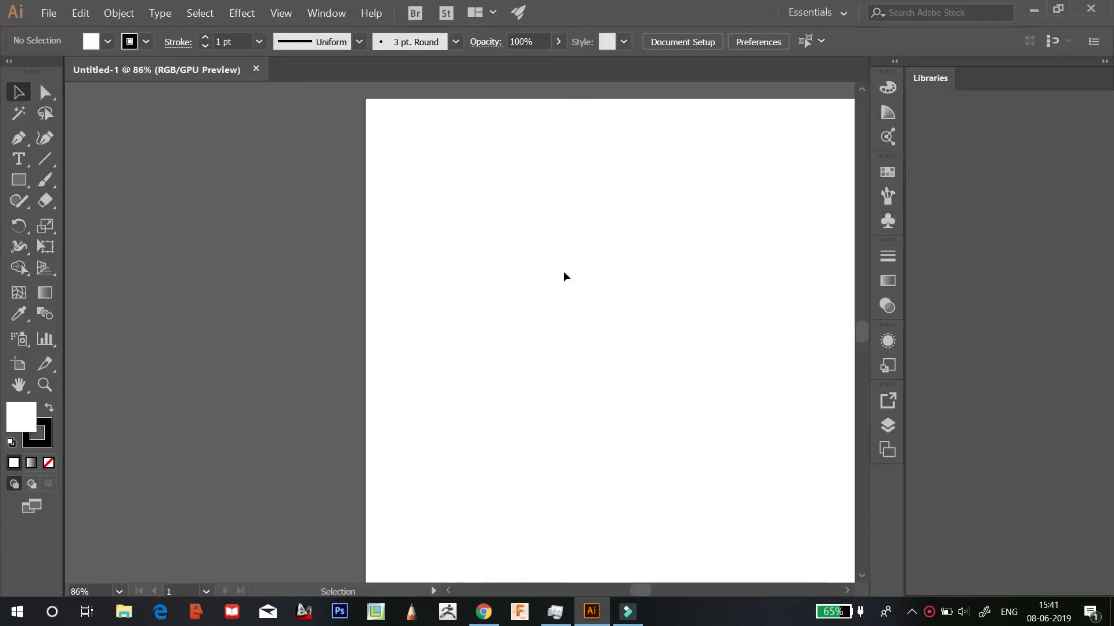
Open the sketch image logo'.jpg from the Desktop folder
{"action": "left_click", "coordinate": [51, 14]}
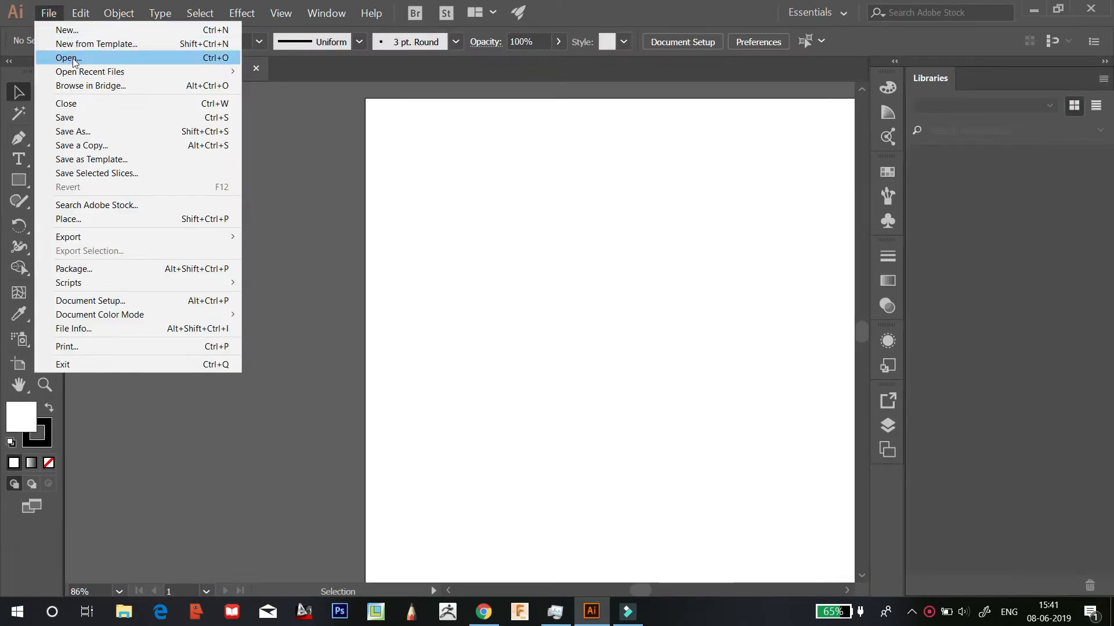
{"action": "left_click", "coordinate": [72, 58]}
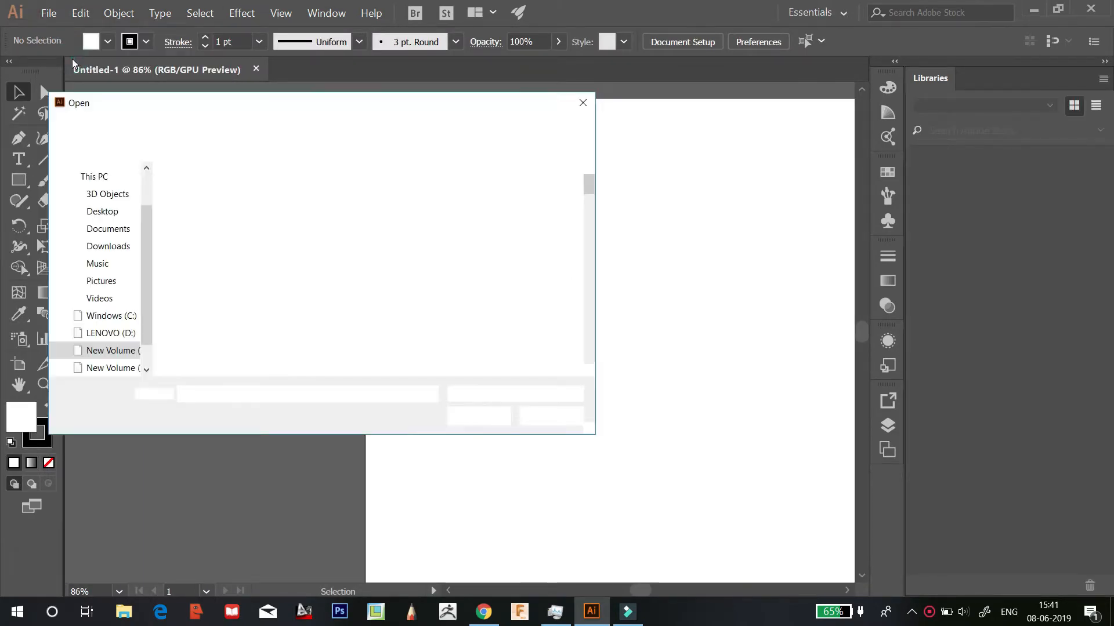
{"action": "left_click", "coordinate": [102, 211]}
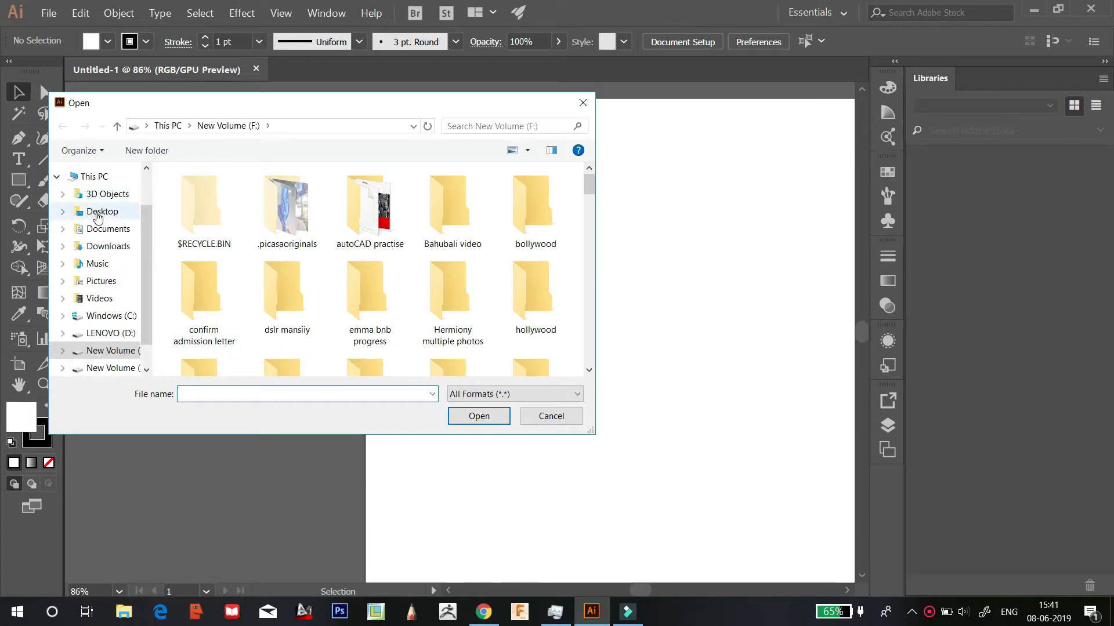
{"action": "left_click", "coordinate": [348, 247]}
{"action": "double_click", "coordinate": [348, 248]}
{"action": "left_click", "coordinate": [181, 185]}
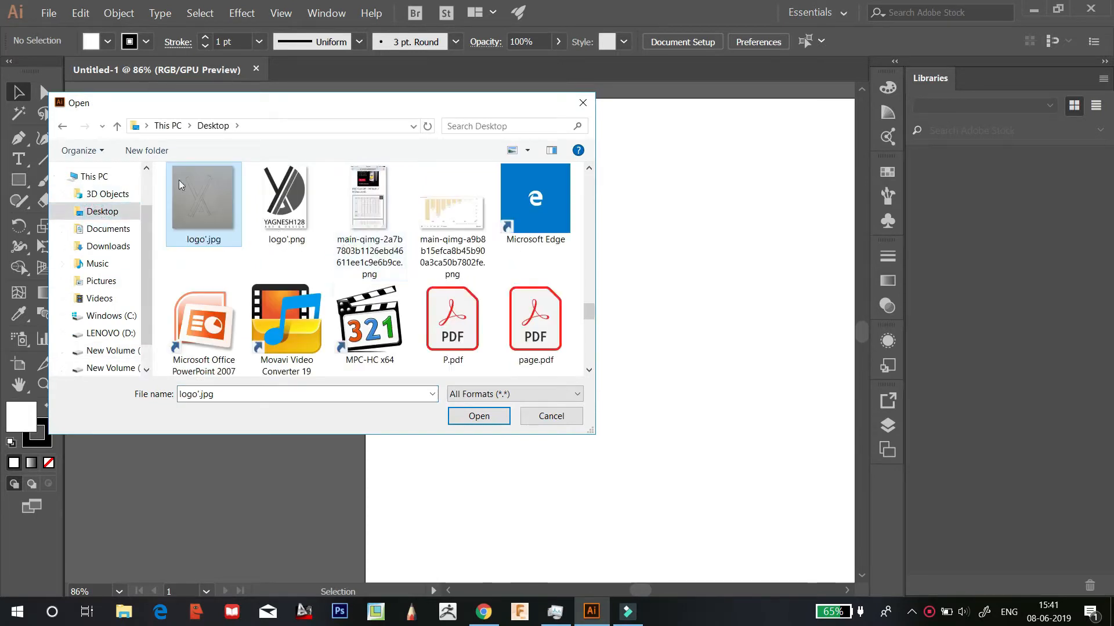
{"action": "left_click", "coordinate": [478, 415]}
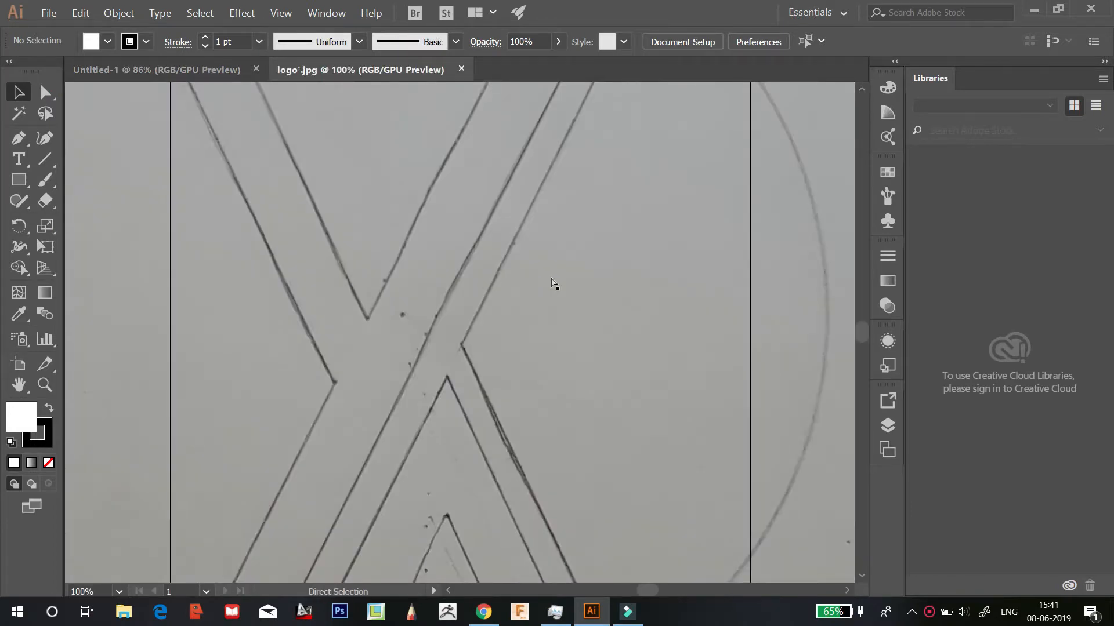
Scale the logo sketch image down so it is slightly smaller than the artboard
{"action": "key", "text": "ctrl+minus"}
{"action": "key", "text": "ctrl+minus"}
{"action": "key", "text": "ctrl+minus"}
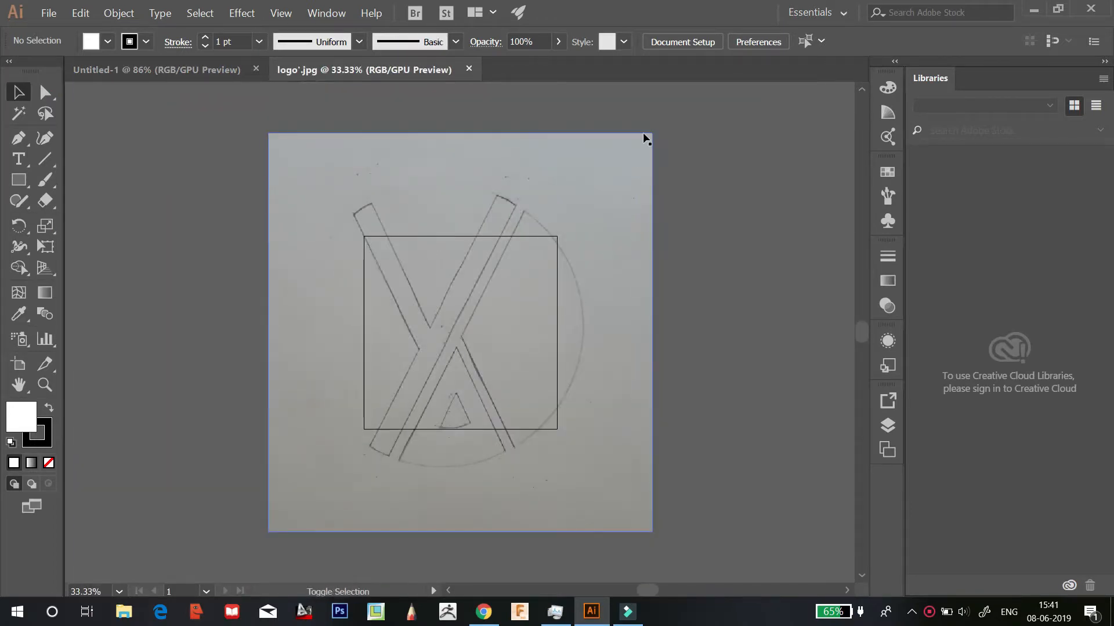
{"action": "left_click", "coordinate": [689, 178]}
{"action": "left_click", "coordinate": [713, 263]}
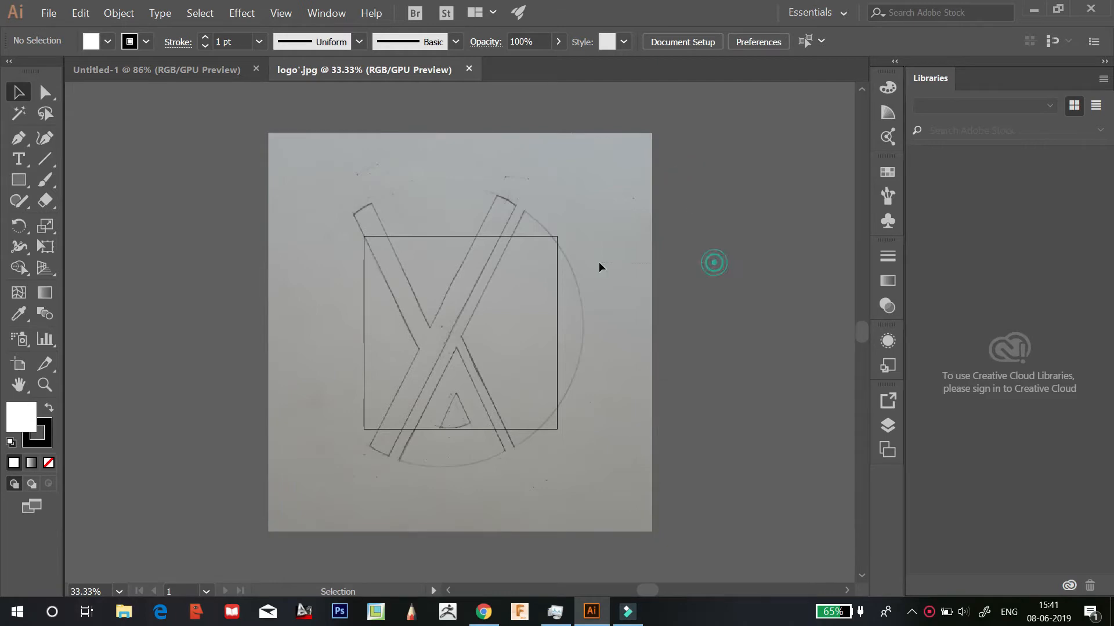
{"action": "left_click", "coordinate": [601, 267]}
{"action": "left_click", "coordinate": [651, 133]}
{"action": "left_click_drag", "start_coordinate": [652, 133], "coordinate": [545, 245]}
{"action": "left_click_drag", "start_coordinate": [268, 245], "coordinate": [385, 306]}
Move the sketch image onto the artboard, enlarge it slightly and centre it at X 500 pt, Y 500 pt
{"action": "left_click_drag", "start_coordinate": [455, 454], "coordinate": [450, 343]}
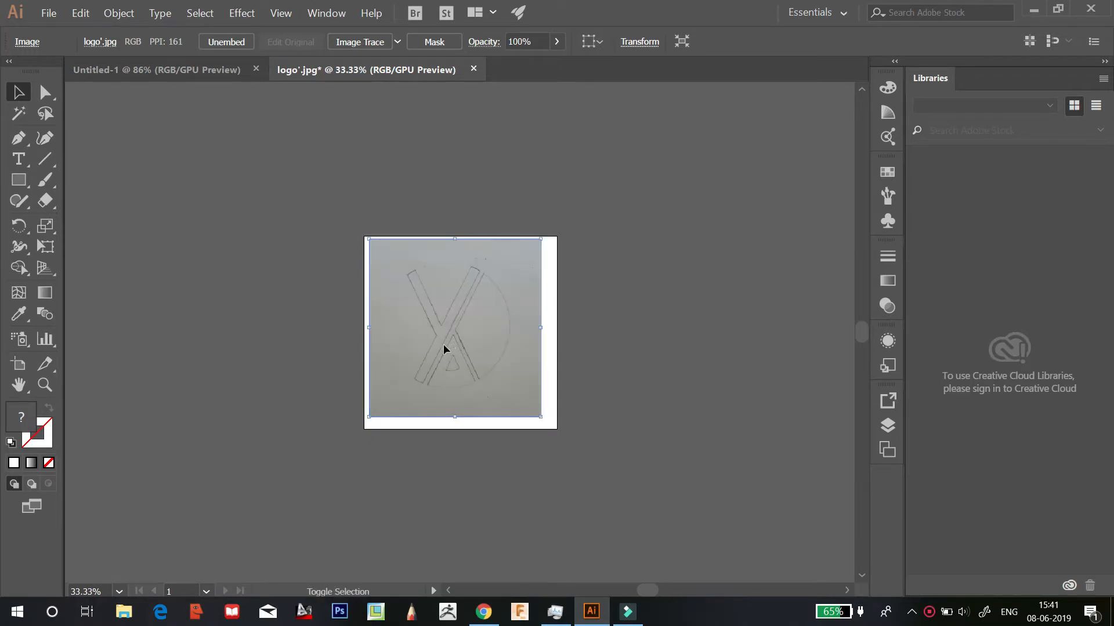
{"action": "left_click_drag", "start_coordinate": [541, 416], "coordinate": [558, 425]}
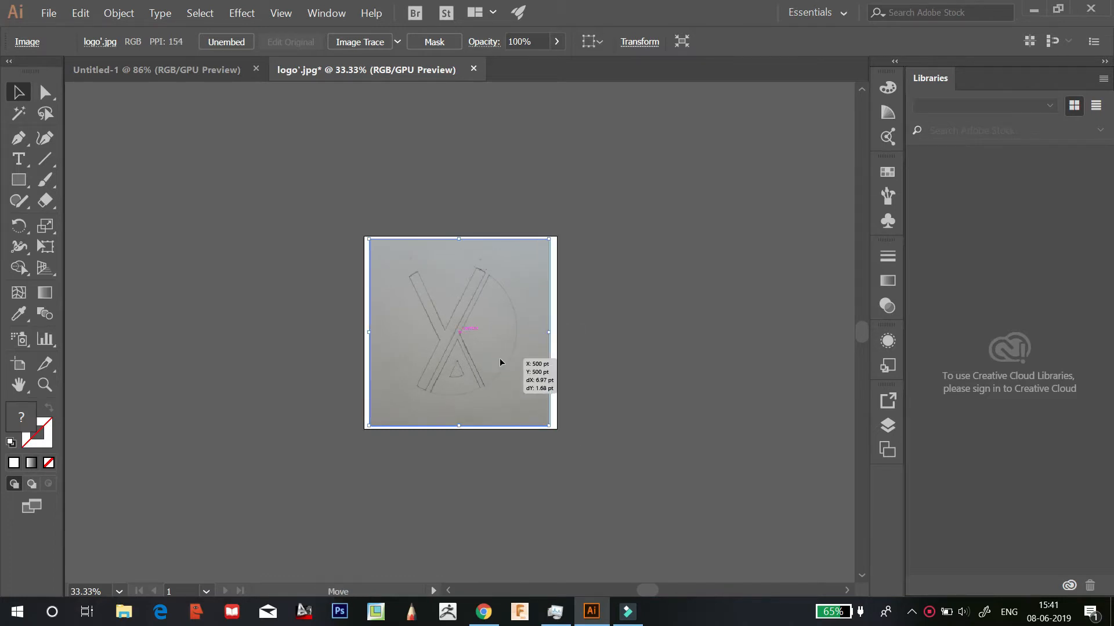
{"action": "left_click", "coordinate": [618, 302]}
{"action": "key", "text": "ctrl+equal"}
{"action": "key", "text": "ctrl+equal"}
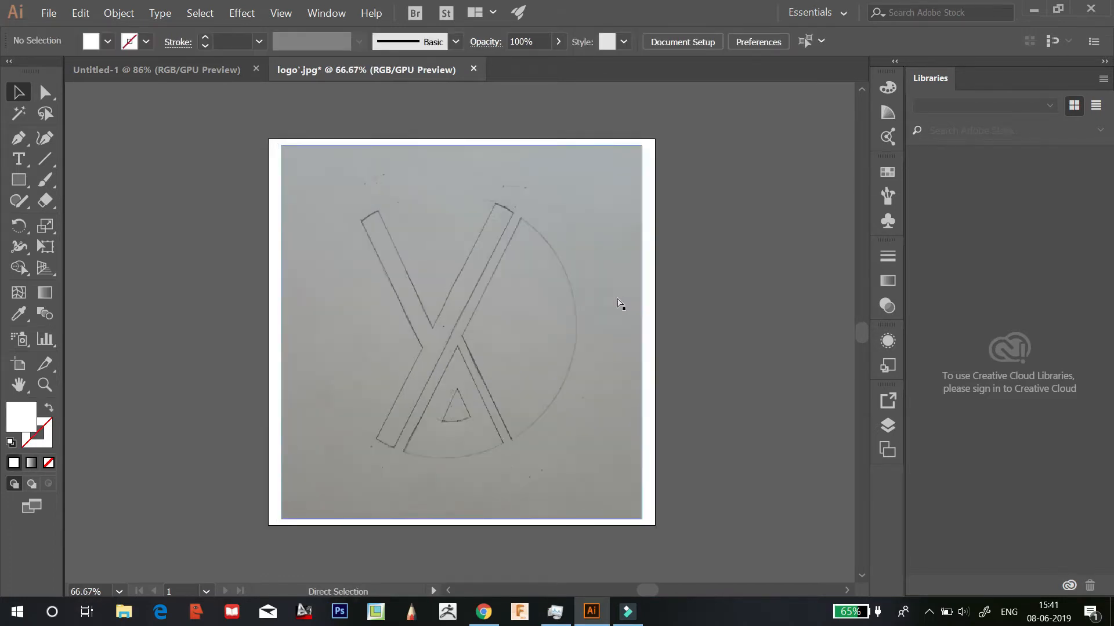
{"action": "key", "text": "ctrl+equal"}
{"action": "key", "text": "ctrl+minus"}
{"action": "left_click", "coordinate": [193, 349]}
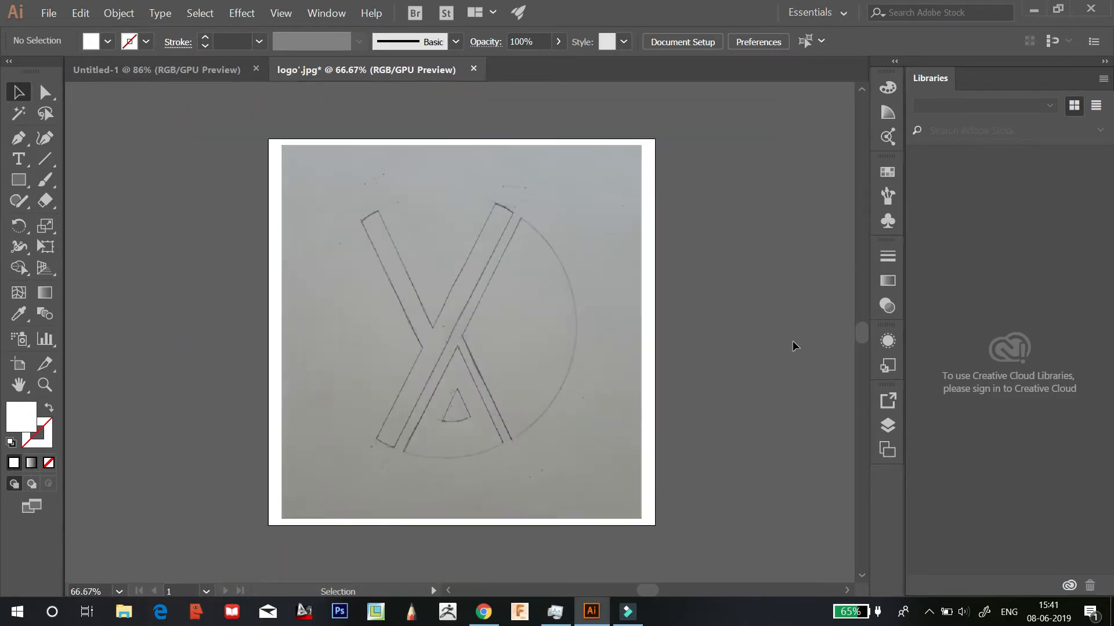
Lock Layer 1, which holds the sketch image
{"action": "left_click", "coordinate": [888, 427]}
{"action": "left_click", "coordinate": [690, 421]}
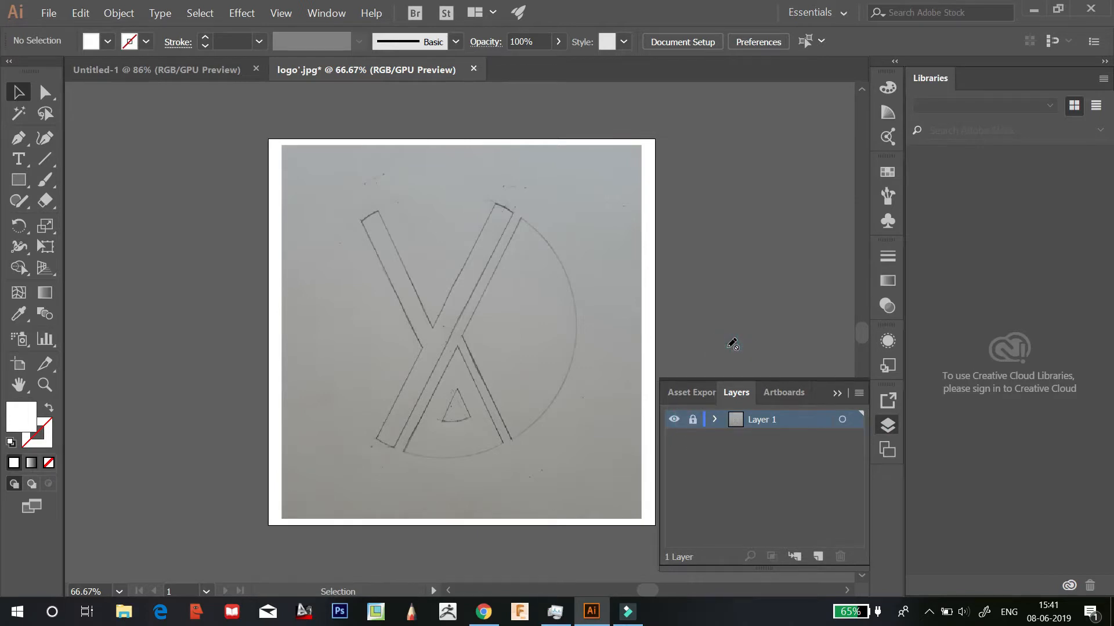
{"action": "left_click", "coordinate": [885, 426]}
Show the rulers along the edges of the document
{"action": "key", "text": "ctrl+r"}
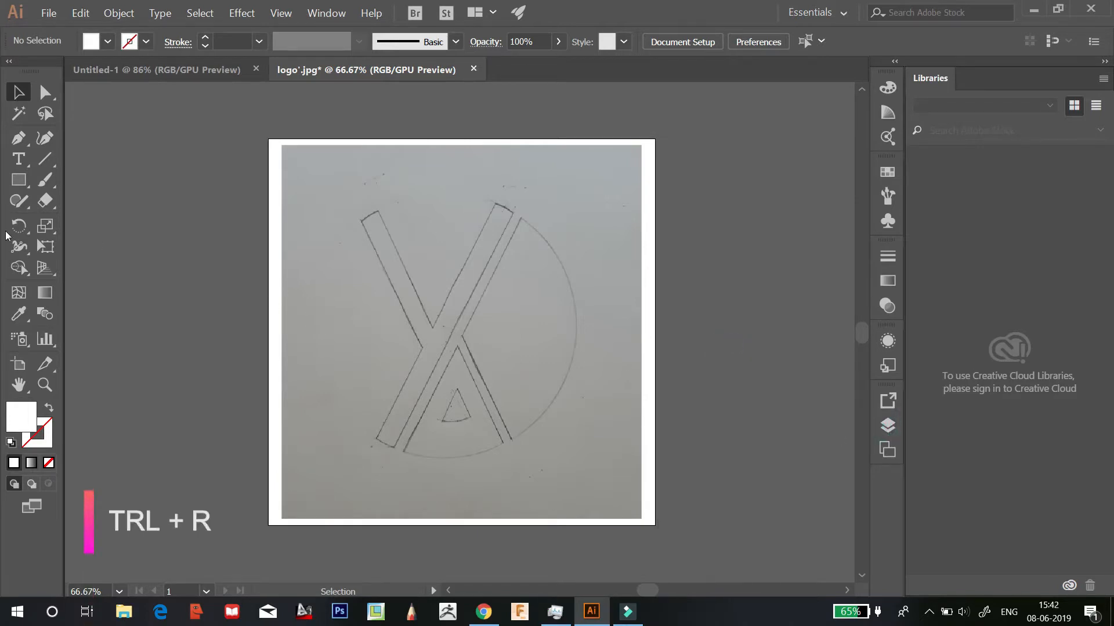
{"action": "key", "text": "ctrl+r"}
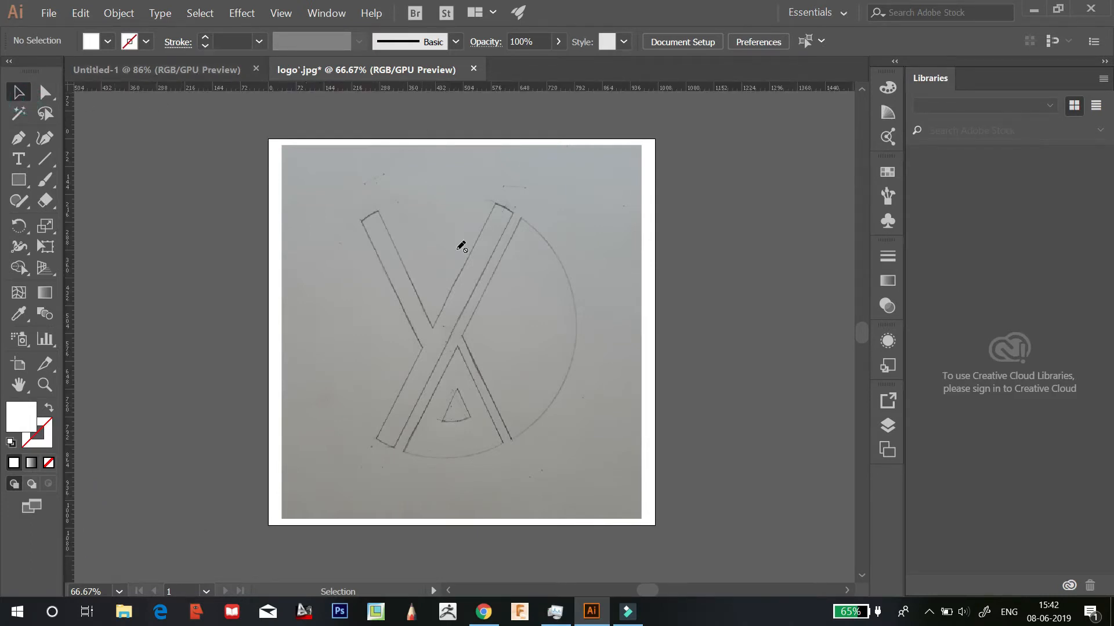
Unlock Layer 1 and lock only the image inside it
{"action": "left_click", "coordinate": [888, 425]}
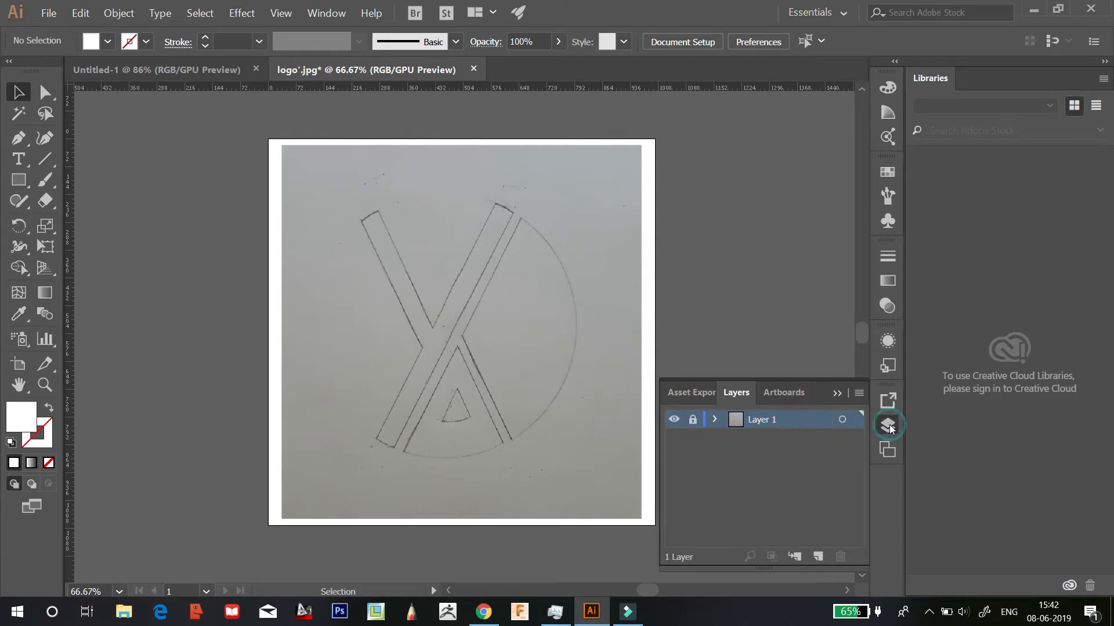
{"action": "left_click", "coordinate": [713, 421]}
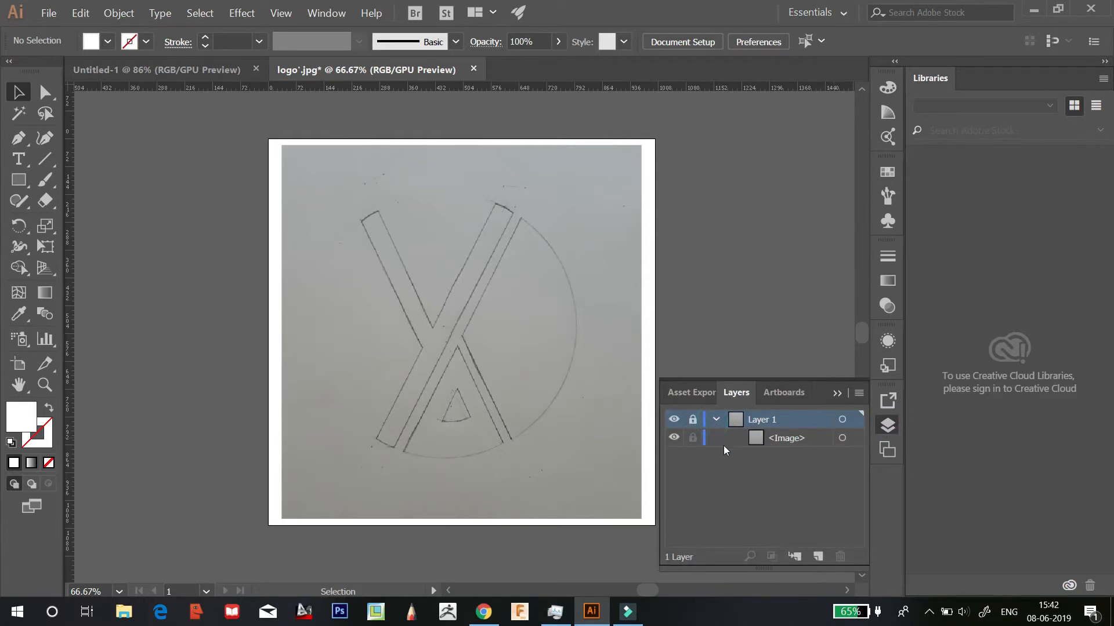
{"action": "left_click", "coordinate": [693, 419]}
{"action": "left_click", "coordinate": [694, 438]}
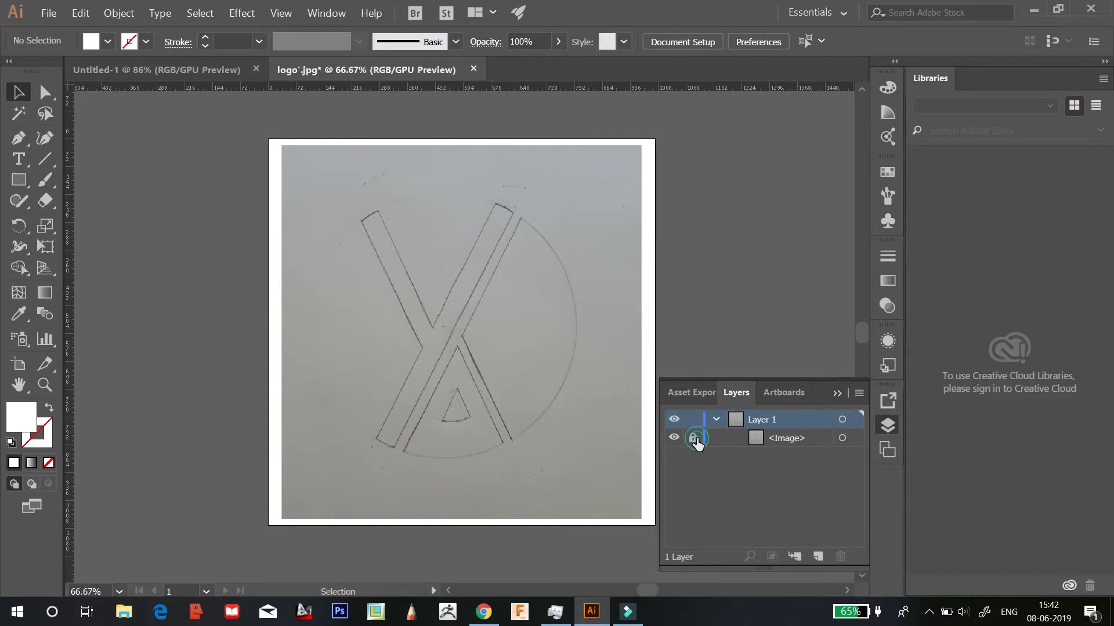
{"action": "left_click", "coordinate": [884, 428]}
Place a horizontal ruler guide across the upper part of the sketch, through the logo's upper arms
{"action": "left_click_drag", "start_coordinate": [409, 86], "coordinate": [409, 257]}
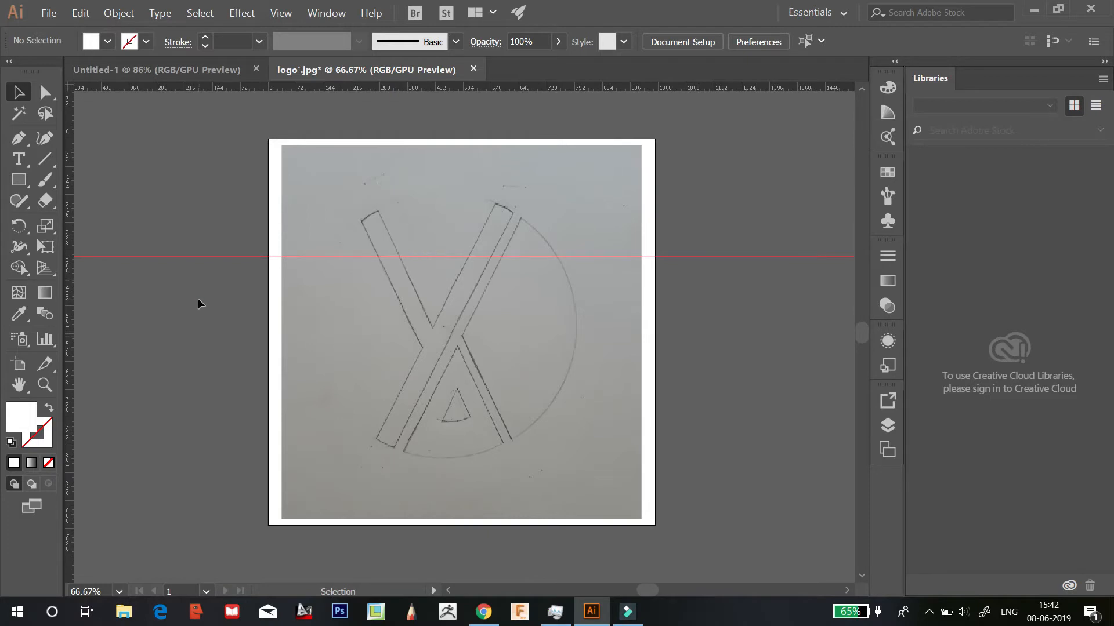
{"action": "left_click", "coordinate": [204, 256]}
Change the guide color to yellow in the Guides & Grid preferences
{"action": "left_click", "coordinate": [747, 46]}
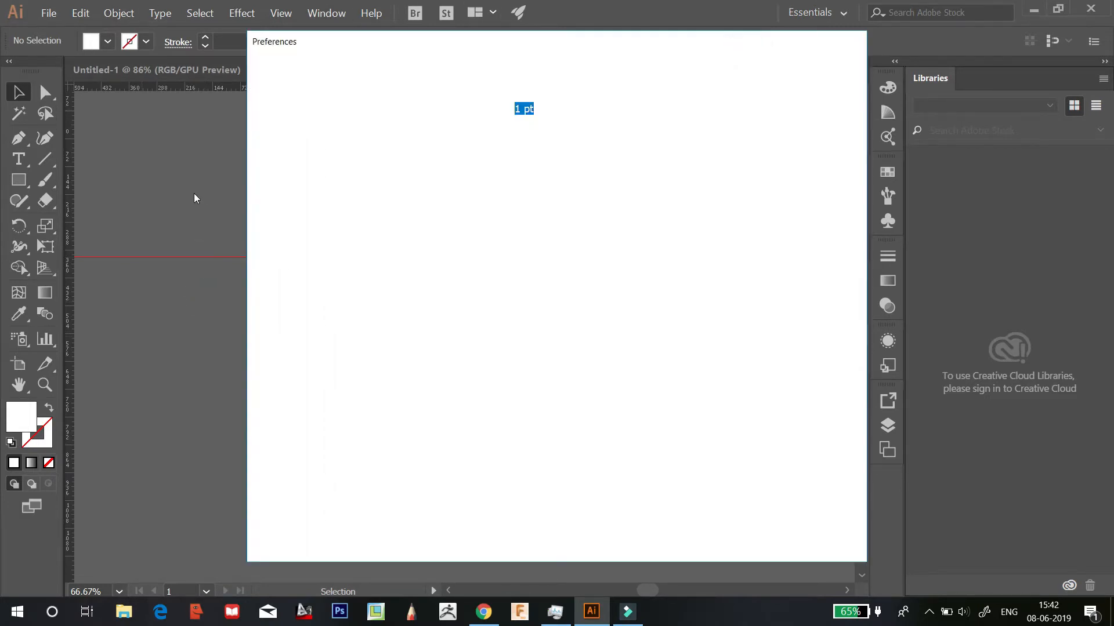
{"action": "left_click", "coordinate": [302, 154]}
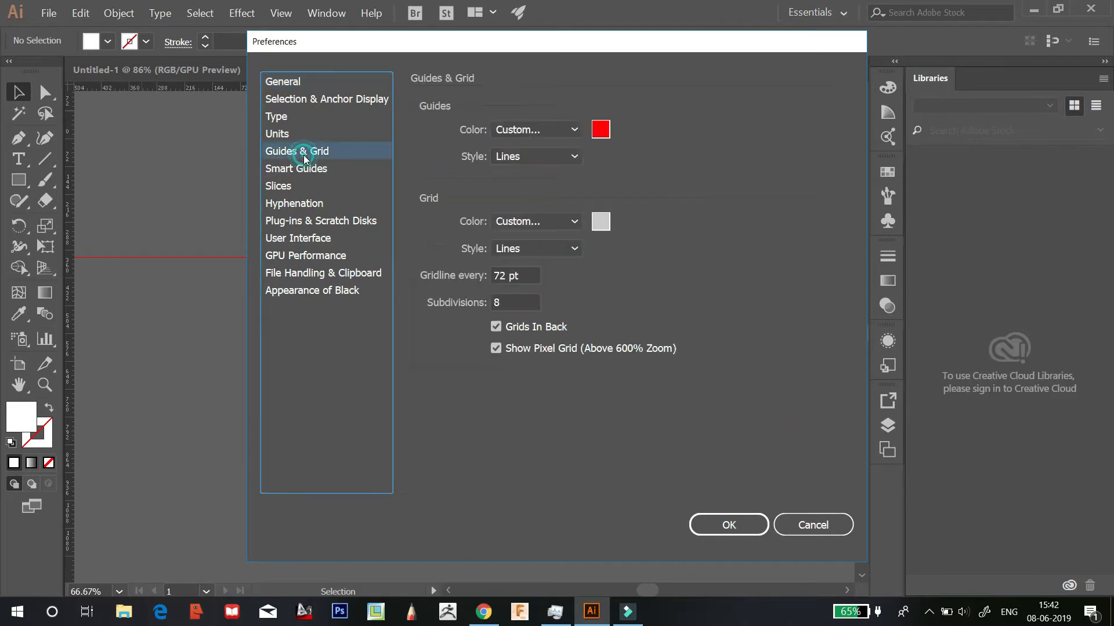
{"action": "left_click", "coordinate": [600, 130]}
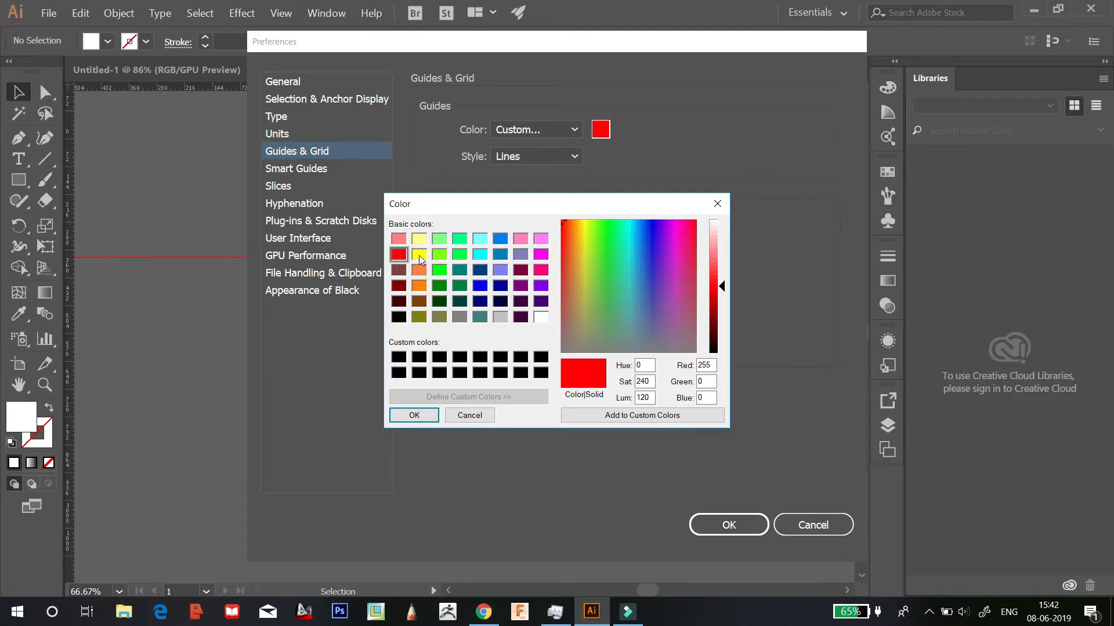
{"action": "left_click", "coordinate": [419, 255]}
{"action": "left_click", "coordinate": [422, 415]}
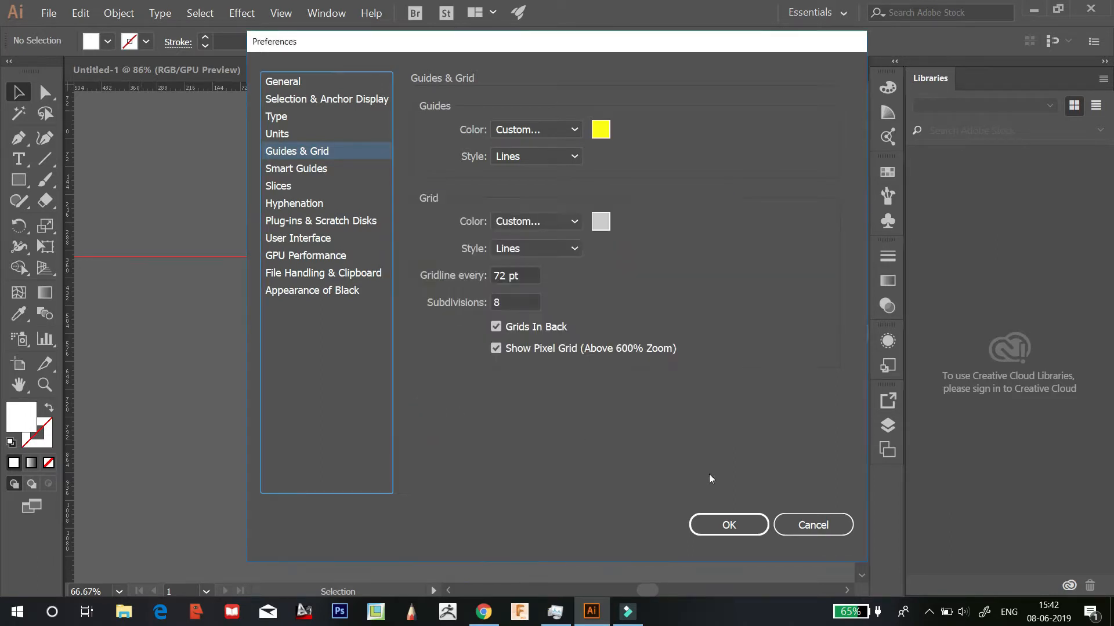
{"action": "left_click", "coordinate": [729, 526]}
{"action": "left_click", "coordinate": [192, 306]}
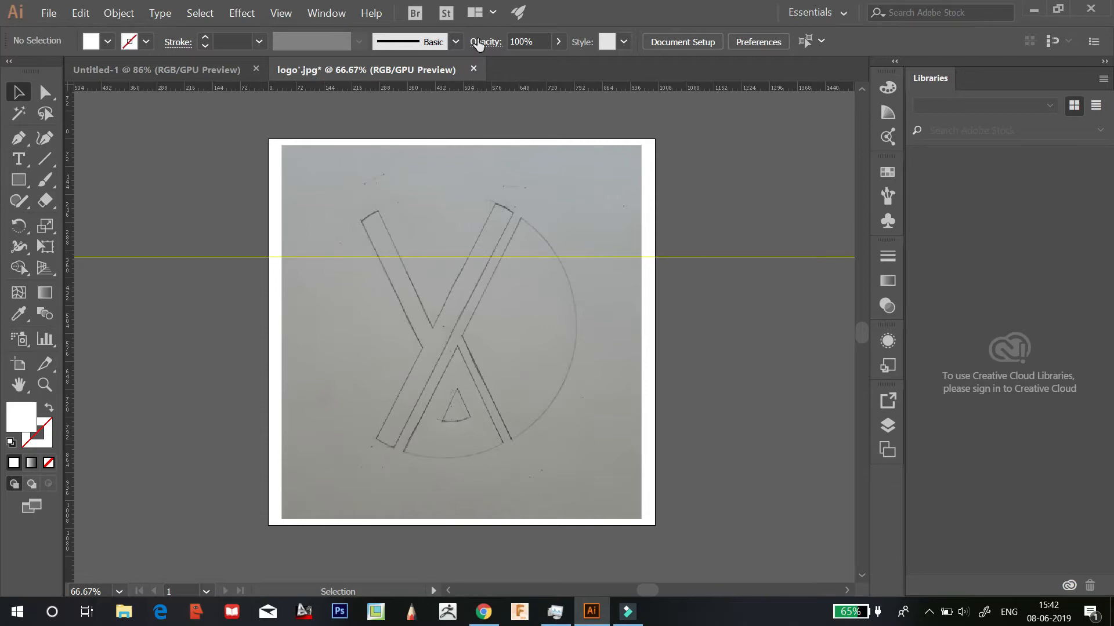
Change the guide color to light red (255, 128, 128) in the Guides & Grid preferences
{"action": "left_click", "coordinate": [769, 42]}
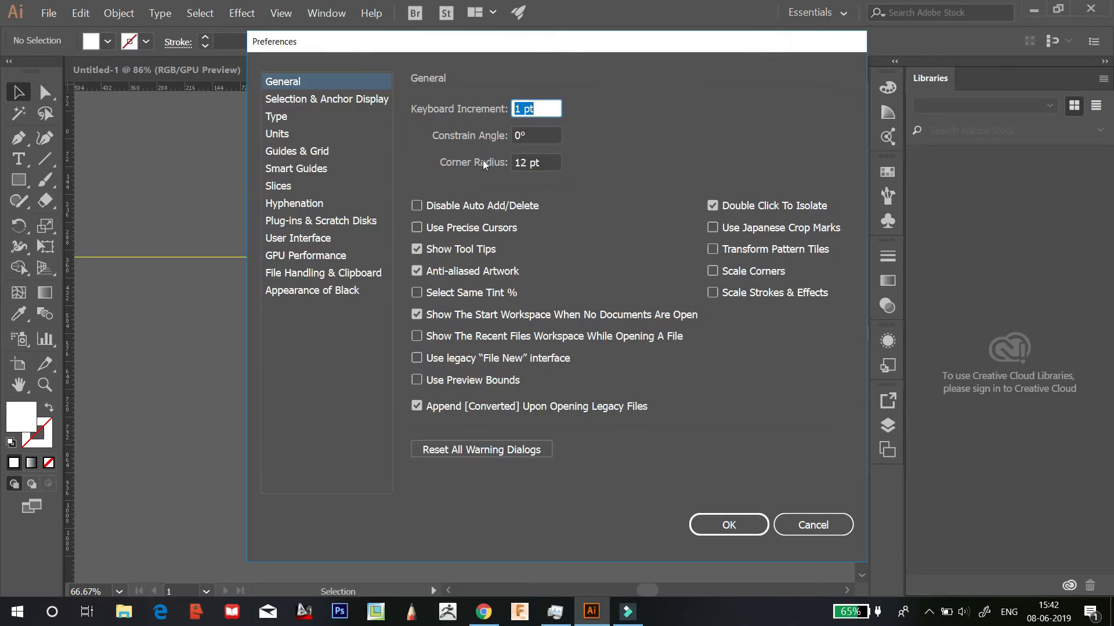
{"action": "left_click", "coordinate": [314, 152]}
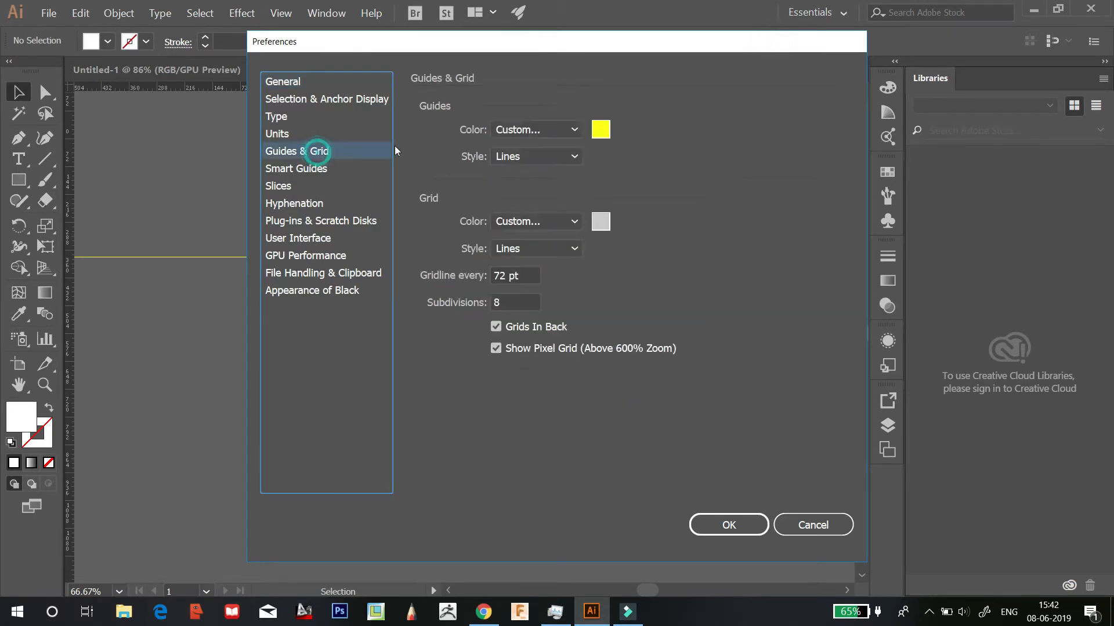
{"action": "left_click", "coordinate": [600, 130]}
{"action": "left_click", "coordinate": [398, 239]}
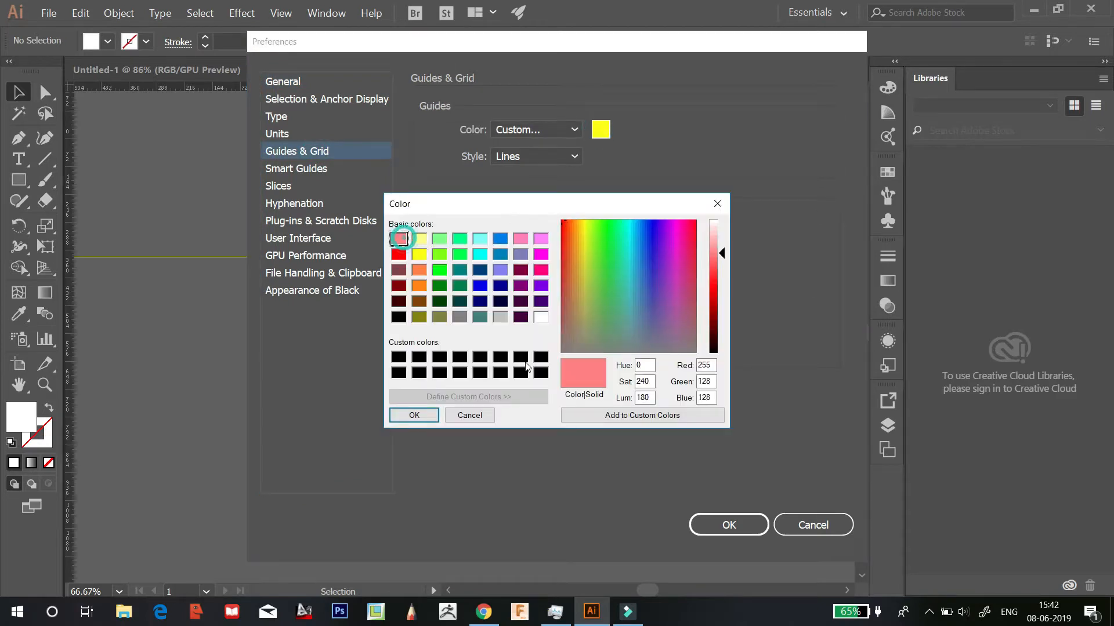
{"action": "left_click", "coordinate": [414, 416]}
{"action": "left_click", "coordinate": [732, 524]}
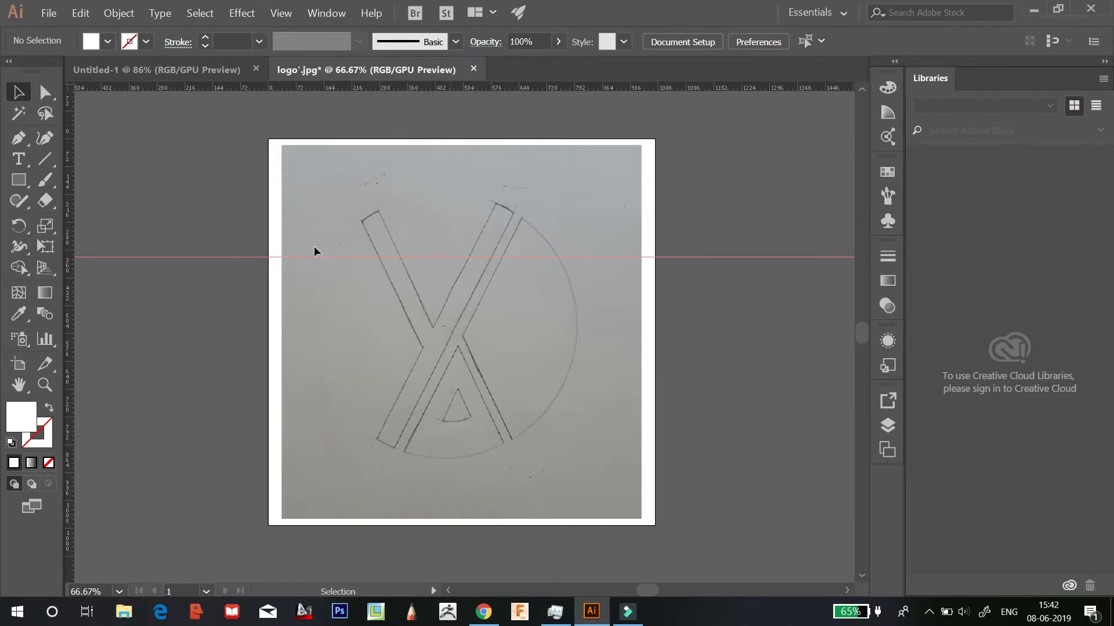
{"action": "left_click", "coordinate": [764, 46]}
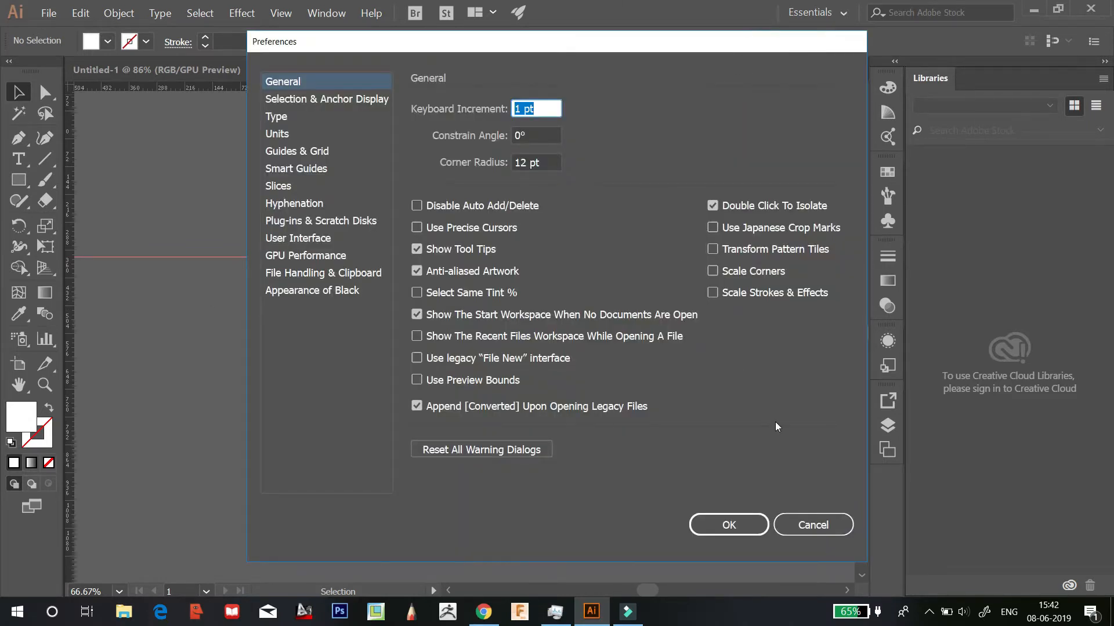
{"action": "left_click", "coordinate": [811, 525]}
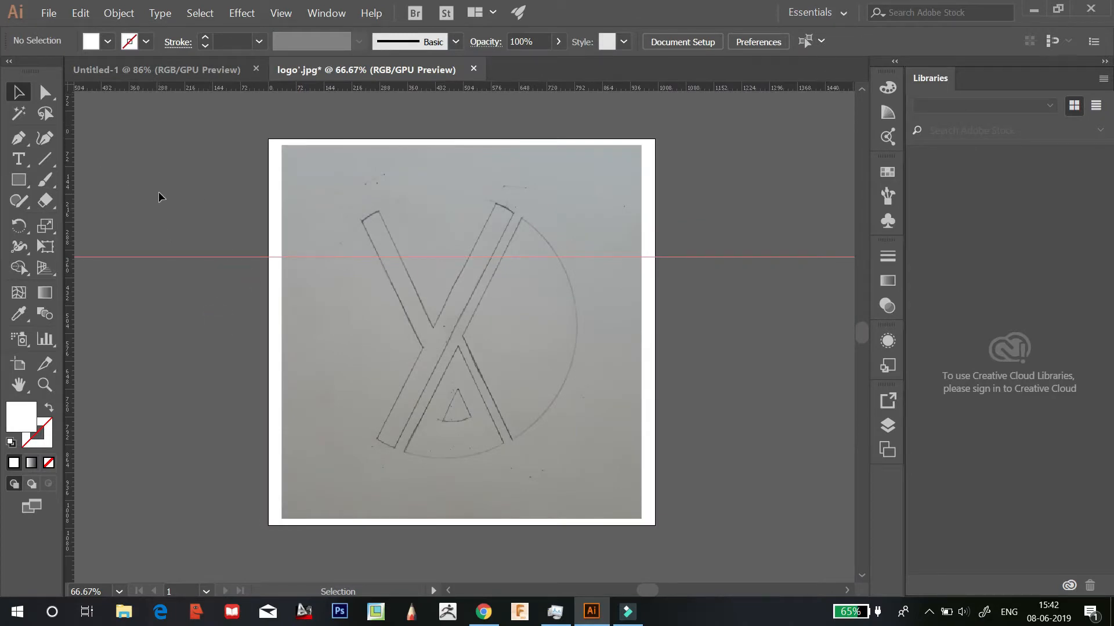
Unlock the guides so the horizontal guide can be edited
{"action": "left_click", "coordinate": [19, 225]}
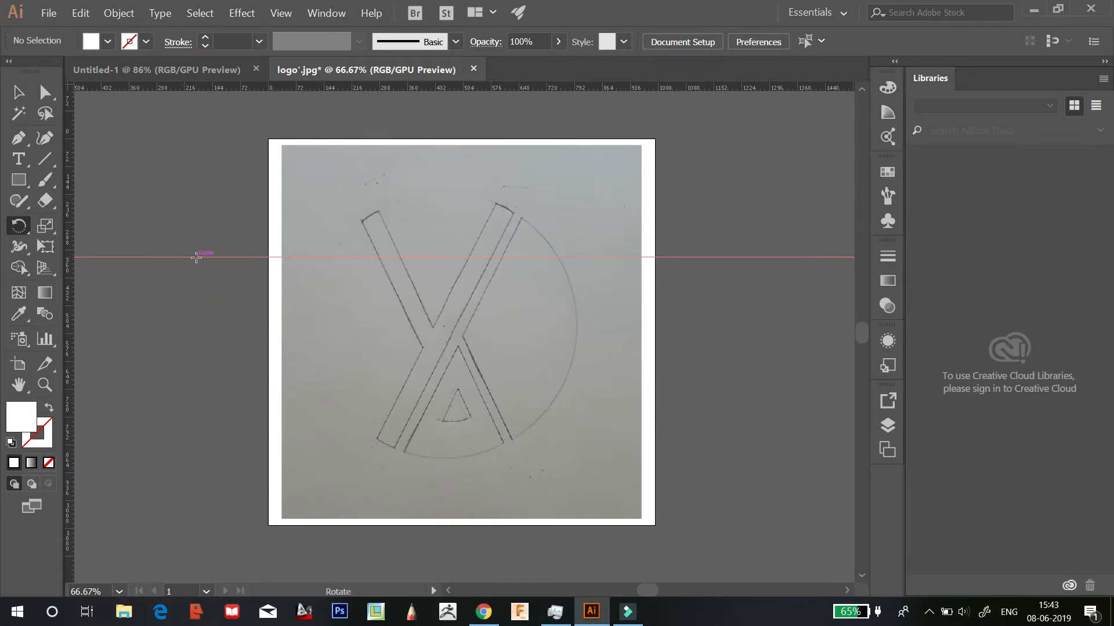
{"action": "left_click", "coordinate": [18, 91]}
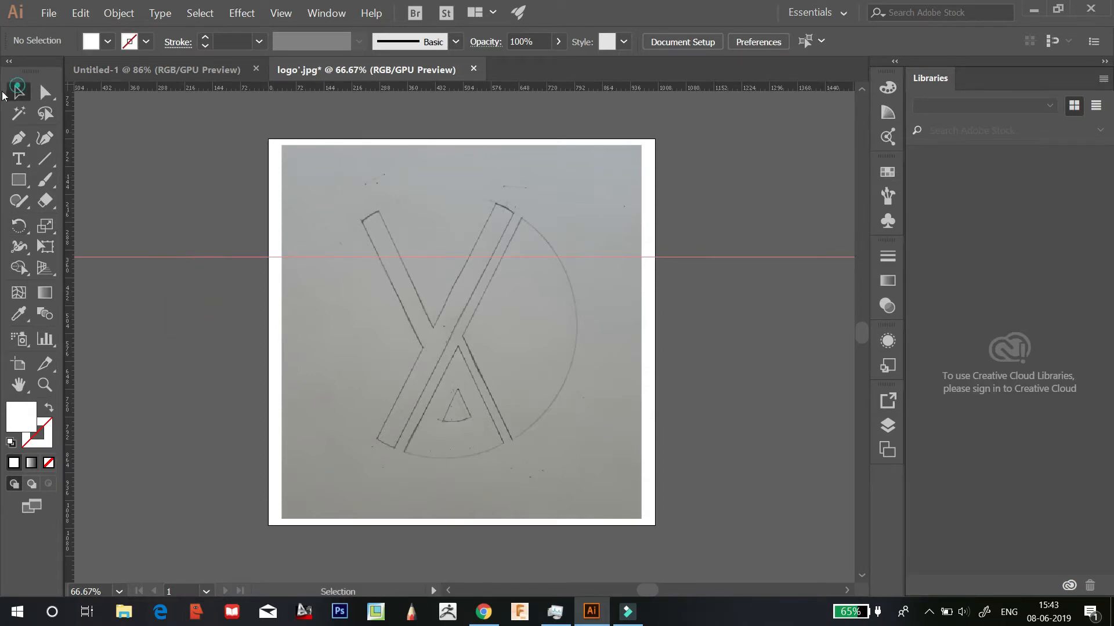
{"action": "right_click", "coordinate": [184, 257]}
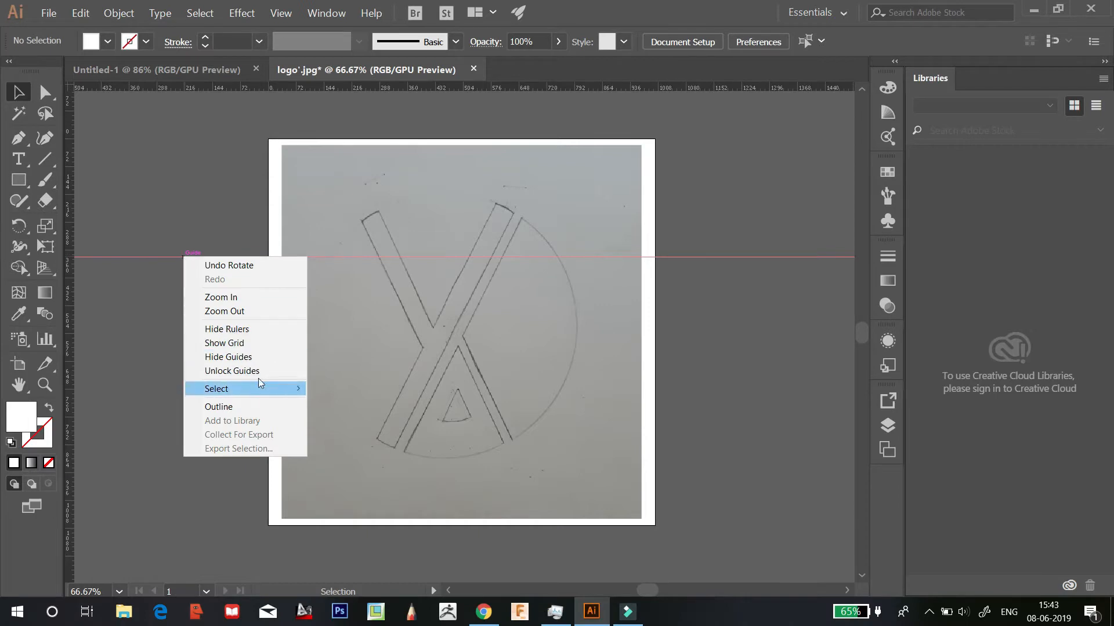
{"action": "left_click", "coordinate": [239, 371]}
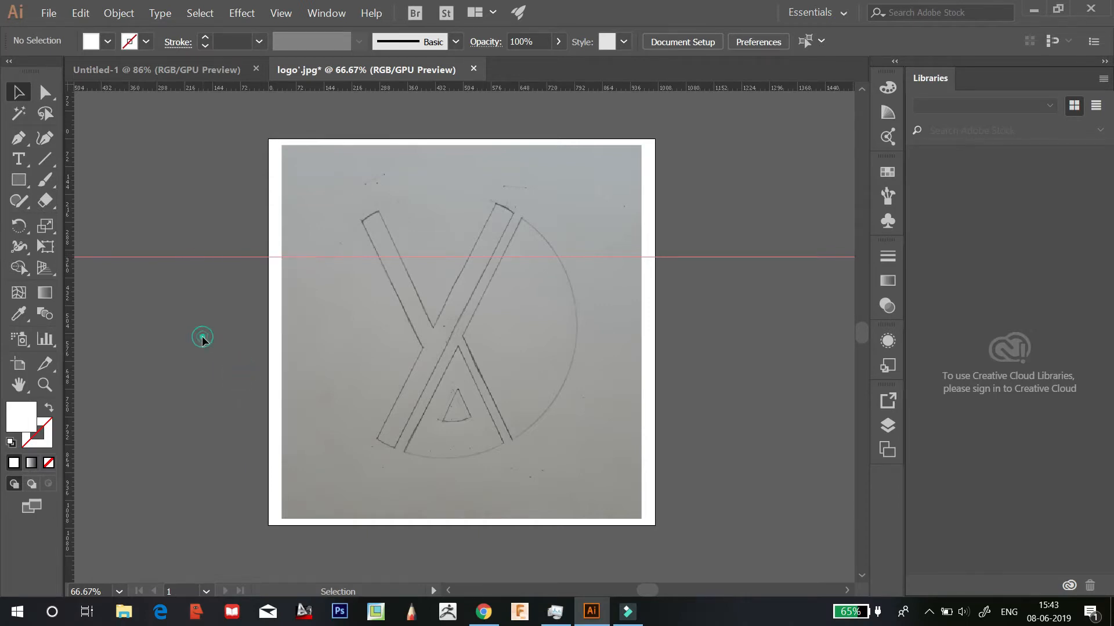
Rotate the horizontal guide until it is parallel to the sketched logo's upper-left diagonal stroke
{"action": "left_click", "coordinate": [161, 257]}
{"action": "left_click", "coordinate": [20, 228]}
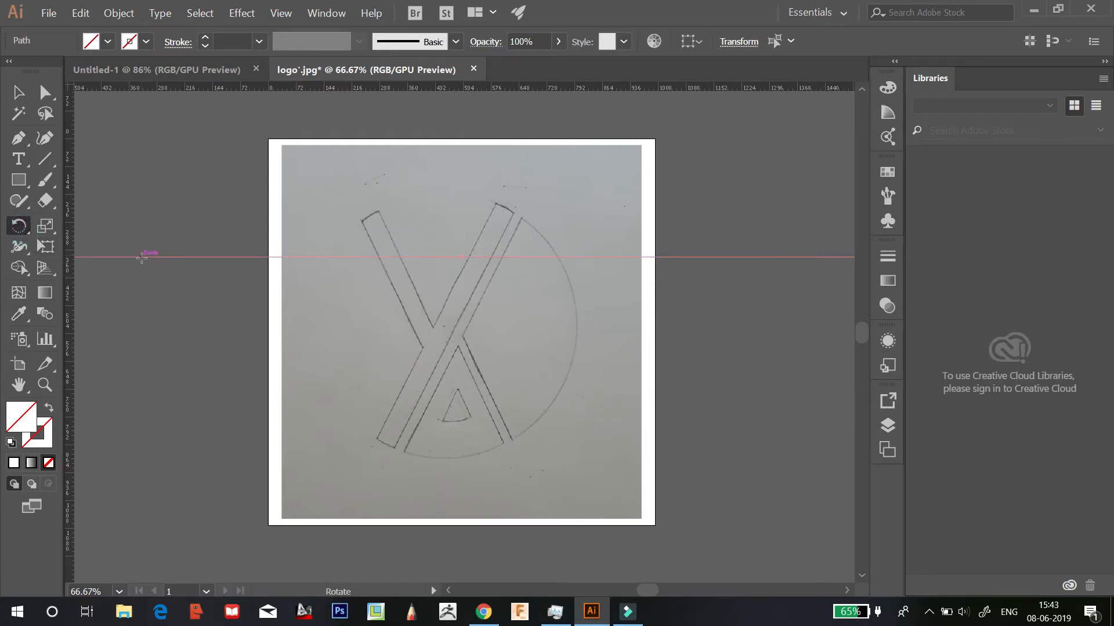
{"action": "left_click_drag", "start_coordinate": [152, 258], "coordinate": [549, 442]}
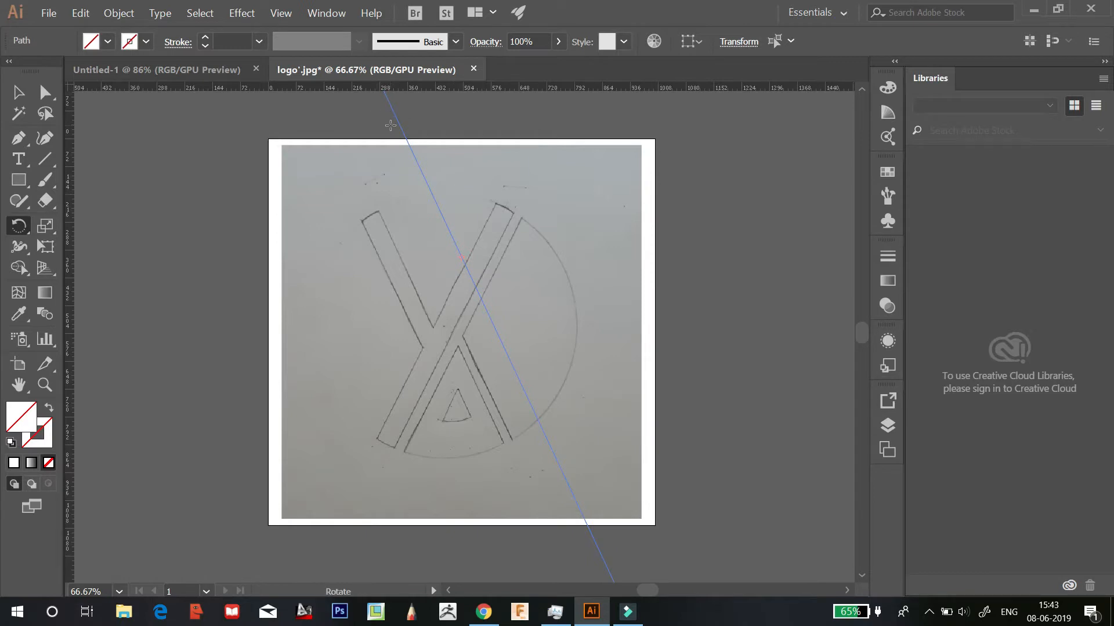
Move the rotated guide onto the outer-left edge of the sketched logo's upper-left diagonal stroke
{"action": "key", "text": "v"}
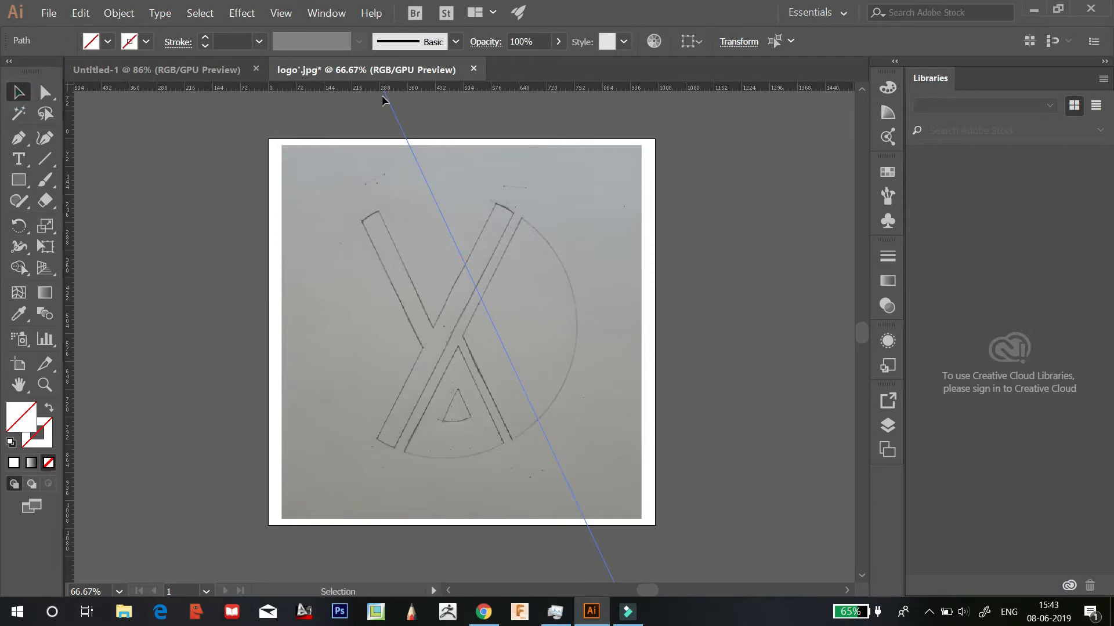
{"action": "left_click", "coordinate": [392, 111], "text": "shift"}
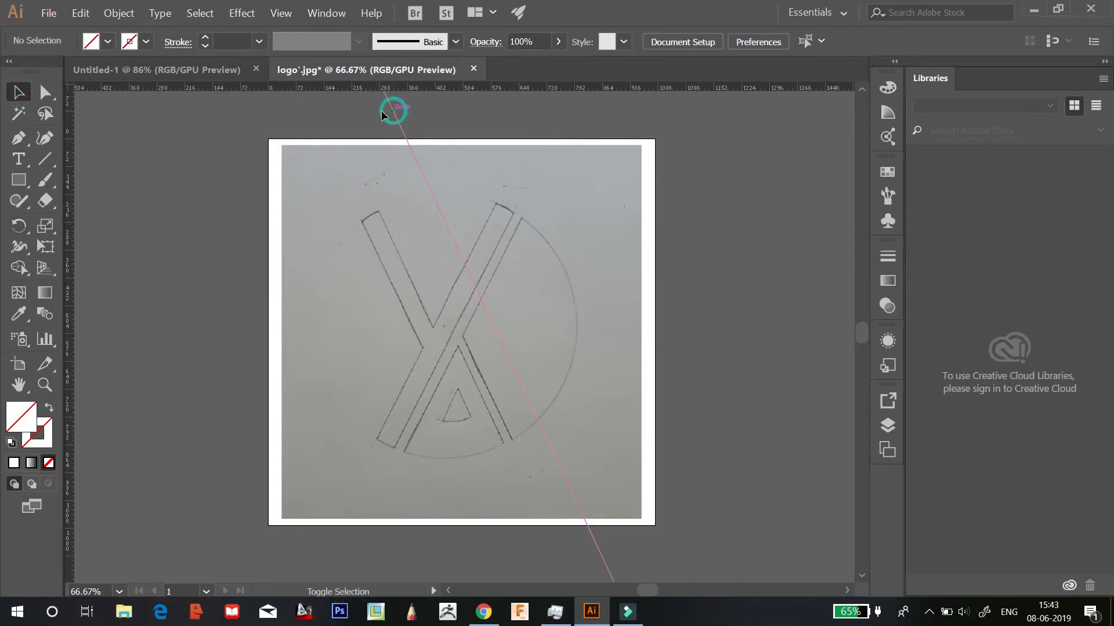
{"action": "left_click_drag", "start_coordinate": [393, 113], "coordinate": [312, 135]}
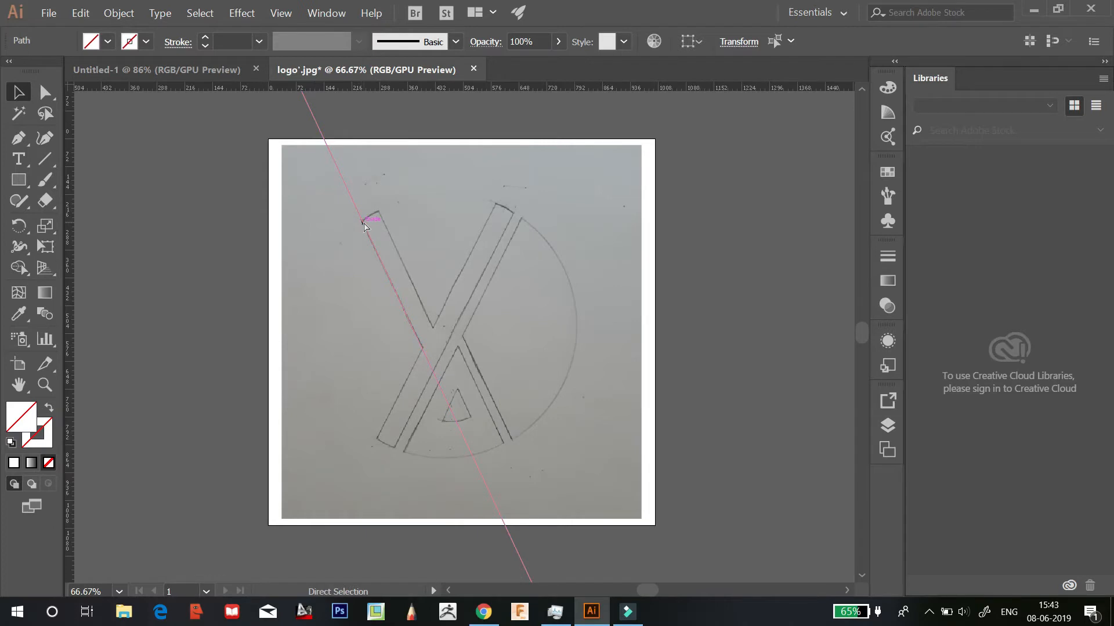
Fine-tune the guide's position so it follows the outer-left edge of the upper-left stroke, and deselect it
{"action": "key", "text": "ctrl+equal"}
{"action": "key", "text": "ctrl+equal"}
{"action": "scroll", "coordinate": [336, 218], "scroll_direction": "up", "scroll_amount": 4}
{"action": "scroll", "coordinate": [172, 146], "scroll_direction": "up", "scroll_amount": 5}
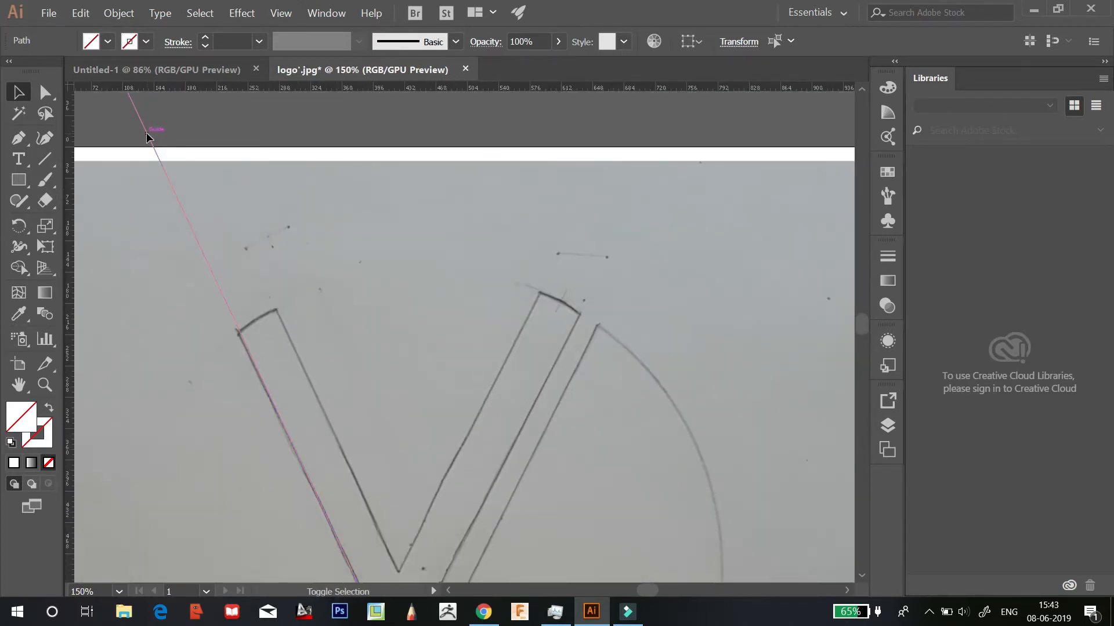
{"action": "left_click", "coordinate": [146, 136]}
{"action": "left_click", "coordinate": [152, 119]}
{"action": "left_click", "coordinate": [143, 130]}
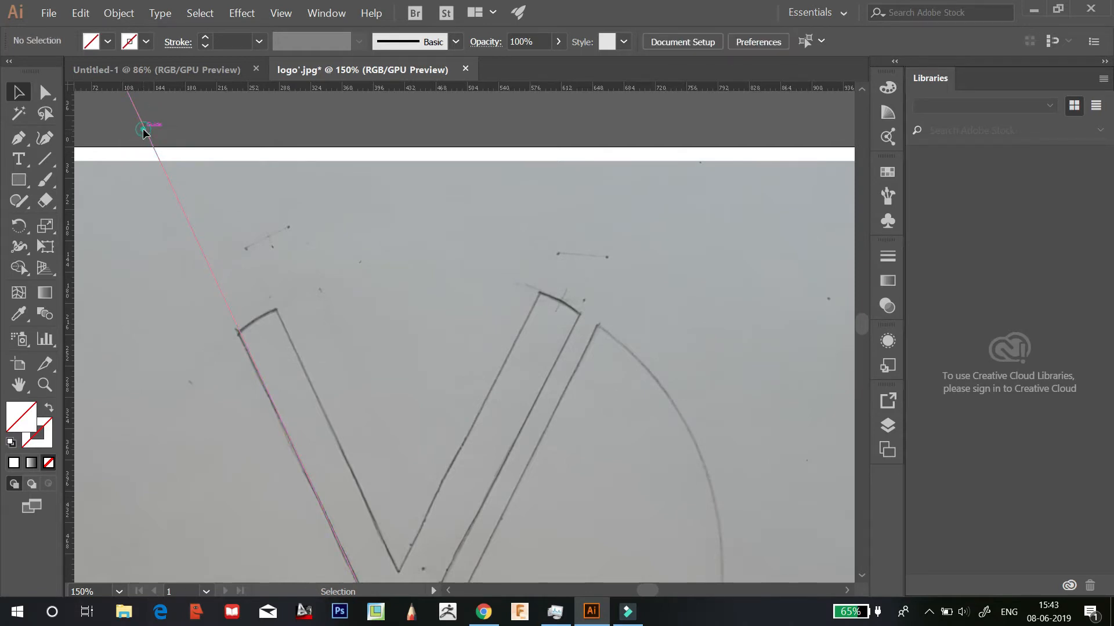
{"action": "left_click_drag", "start_coordinate": [140, 127], "coordinate": [142, 126]}
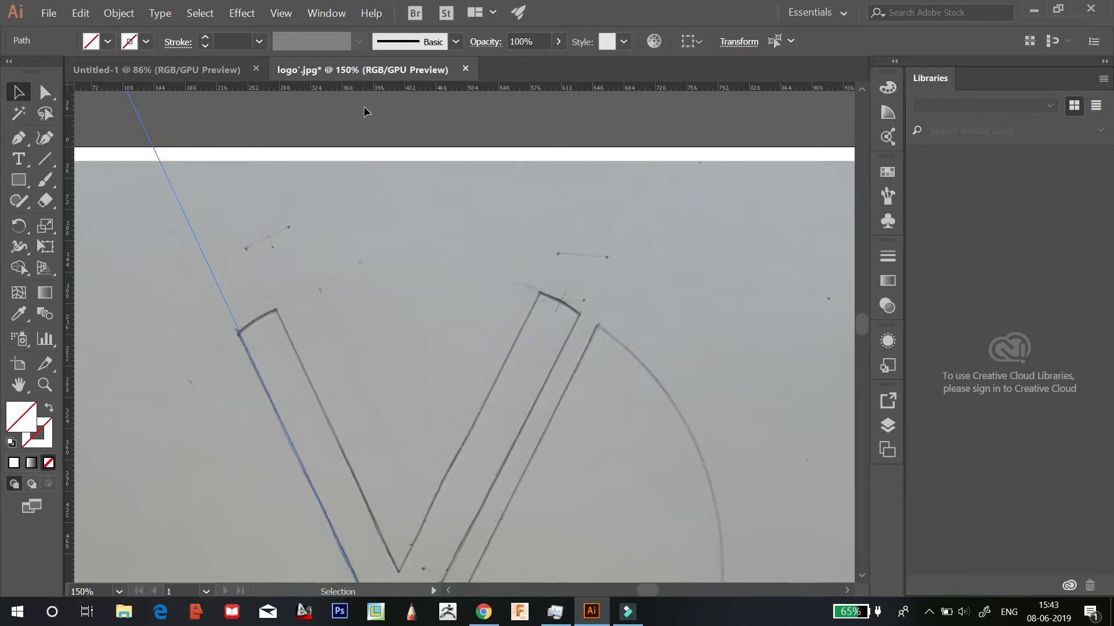
{"action": "key", "text": "ctrl+minus"}
{"action": "key", "text": "ctrl+minus"}
{"action": "scroll", "coordinate": [374, 100], "scroll_direction": "down", "scroll_amount": 2}
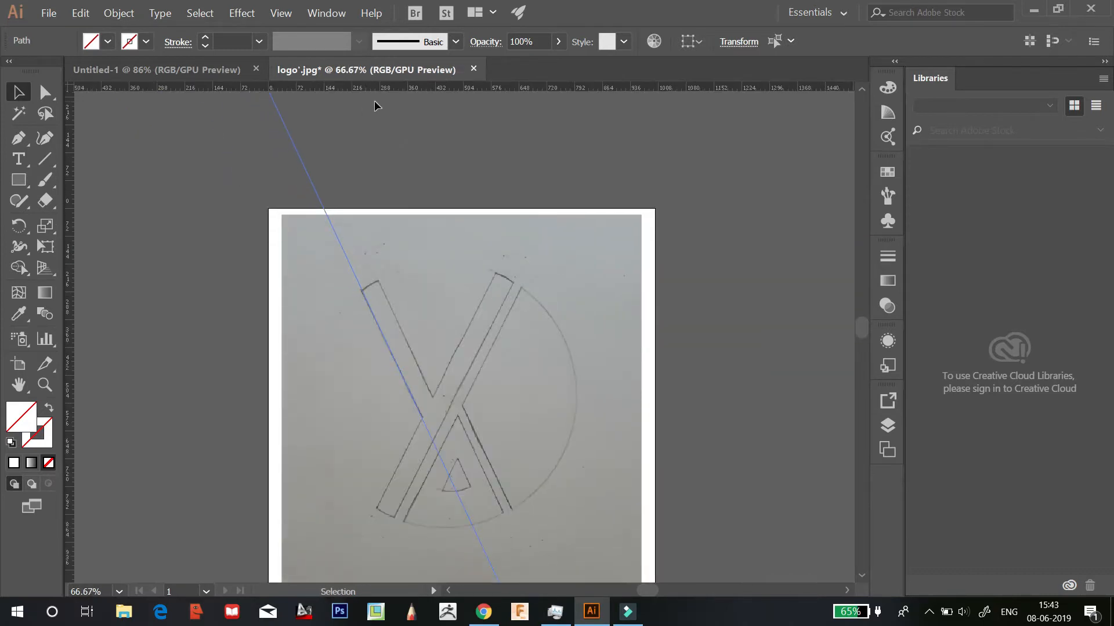
{"action": "left_click", "coordinate": [414, 155]}
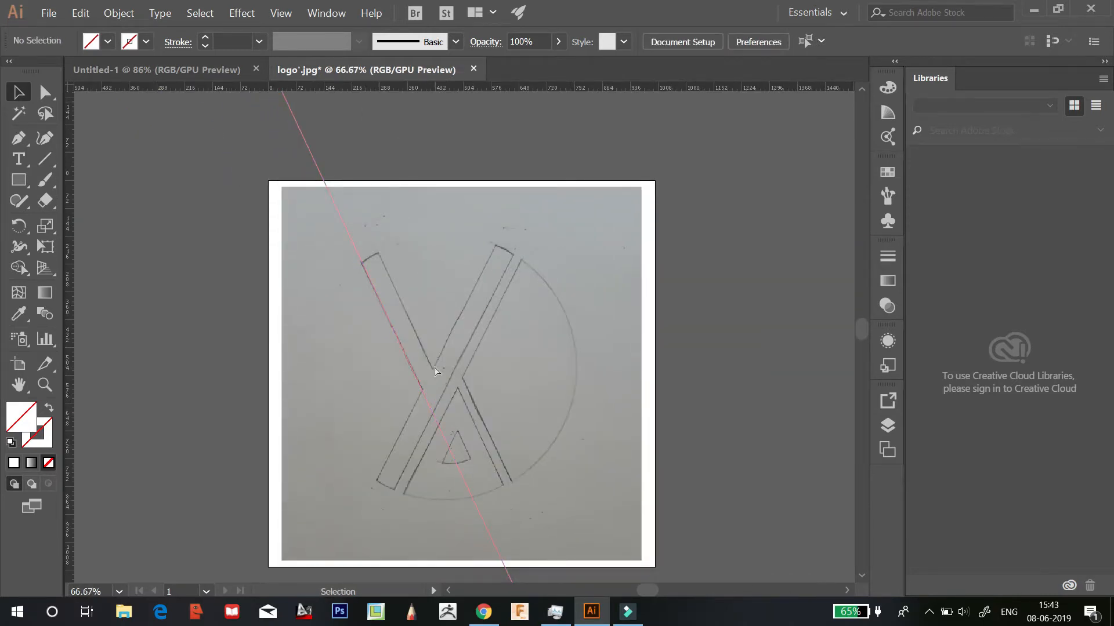
Duplicate the slanted guide and align the copy with the inner-right edge of the upper-left diagonal stroke
{"action": "key", "text": "ctrl+plus"}
{"action": "scroll", "coordinate": [406, 371], "scroll_direction": "up", "scroll_amount": 1}
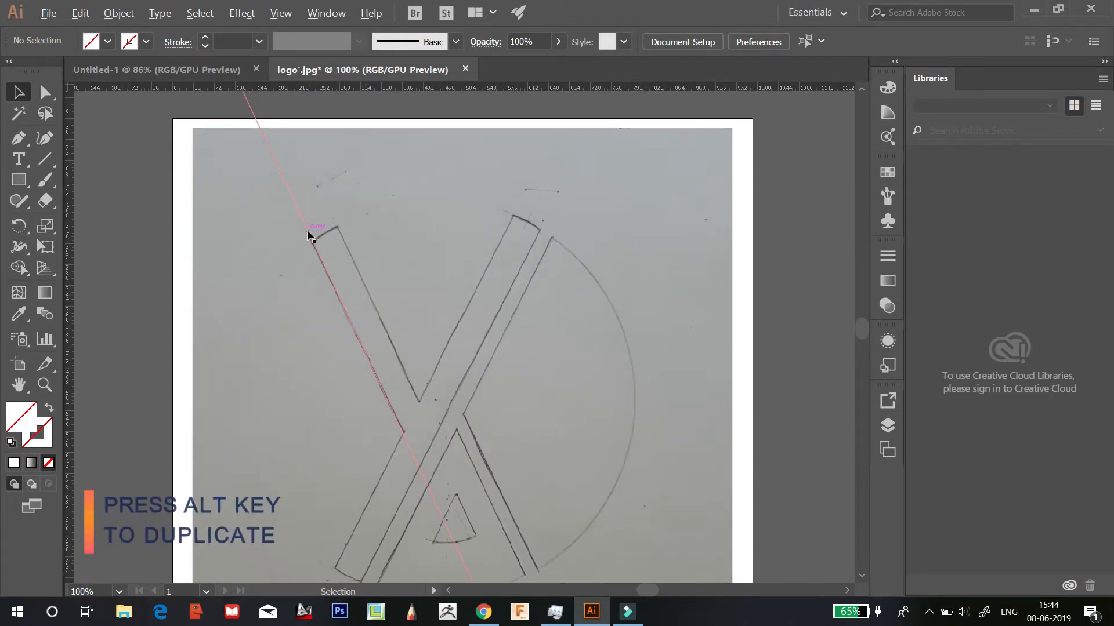
{"action": "left_click_drag", "start_coordinate": [308, 231], "coordinate": [330, 212]}
{"action": "key", "text": "ctrl+plus"}
{"action": "key", "text": "ctrl+plus"}
{"action": "key", "text": "ctrl+plus"}
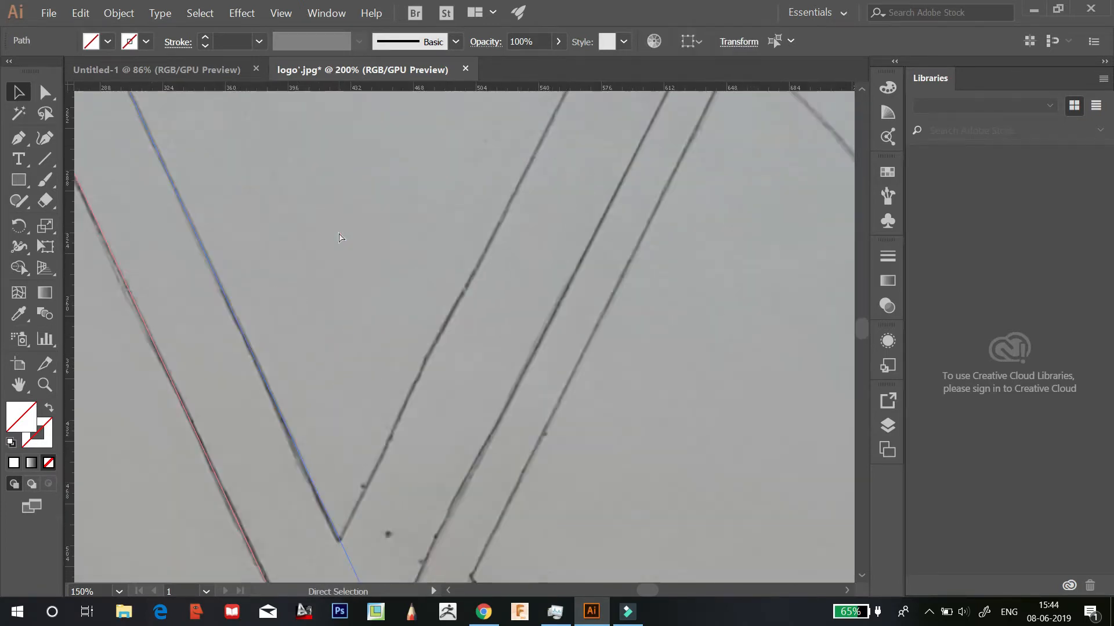
{"action": "scroll", "coordinate": [214, 218], "scroll_direction": "up", "scroll_amount": 4}
{"action": "key", "text": "ctrl+minus"}
{"action": "key", "text": "ctrl+minus"}
{"action": "key", "text": "ctrl+minus"}
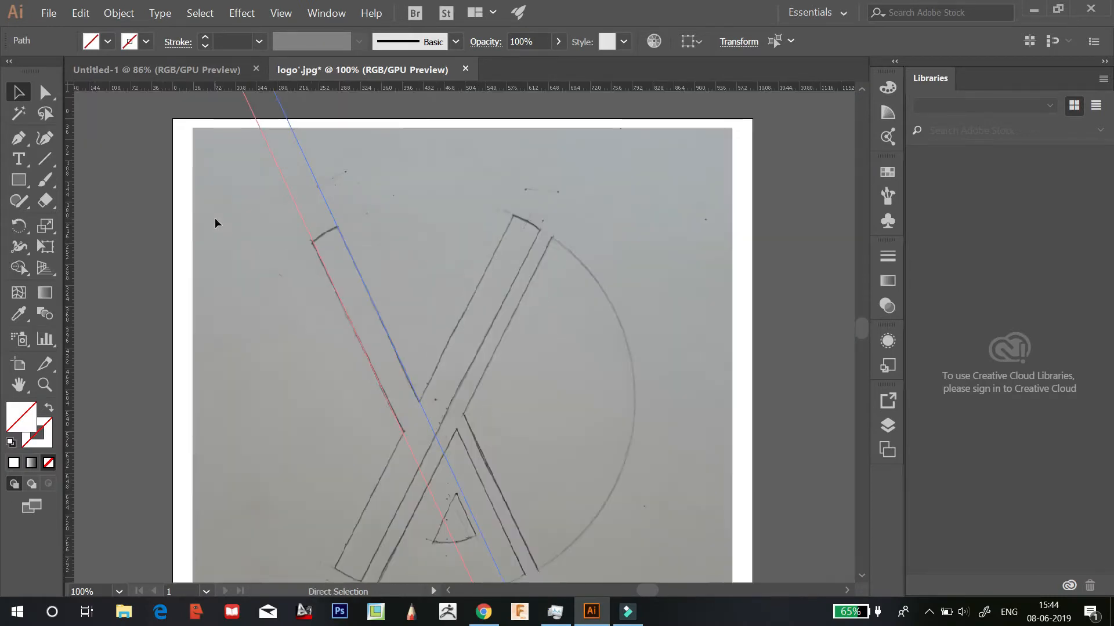
{"action": "left_click", "coordinate": [127, 204]}
{"action": "scroll", "coordinate": [406, 333], "scroll_direction": "down", "scroll_amount": 1}
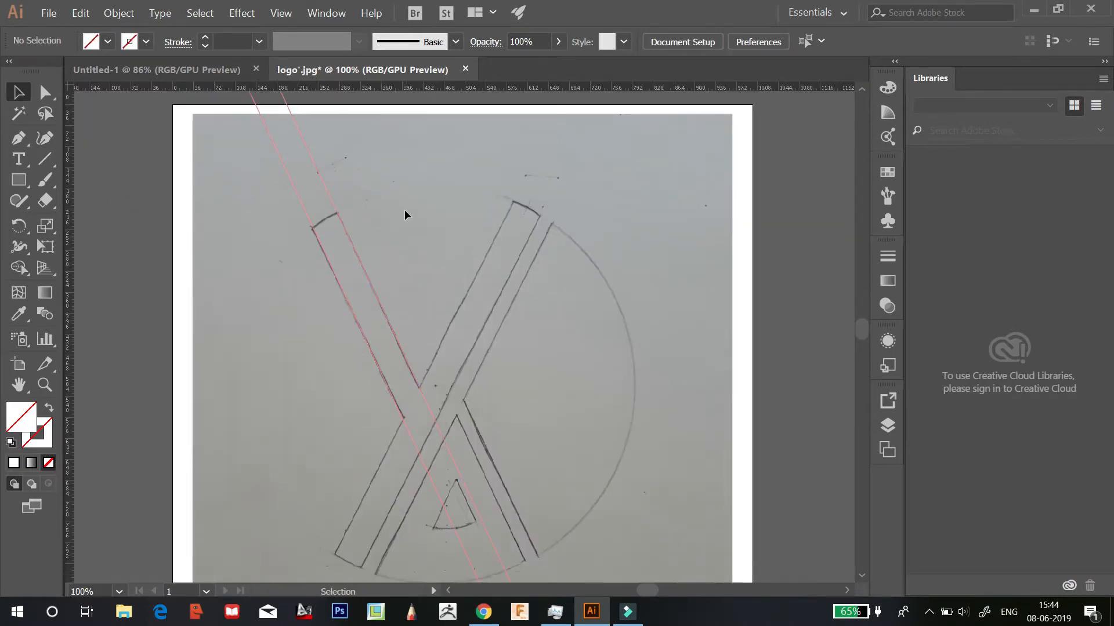
Duplicate the pair of slanted guides and rotate the copies parallel to the sketch's long opposite diagonal stroke
{"action": "left_click_drag", "start_coordinate": [228, 195], "coordinate": [364, 164]}
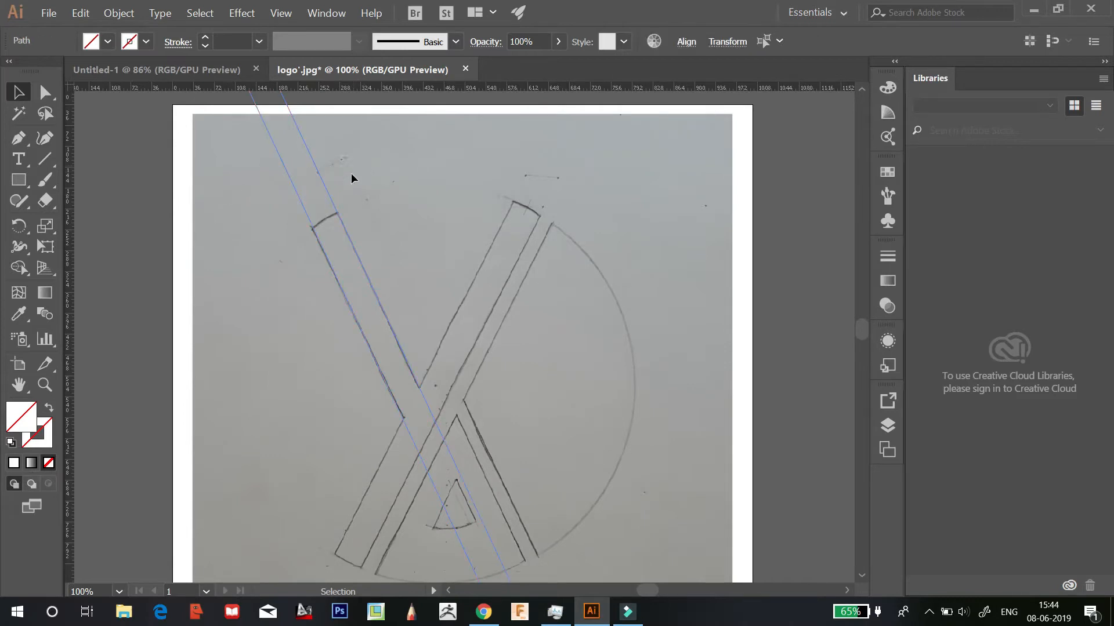
{"action": "left_click_drag", "start_coordinate": [328, 186], "coordinate": [415, 179]}
{"action": "left_click", "coordinate": [18, 225]}
{"action": "left_click_drag", "start_coordinate": [485, 448], "coordinate": [308, 429]}
{"action": "left_click", "coordinate": [18, 92]}
Move the rotated pair of guides onto both edges of the long diagonal stroke and deselect them
{"action": "left_click_drag", "start_coordinate": [429, 307], "coordinate": [476, 342]}
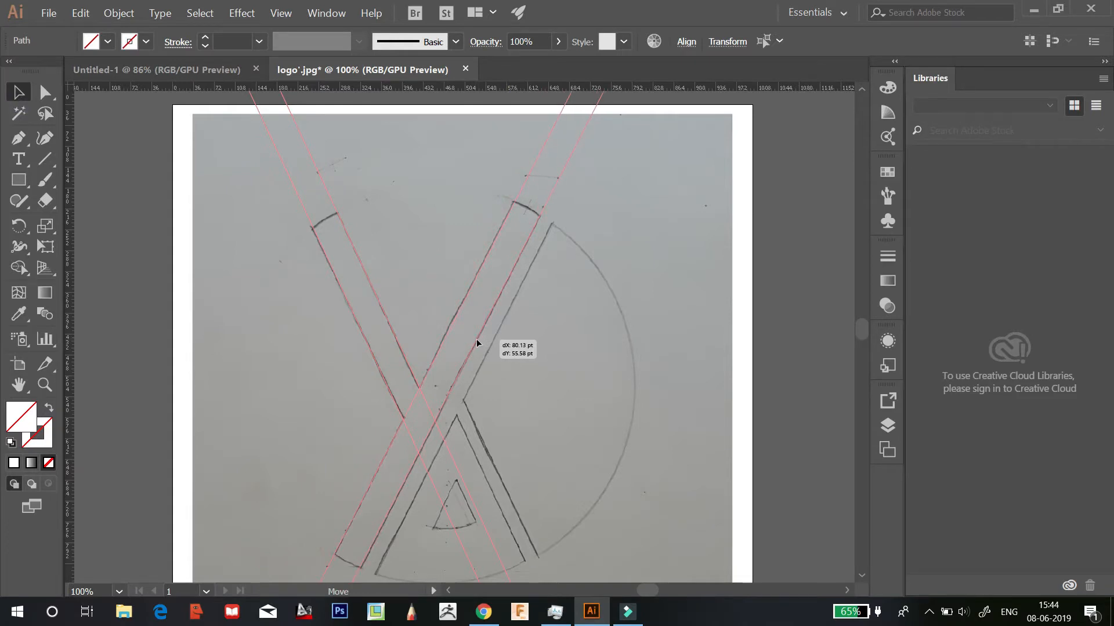
{"action": "left_click_drag", "start_coordinate": [477, 341], "coordinate": [476, 339]}
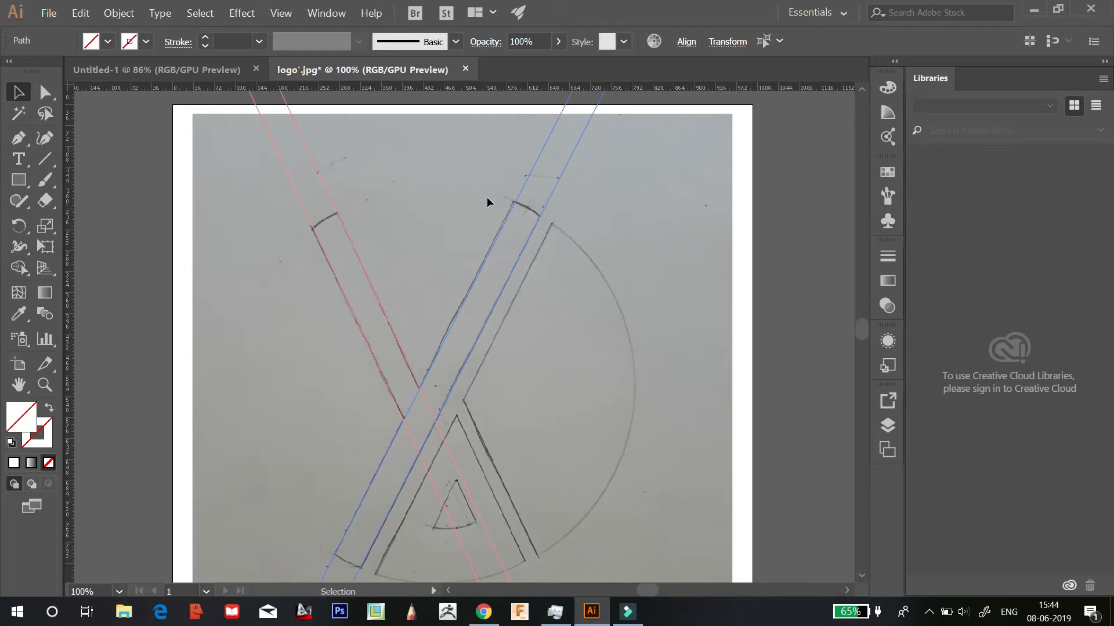
{"action": "key", "text": "ctrl"}
{"action": "key", "text": "ctrl+plus"}
{"action": "key", "text": "ctrl+plus"}
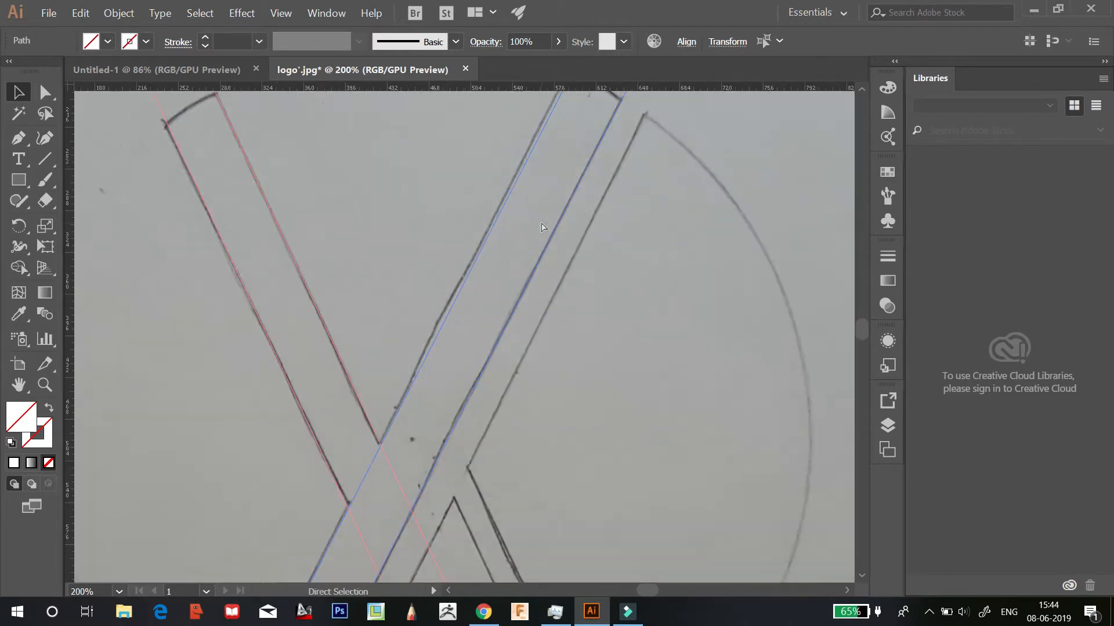
{"action": "scroll", "coordinate": [554, 219], "scroll_direction": "down", "scroll_amount": 5}
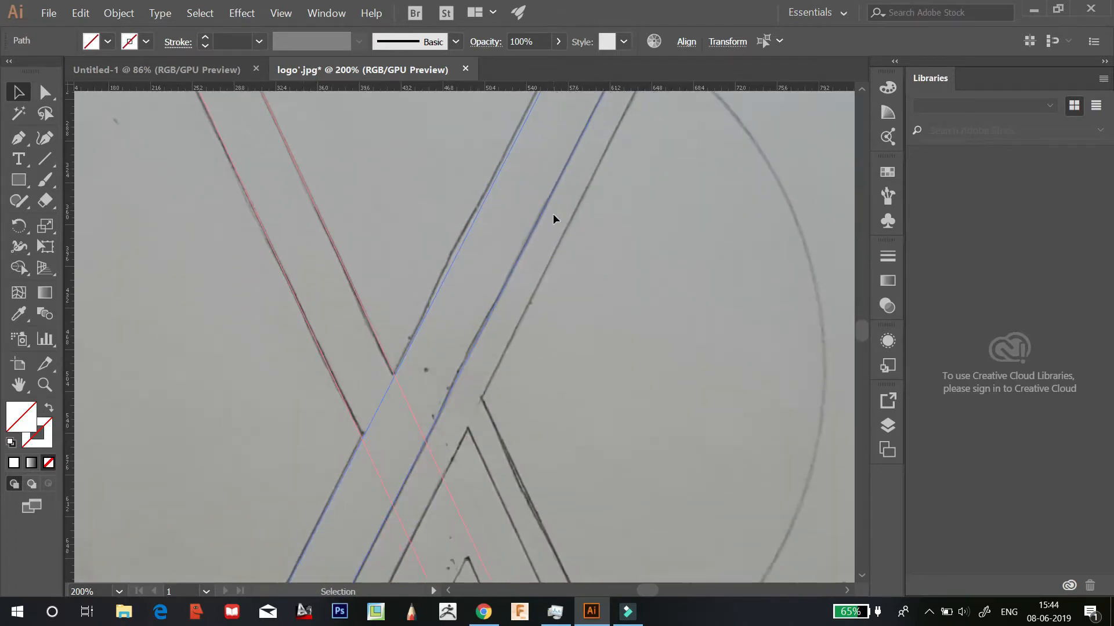
{"action": "key", "text": "ctrl"}
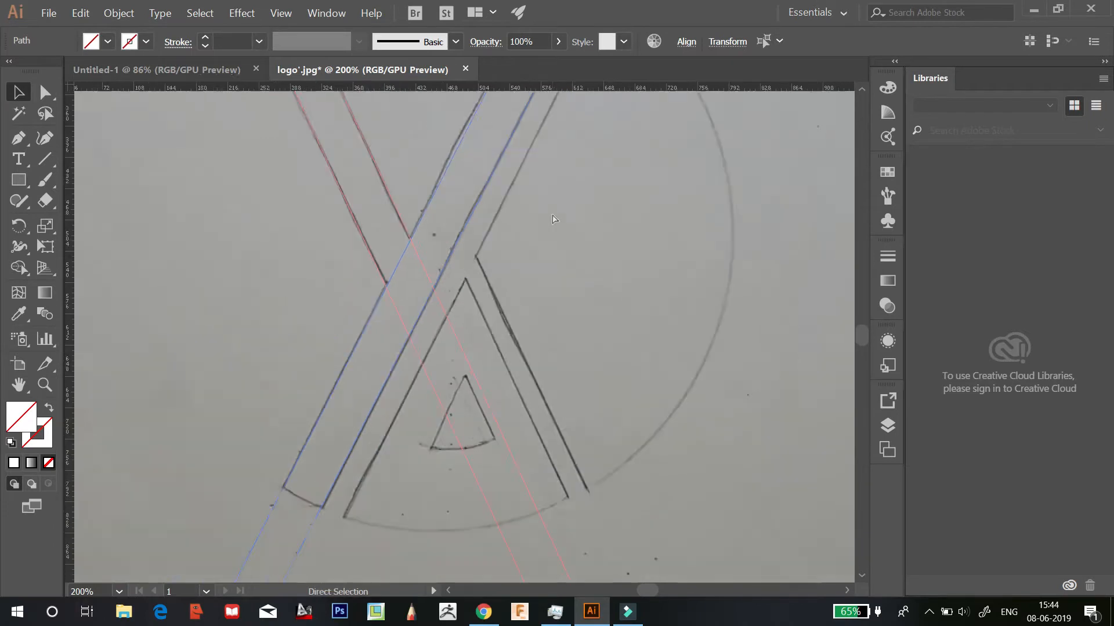
{"action": "key", "text": "ctrl+minus"}
{"action": "scroll", "coordinate": [534, 221], "scroll_direction": "up", "scroll_amount": 2}
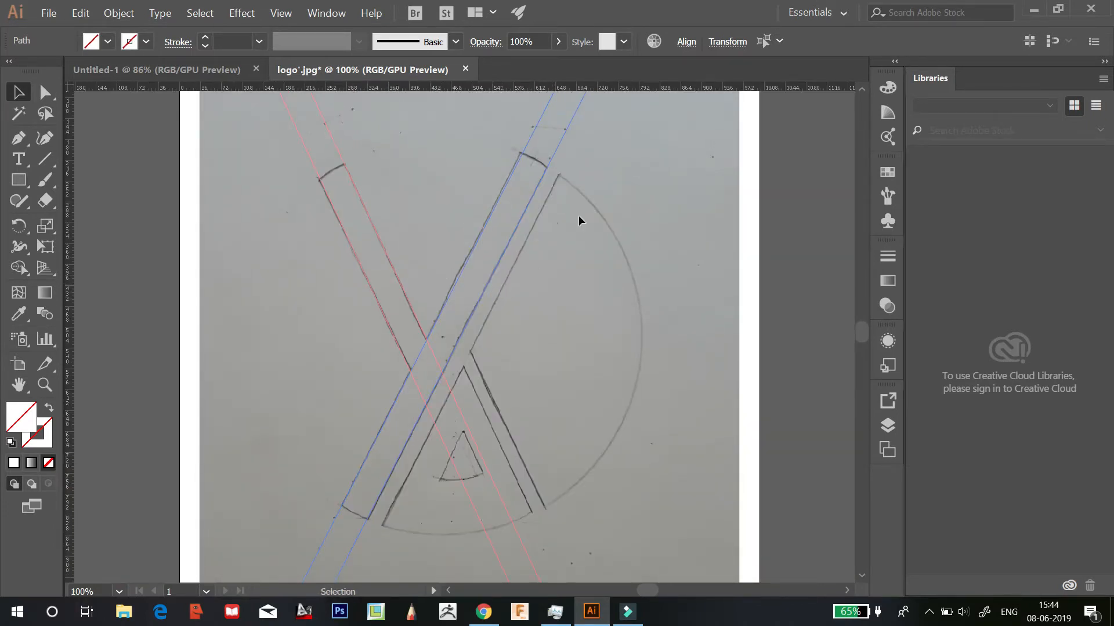
{"action": "left_click", "coordinate": [769, 178]}
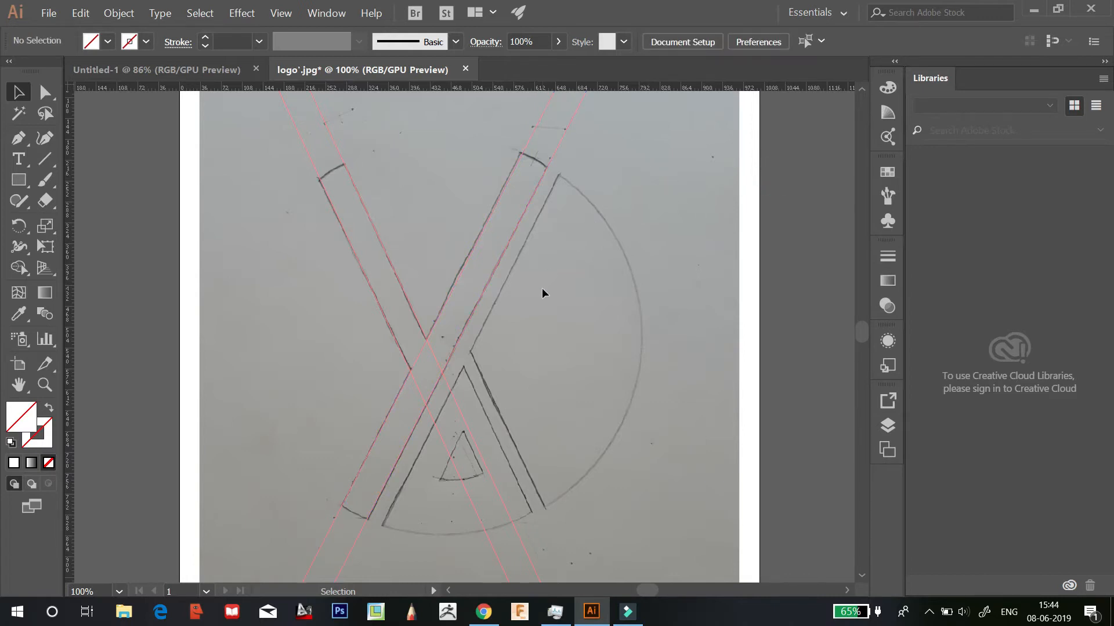
Duplicate the upper-left stroke's two guides, aligning the copies with the right edges of the small triangle and the large triangle around it
{"action": "left_click", "coordinate": [350, 211]}
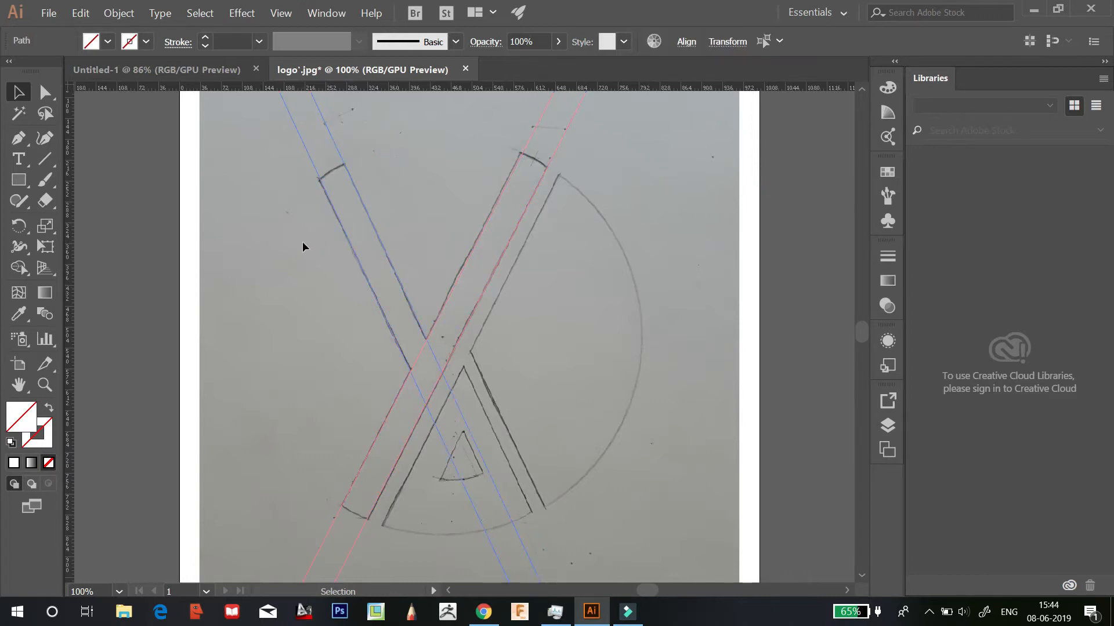
{"action": "left_click", "coordinate": [374, 225], "text": "shift"}
{"action": "left_click_drag", "start_coordinate": [380, 233], "coordinate": [391, 213]}
{"action": "key", "text": "ctrl+plus"}
{"action": "key", "text": "ctrl+plus"}
{"action": "key", "text": "ctrl+plus"}
{"action": "scroll", "coordinate": [442, 425], "scroll_direction": "down", "scroll_amount": 5}
{"action": "scroll", "coordinate": [439, 424], "scroll_direction": "down", "scroll_amount": 2}
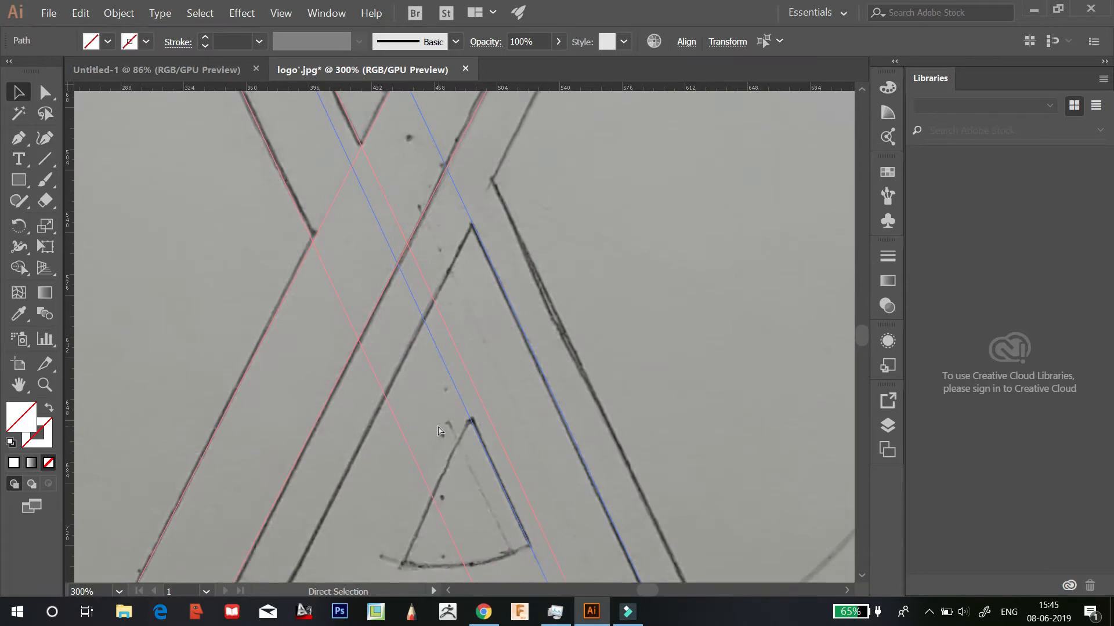
{"action": "key", "text": "ctrl+minus"}
{"action": "key", "text": "ctrl+minus"}
{"action": "key", "text": "ctrl+minus"}
{"action": "scroll", "coordinate": [395, 440], "scroll_direction": "up", "scroll_amount": 3}
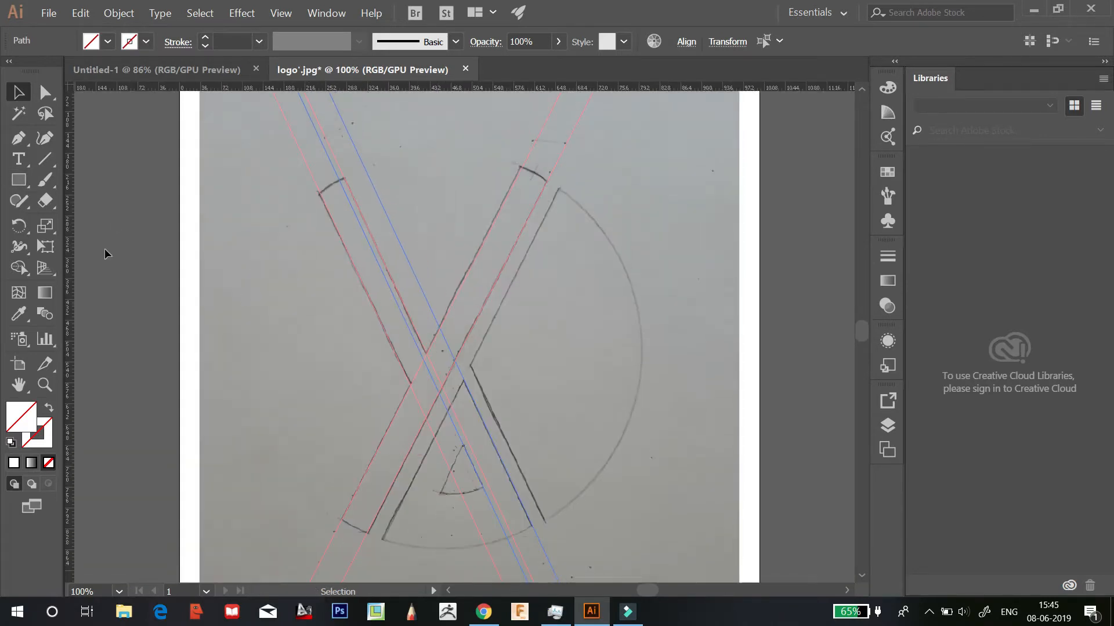
{"action": "left_click", "coordinate": [150, 274]}
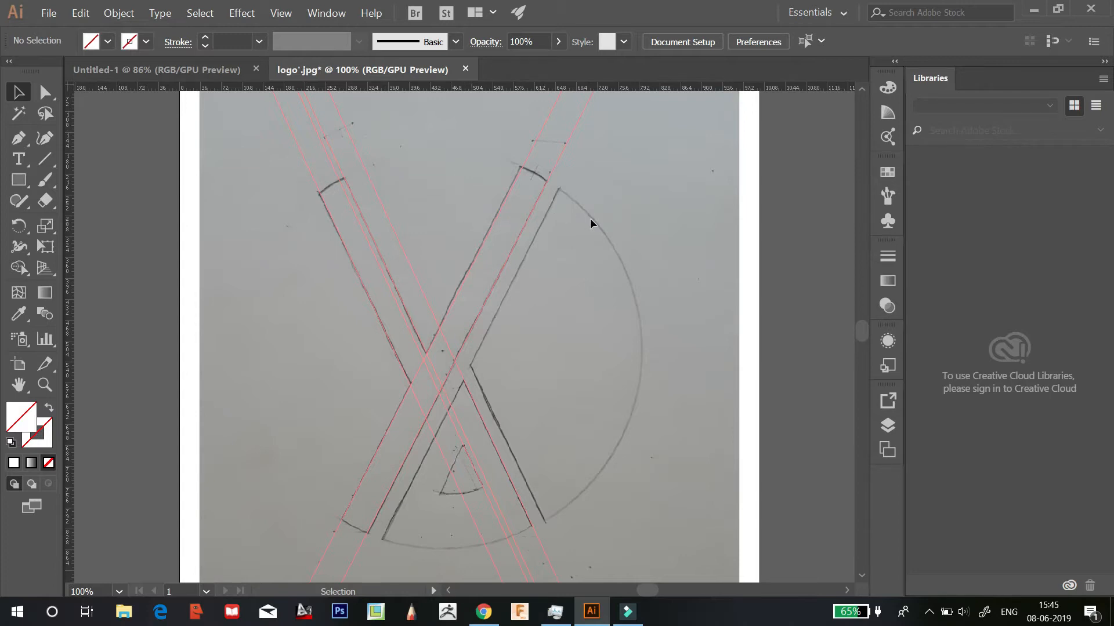
Duplicate the long diagonal stroke's two guides, aligning the copies with the semicircle's straight edge and the small triangle's left edge
{"action": "left_click_drag", "start_coordinate": [620, 174], "coordinate": [491, 144]}
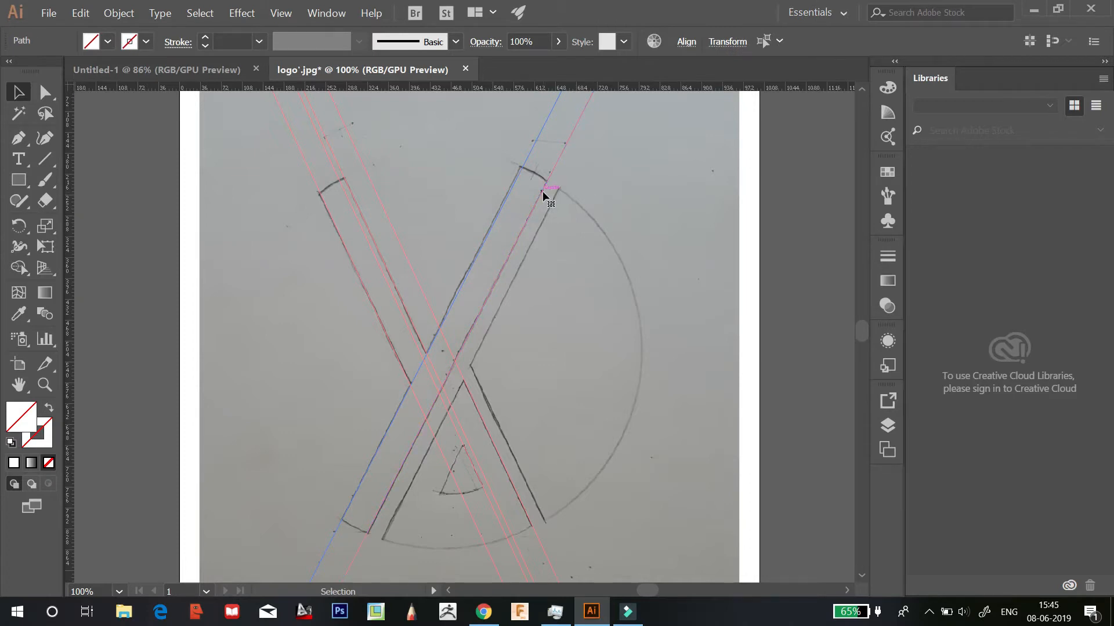
{"action": "left_click_drag", "start_coordinate": [541, 190], "coordinate": [575, 228]}
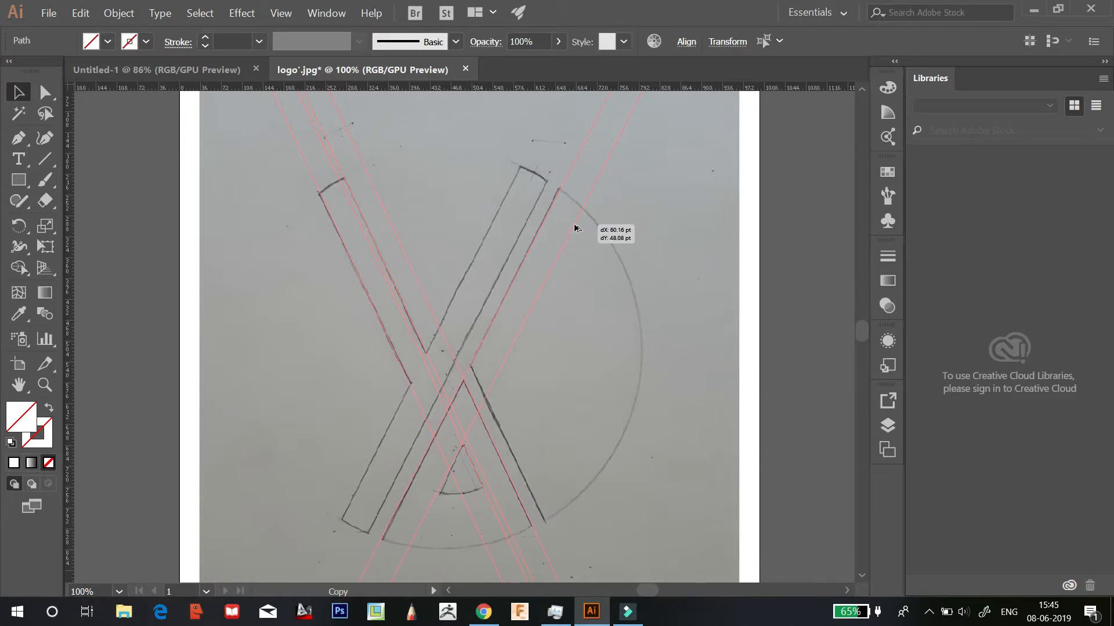
{"action": "left_click_drag", "start_coordinate": [575, 227], "coordinate": [575, 228]}
{"action": "left_click_drag", "start_coordinate": [575, 228], "coordinate": [576, 228]}
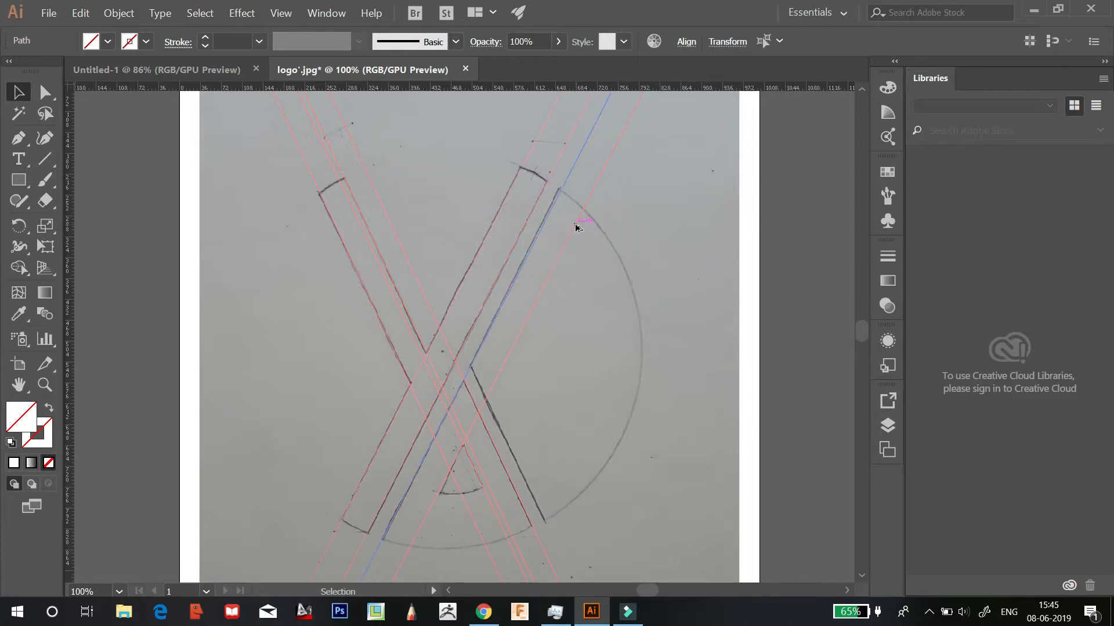
{"action": "left_click", "coordinate": [778, 199]}
{"action": "scroll", "coordinate": [524, 447], "scroll_direction": "down", "scroll_amount": 2}
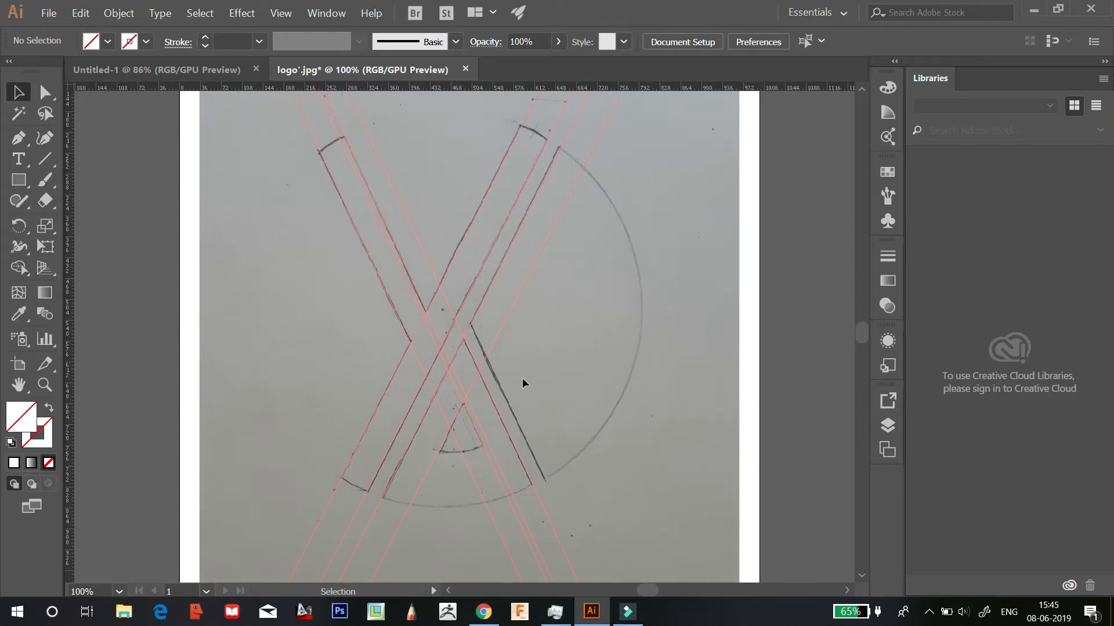
{"action": "scroll", "coordinate": [522, 383], "scroll_direction": "up", "scroll_amount": 1}
Change the guide color to pure red (255, 0, 0) in the Guides & Grid preferences
{"action": "left_click", "coordinate": [757, 43]}
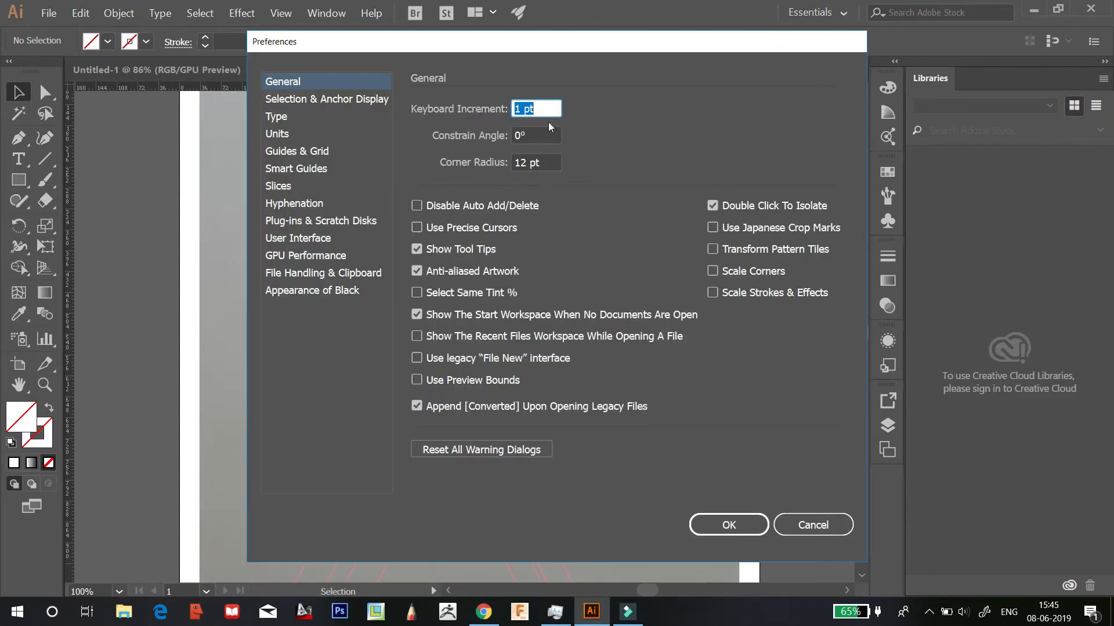
{"action": "left_click", "coordinate": [302, 151]}
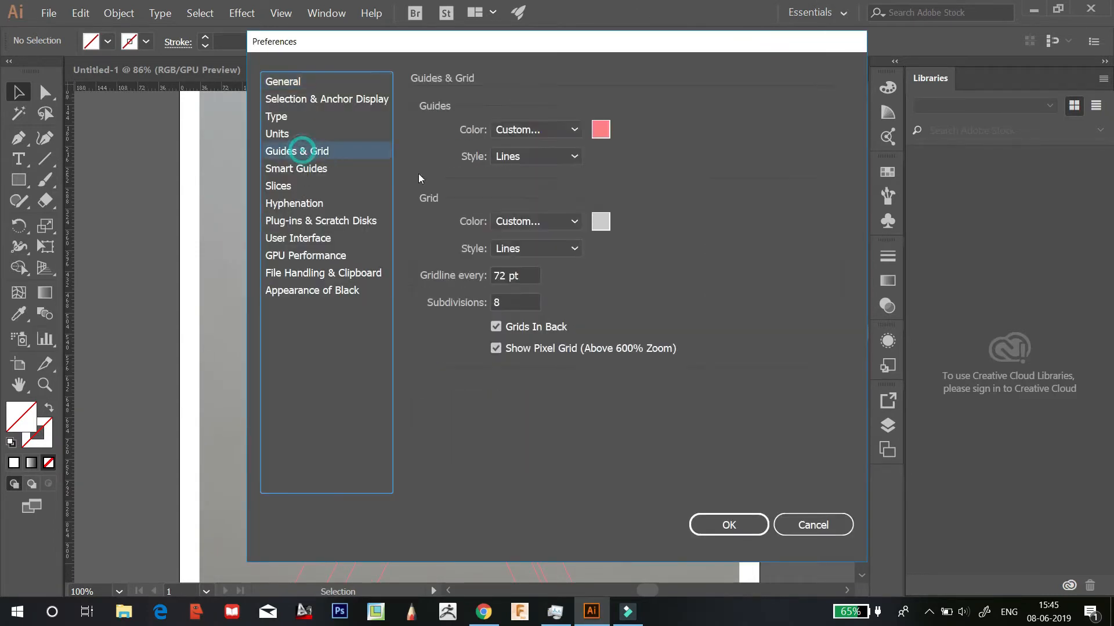
{"action": "left_click", "coordinate": [601, 129]}
{"action": "left_click", "coordinate": [399, 254]}
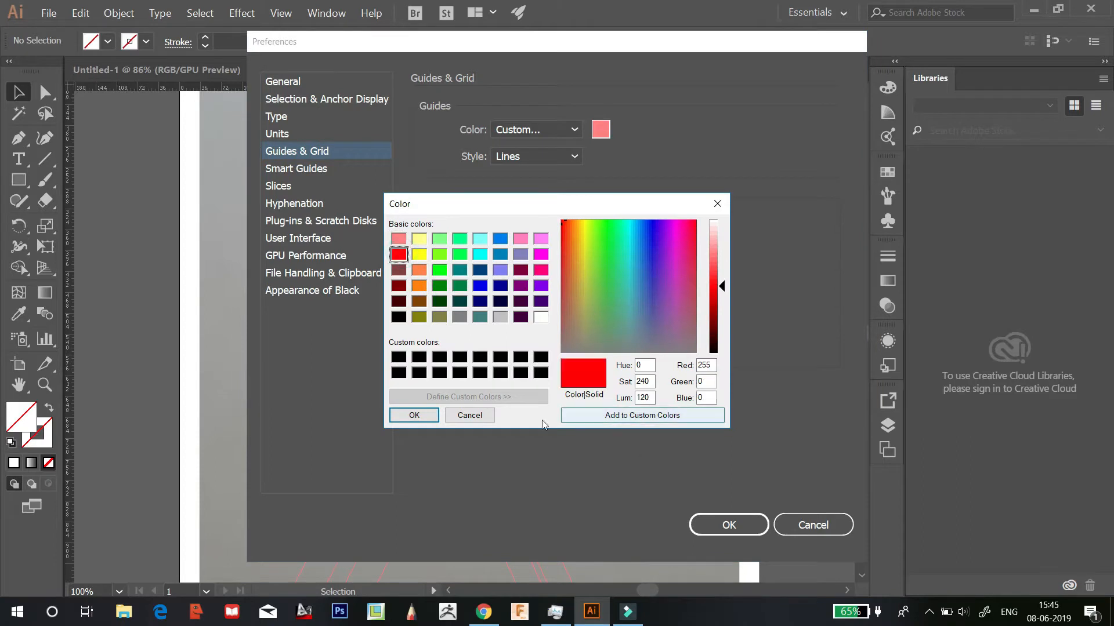
{"action": "left_click", "coordinate": [430, 414]}
{"action": "left_click", "coordinate": [728, 525]}
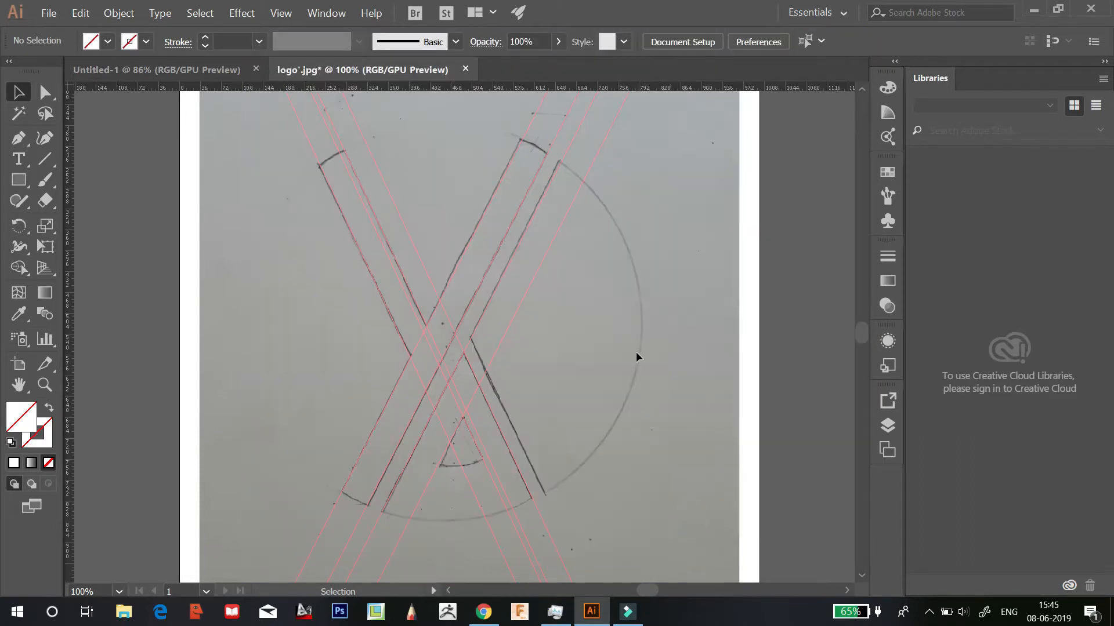
Duplicate the guides on the long diagonal stroke's right edge and the semicircle's upper straight edge, placing the copies inside the semicircle
{"action": "key", "text": "ctrl+plus"}
{"action": "scroll", "coordinate": [550, 325], "scroll_direction": "up", "scroll_amount": 3}
{"action": "scroll", "coordinate": [549, 326], "scroll_direction": "down", "scroll_amount": 1}
{"action": "key", "text": "ctrl+minus"}
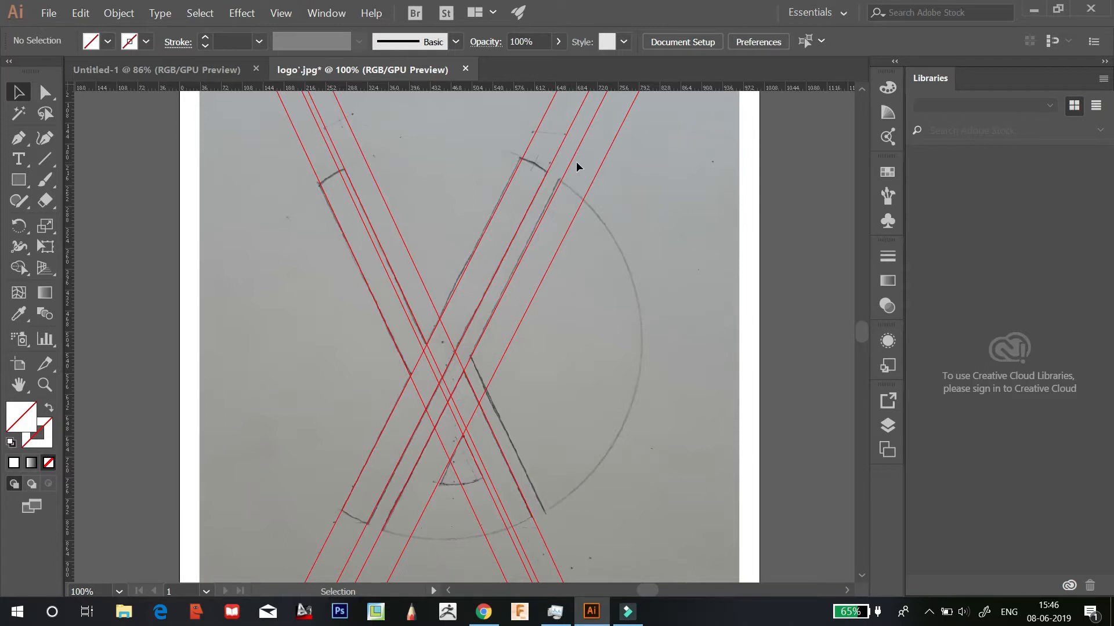
{"action": "left_click_drag", "start_coordinate": [578, 163], "coordinate": [548, 155]}
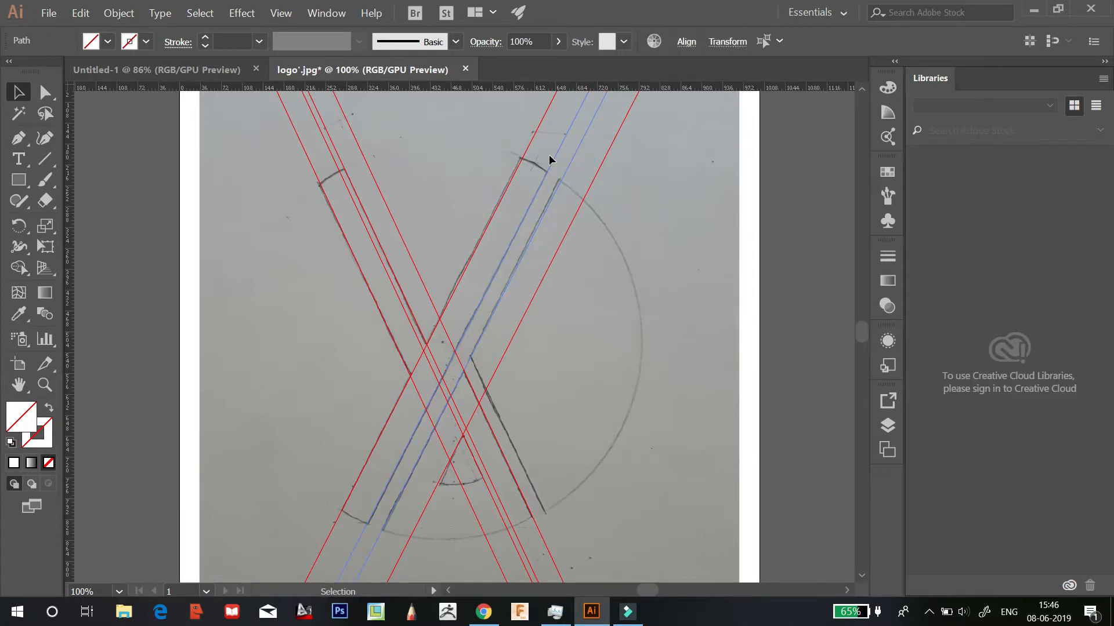
{"action": "left_click_drag", "start_coordinate": [524, 251], "coordinate": [590, 299]}
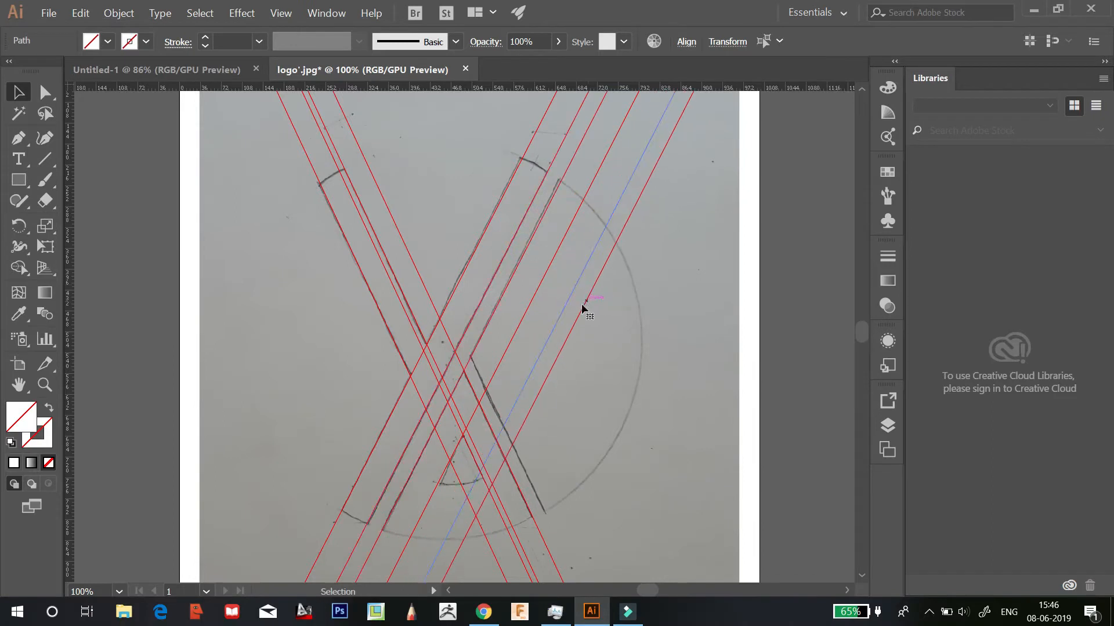
Rotate the copied pair of guides to the opposite slant and move it beside the semicircle's lower straight edge
{"action": "left_click", "coordinate": [19, 225]}
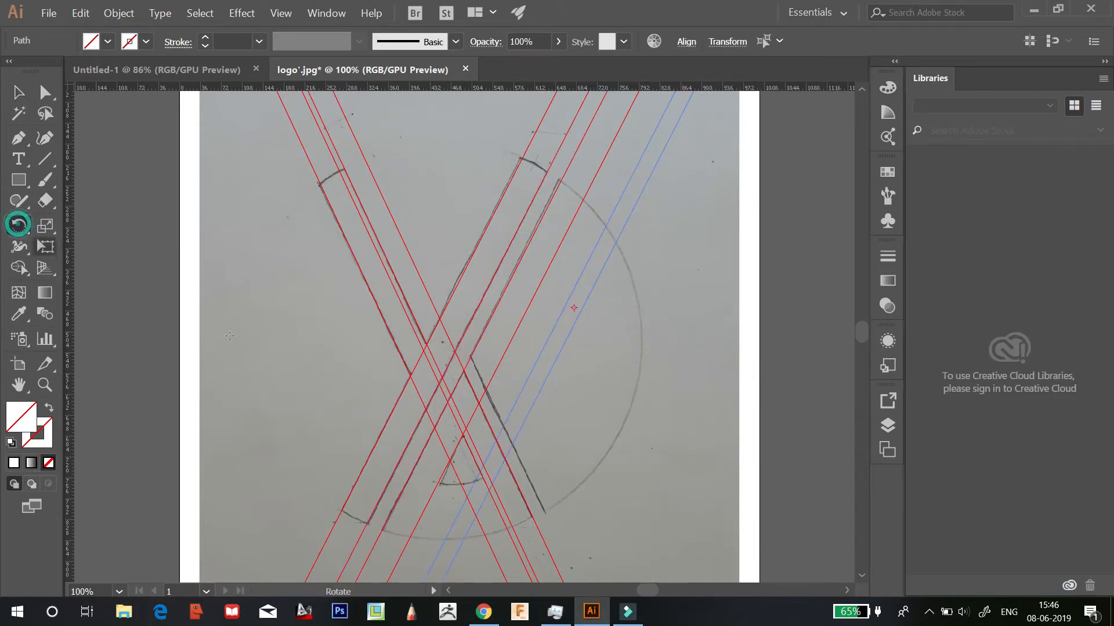
{"action": "left_click_drag", "start_coordinate": [522, 410], "coordinate": [653, 430]}
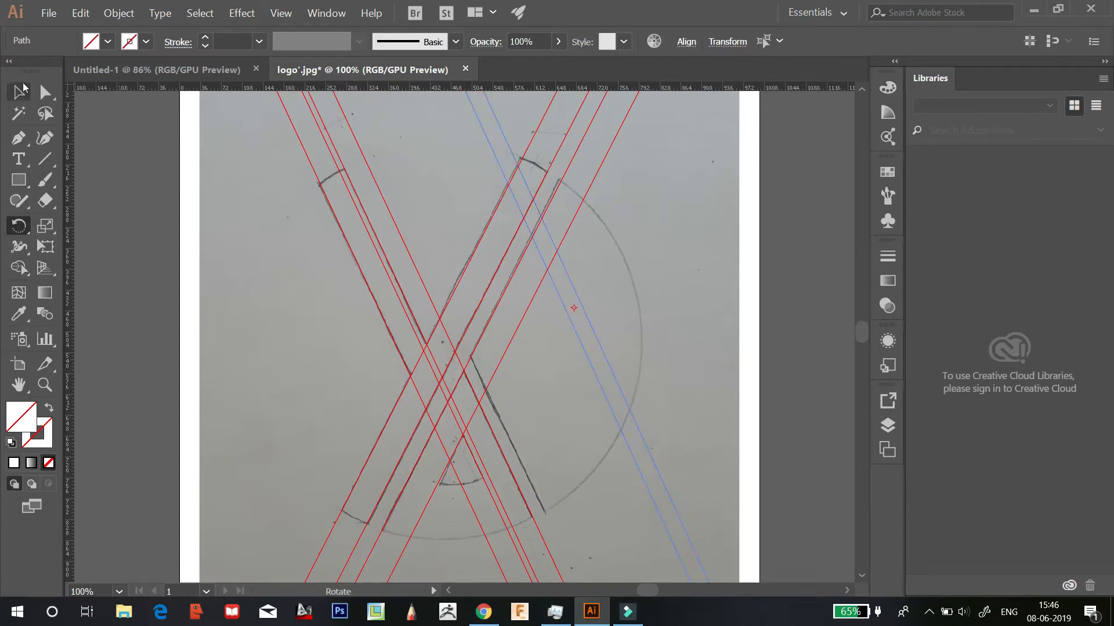
{"action": "key", "text": "v"}
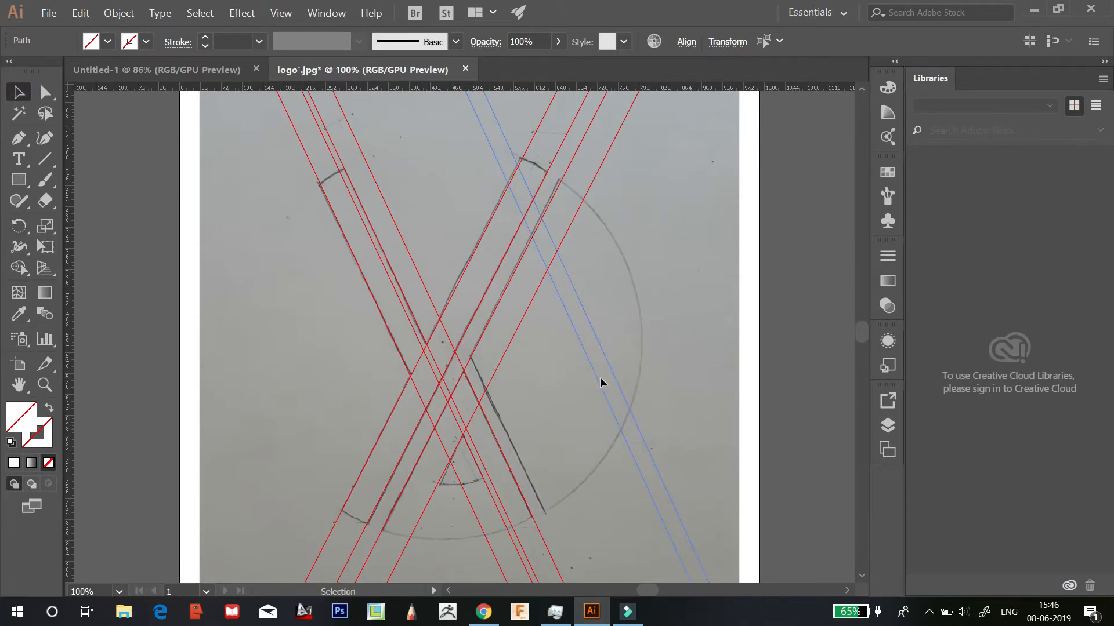
{"action": "left_click_drag", "start_coordinate": [601, 378], "coordinate": [486, 415]}
Fine-tune the tilt and position of the copied guide pair against the semicircle's lower straight edge
{"action": "key", "text": "r"}
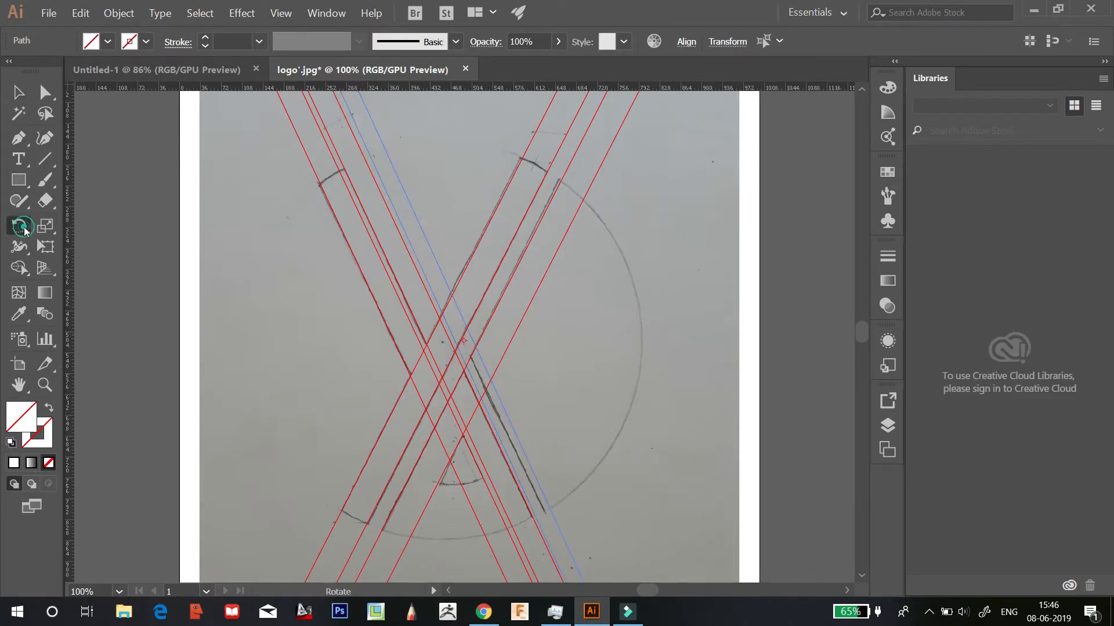
{"action": "left_click_drag", "start_coordinate": [568, 566], "coordinate": [570, 567]}
{"action": "left_click", "coordinate": [18, 91]}
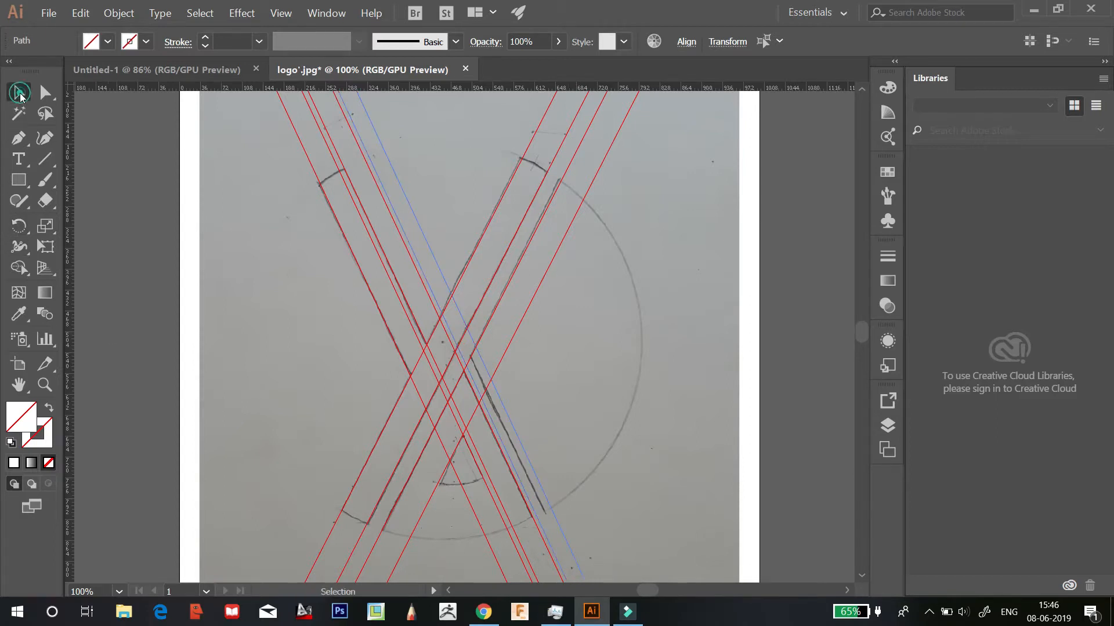
{"action": "left_click_drag", "start_coordinate": [546, 504], "coordinate": [545, 507]}
{"action": "left_click", "coordinate": [23, 227]}
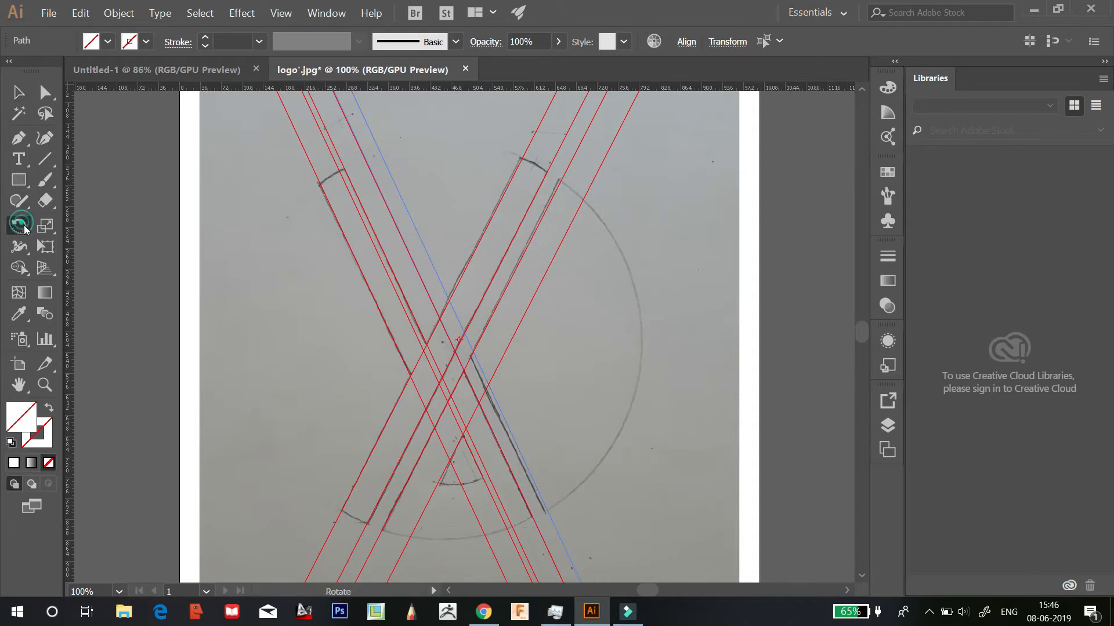
{"action": "key", "text": "v"}
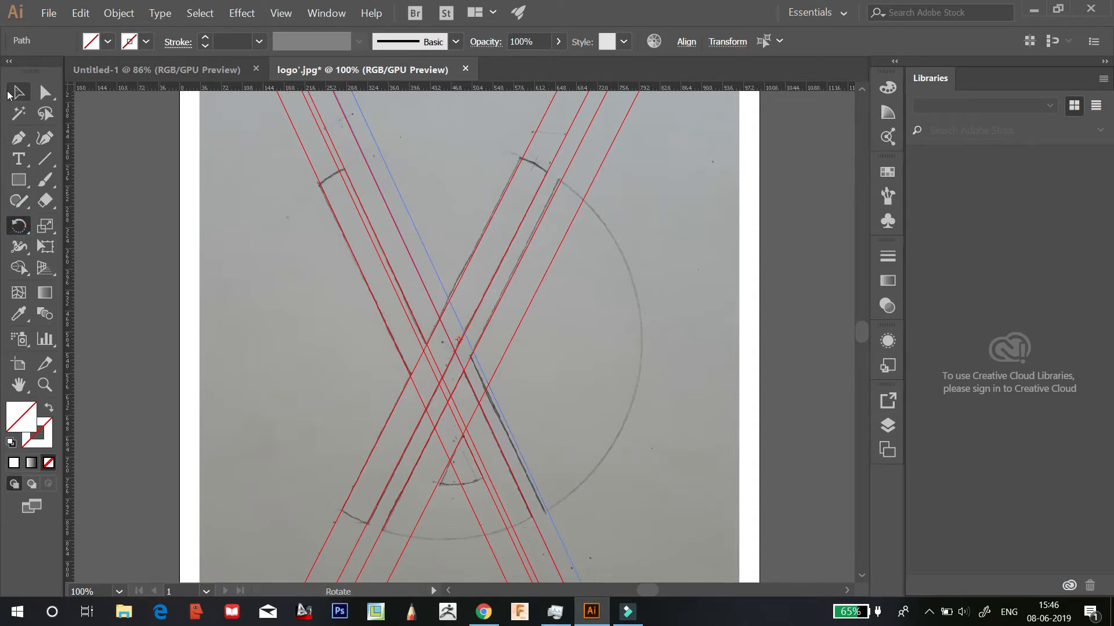
{"action": "left_click", "coordinate": [19, 227]}
{"action": "left_click_drag", "start_coordinate": [558, 547], "coordinate": [559, 551]}
{"action": "left_click", "coordinate": [18, 91]}
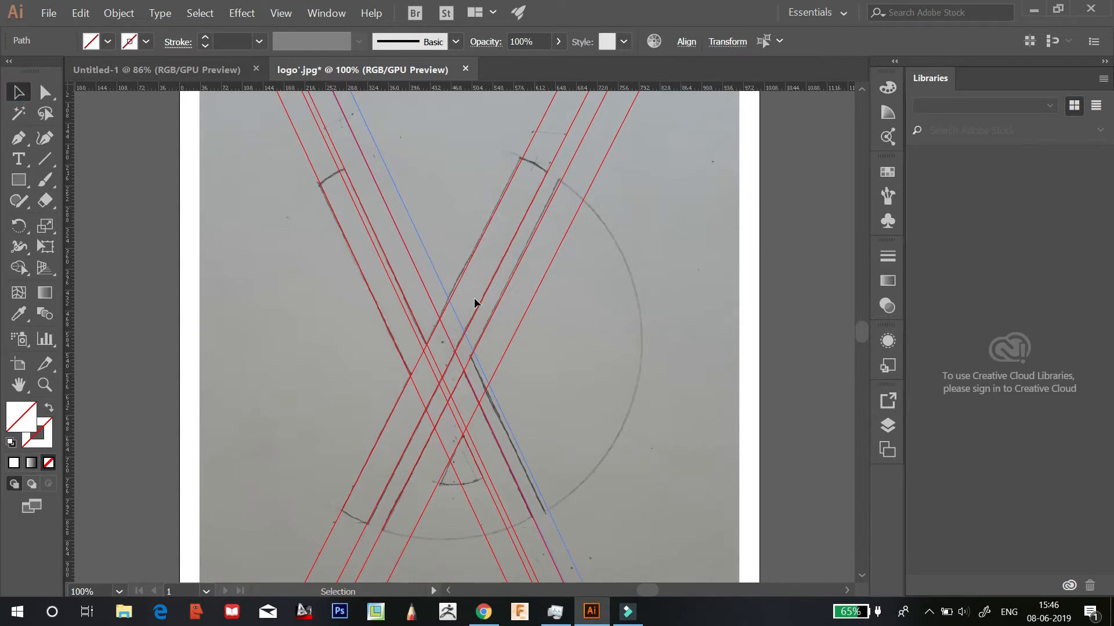
Undo the last adjustment of the guide pair beside the semicircle's lower straight edge
{"action": "key", "text": "ctrl+5"}
{"action": "left_click", "coordinate": [440, 279], "text": "shift"}
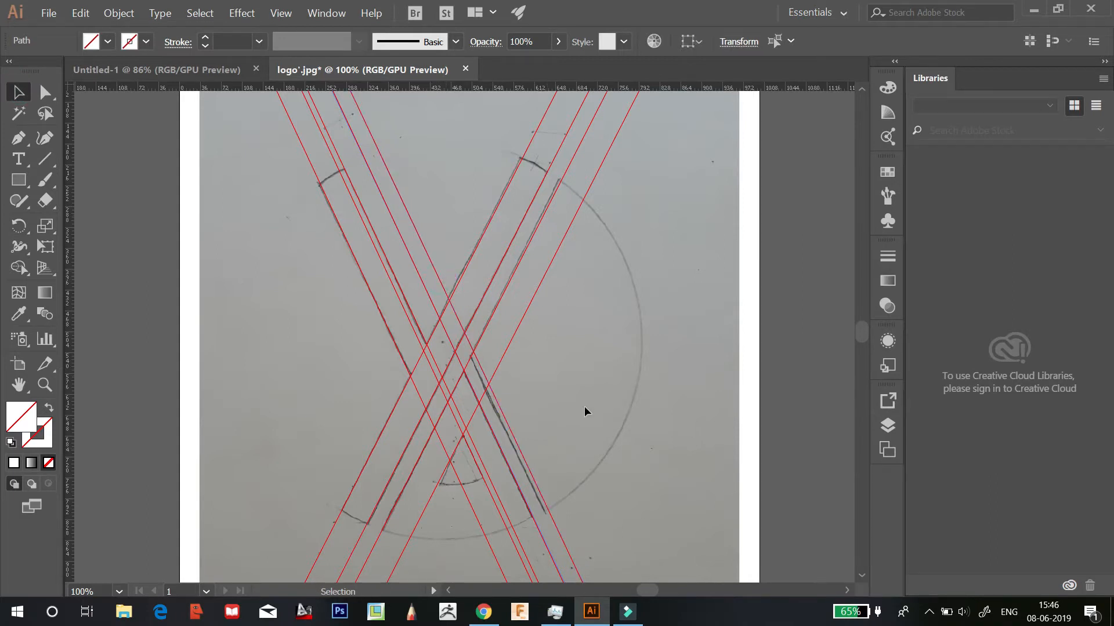
{"action": "left_click", "coordinate": [515, 446]}
{"action": "left_click", "coordinate": [538, 489], "text": "shift"}
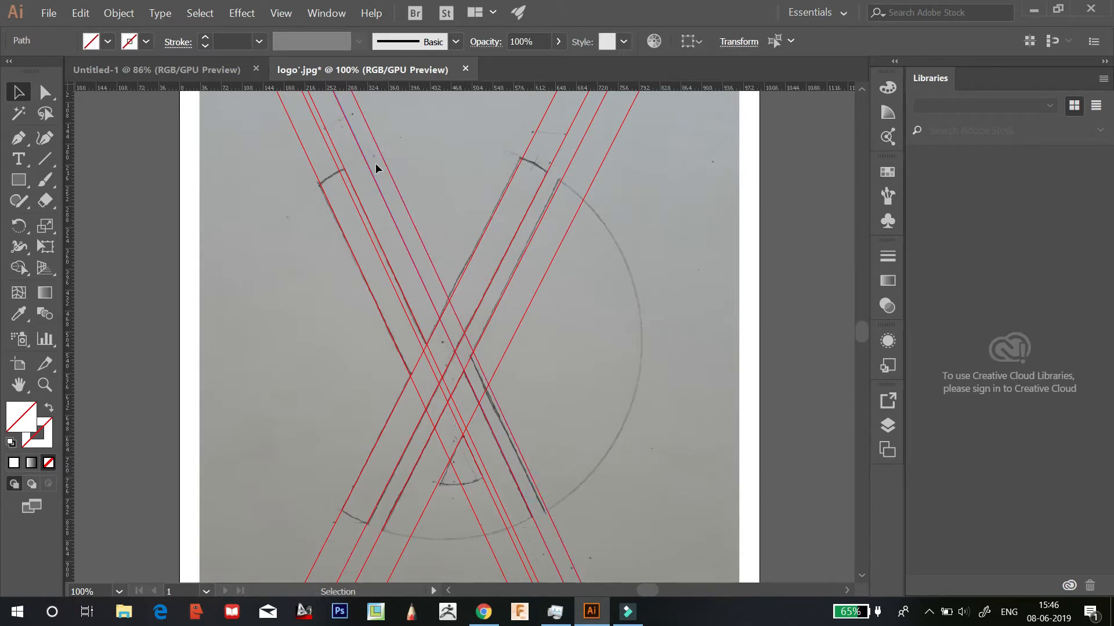
{"action": "key", "text": "ctrl+z"}
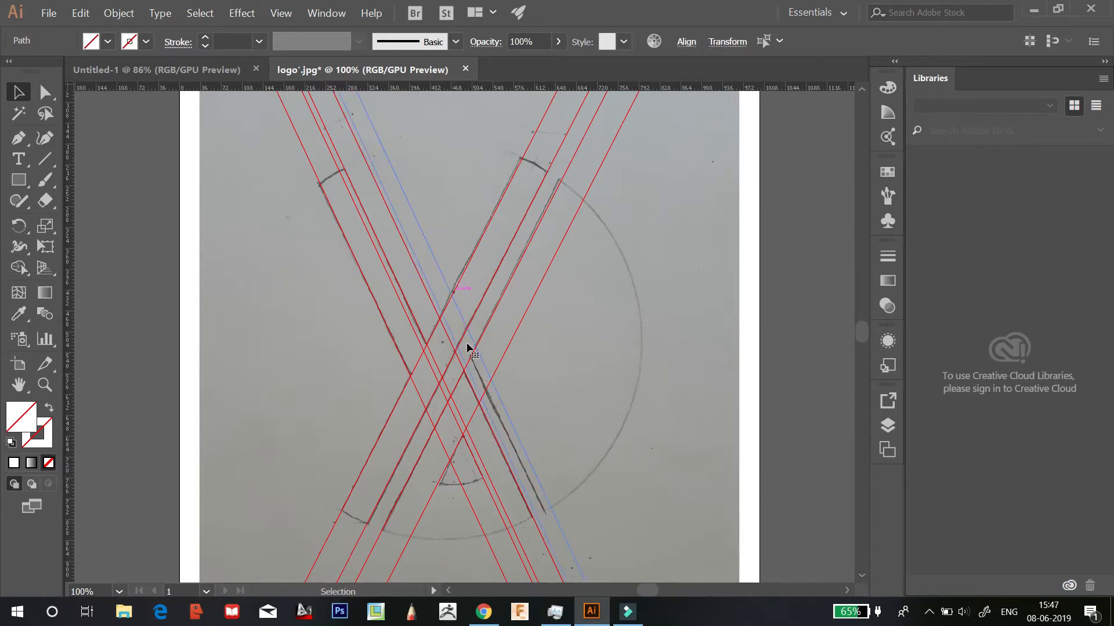
{"action": "left_click", "coordinate": [521, 448], "text": "shift"}
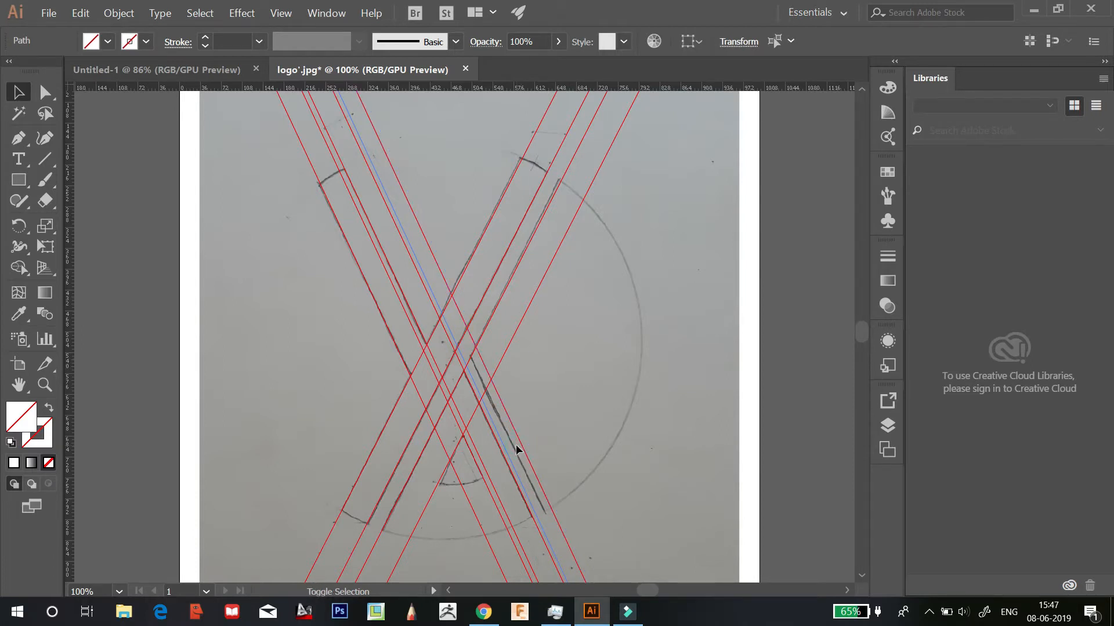
Reposition and slightly rotate the copied guide pair to follow the large triangle's right edge and the semicircle's lower straight edge
{"action": "scroll", "coordinate": [607, 391], "scroll_direction": "down", "scroll_amount": 2}
{"action": "key", "text": "ctrl+minus"}
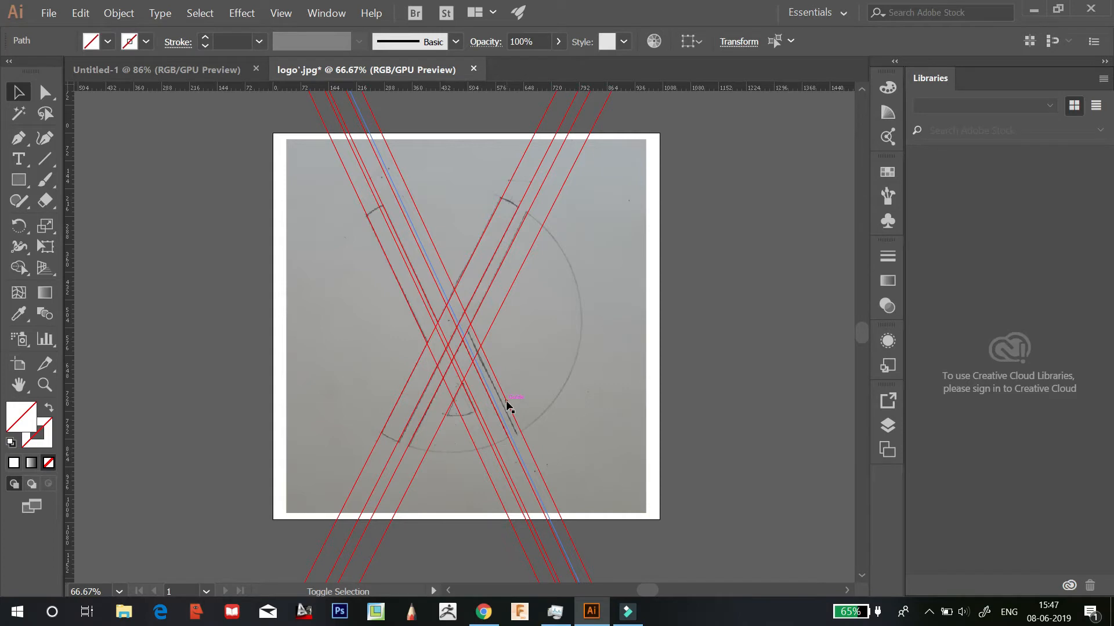
{"action": "left_click_drag", "start_coordinate": [504, 404], "coordinate": [505, 402]}
{"action": "left_click", "coordinate": [19, 225]}
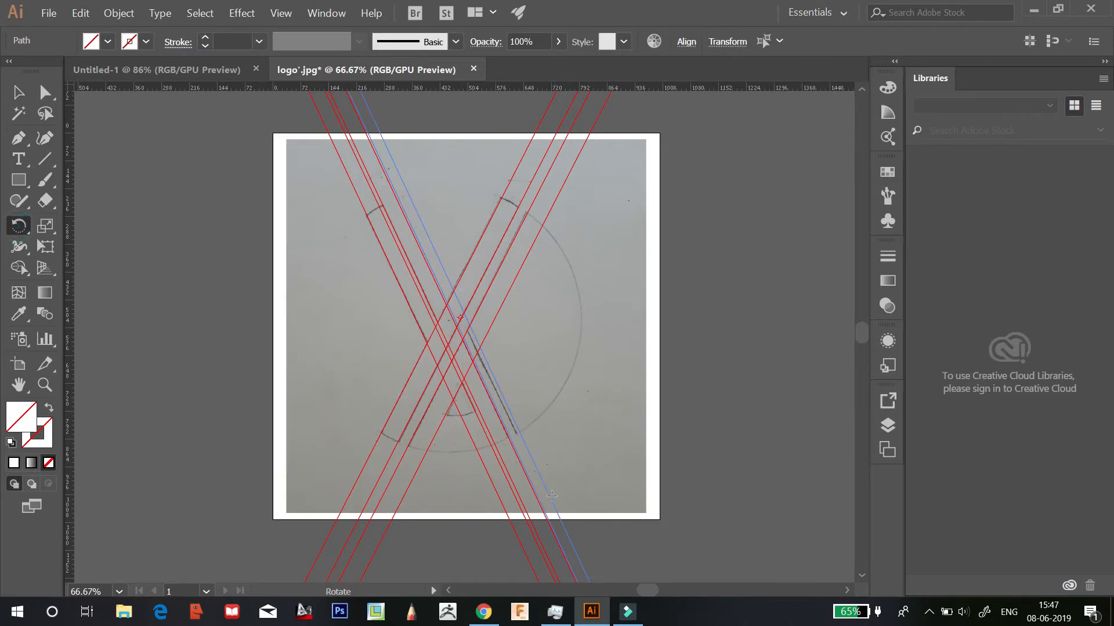
{"action": "left_click_drag", "start_coordinate": [546, 505], "coordinate": [545, 503]}
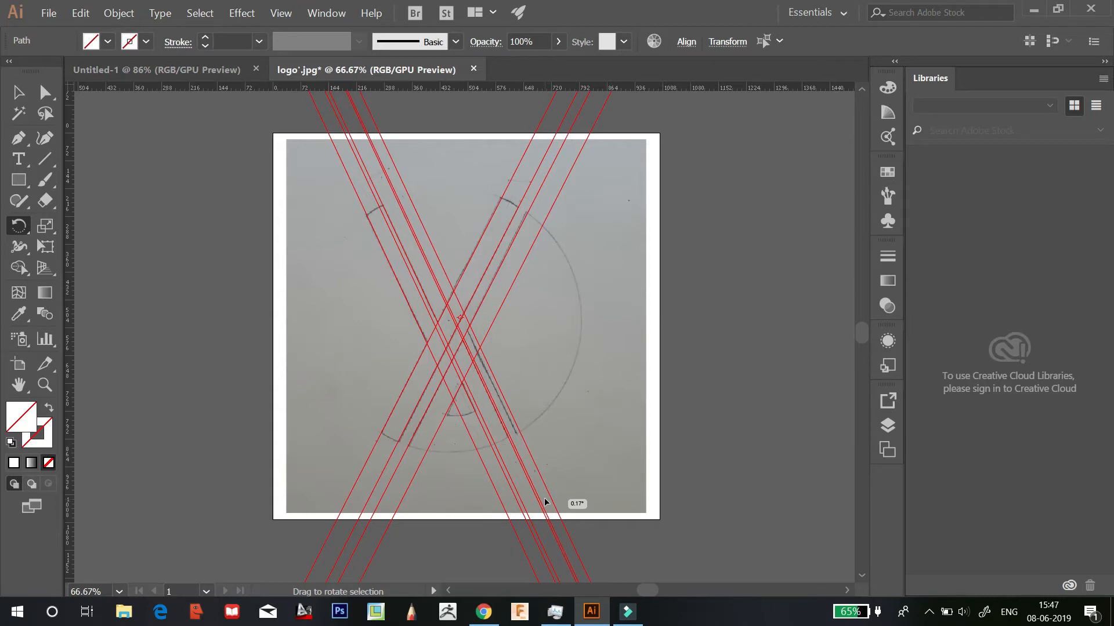
{"action": "left_click_drag", "start_coordinate": [545, 502], "coordinate": [545, 502]}
{"action": "key", "text": "v"}
{"action": "left_click_drag", "start_coordinate": [539, 441], "coordinate": [529, 455]}
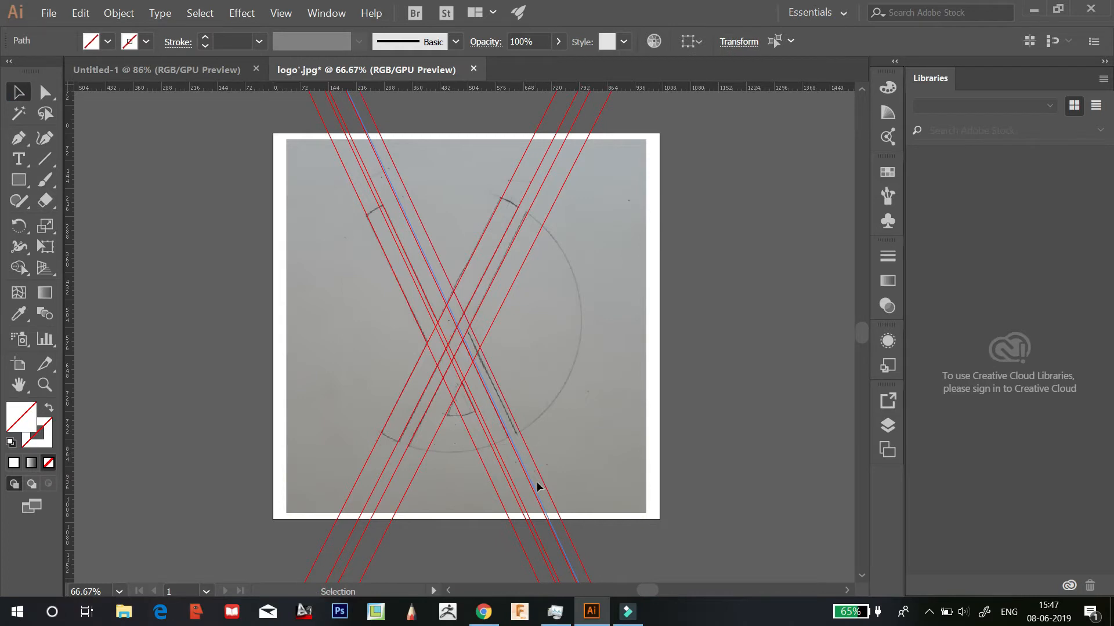
{"action": "left_click_drag", "start_coordinate": [566, 536], "coordinate": [567, 535]}
Rotate the guide pair in very small increments to match the slant of the semicircle's lower straight edge, and deselect it
{"action": "key", "text": "ctrl+plus"}
{"action": "key", "text": "ctrl+plus"}
{"action": "key", "text": "ctrl+plus"}
{"action": "scroll", "coordinate": [495, 364], "scroll_direction": "down", "scroll_amount": 8}
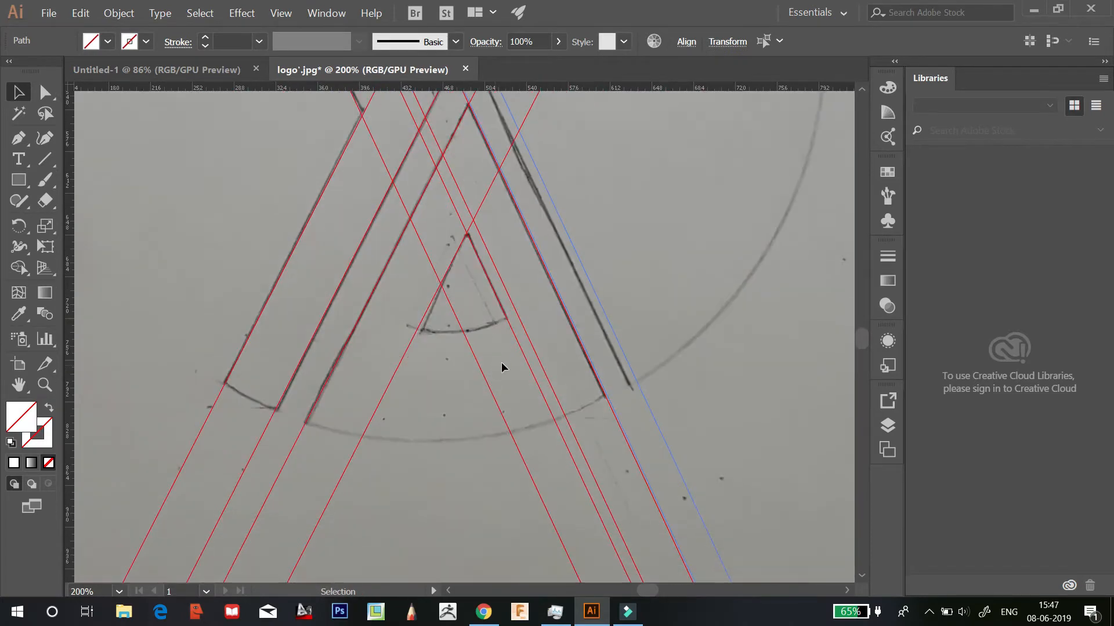
{"action": "key", "text": "ctrl+minus"}
{"action": "key", "text": "ctrl+minus"}
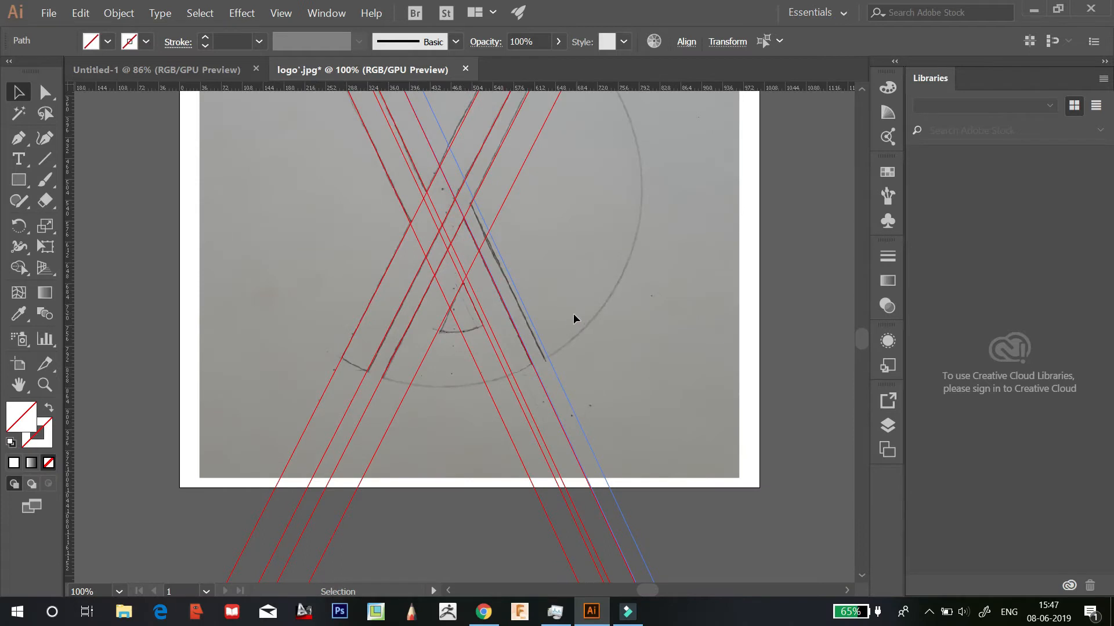
{"action": "scroll", "coordinate": [545, 334], "scroll_direction": "up", "scroll_amount": 4}
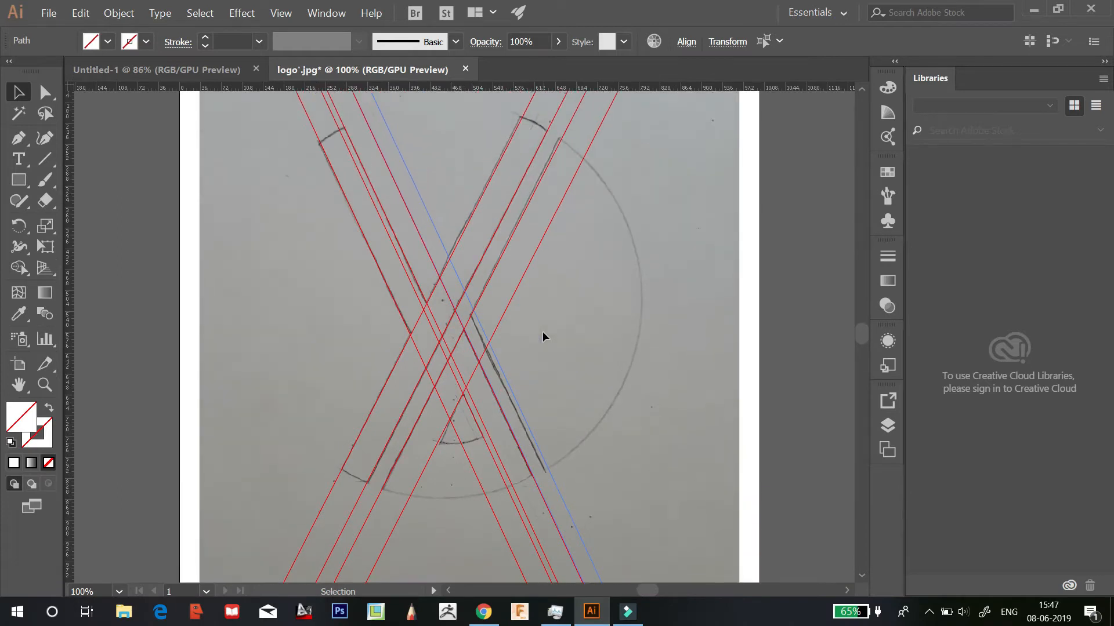
{"action": "left_click", "coordinate": [18, 225]}
{"action": "scroll", "coordinate": [600, 510], "scroll_direction": "down", "scroll_amount": 3}
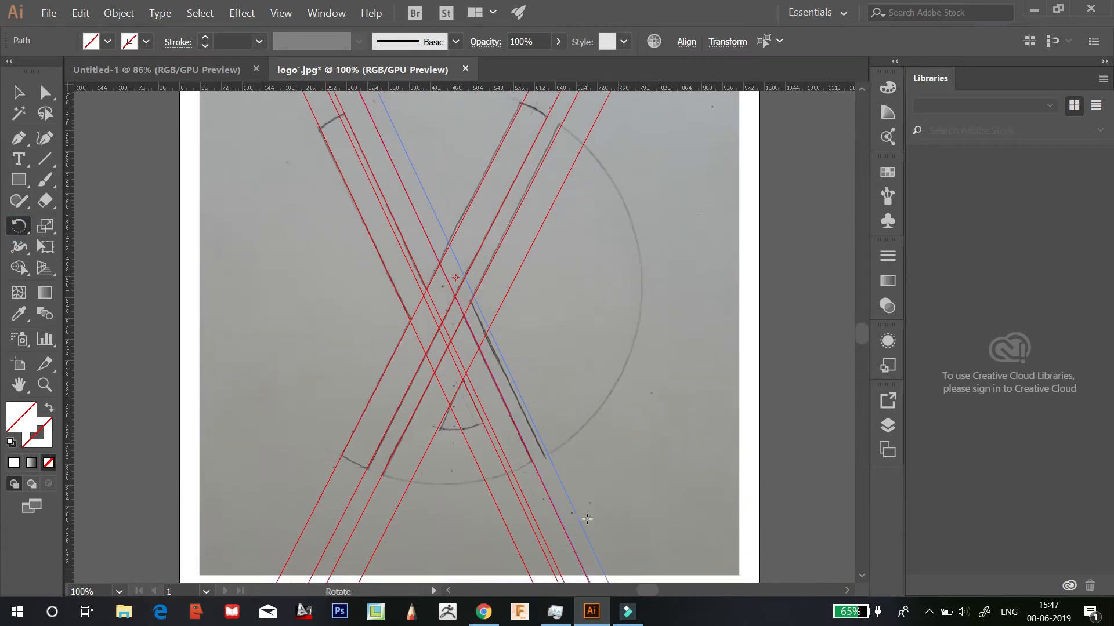
{"action": "left_click_drag", "start_coordinate": [605, 534], "coordinate": [605, 537]}
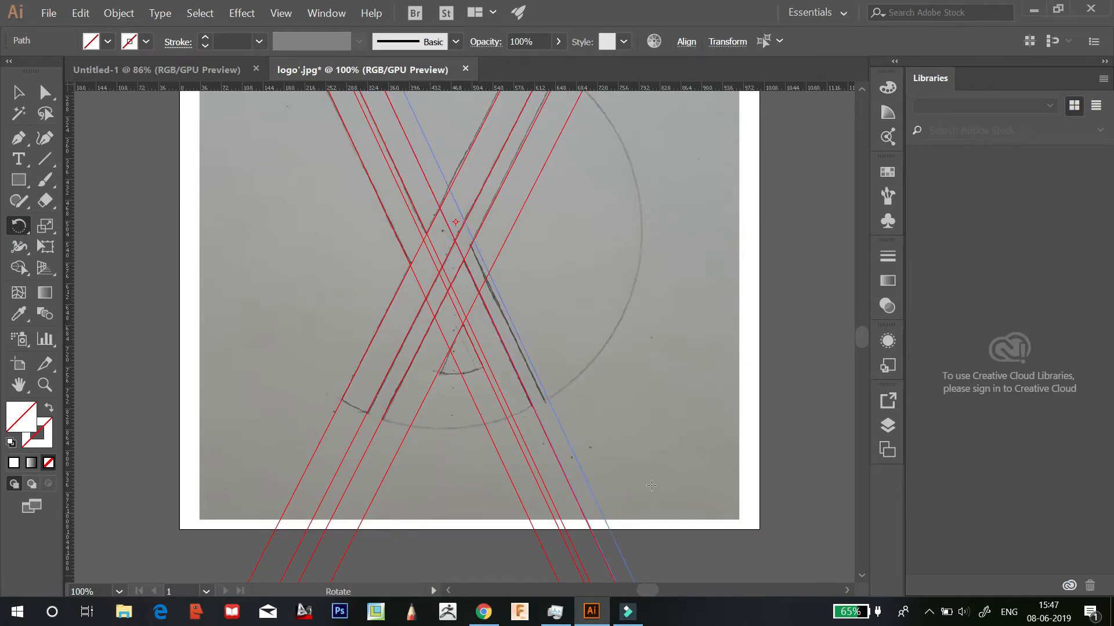
{"action": "scroll", "coordinate": [659, 426], "scroll_direction": "up", "scroll_amount": 2}
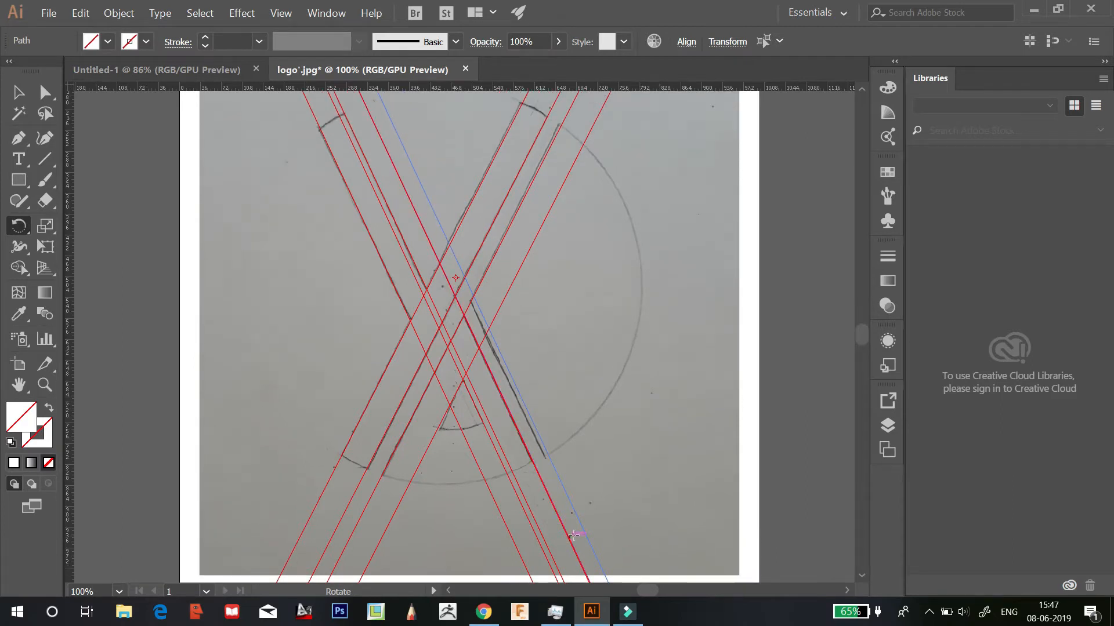
{"action": "left_click_drag", "start_coordinate": [577, 536], "coordinate": [579, 540]}
{"action": "left_click_drag", "start_coordinate": [577, 540], "coordinate": [577, 540]}
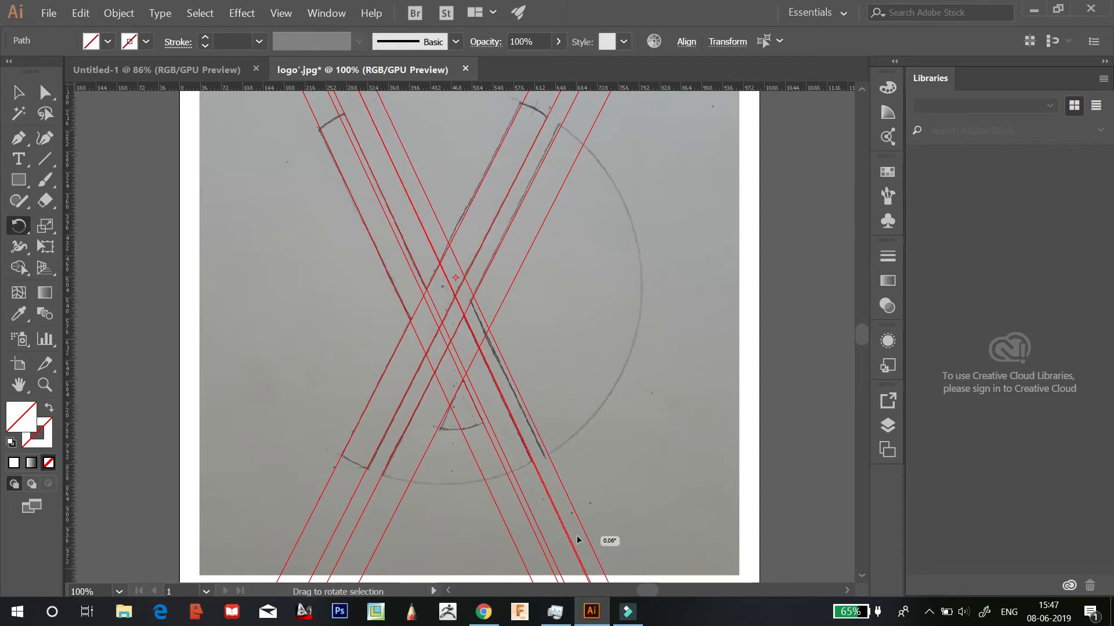
{"action": "left_click_drag", "start_coordinate": [577, 540], "coordinate": [576, 540]}
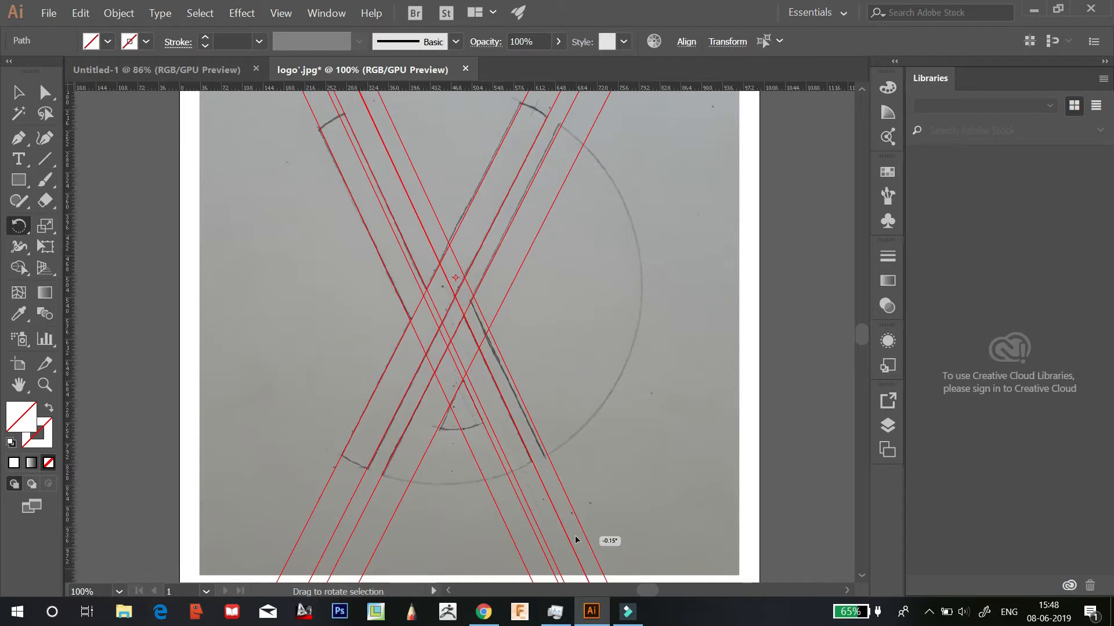
{"action": "left_click_drag", "start_coordinate": [576, 540], "coordinate": [577, 540]}
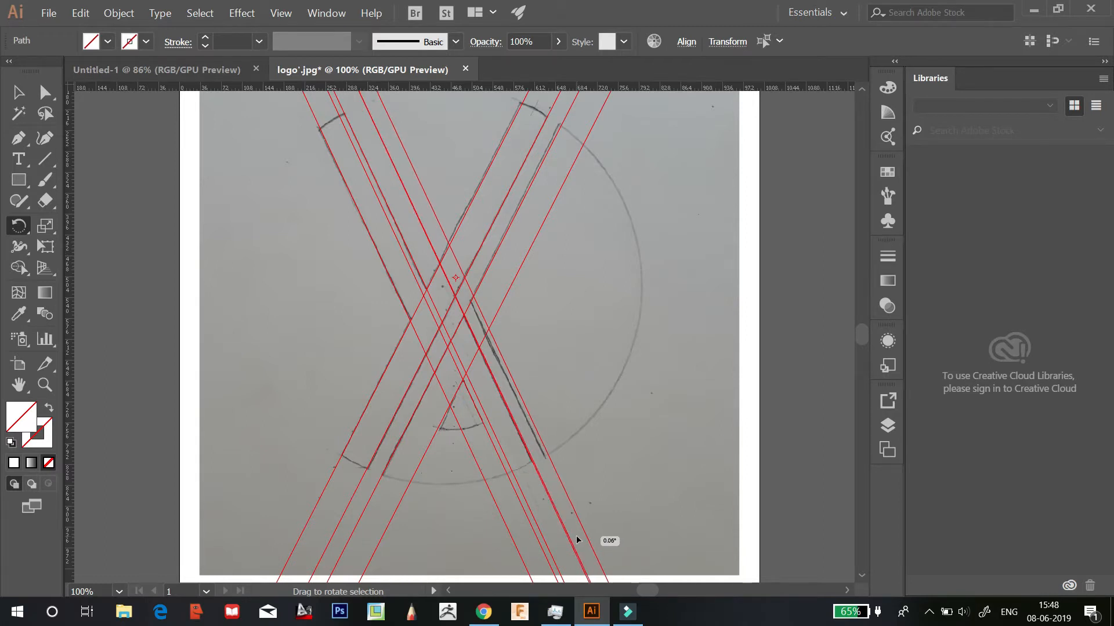
{"action": "left_click_drag", "start_coordinate": [577, 540], "coordinate": [577, 540]}
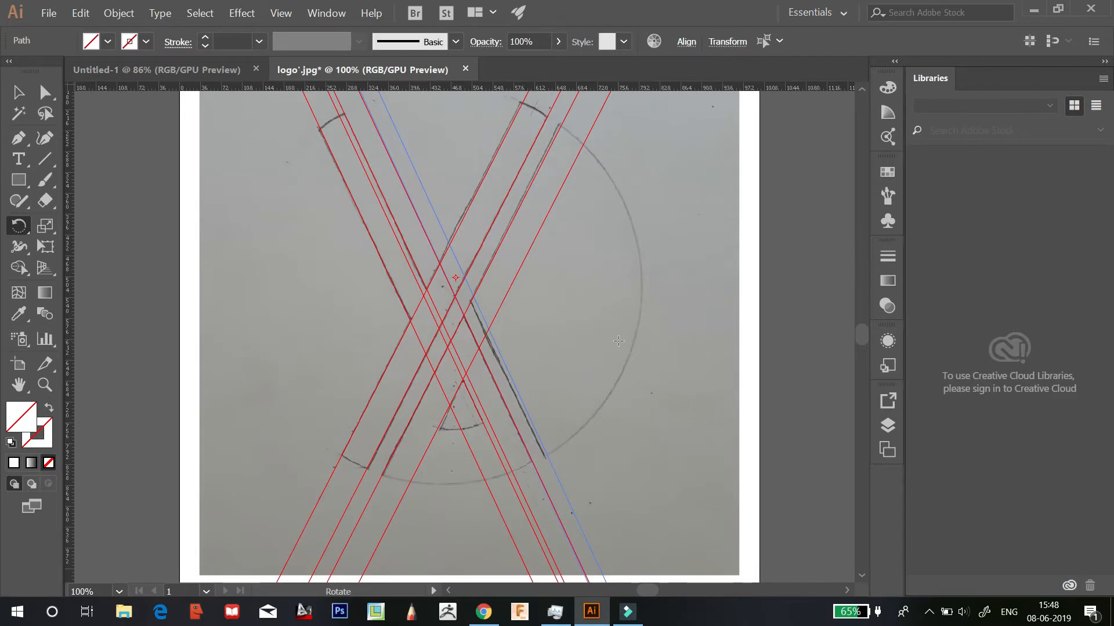
{"action": "scroll", "coordinate": [489, 212], "scroll_direction": "up", "scroll_amount": 2}
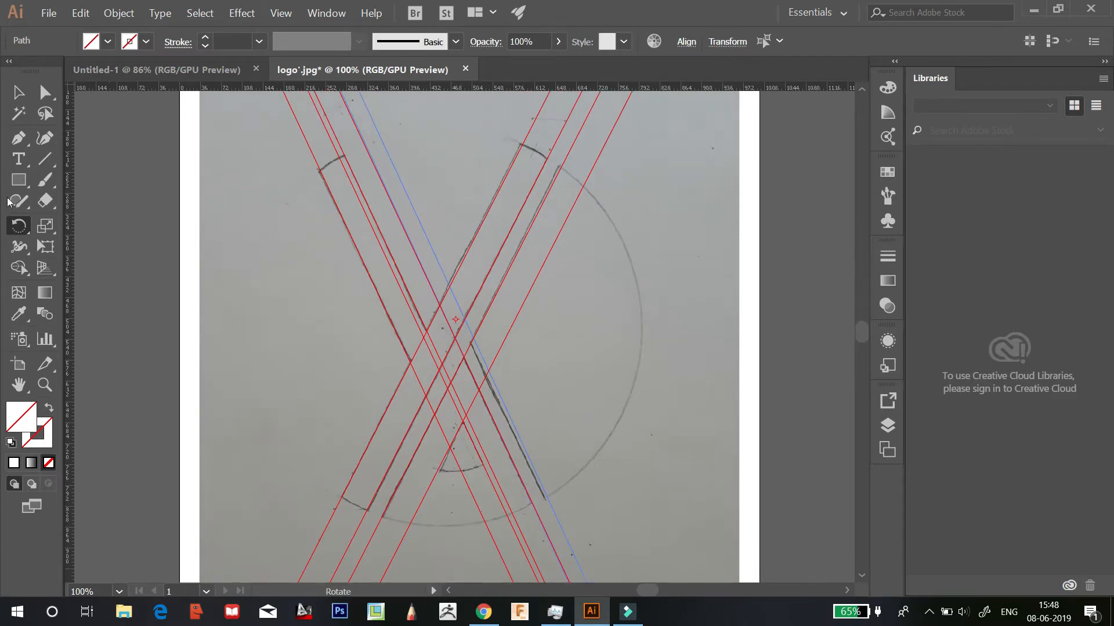
{"action": "left_click", "coordinate": [23, 92]}
{"action": "left_click", "coordinate": [809, 346]}
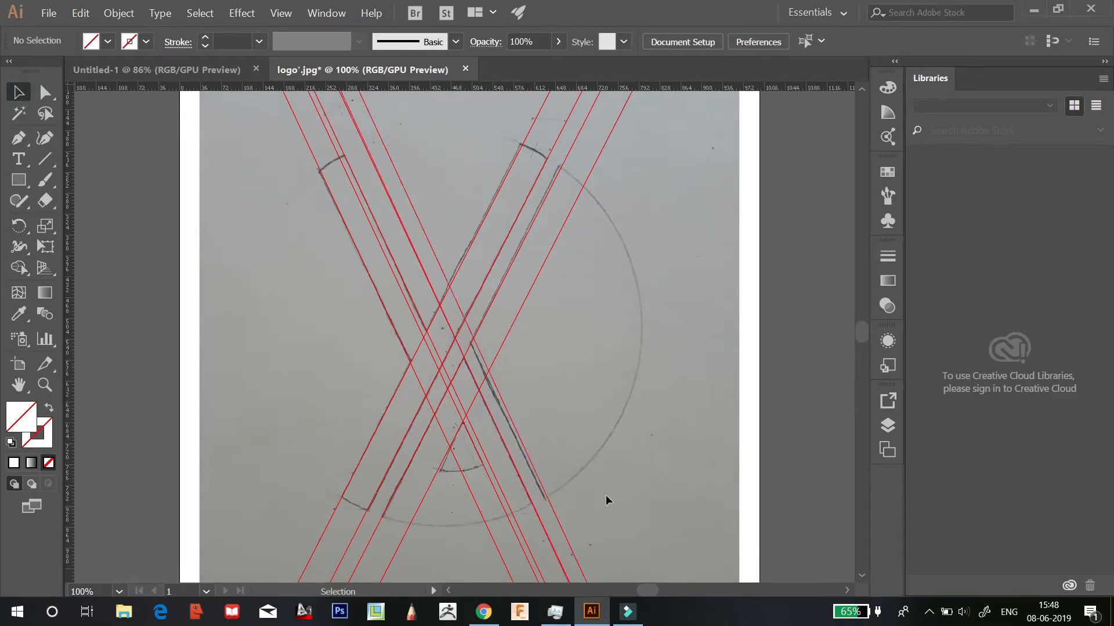
Nudge the guide pair slightly to the right, toward the semicircle's lower straight edge
{"action": "scroll", "coordinate": [378, 171], "scroll_direction": "up", "scroll_amount": 3}
{"action": "scroll", "coordinate": [377, 171], "scroll_direction": "up", "scroll_amount": 1}
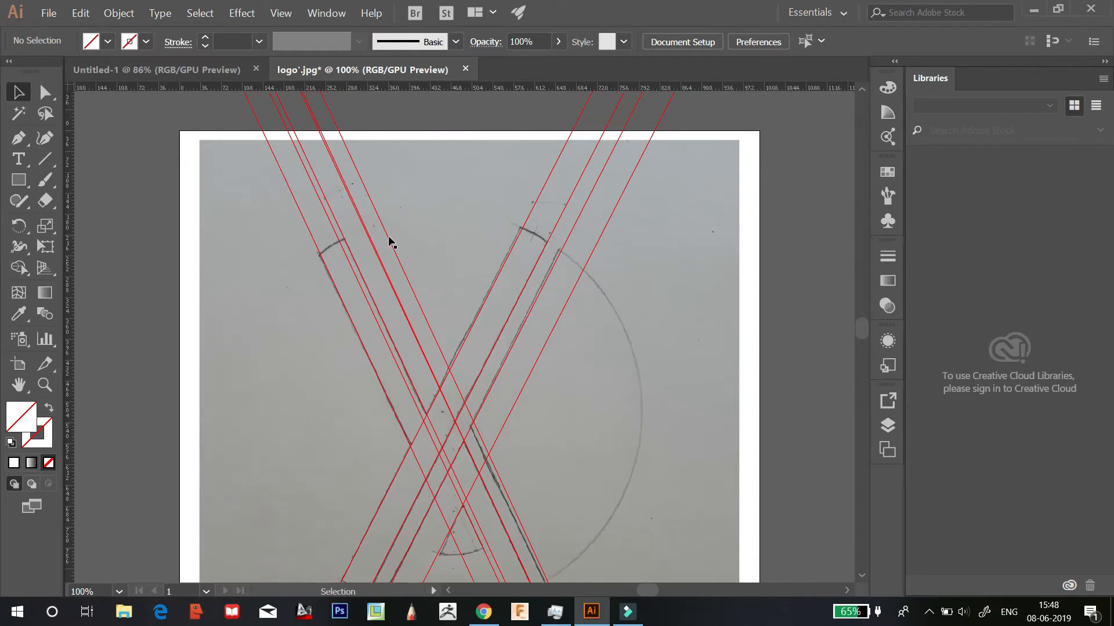
{"action": "left_click", "coordinate": [407, 229]}
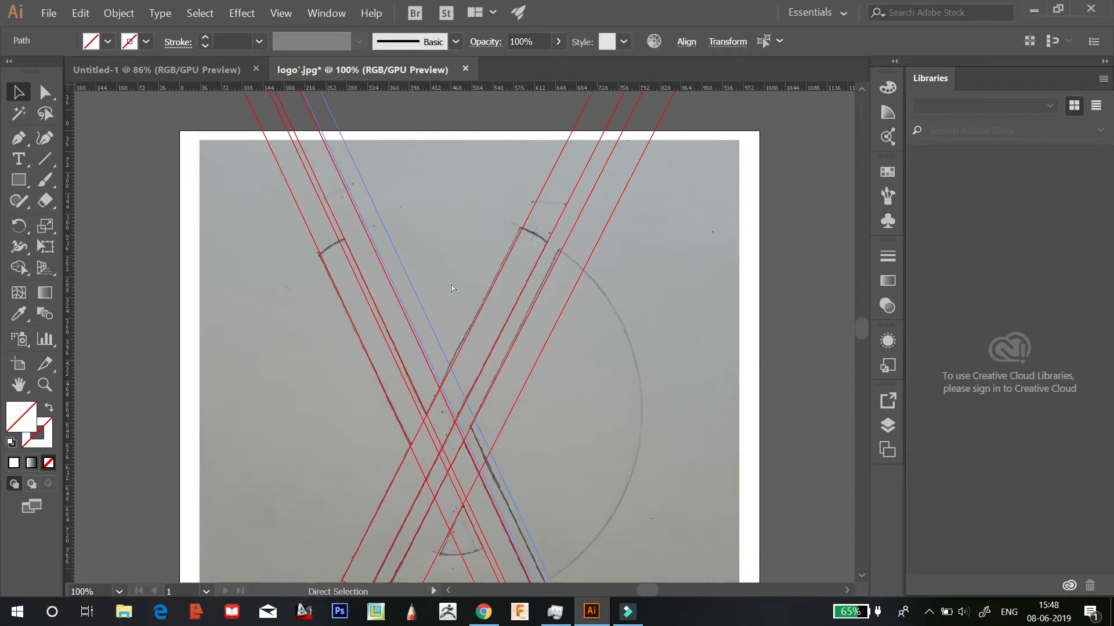
{"action": "key", "text": "Right"}
{"action": "key", "text": "Right"}
{"action": "key", "text": "Right"}
{"action": "key", "text": "Right"}
{"action": "key", "text": "Right"}
{"action": "key", "text": "v"}
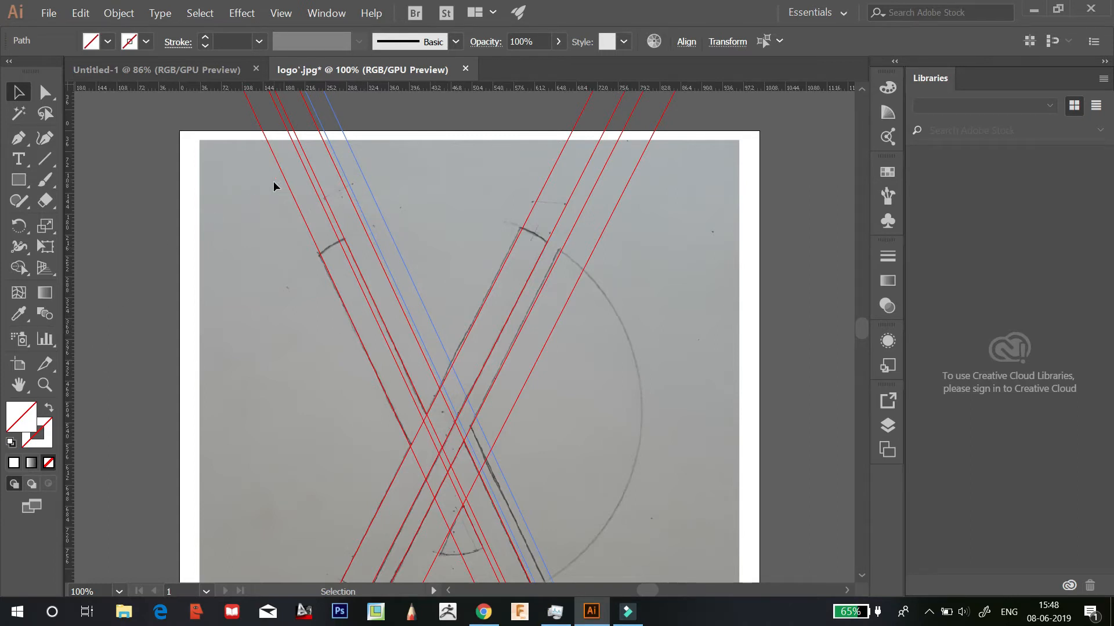
Rotate the nudged guide pair slightly to correct its tilt and deselect both guides
{"action": "left_click", "coordinate": [19, 227]}
{"action": "left_click_drag", "start_coordinate": [393, 258], "coordinate": [392, 263]}
{"action": "left_click", "coordinate": [19, 91]}
{"action": "left_click", "coordinate": [413, 283], "text": "shift"}
{"action": "left_click", "coordinate": [408, 290], "text": "shift"}
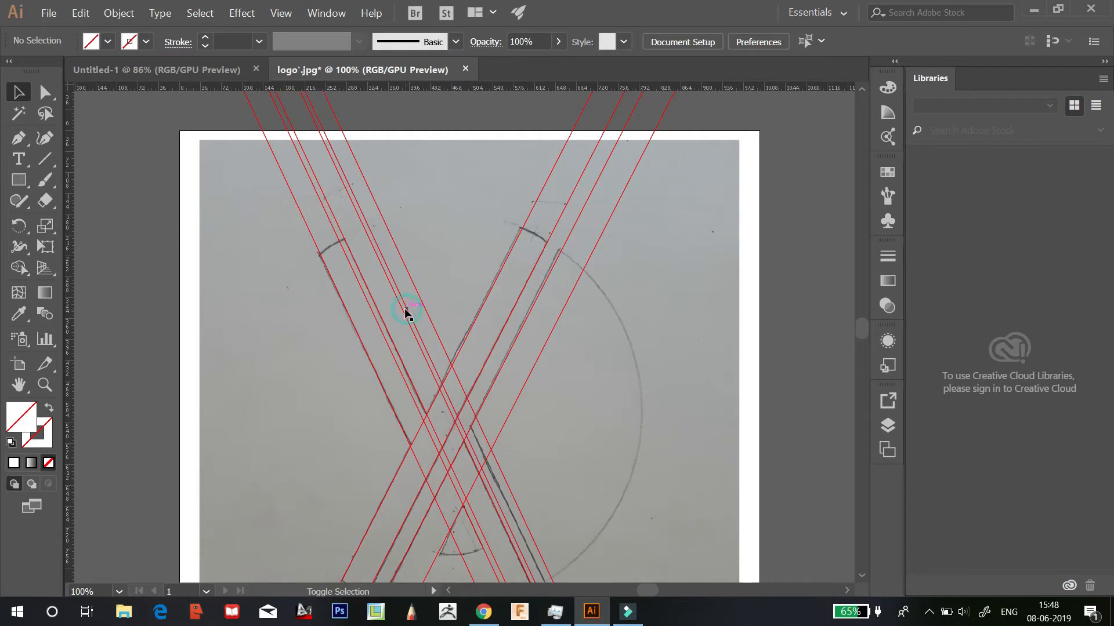
Undo and redo the latest small rotations of the guide pair along the semicircle's lower straight edge
{"action": "left_click", "coordinate": [323, 132], "text": "shift"}
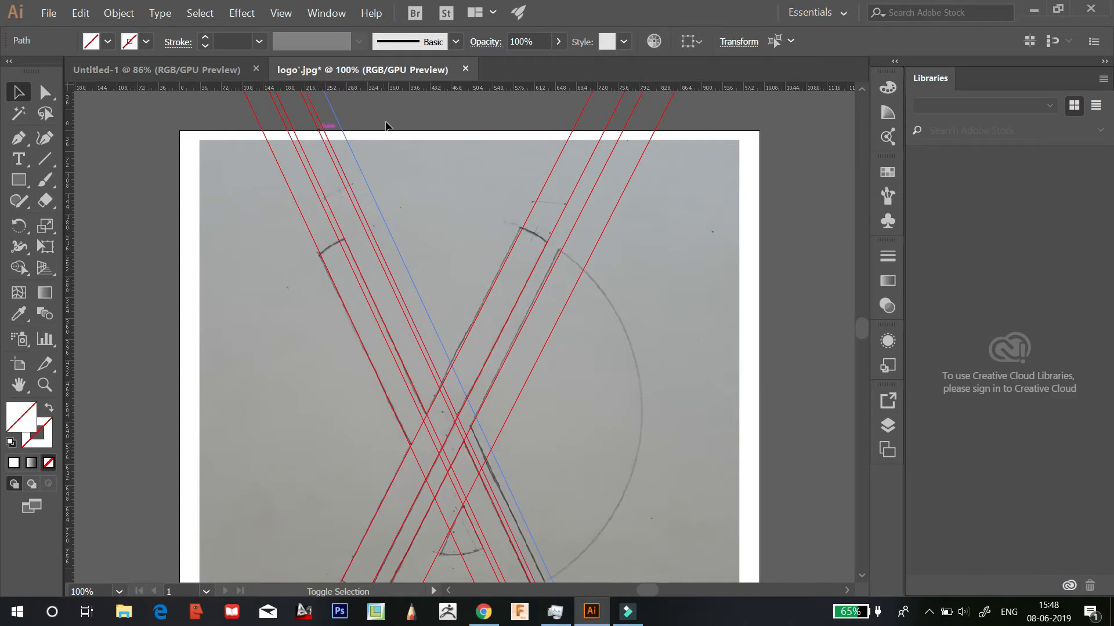
{"action": "key", "text": "ctrl+z"}
{"action": "left_click", "coordinate": [337, 113], "text": "shift"}
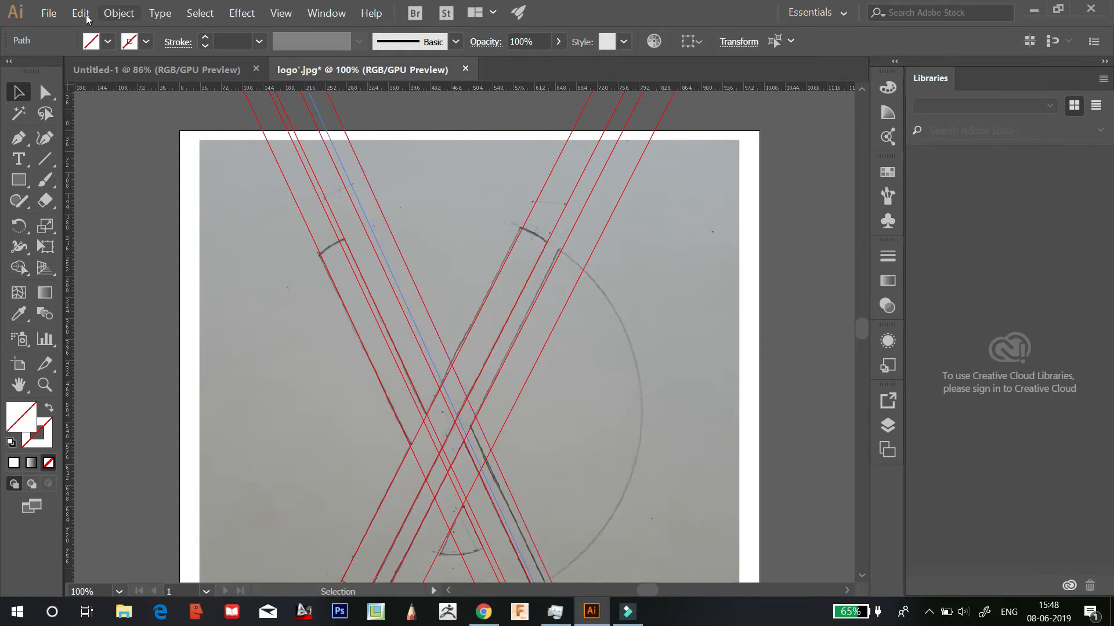
{"action": "left_click", "coordinate": [82, 13]}
{"action": "left_click", "coordinate": [102, 45]}
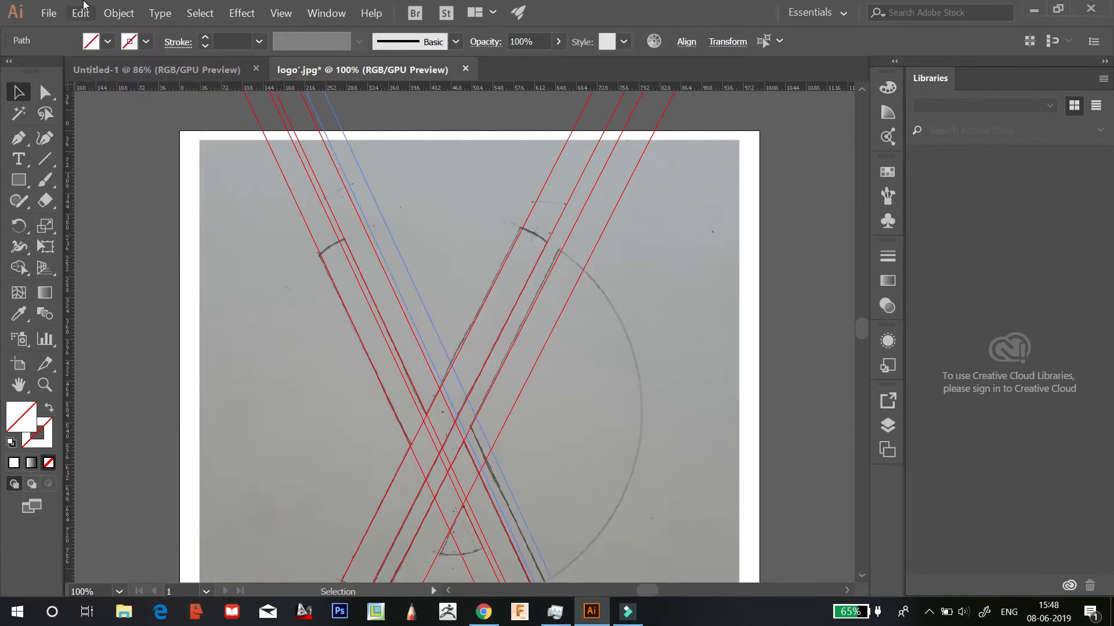
{"action": "left_click", "coordinate": [81, 12]}
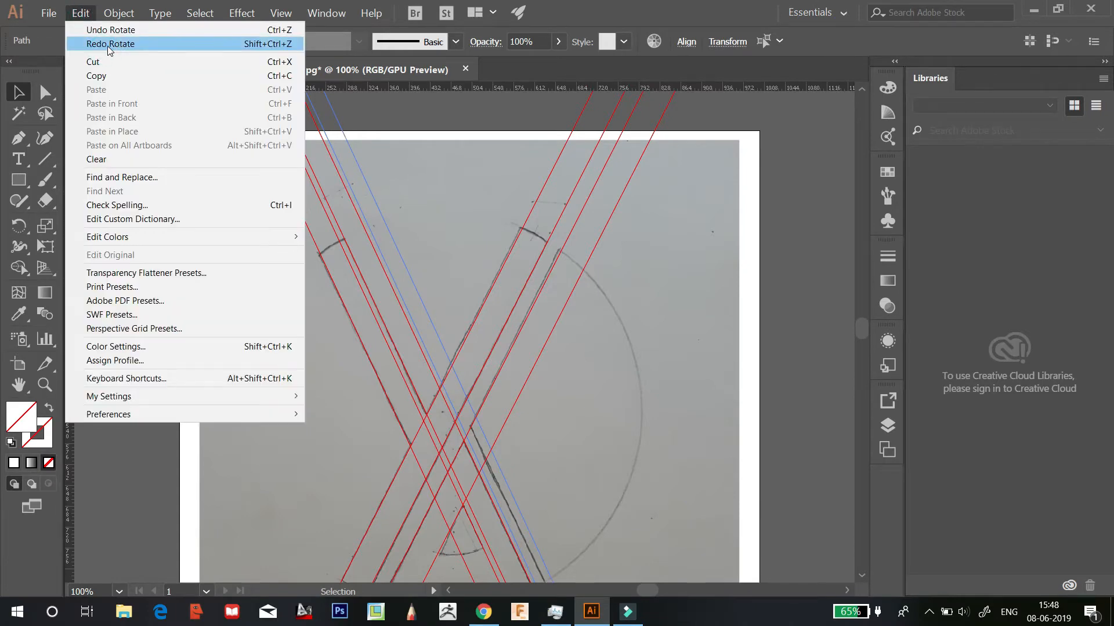
{"action": "left_click", "coordinate": [107, 45]}
{"action": "left_click", "coordinate": [81, 14]}
{"action": "left_click", "coordinate": [81, 13]}
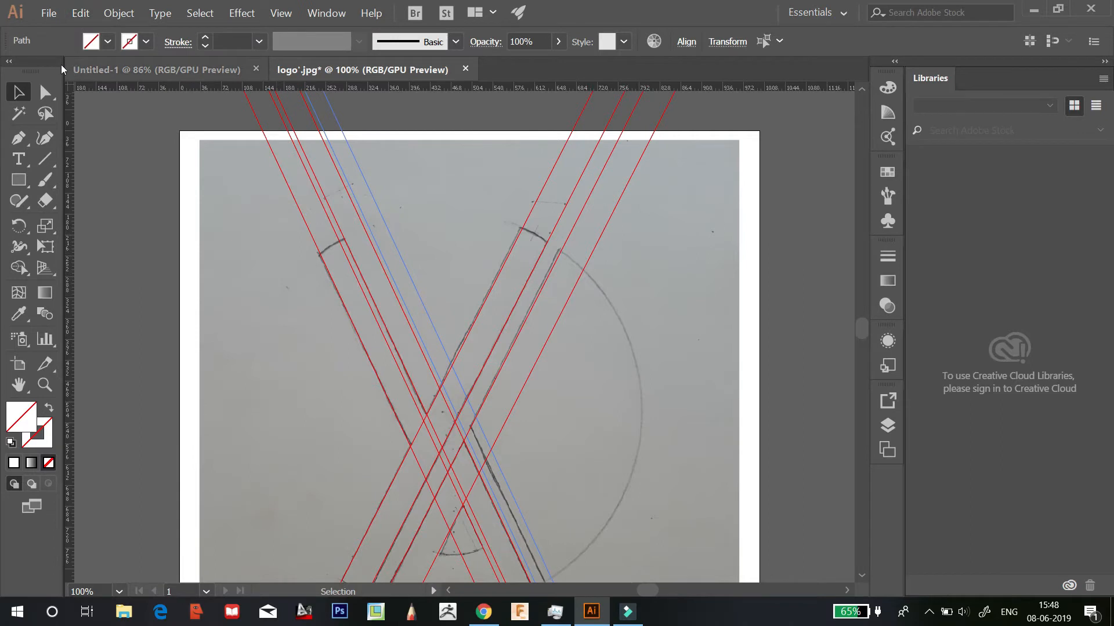
{"action": "left_click", "coordinate": [362, 173], "text": "shift"}
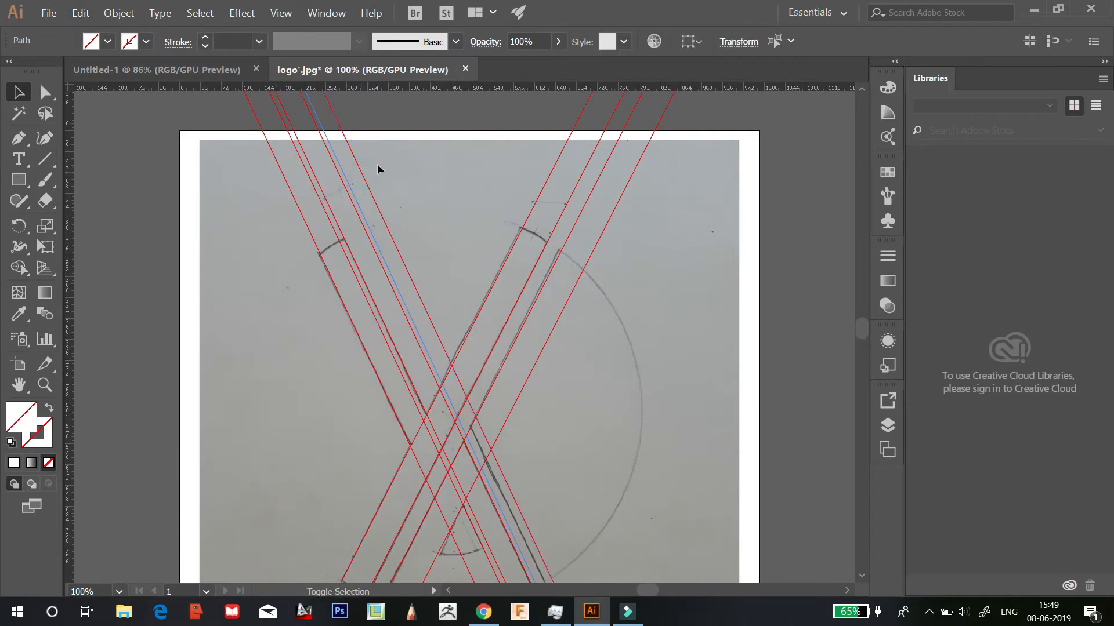
{"action": "left_click", "coordinate": [348, 145], "text": "shift"}
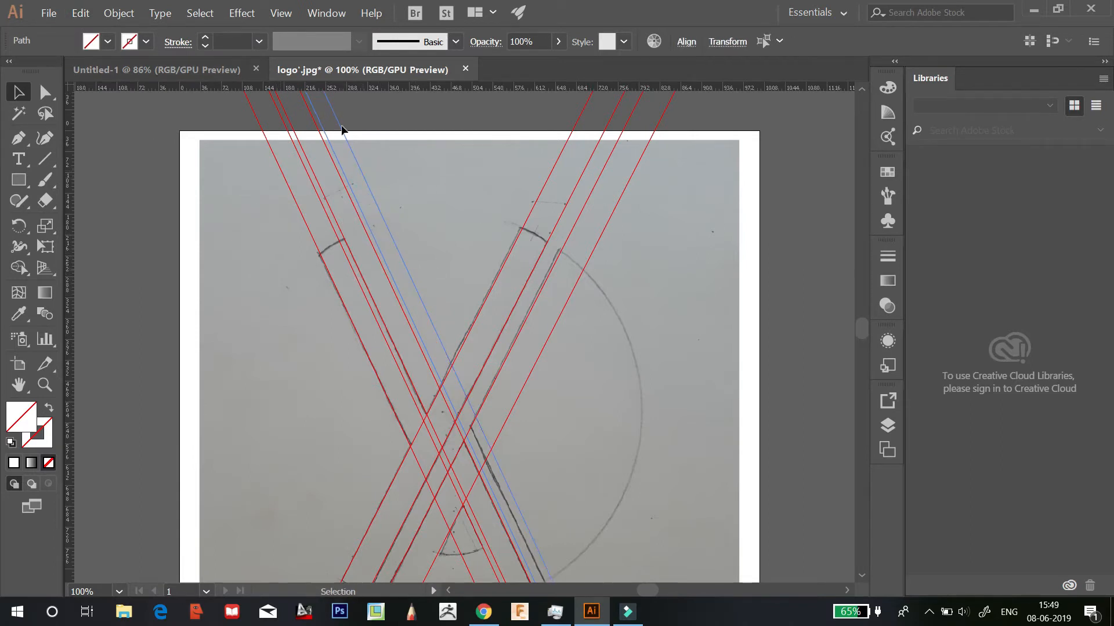
{"action": "left_click", "coordinate": [330, 102], "text": "shift"}
{"action": "left_click", "coordinate": [80, 13]}
{"action": "left_click", "coordinate": [106, 44]}
{"action": "left_click", "coordinate": [331, 110], "text": "shift"}
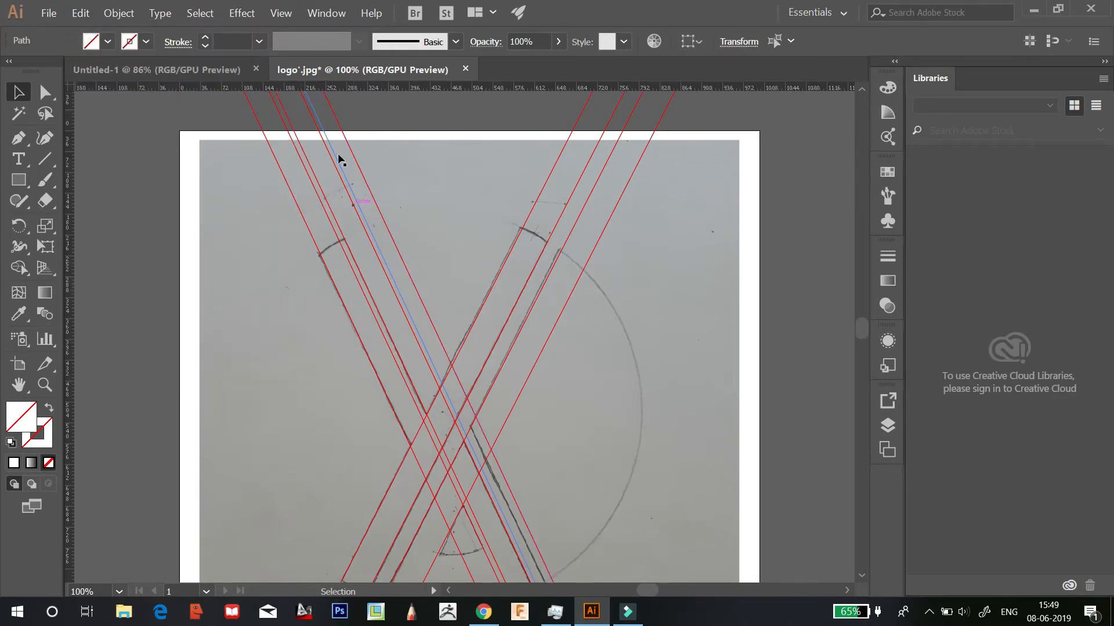
Select both guides along the semicircle's lower straight edge, shift them slightly to match the sketched line, and deselect them
{"action": "left_click", "coordinate": [374, 228]}
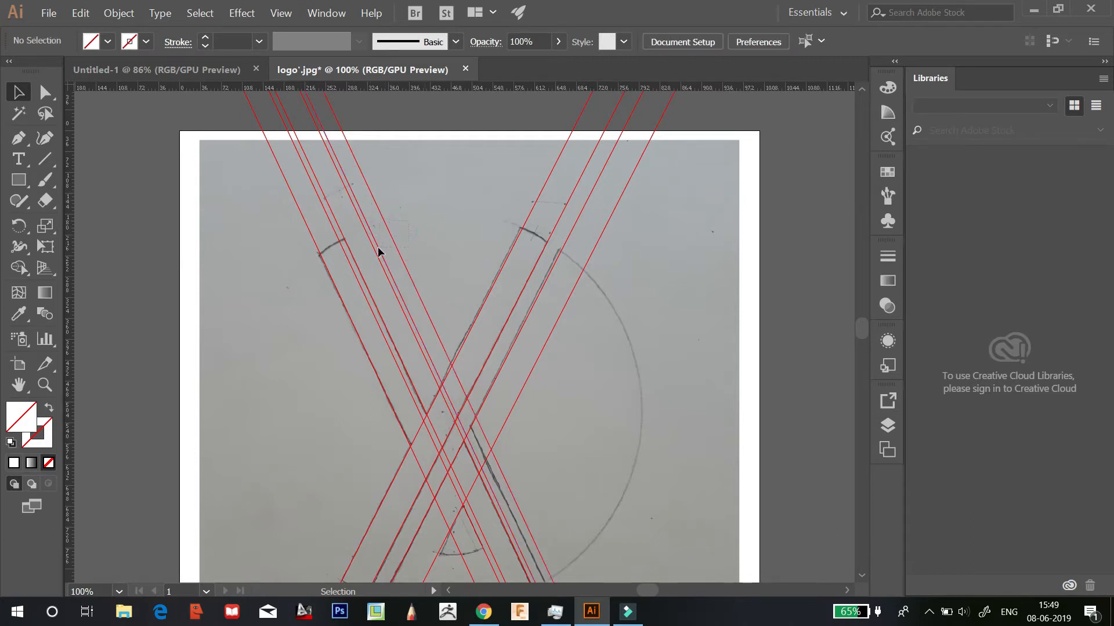
{"action": "left_click", "coordinate": [380, 248]}
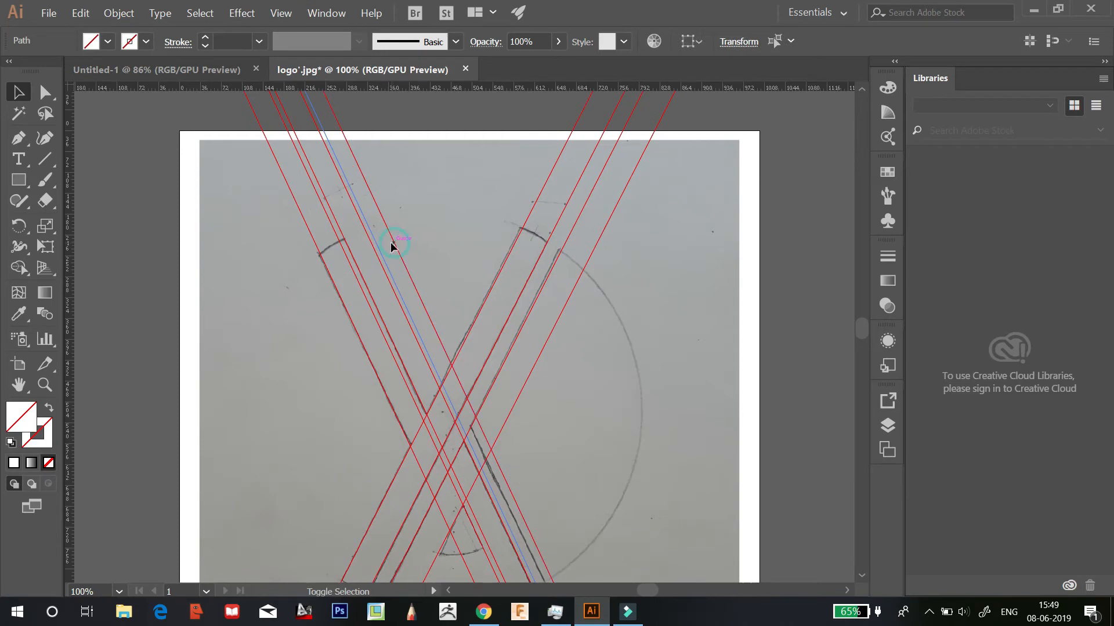
{"action": "key", "text": "ctrl+minus"}
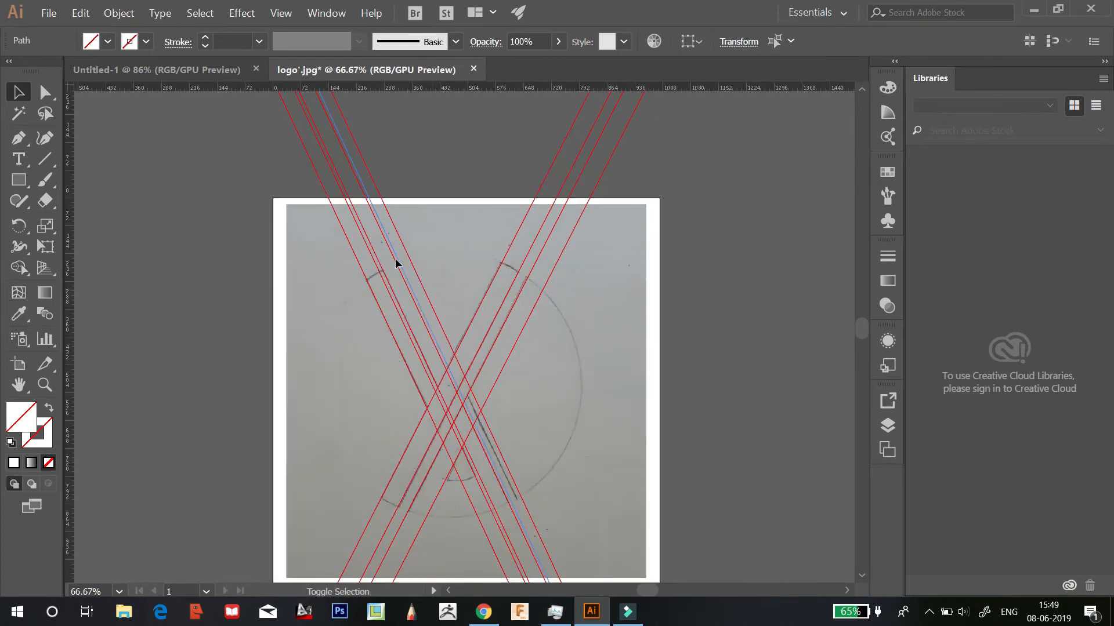
{"action": "left_click", "coordinate": [378, 167]}
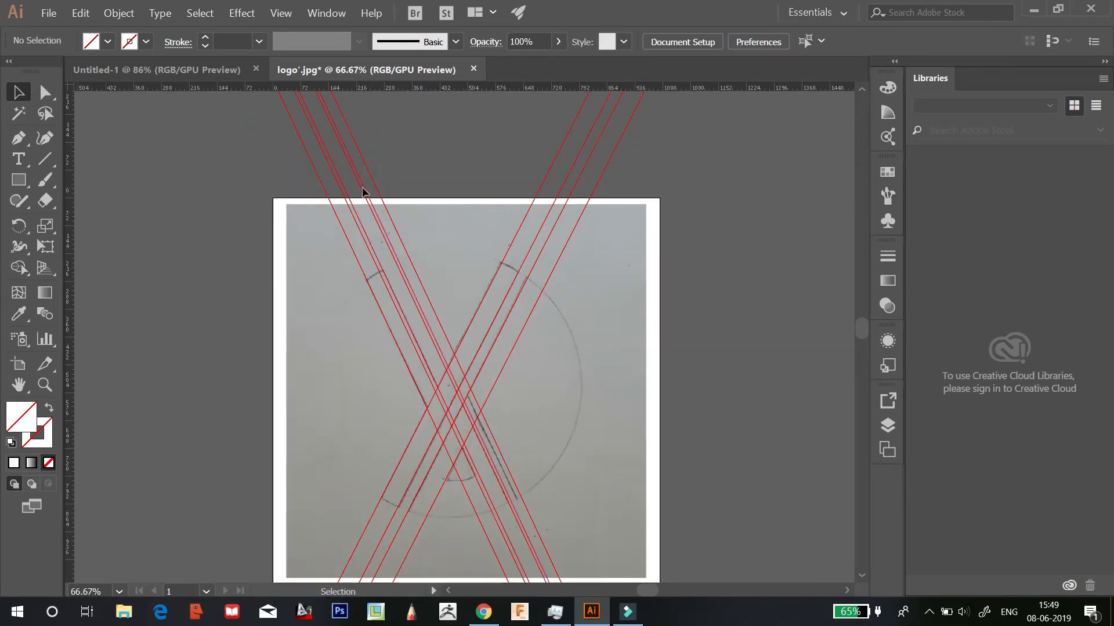
{"action": "left_click", "coordinate": [364, 191]}
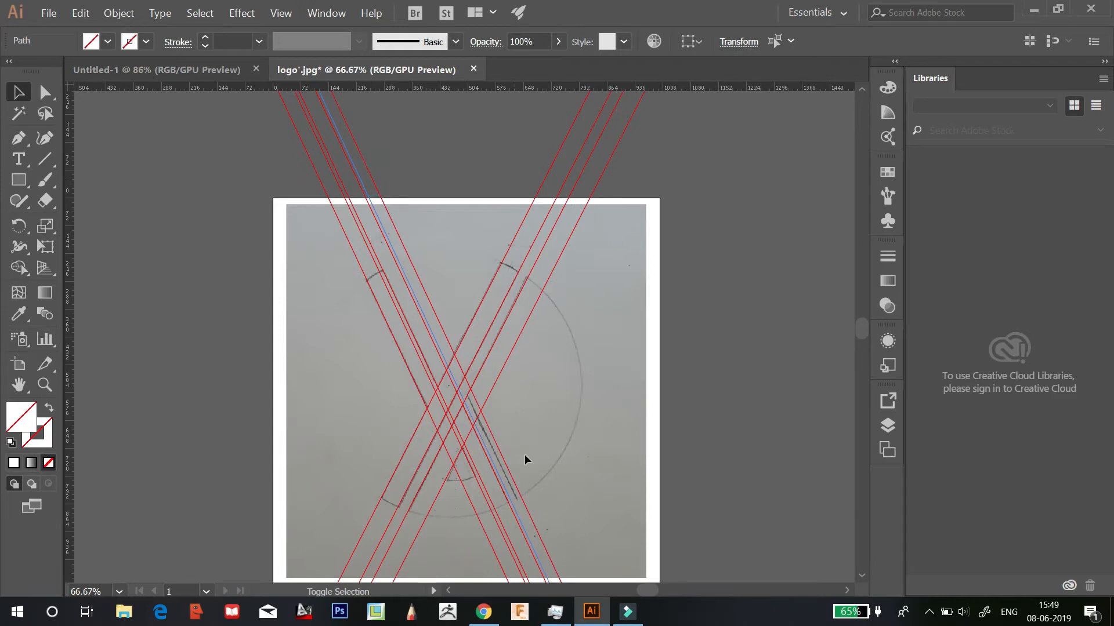
{"action": "left_click", "coordinate": [544, 548]}
{"action": "left_click", "coordinate": [544, 555]}
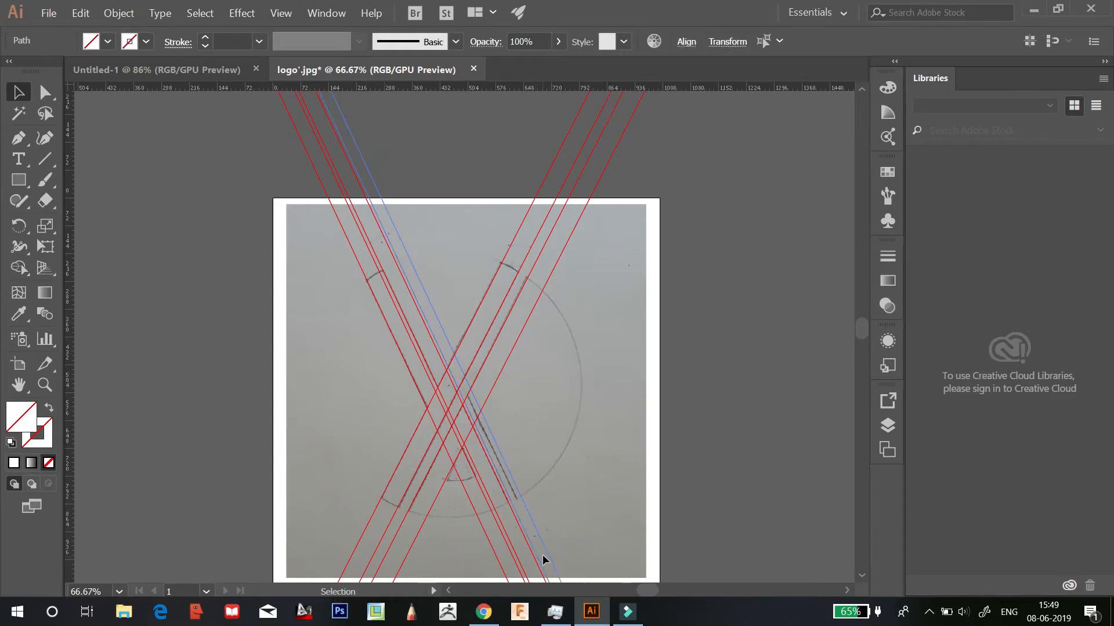
{"action": "left_click_drag", "start_coordinate": [547, 554], "coordinate": [546, 559]}
{"action": "left_click", "coordinate": [680, 338]}
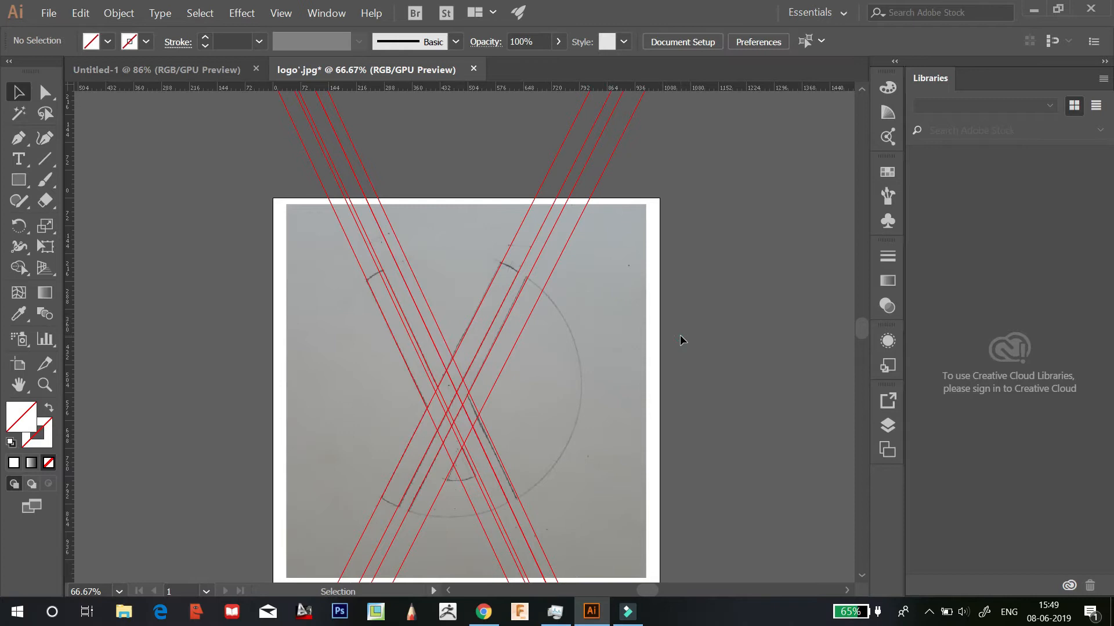
Draw a circle with the Ellipse tool outward from the sketch's marked centre point and convert it into a guide
{"action": "key", "text": "a"}
{"action": "key", "text": "ctrl+1"}
{"action": "scroll", "coordinate": [532, 341], "scroll_direction": "down", "scroll_amount": 1}
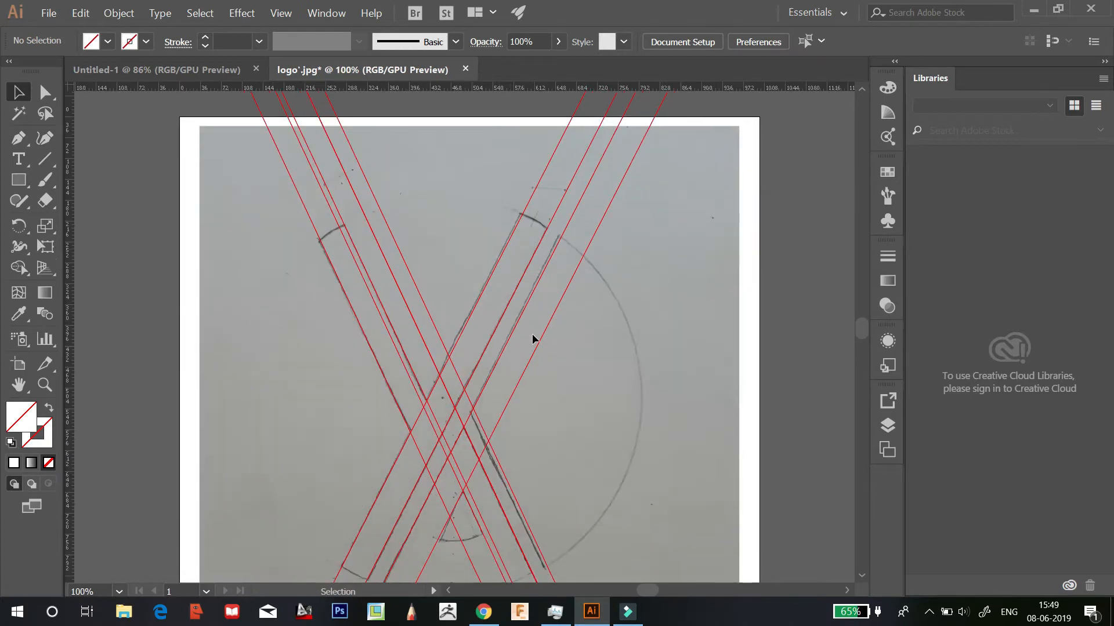
{"action": "scroll", "coordinate": [533, 338], "scroll_direction": "down", "scroll_amount": 2}
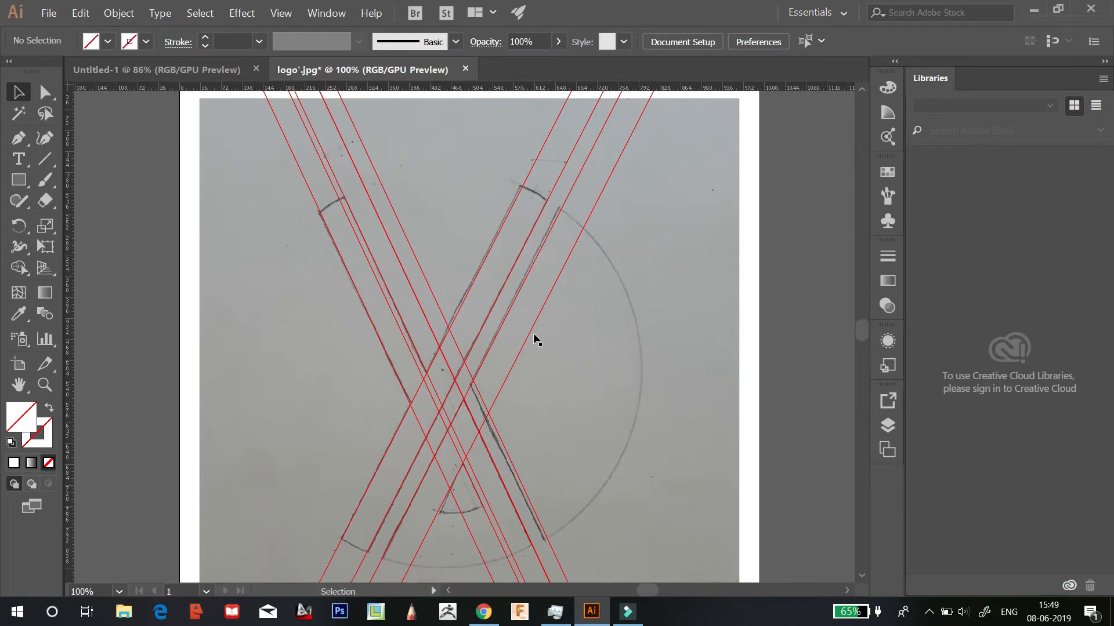
{"action": "left_click", "coordinate": [22, 192]}
{"action": "left_click_drag", "start_coordinate": [23, 191], "coordinate": [71, 222]}
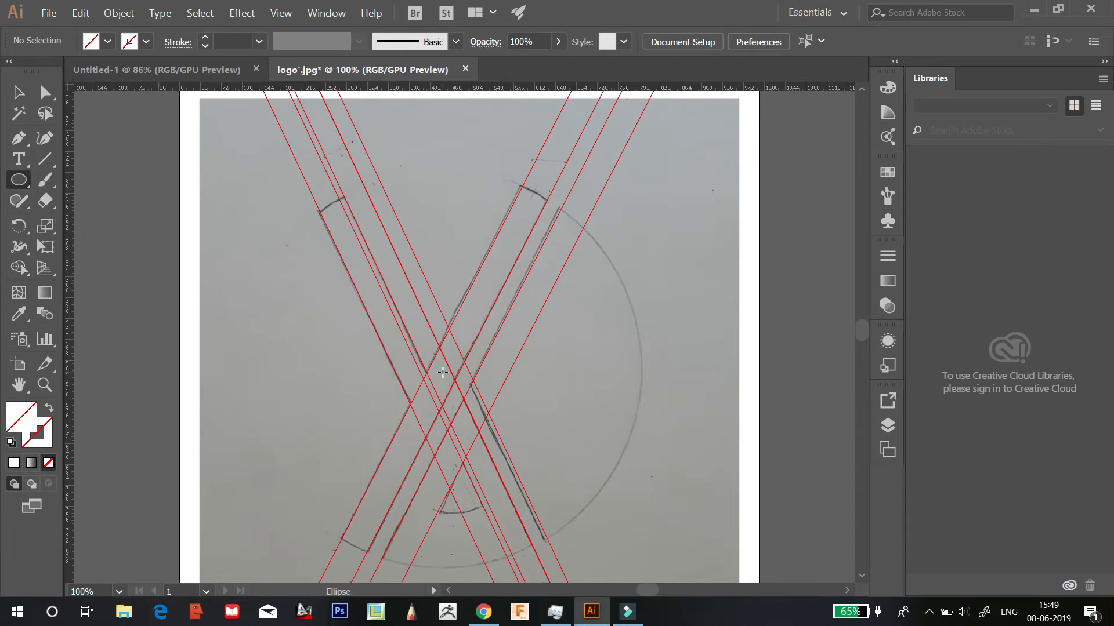
{"action": "left_click_drag", "start_coordinate": [431, 347], "coordinate": [722, 94]}
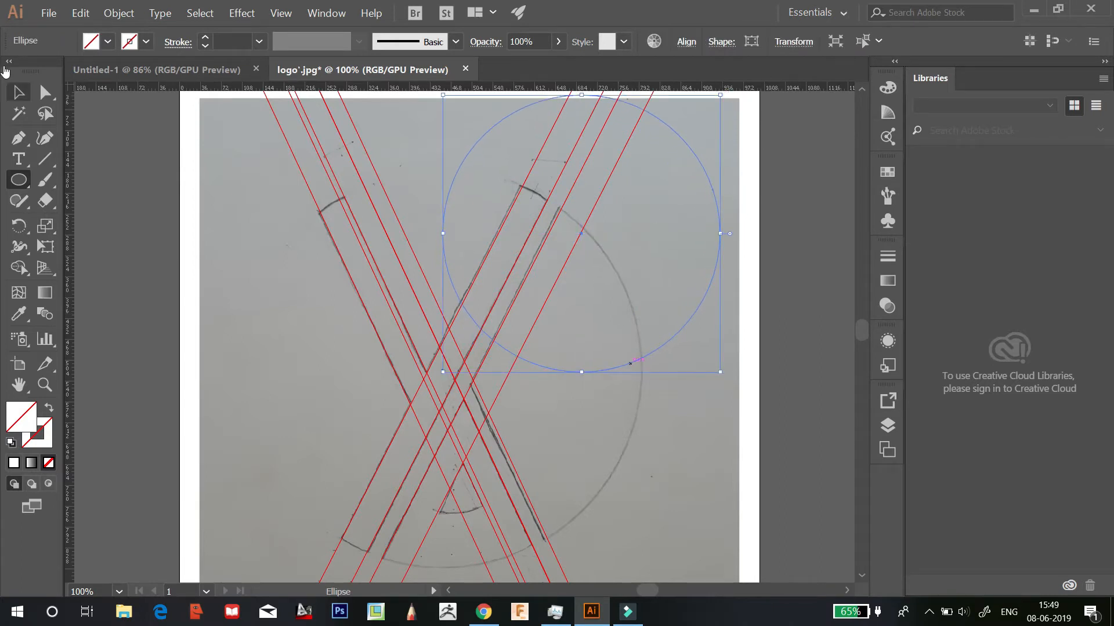
{"action": "left_click", "coordinate": [24, 95]}
{"action": "right_click", "coordinate": [607, 368]}
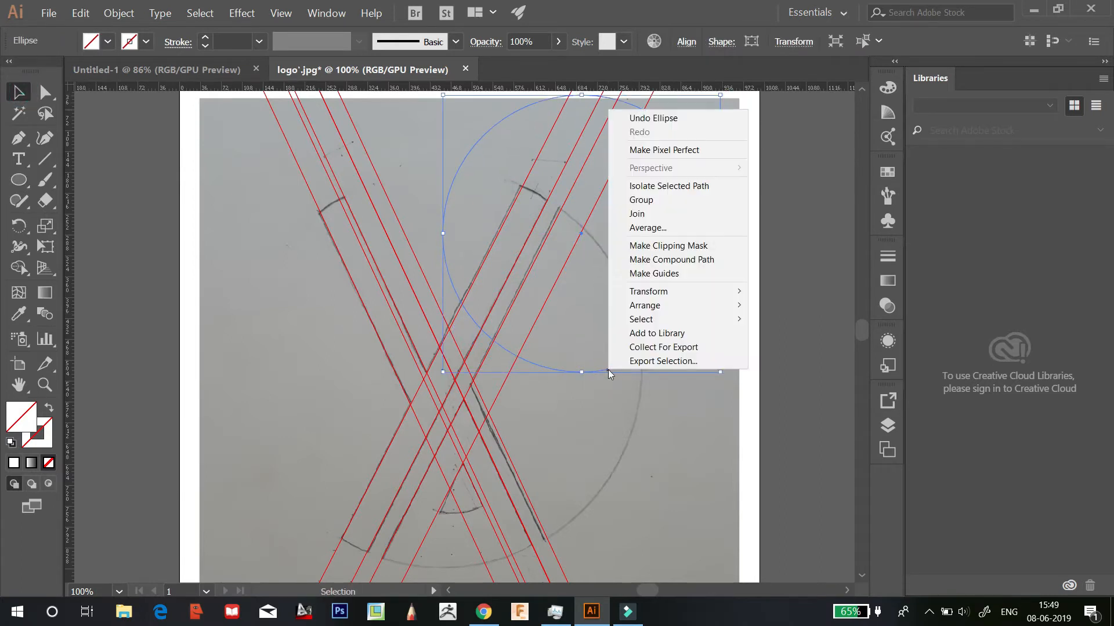
{"action": "left_click", "coordinate": [673, 272]}
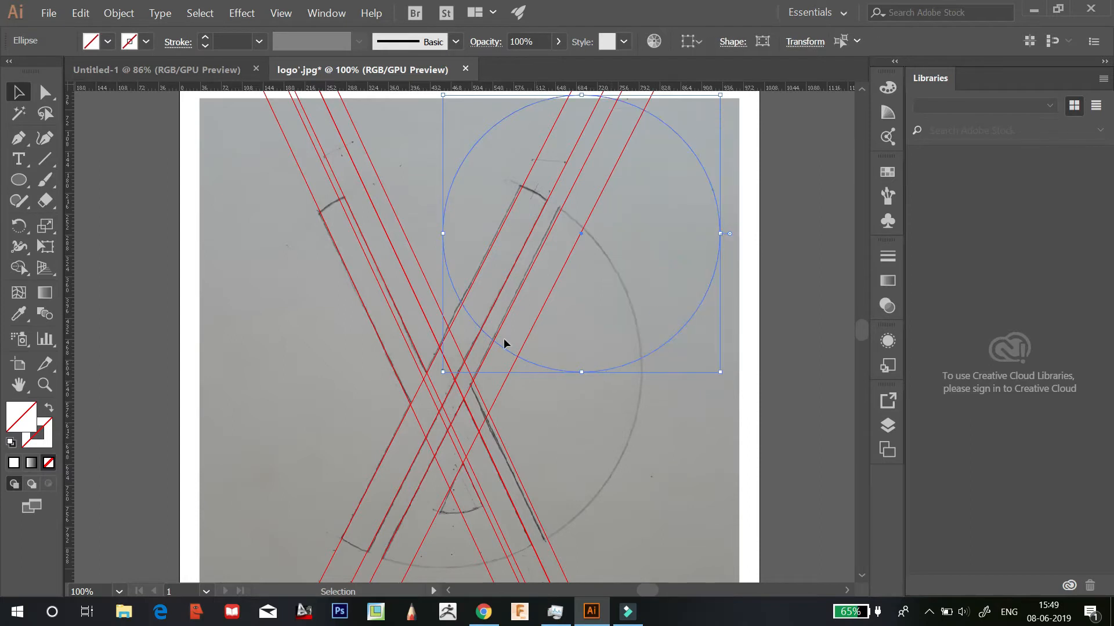
Enlarge the circular guide to the size of the sketch's large arc and centre it on the marked centre point
{"action": "left_click_drag", "start_coordinate": [581, 235], "coordinate": [443, 376]}
{"action": "left_click_drag", "start_coordinate": [582, 234], "coordinate": [716, 111]}
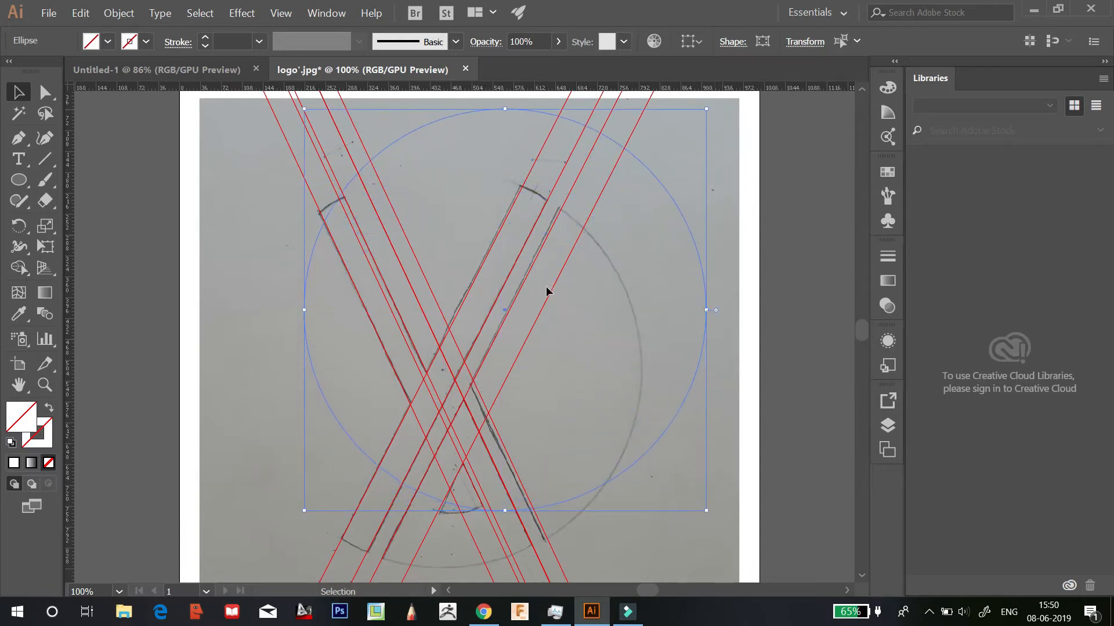
{"action": "left_click_drag", "start_coordinate": [498, 318], "coordinate": [444, 373]}
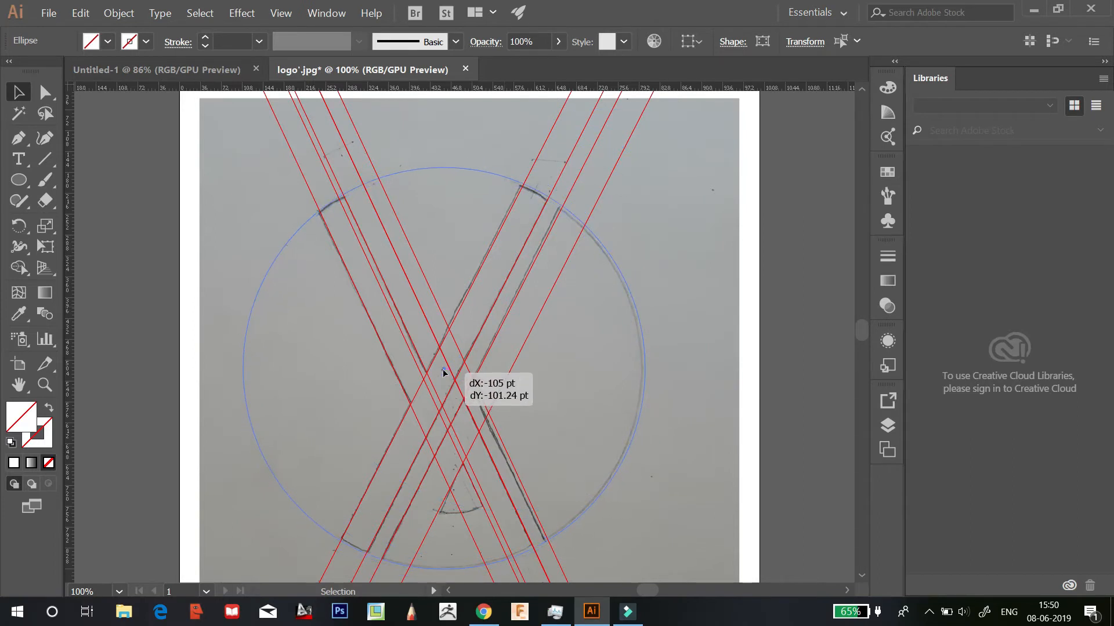
{"action": "left_click_drag", "start_coordinate": [444, 373], "coordinate": [442, 374]}
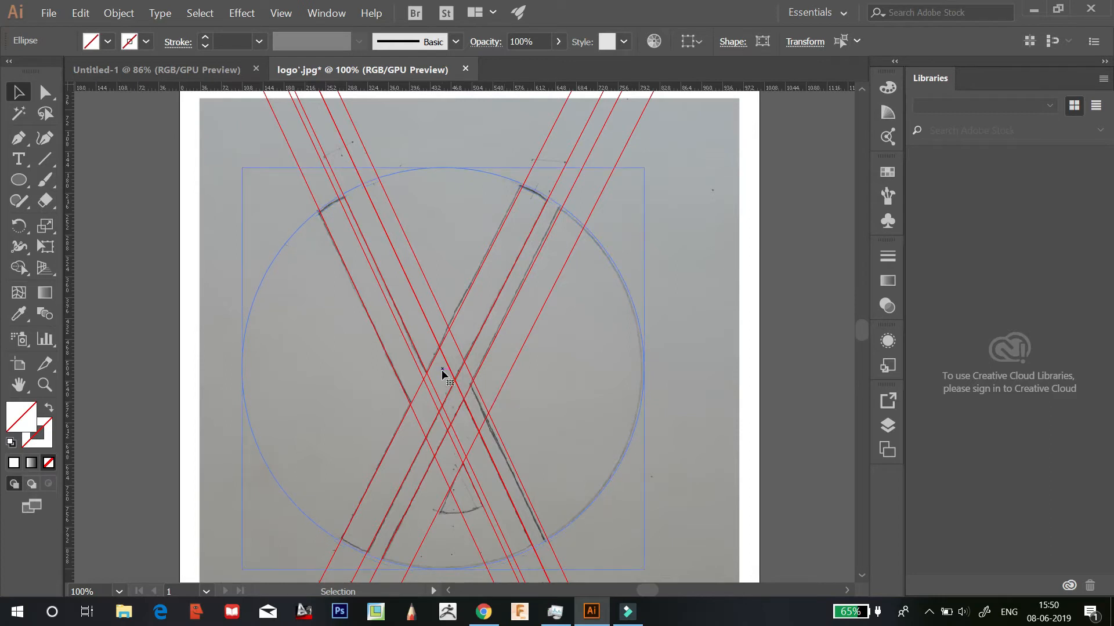
Shrink the large circular guide slightly, shift it to coincide with the sketched outer arc, and deselect it
{"action": "left_click_drag", "start_coordinate": [645, 167], "coordinate": [639, 171]}
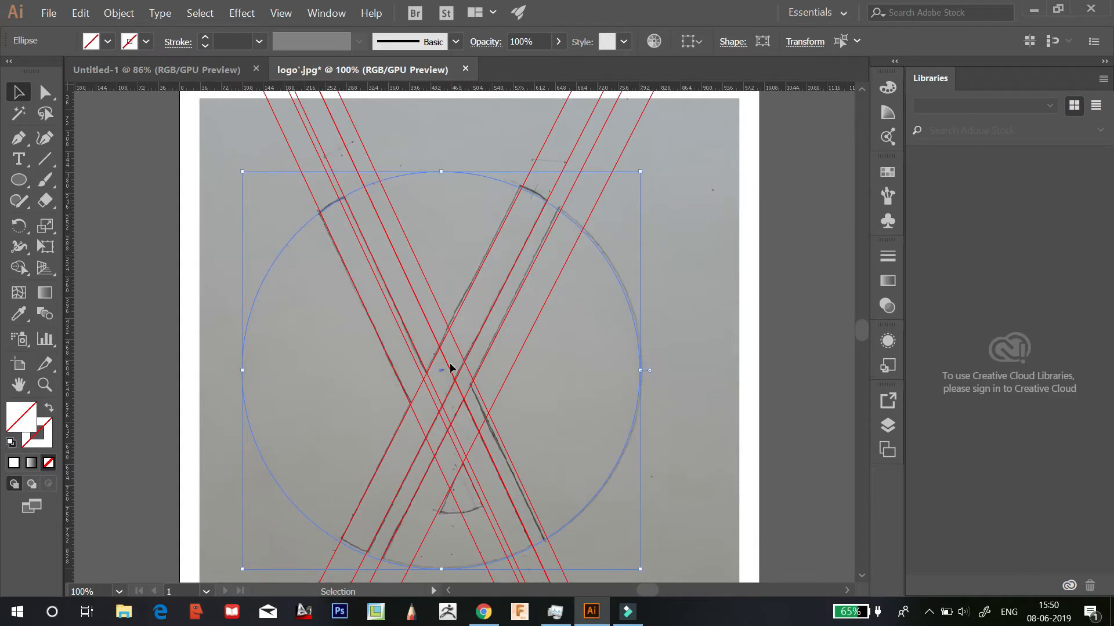
{"action": "left_click_drag", "start_coordinate": [441, 375], "coordinate": [444, 372]}
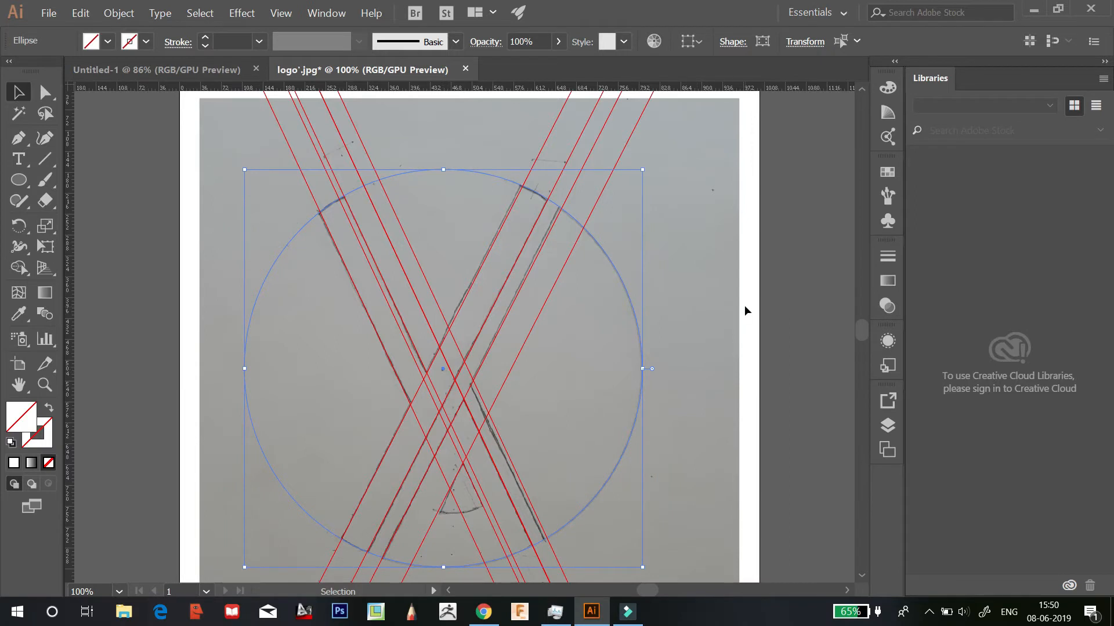
{"action": "left_click", "coordinate": [696, 197]}
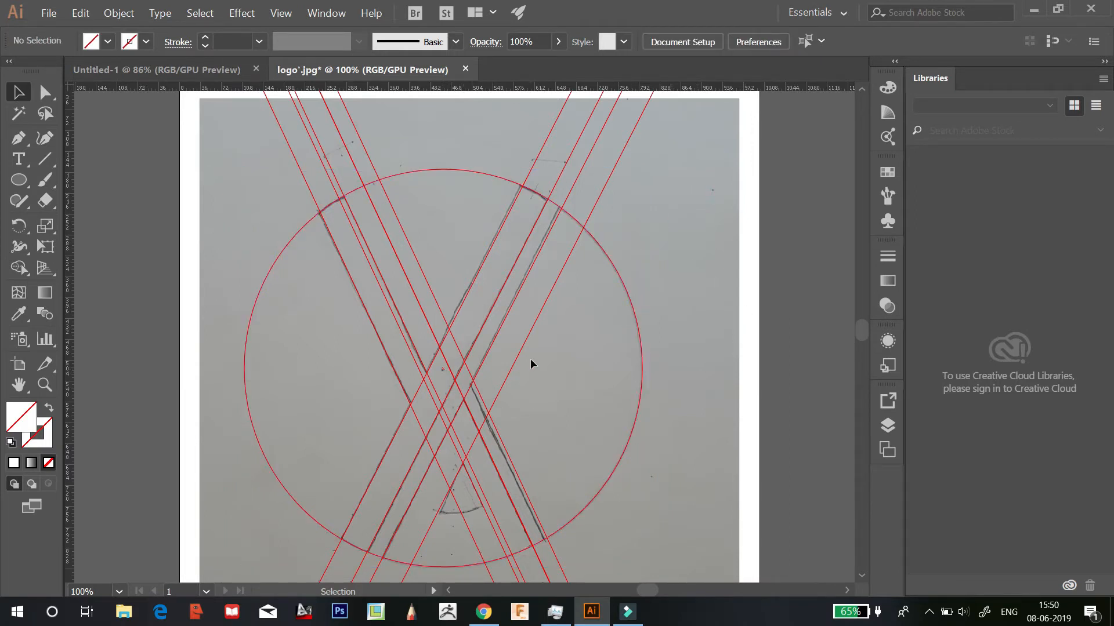
Draw a much smaller circle outward from the marked centre point and convert it into a guide
{"action": "scroll", "coordinate": [530, 359], "scroll_direction": "down", "scroll_amount": 1}
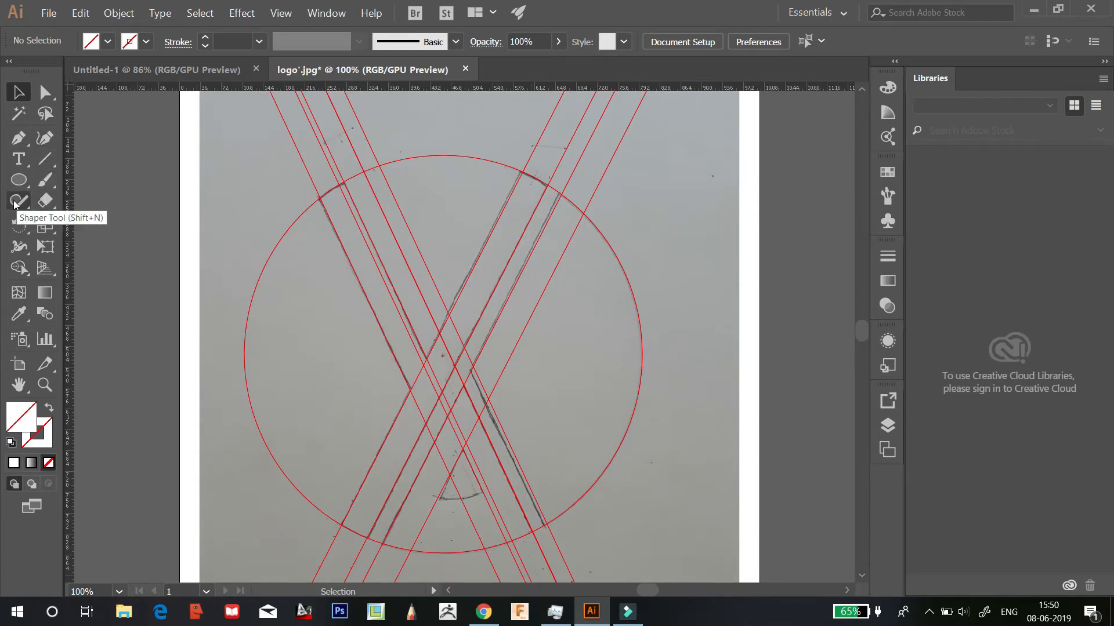
{"action": "left_click", "coordinate": [18, 180]}
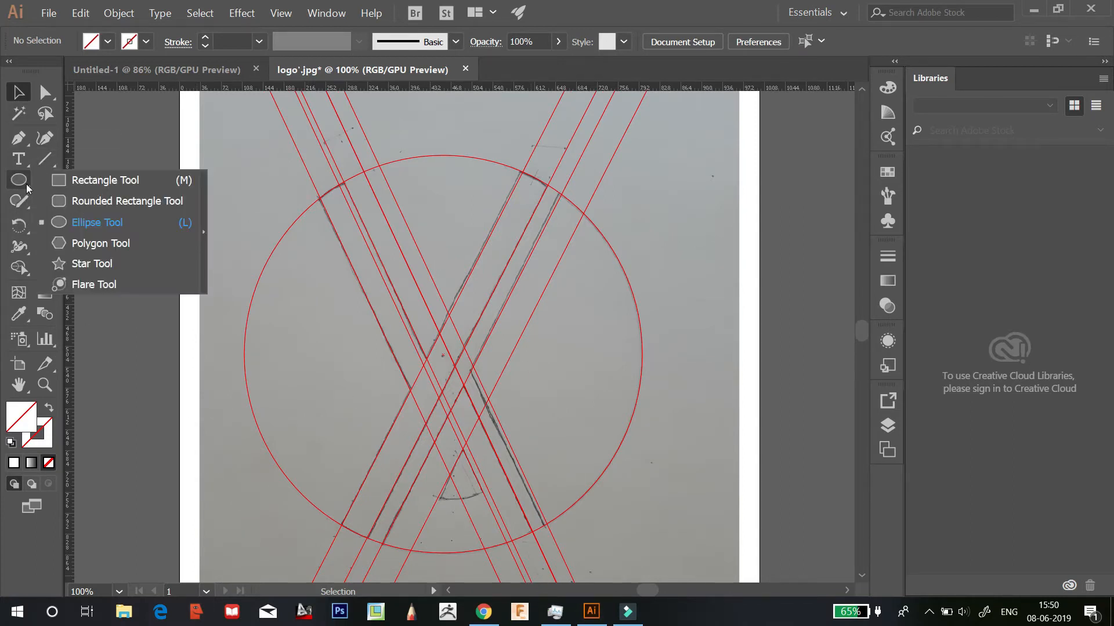
{"action": "left_click", "coordinate": [87, 221]}
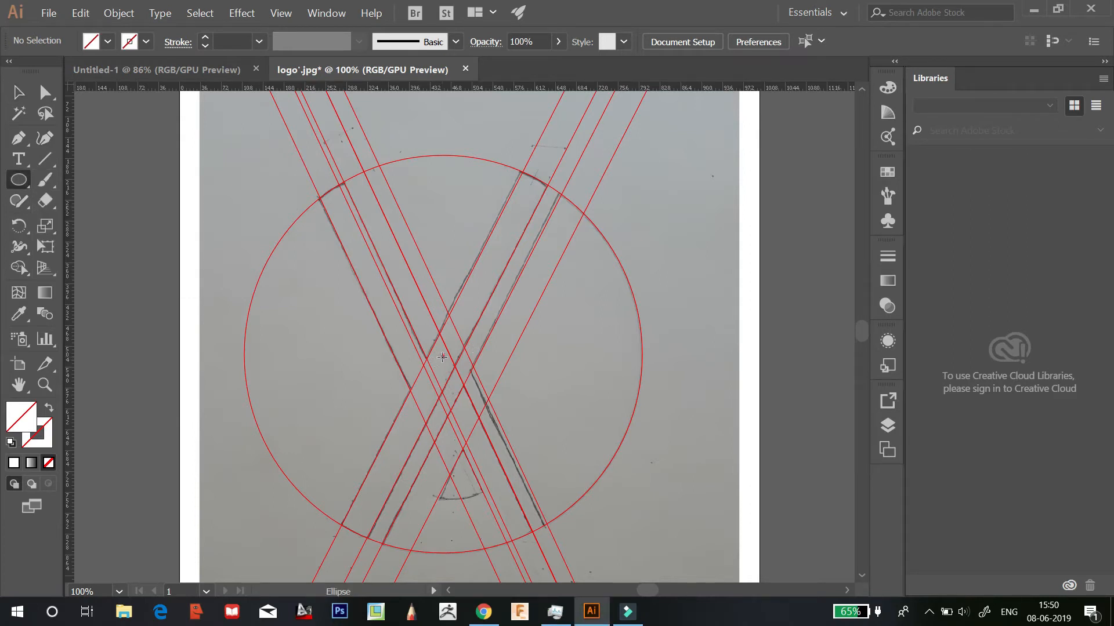
{"action": "left_click_drag", "start_coordinate": [443, 357], "coordinate": [520, 280]}
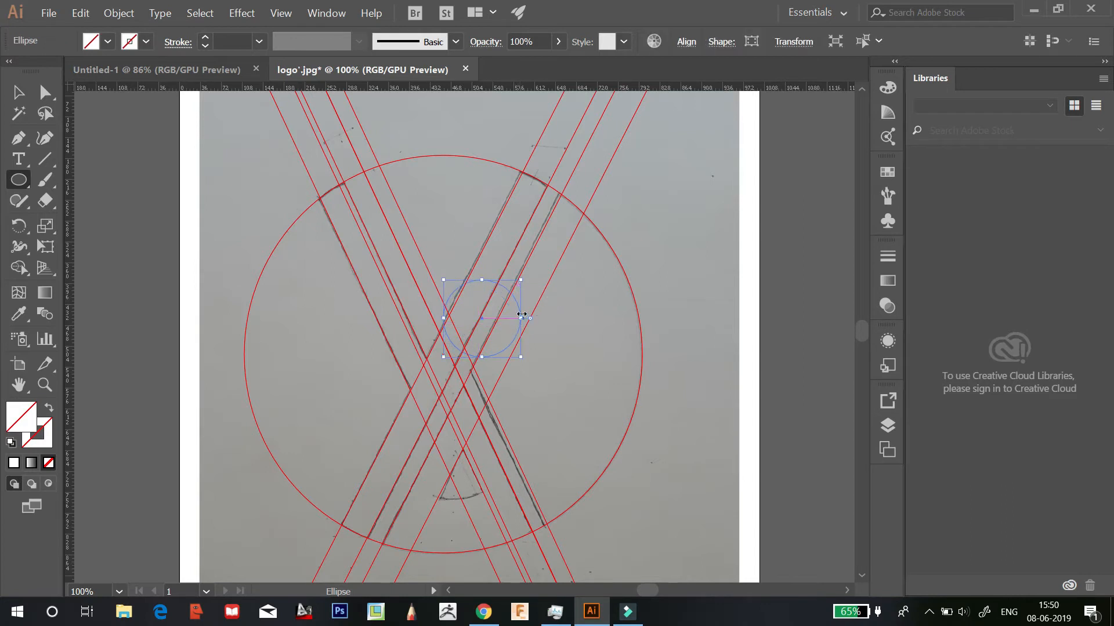
{"action": "left_click", "coordinate": [18, 93]}
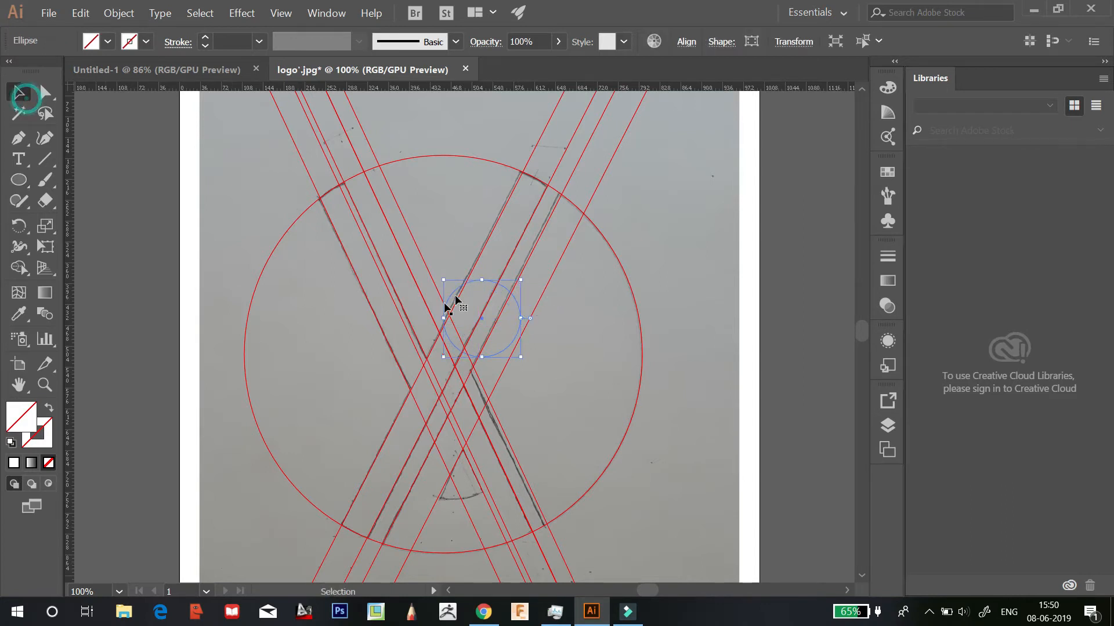
{"action": "right_click", "coordinate": [505, 291]}
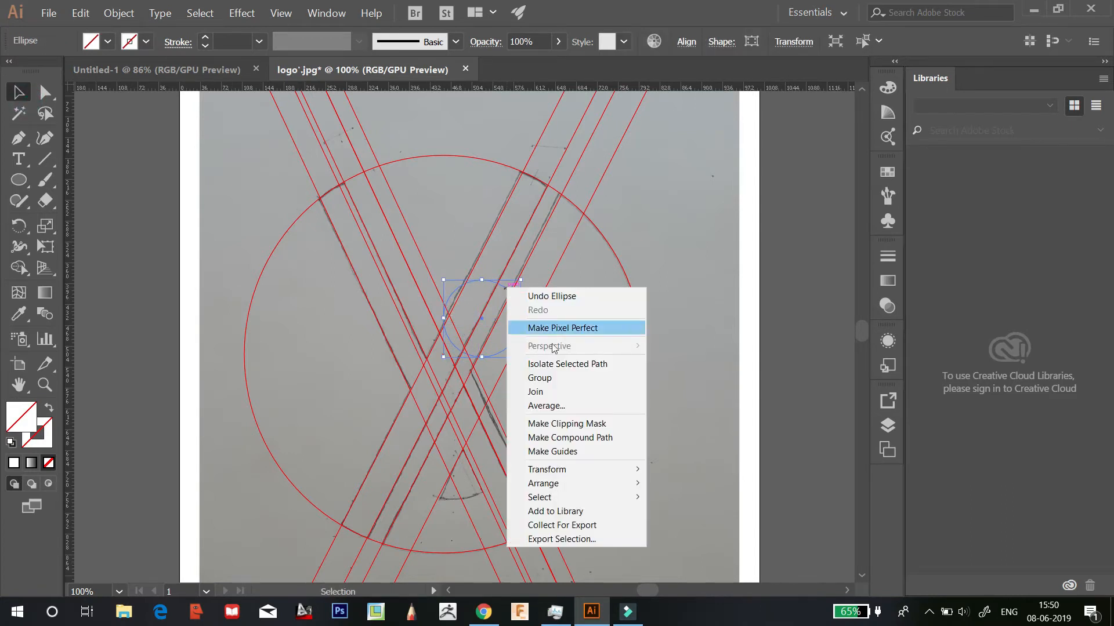
{"action": "left_click", "coordinate": [570, 448]}
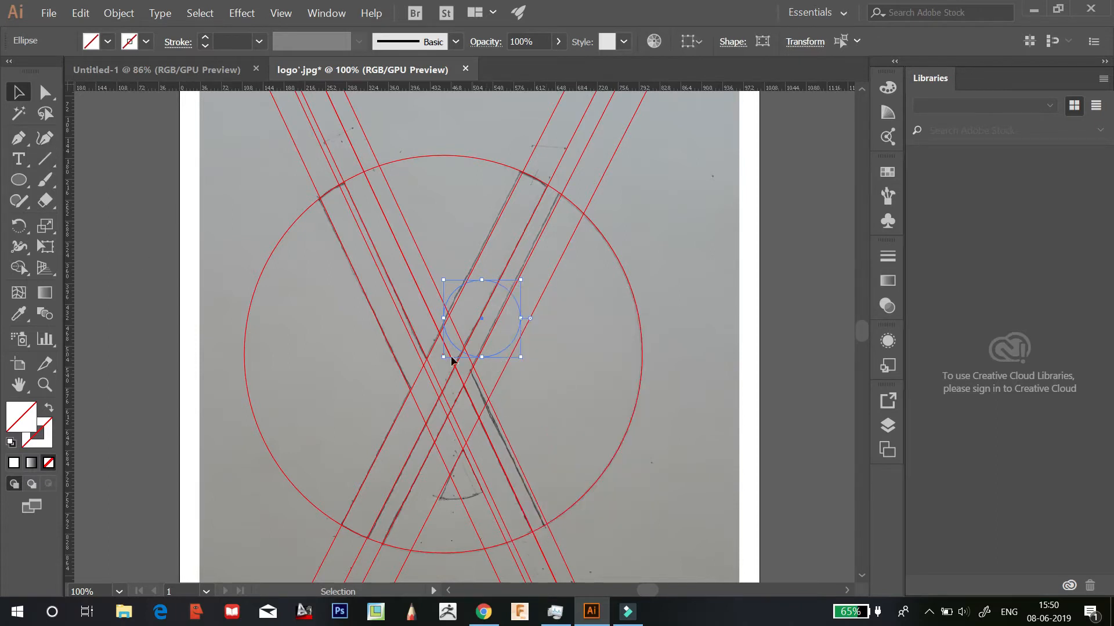
Move the small circular guide down to the sketch's lower arc, enlarge it slightly to match the arc, and deselect it
{"action": "left_click_drag", "start_coordinate": [481, 324], "coordinate": [463, 455]}
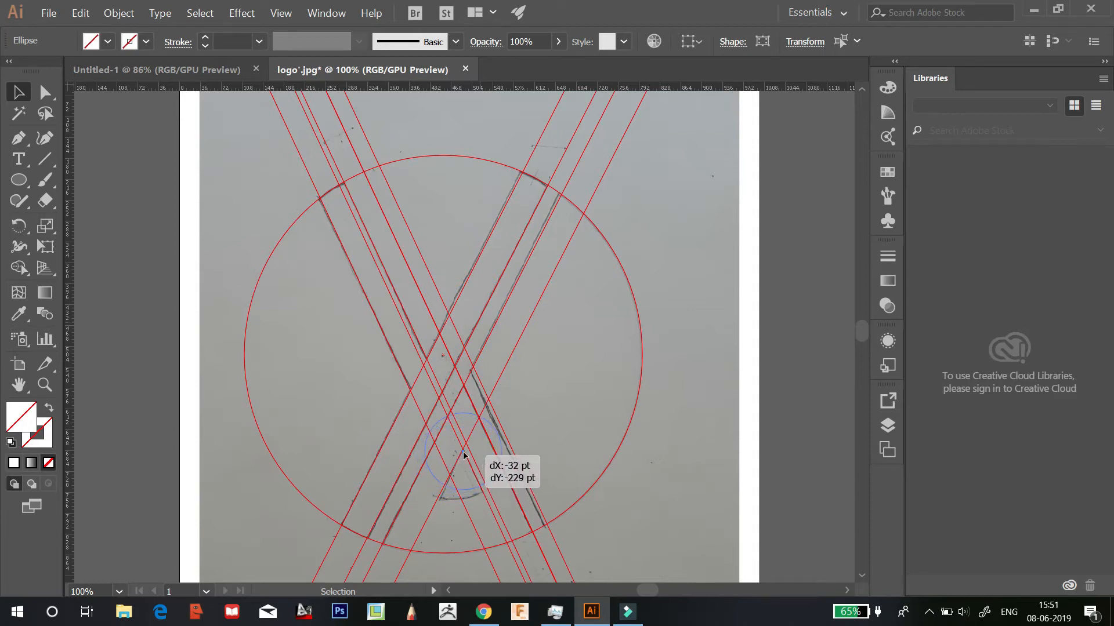
{"action": "left_click_drag", "start_coordinate": [464, 454], "coordinate": [463, 455]}
{"action": "left_click_drag", "start_coordinate": [422, 493], "coordinate": [410, 499]}
{"action": "left_click_drag", "start_coordinate": [459, 458], "coordinate": [454, 462]}
{"action": "left_click_drag", "start_coordinate": [454, 462], "coordinate": [457, 462]}
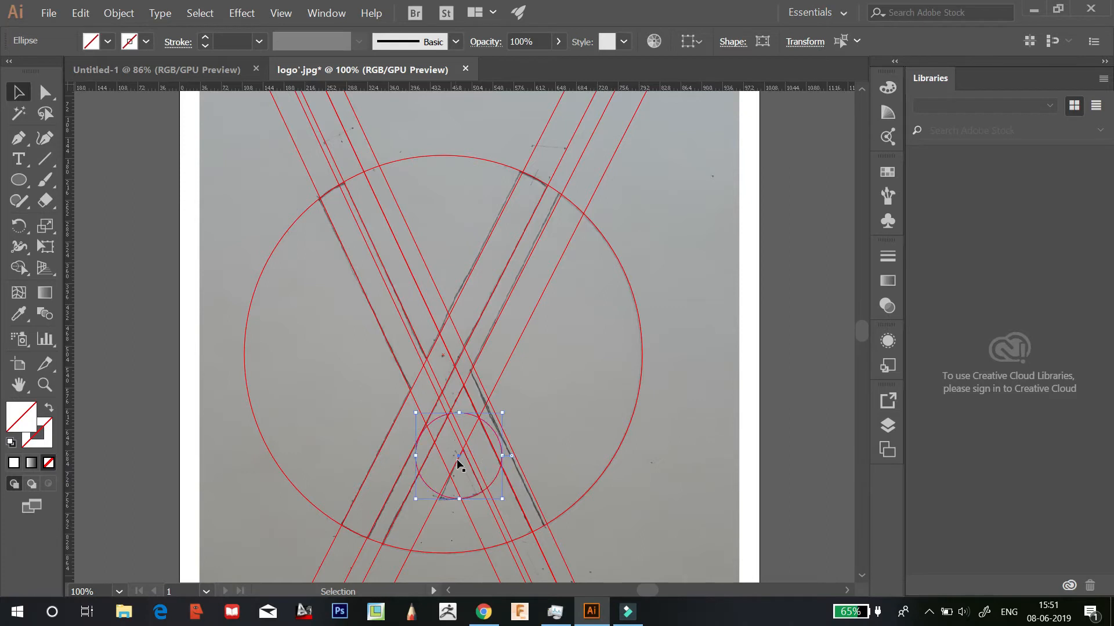
{"action": "left_click", "coordinate": [733, 364]}
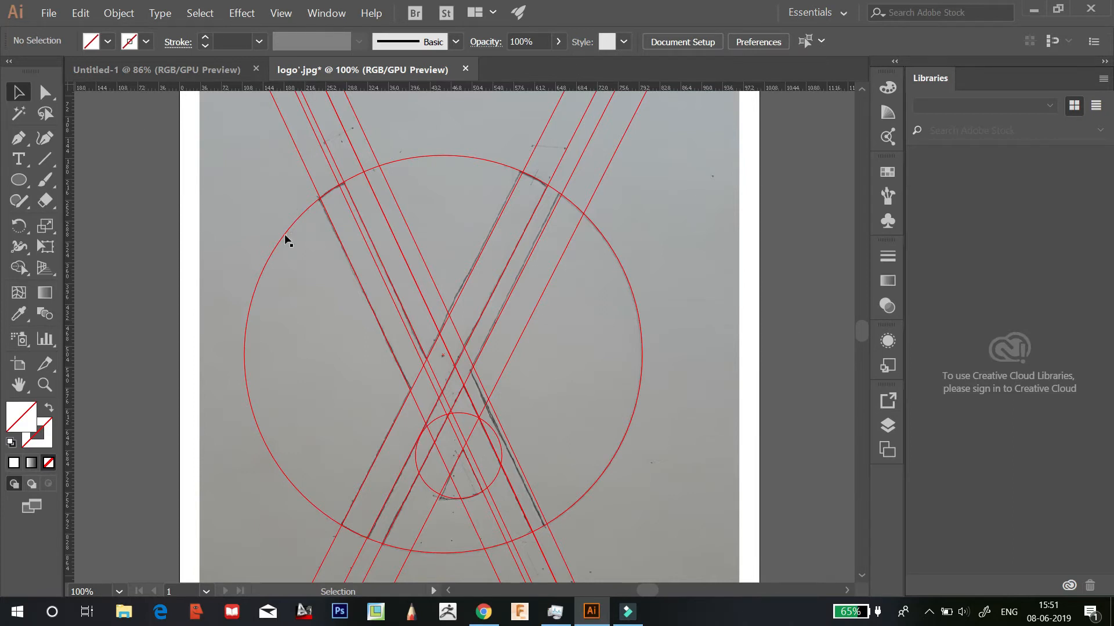
Pick the Pen tool and hide the locked scanned sketch image, keeping the guides visible
{"action": "left_click", "coordinate": [22, 147]}
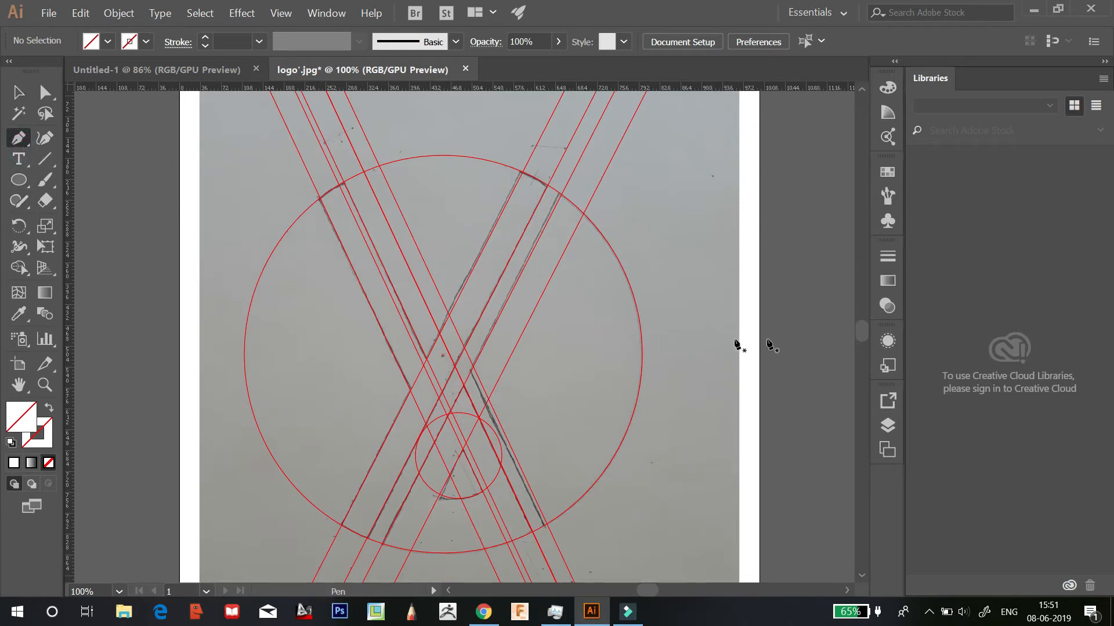
{"action": "left_click", "coordinate": [897, 428]}
{"action": "scroll", "coordinate": [739, 469], "scroll_direction": "down", "scroll_amount": 2}
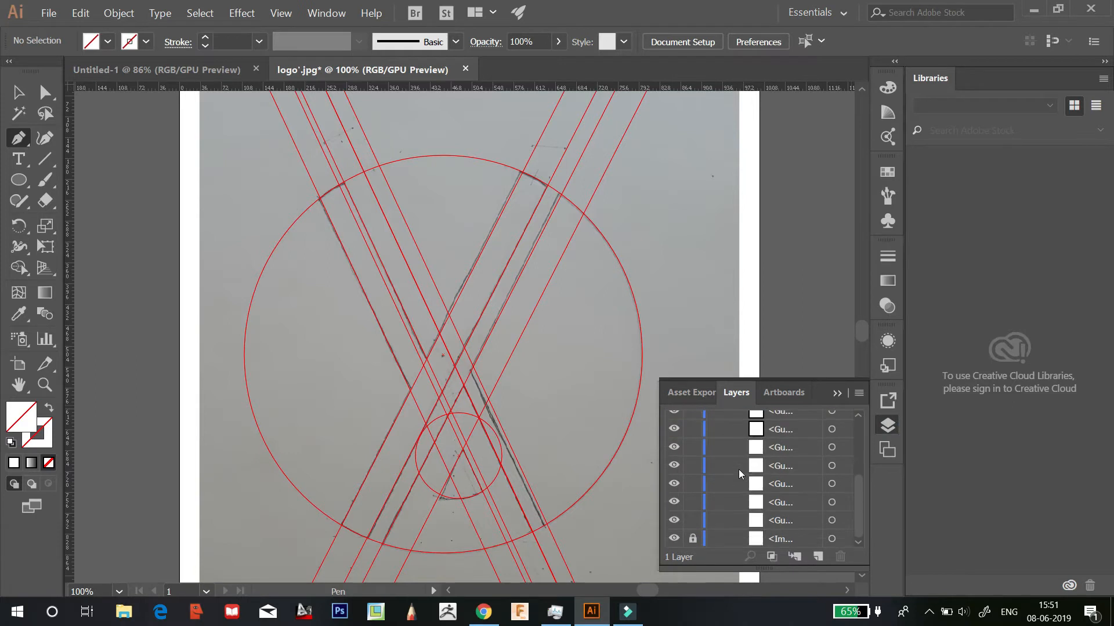
{"action": "left_click", "coordinate": [674, 539]}
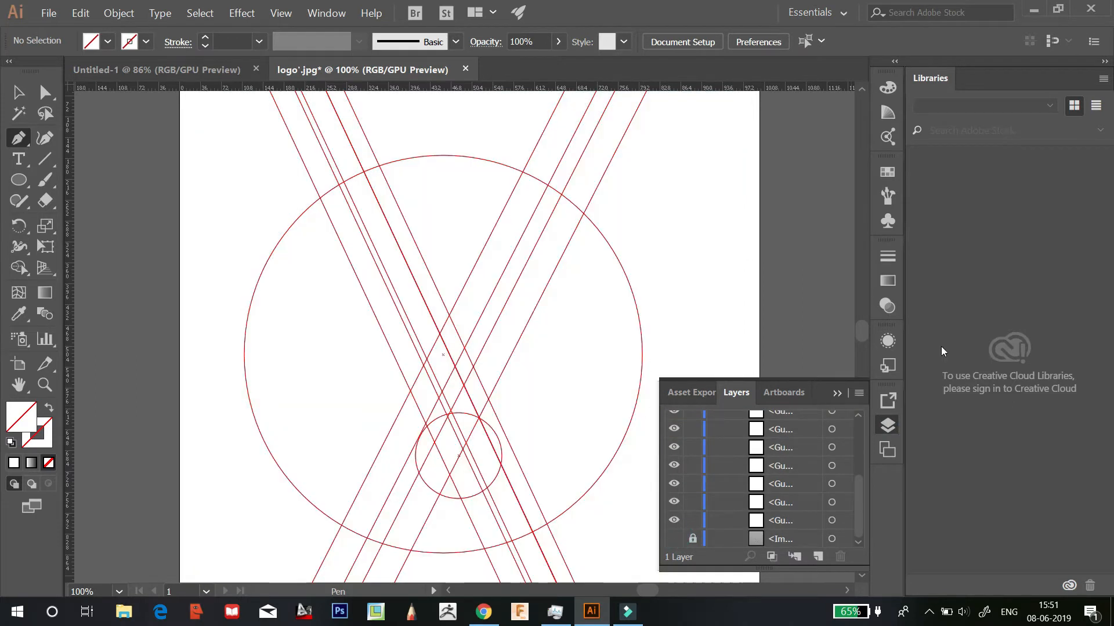
{"action": "left_click", "coordinate": [894, 415]}
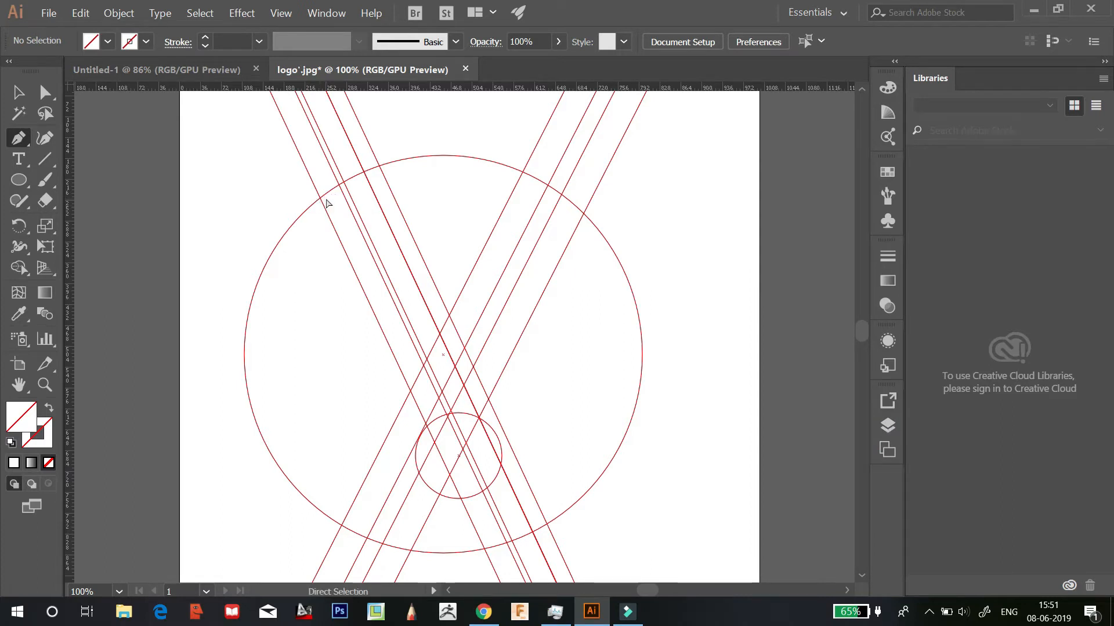
Trace the short upper-left diagonal bar as a closed four-point path snapped to the guide intersections, using the Pen tool
{"action": "key", "text": "ctrl+plus"}
{"action": "scroll", "coordinate": [318, 207], "scroll_direction": "up", "scroll_amount": 2}
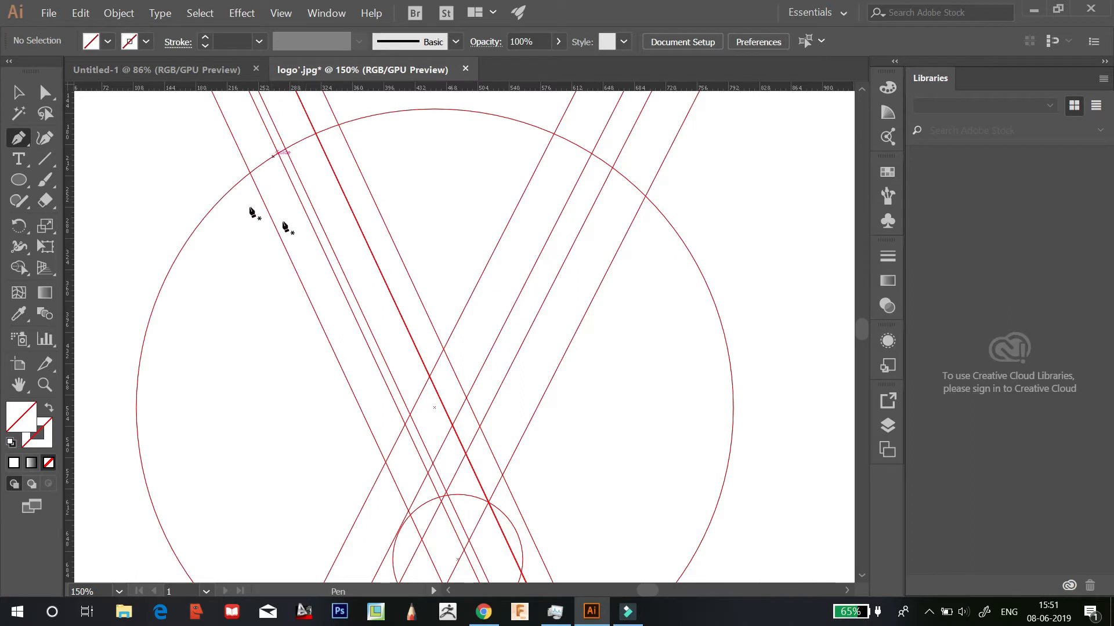
{"action": "left_click", "coordinate": [249, 174]}
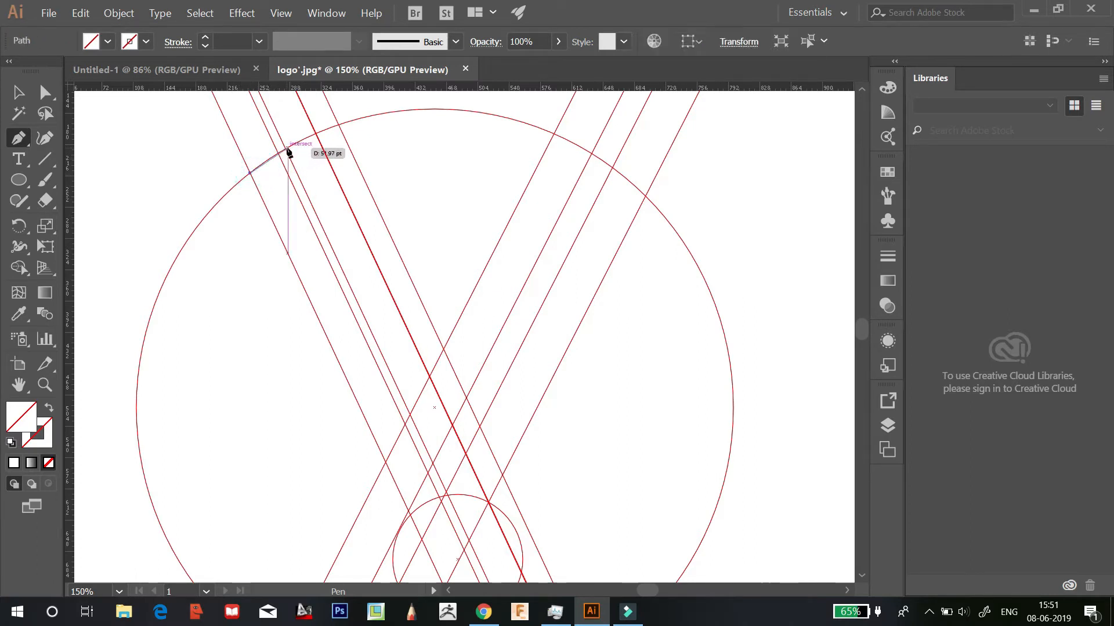
{"action": "left_click", "coordinate": [286, 149]}
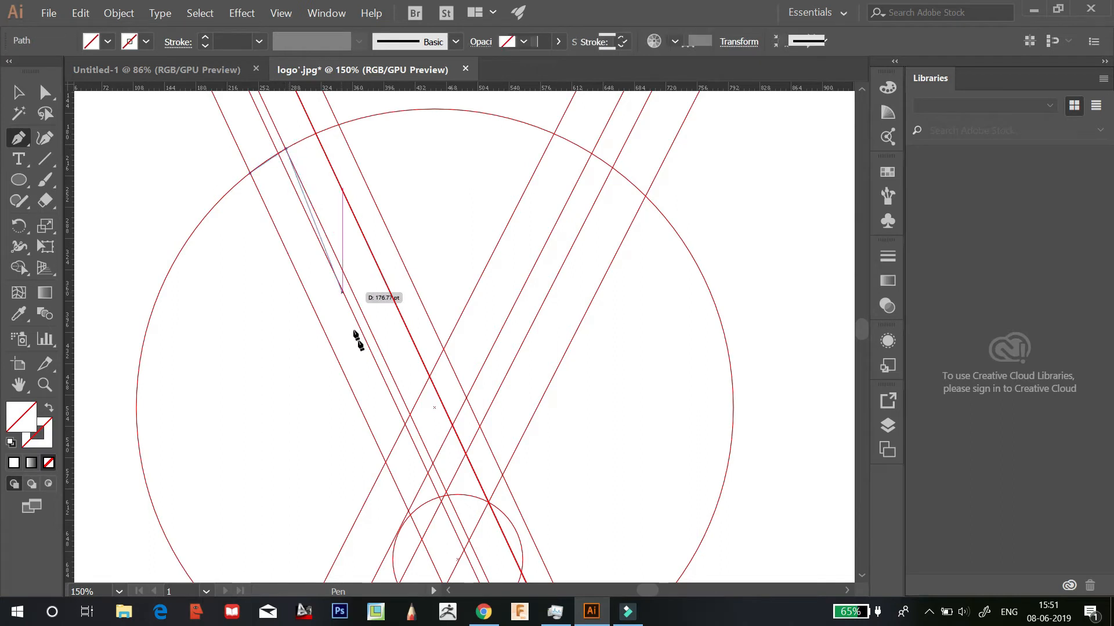
{"action": "left_click", "coordinate": [410, 413]}
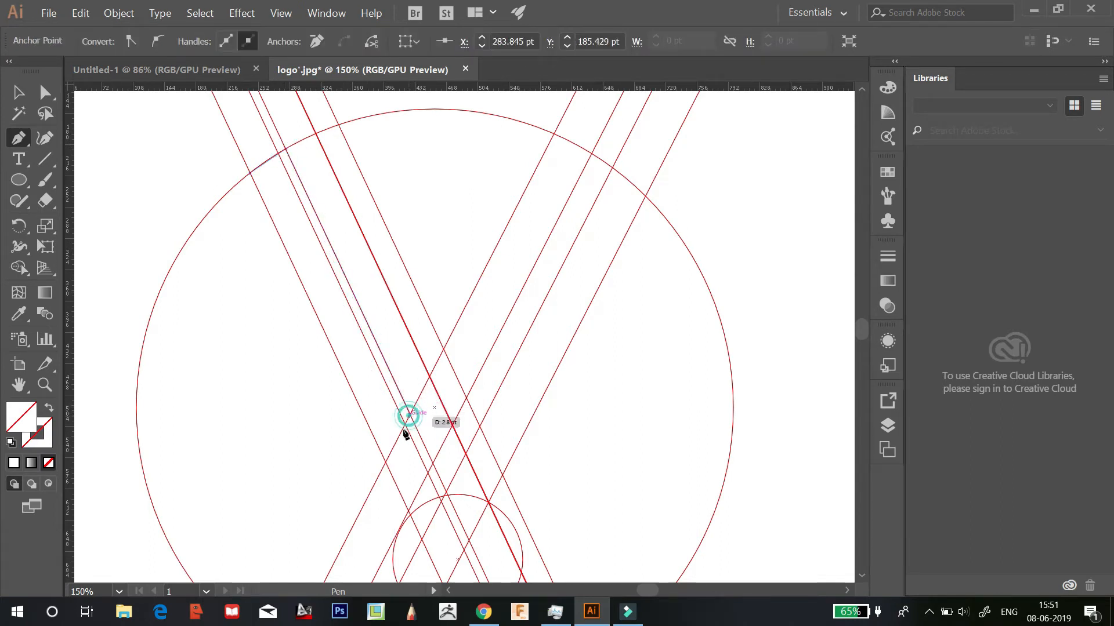
{"action": "left_click", "coordinate": [387, 462]}
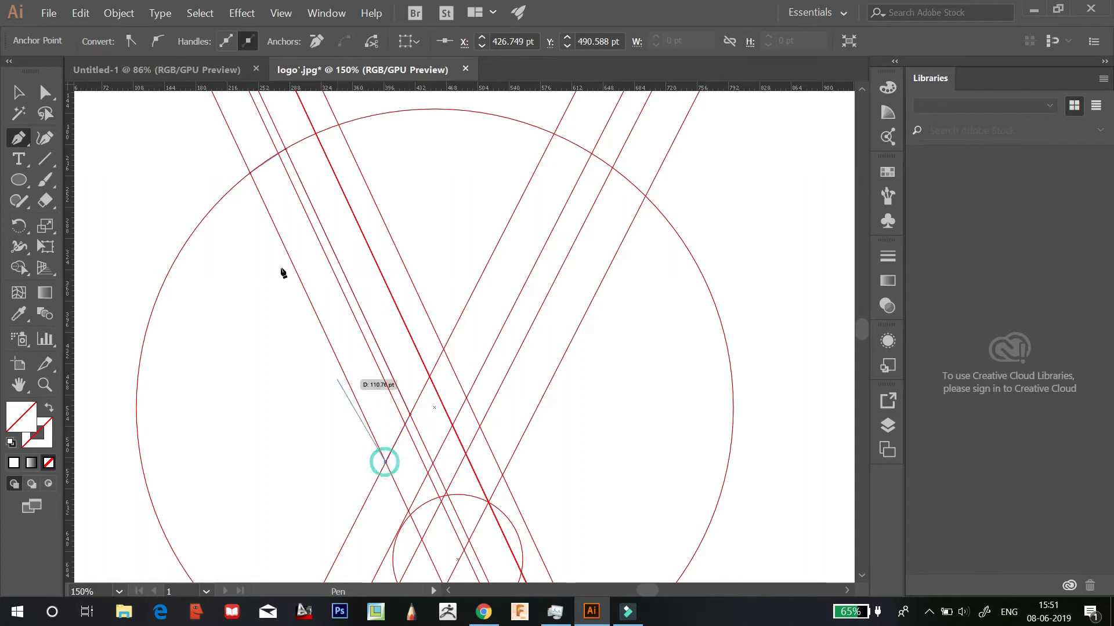
{"action": "left_click", "coordinate": [250, 173]}
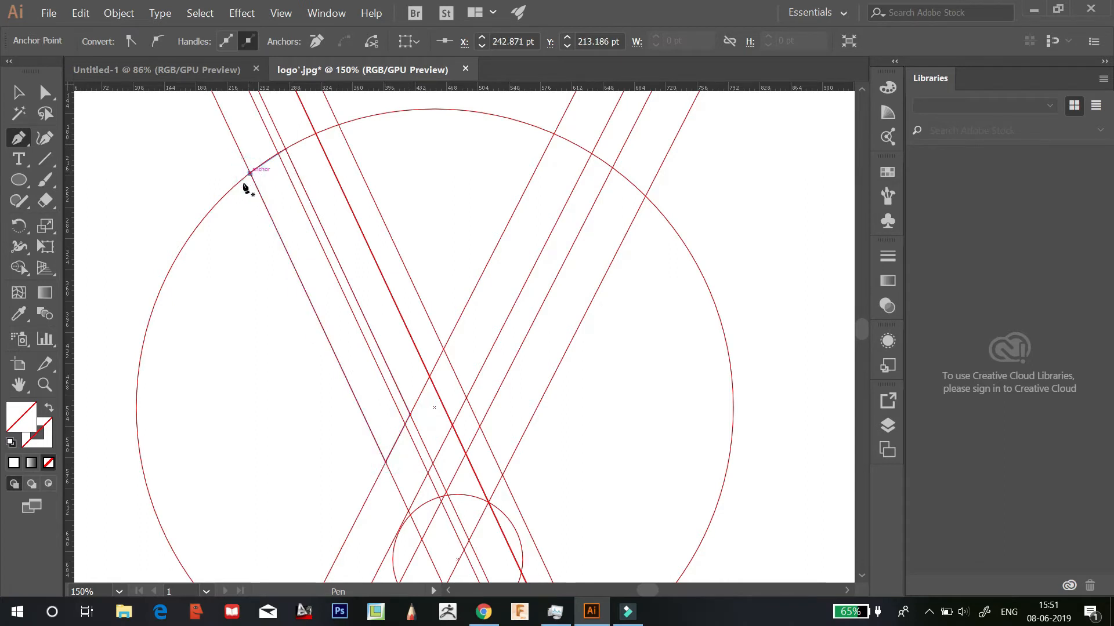
Fill the upper-left bar with black (000000) and set its opacity to 50%
{"action": "left_click", "coordinate": [16, 465]}
{"action": "left_click", "coordinate": [677, 107]}
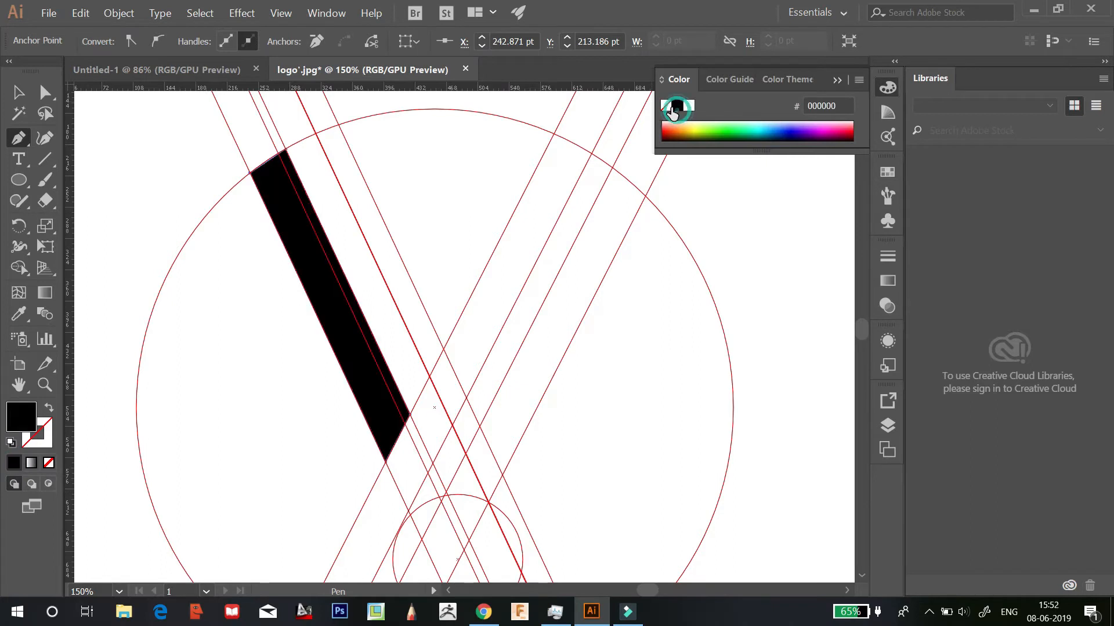
{"action": "key", "text": "v"}
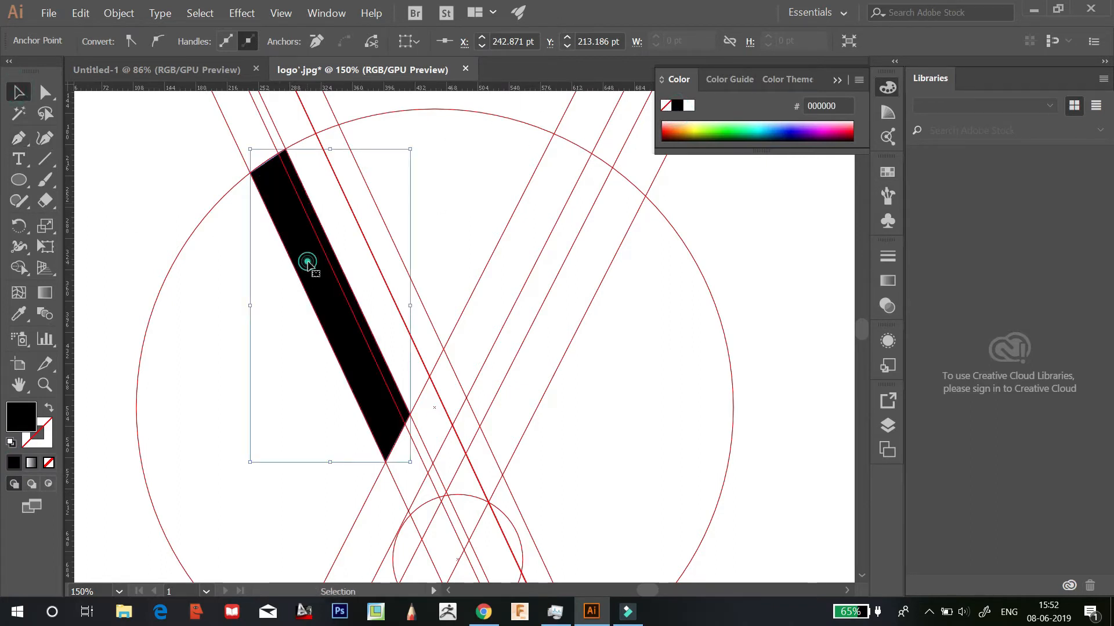
{"action": "left_click", "coordinate": [543, 42]}
{"action": "type", "text": "50"}
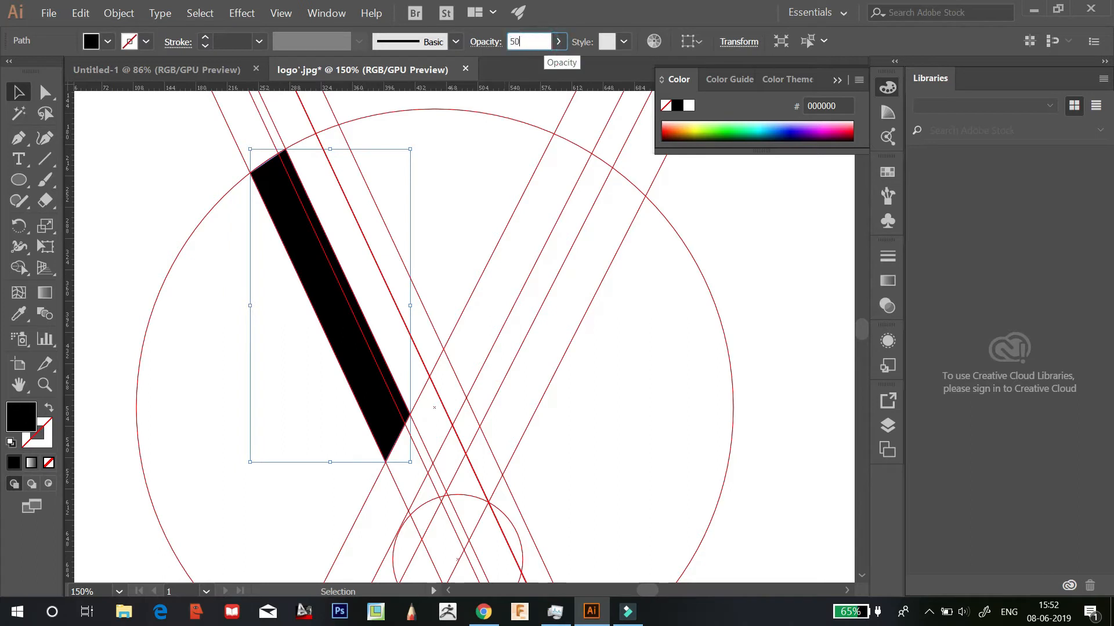
{"action": "key", "text": "Return"}
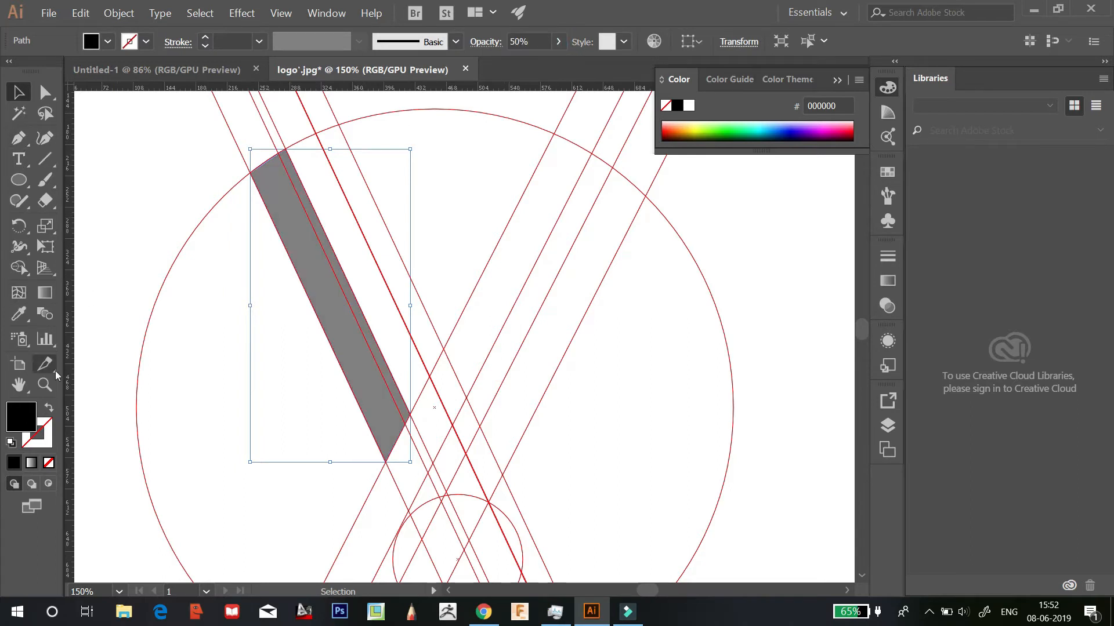
Trace the long bar from the large circle's upper right to its lower left as a closed four-point path
{"action": "left_click", "coordinate": [18, 138]}
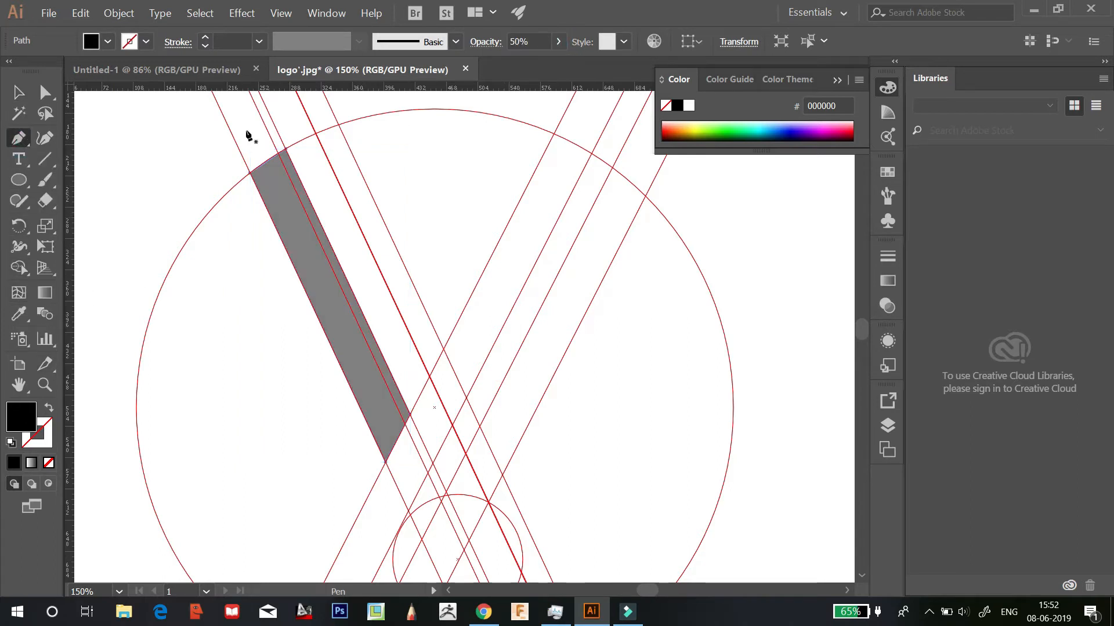
{"action": "left_click", "coordinate": [554, 135]}
{"action": "left_click", "coordinate": [593, 155]}
{"action": "scroll", "coordinate": [493, 339], "scroll_direction": "down", "scroll_amount": 4}
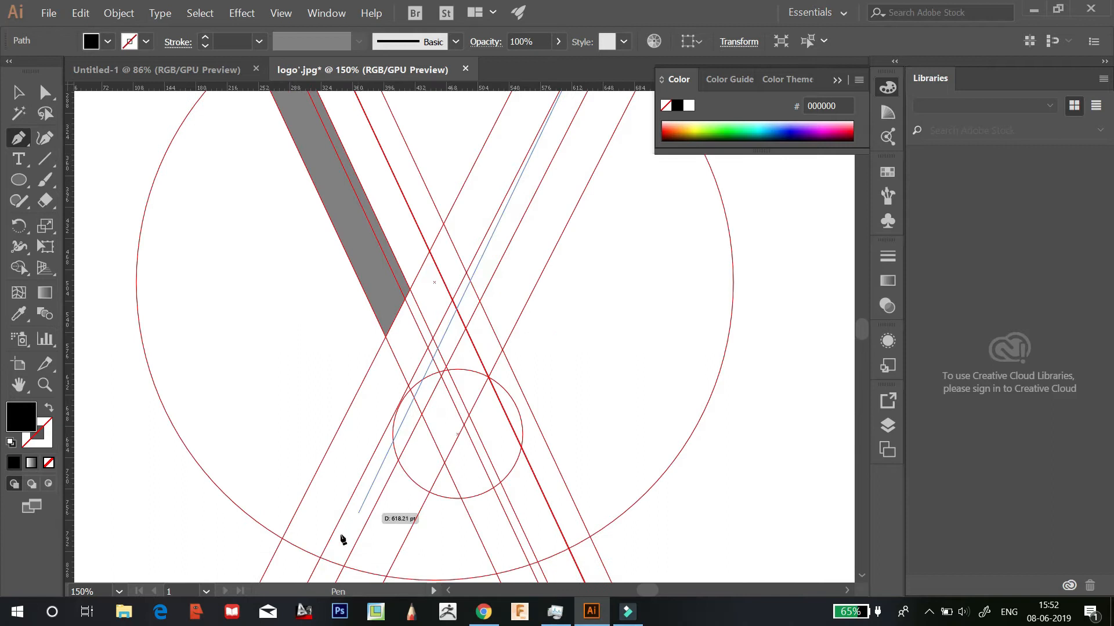
{"action": "left_click", "coordinate": [321, 558]}
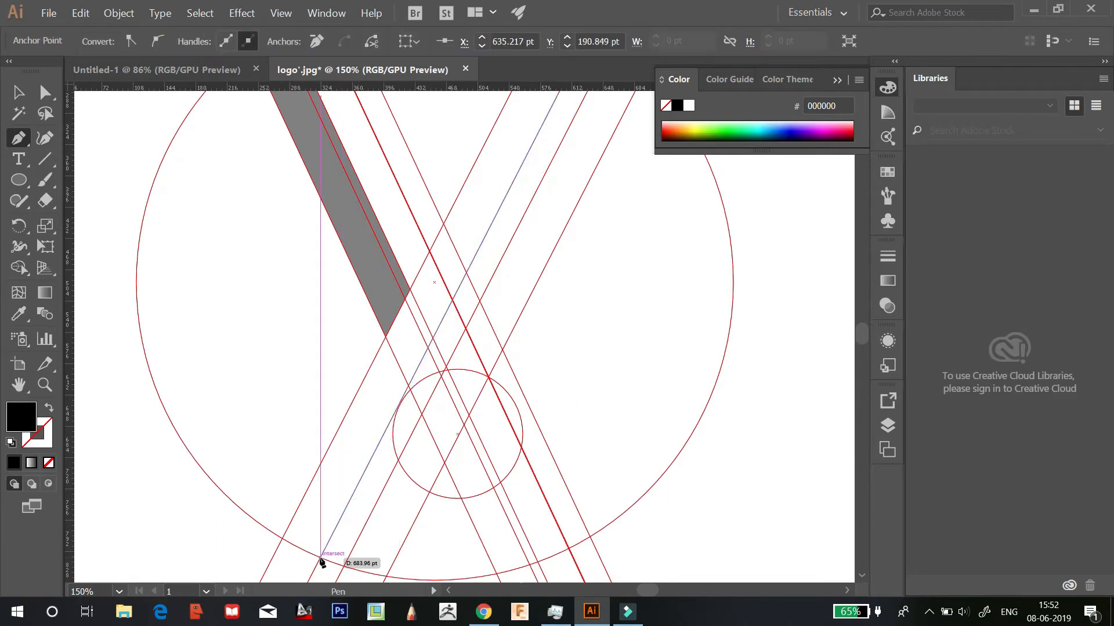
{"action": "left_click", "coordinate": [286, 543]}
{"action": "scroll", "coordinate": [482, 232], "scroll_direction": "up", "scroll_amount": 4}
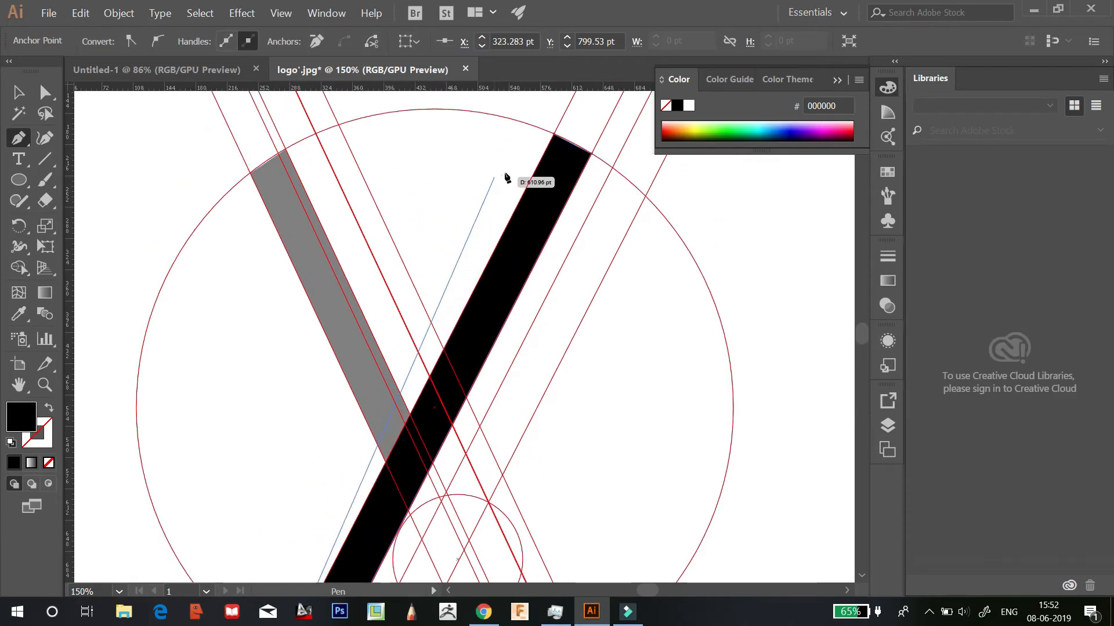
{"action": "left_click", "coordinate": [554, 135]}
Select the long diagonal bar and set its opacity to 50%
{"action": "key", "text": "v"}
{"action": "left_click", "coordinate": [551, 197]}
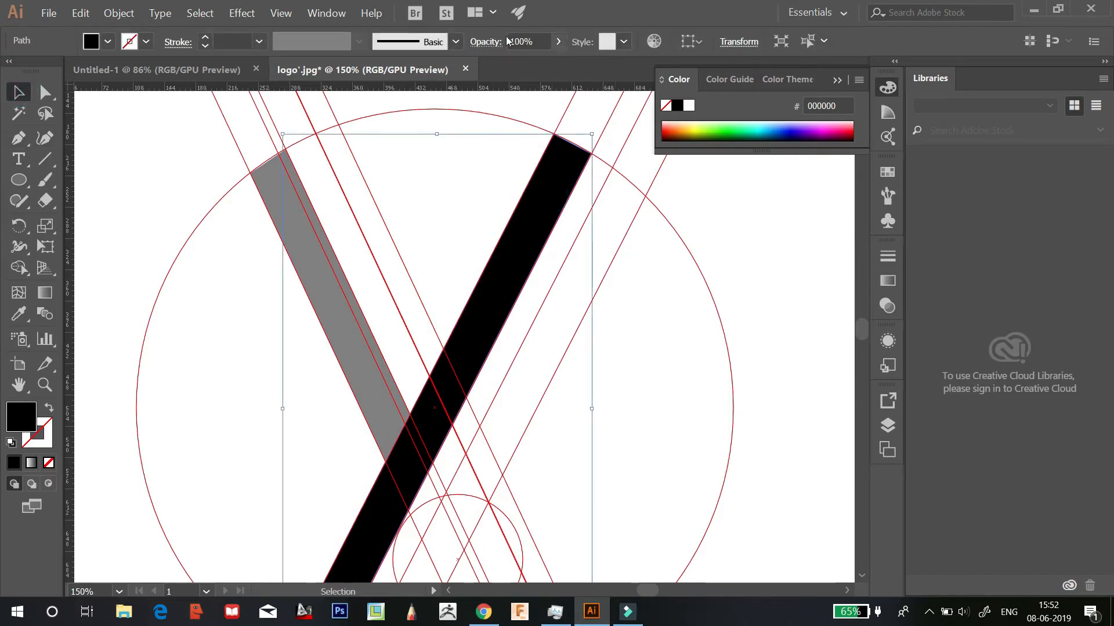
{"action": "left_click", "coordinate": [525, 36]}
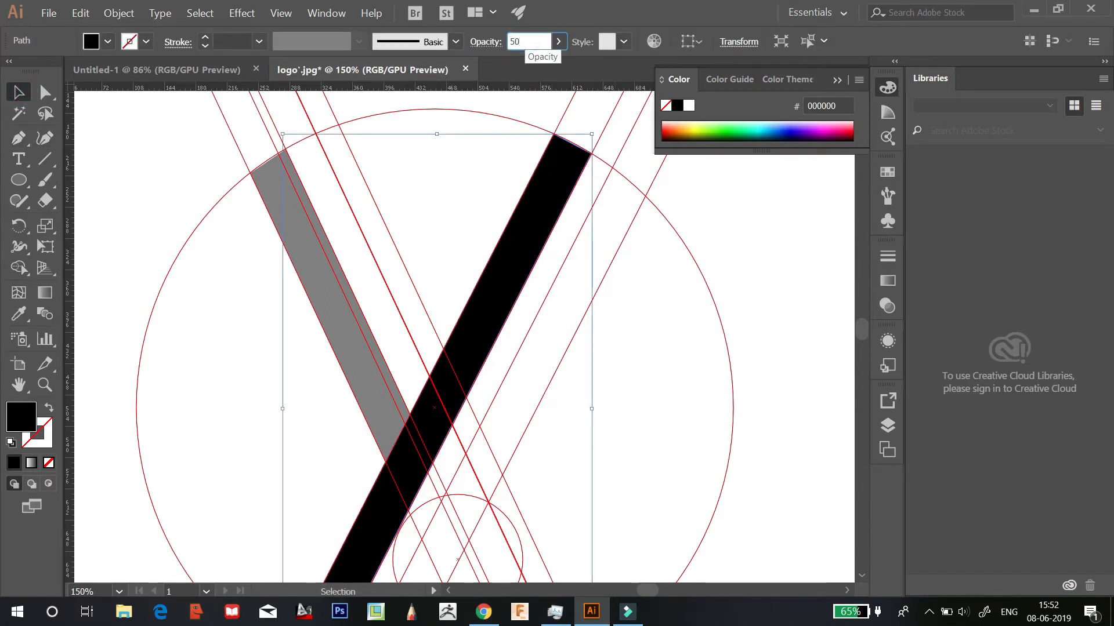
{"action": "type", "text": "50"}
{"action": "key", "text": "Return"}
{"action": "scroll", "coordinate": [517, 221], "scroll_direction": "down", "scroll_amount": 3}
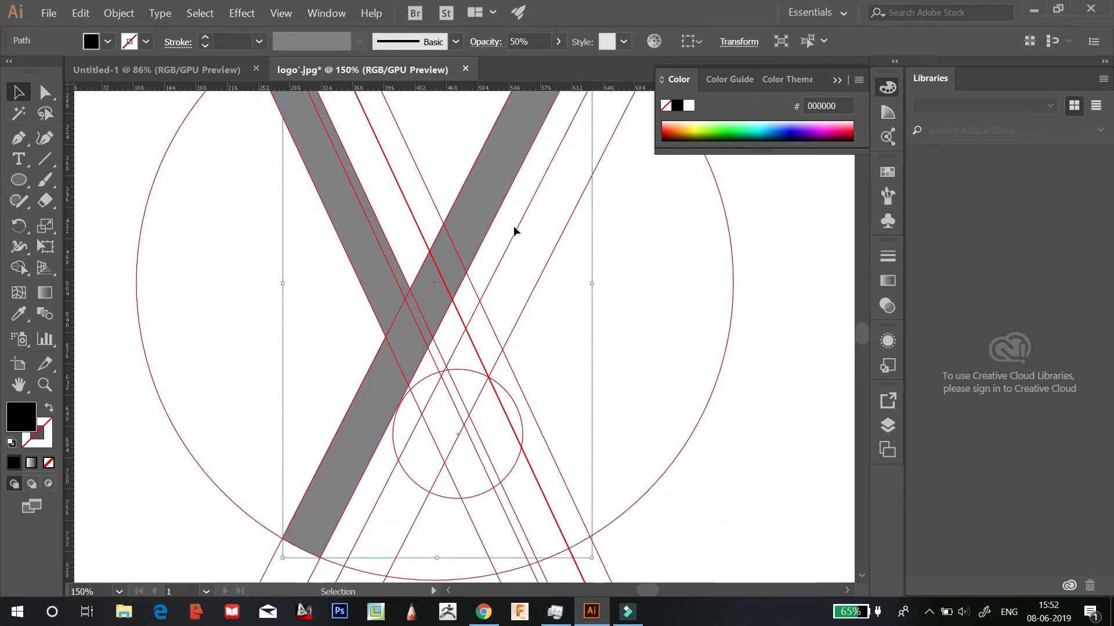
{"action": "scroll", "coordinate": [513, 231], "scroll_direction": "down", "scroll_amount": 1}
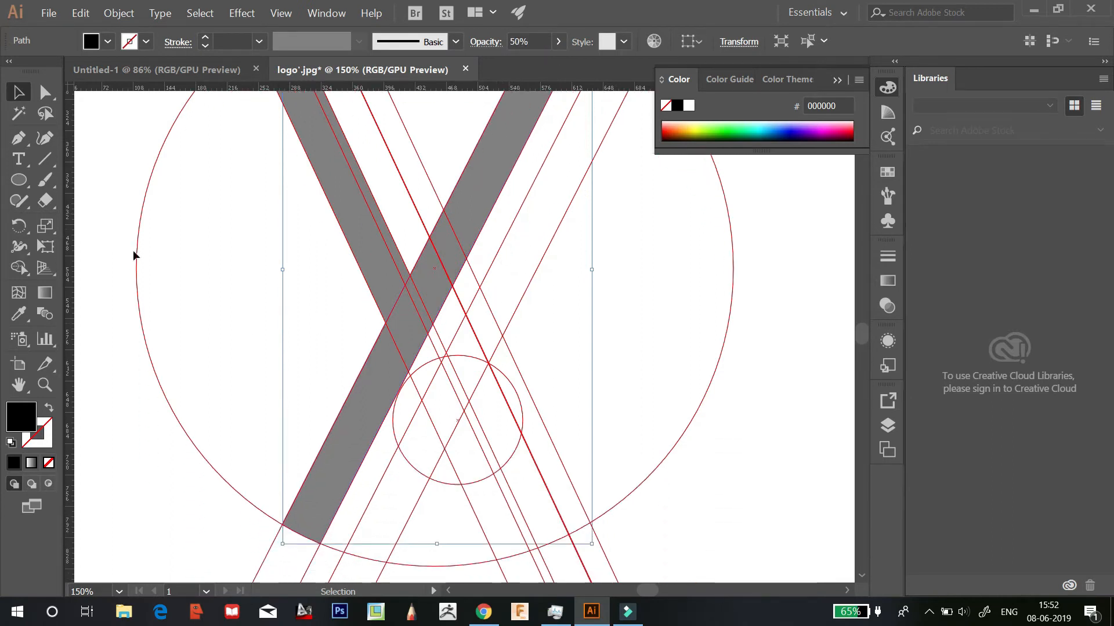
{"action": "left_click", "coordinate": [19, 138]}
{"action": "scroll", "coordinate": [545, 348], "scroll_direction": "up", "scroll_amount": 3}
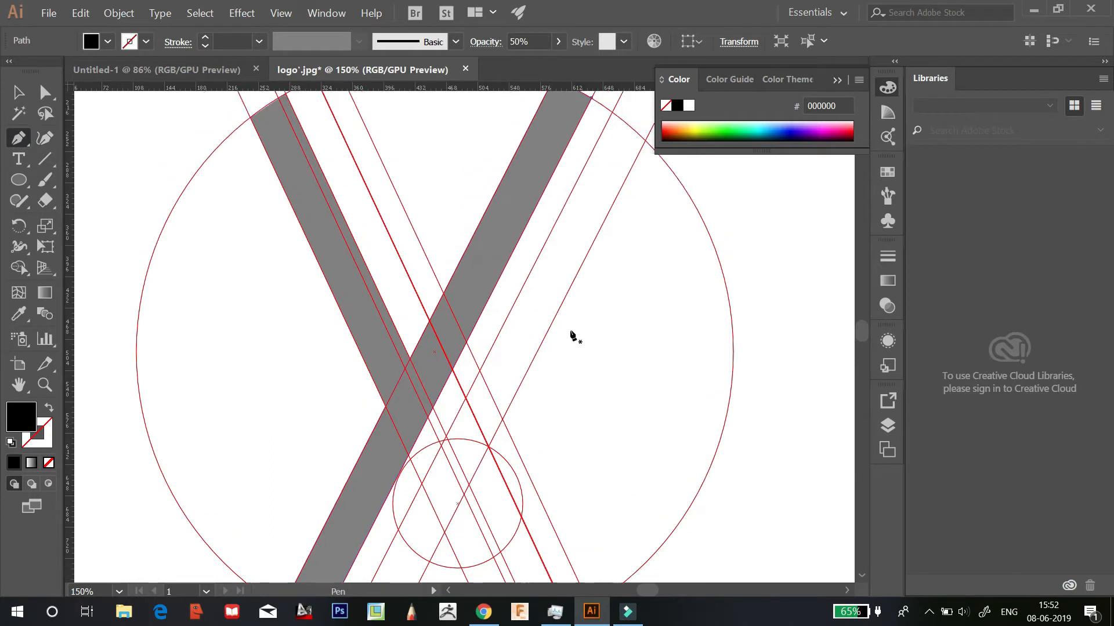
{"action": "scroll", "coordinate": [572, 335], "scroll_direction": "up", "scroll_amount": 1}
{"action": "left_click", "coordinate": [612, 140]}
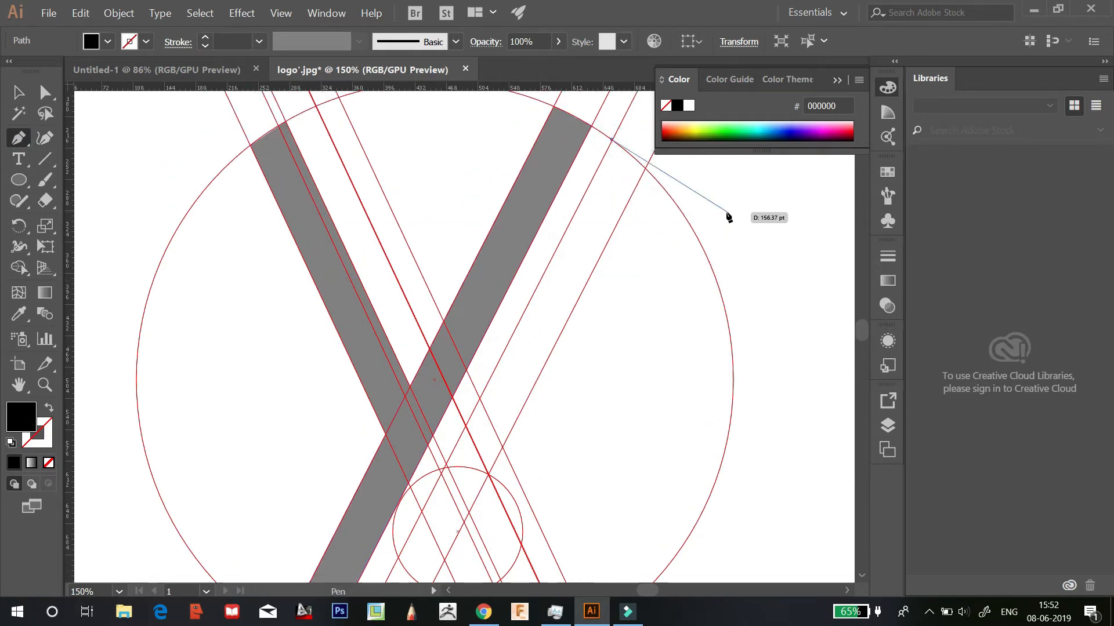
{"action": "left_click", "coordinate": [526, 172], "text": "ctrl"}
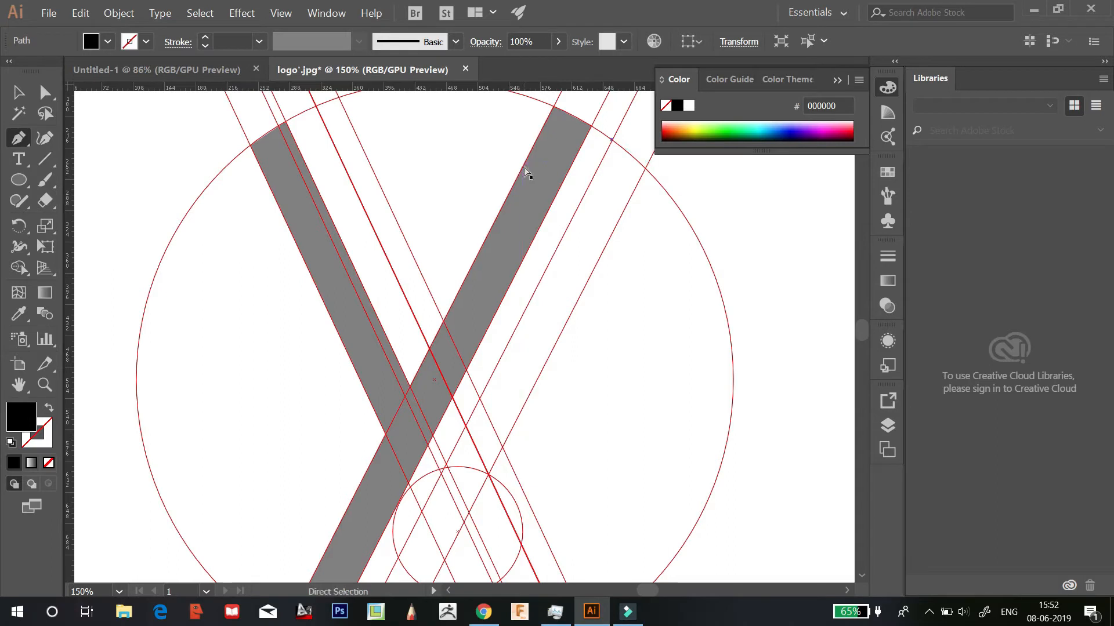
{"action": "scroll", "coordinate": [724, 247], "scroll_direction": "down", "scroll_amount": 4}
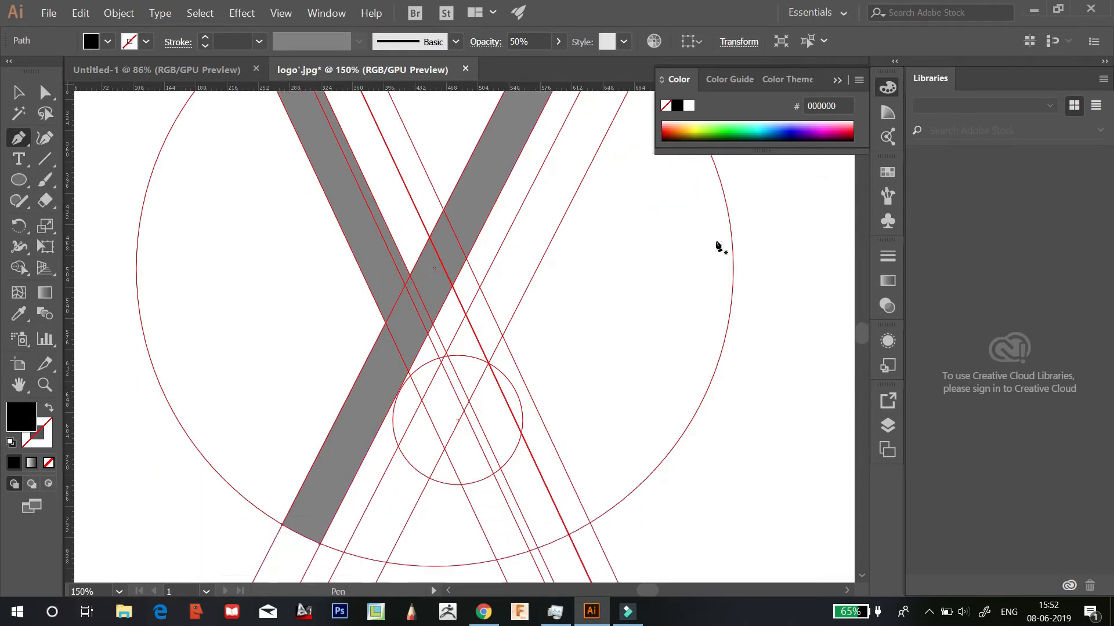
{"action": "scroll", "coordinate": [719, 248], "scroll_direction": "up", "scroll_amount": 2}
{"action": "key", "text": "ctrl+minus"}
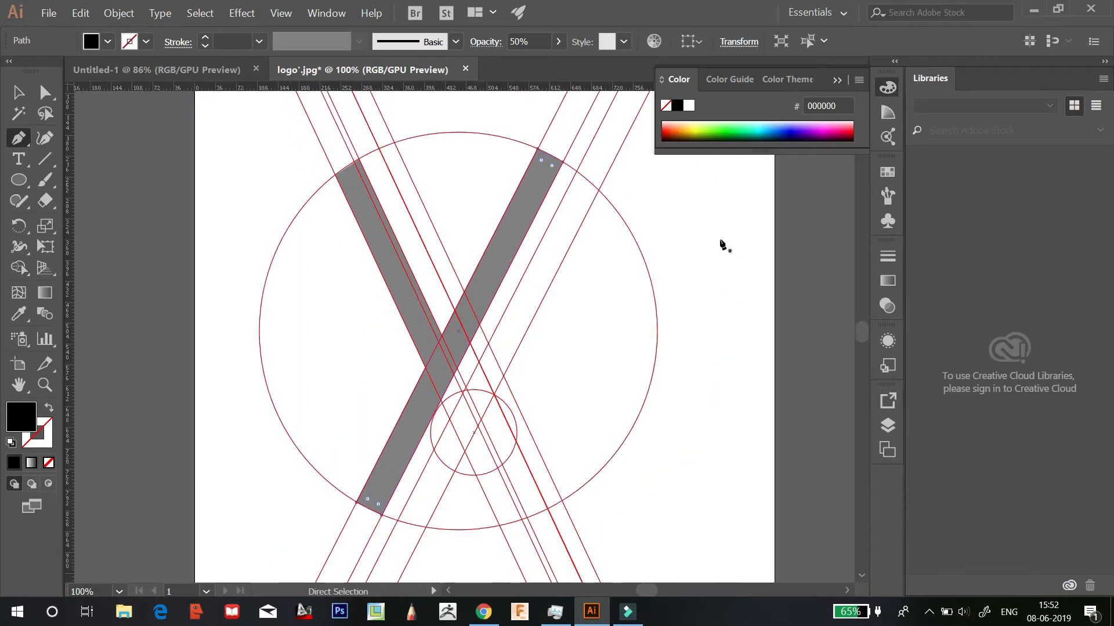
Try duplicating the rightmost diagonal guide of the right-leaning set slightly outward, and undo the copy
{"action": "key", "text": "v"}
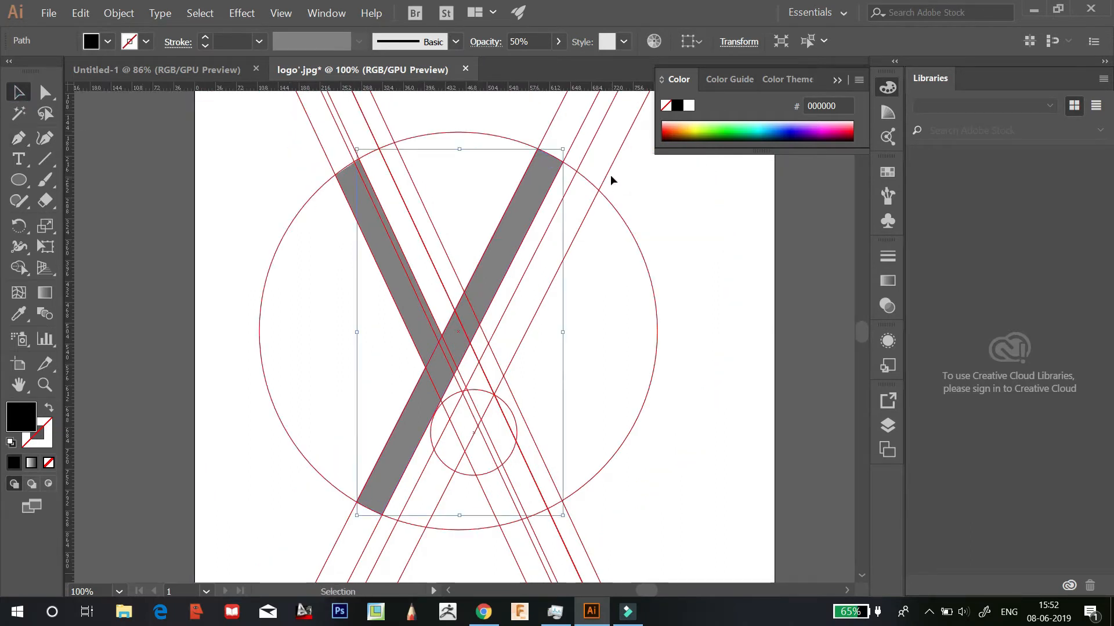
{"action": "left_click", "coordinate": [605, 173]}
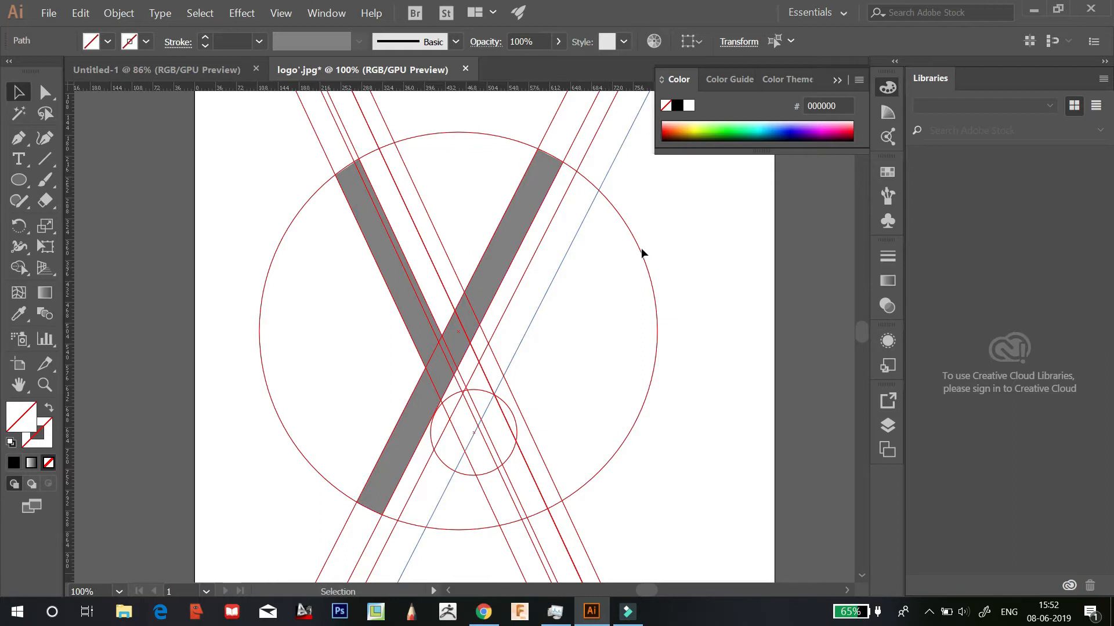
{"action": "left_click_drag", "start_coordinate": [607, 176], "coordinate": [614, 181]}
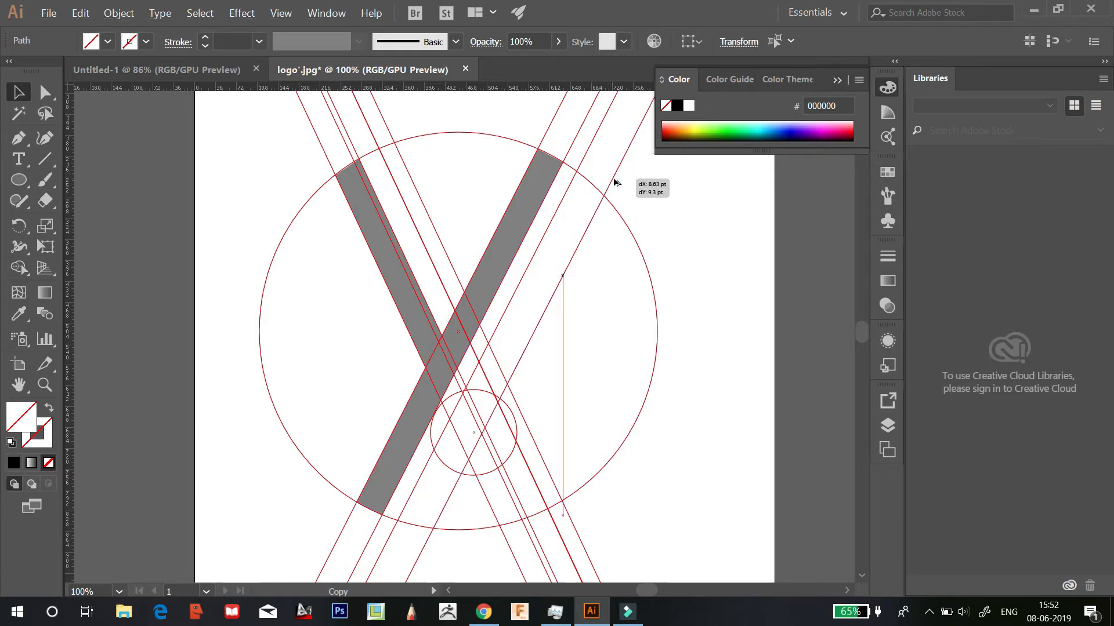
{"action": "left_click", "coordinate": [691, 233]}
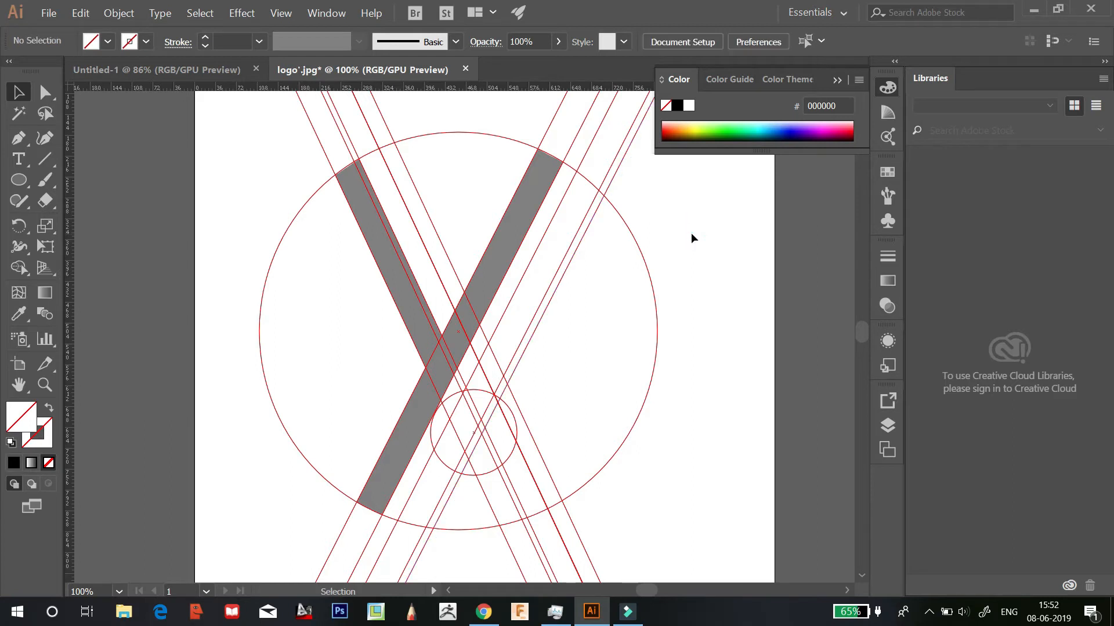
{"action": "key", "text": "ctrl+z"}
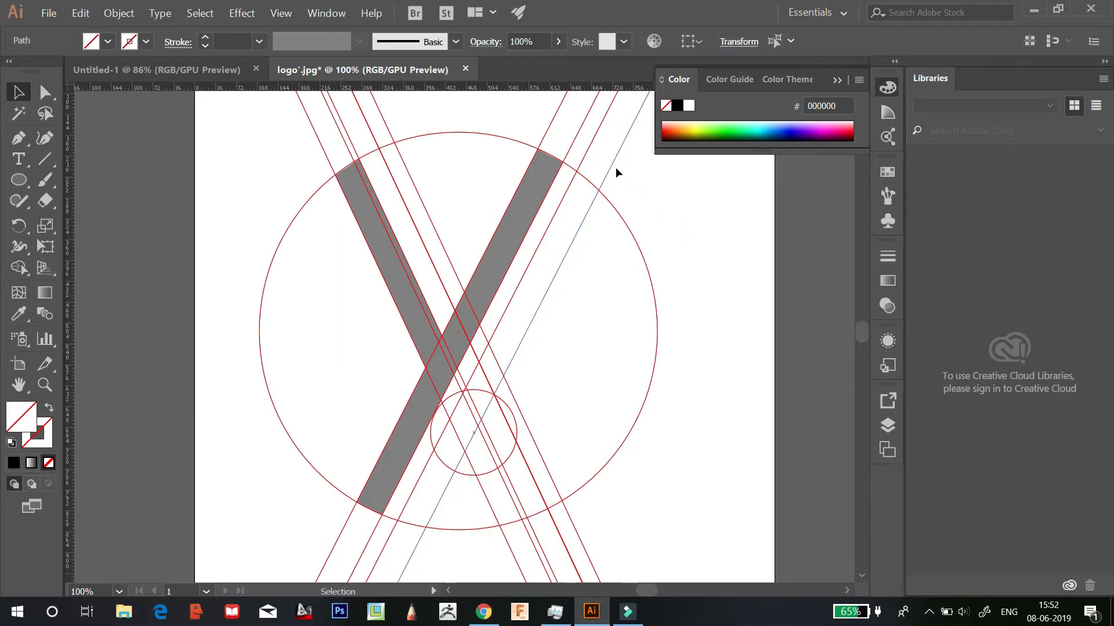
{"action": "left_click_drag", "start_coordinate": [610, 167], "coordinate": [615, 172]}
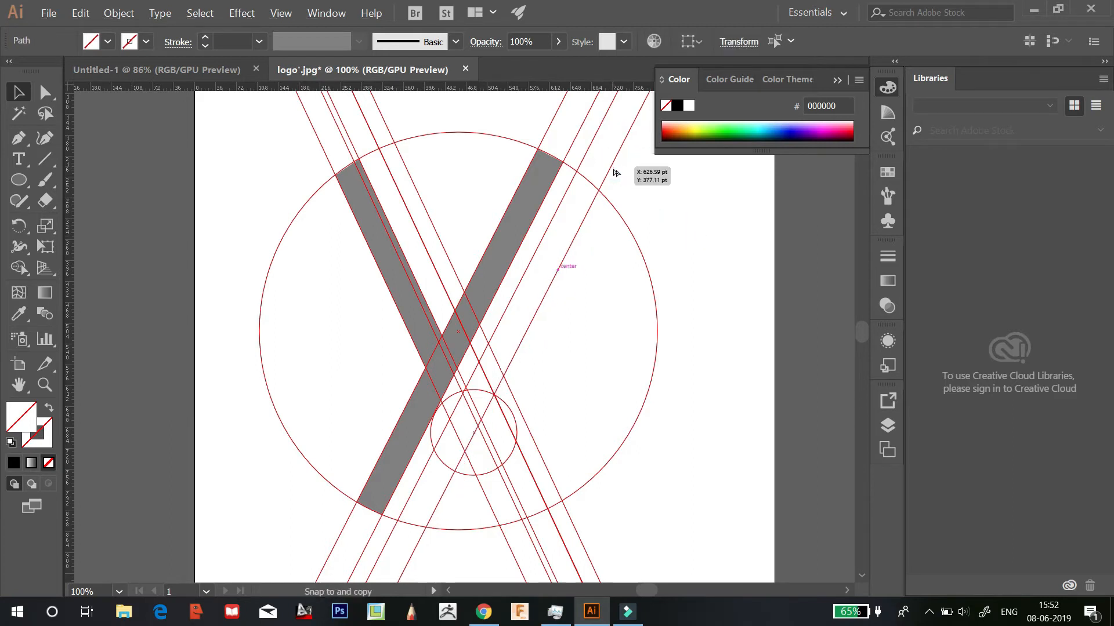
{"action": "left_click", "coordinate": [664, 221]}
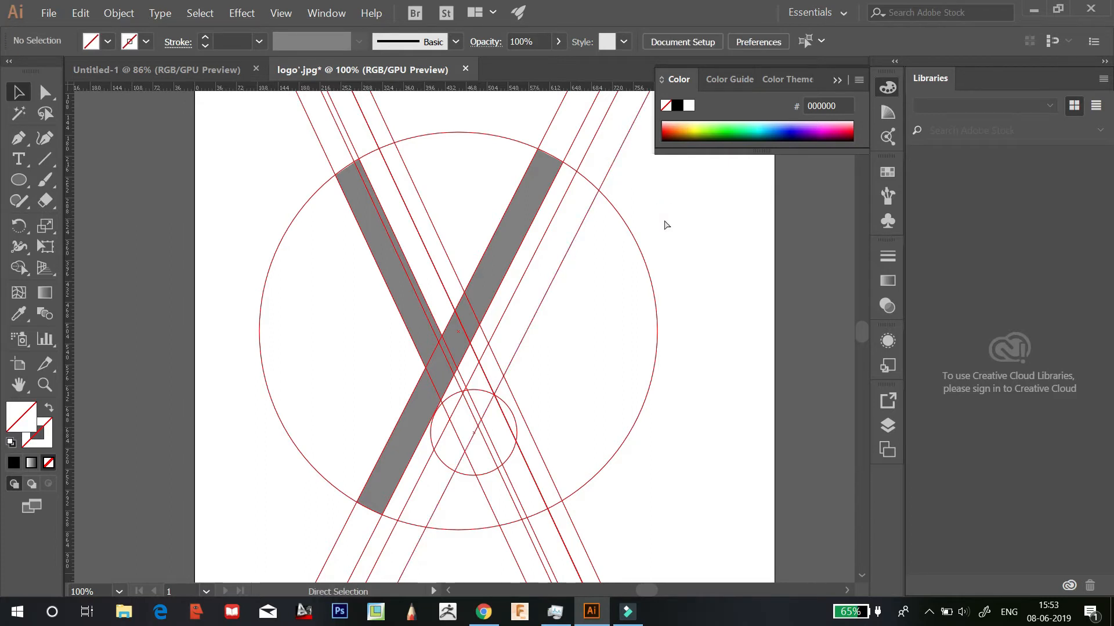
{"action": "key", "text": "ctrl+z"}
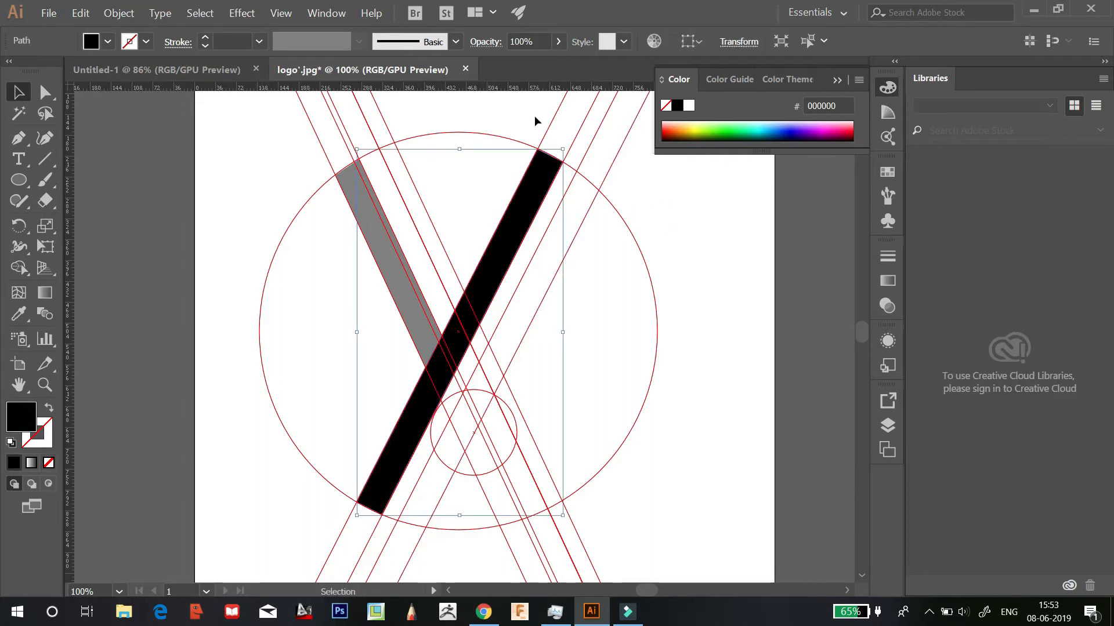
{"action": "left_click", "coordinate": [80, 13]}
{"action": "left_click", "coordinate": [105, 42]}
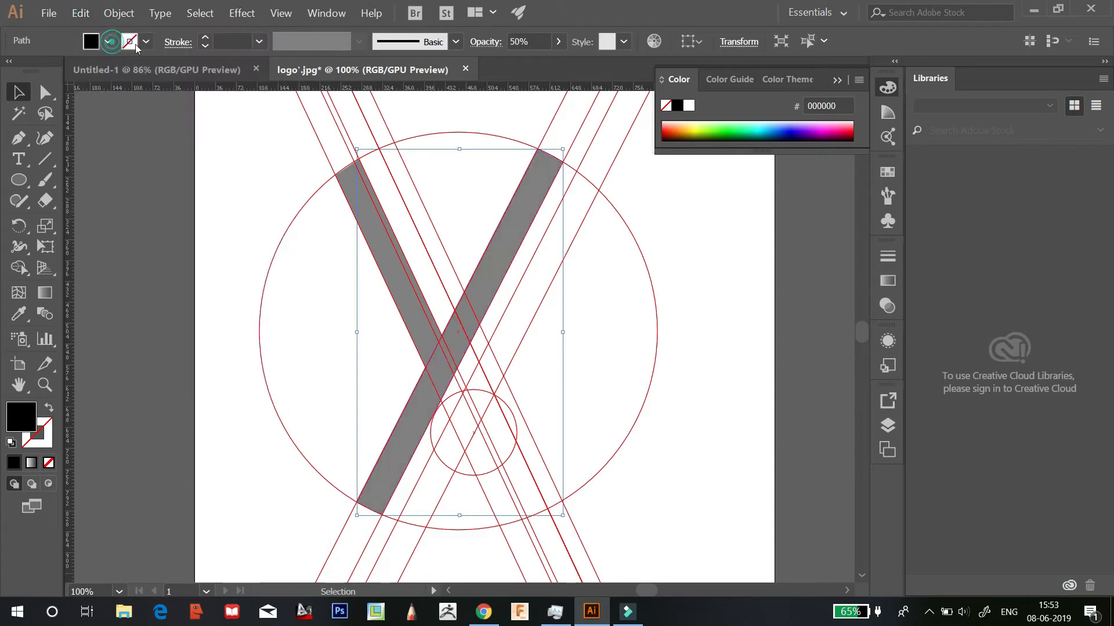
Duplicate the outermost right-leaning diagonal guide slightly outward, leaving a narrow gap between the two parallel guides
{"action": "left_click", "coordinate": [609, 169]}
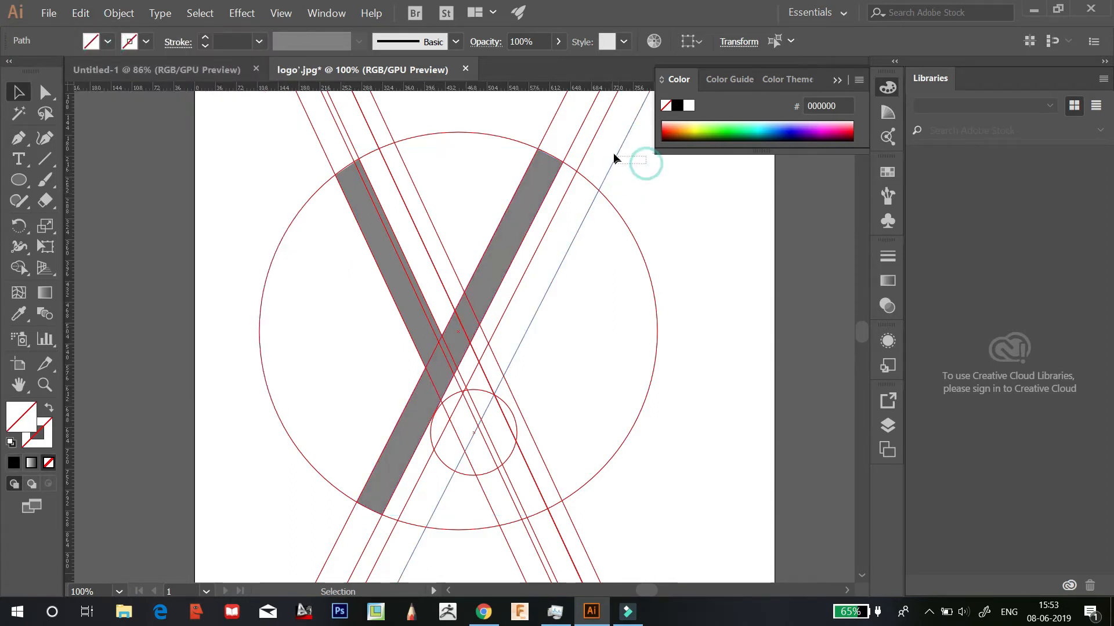
{"action": "left_click_drag", "start_coordinate": [611, 169], "coordinate": [617, 169]}
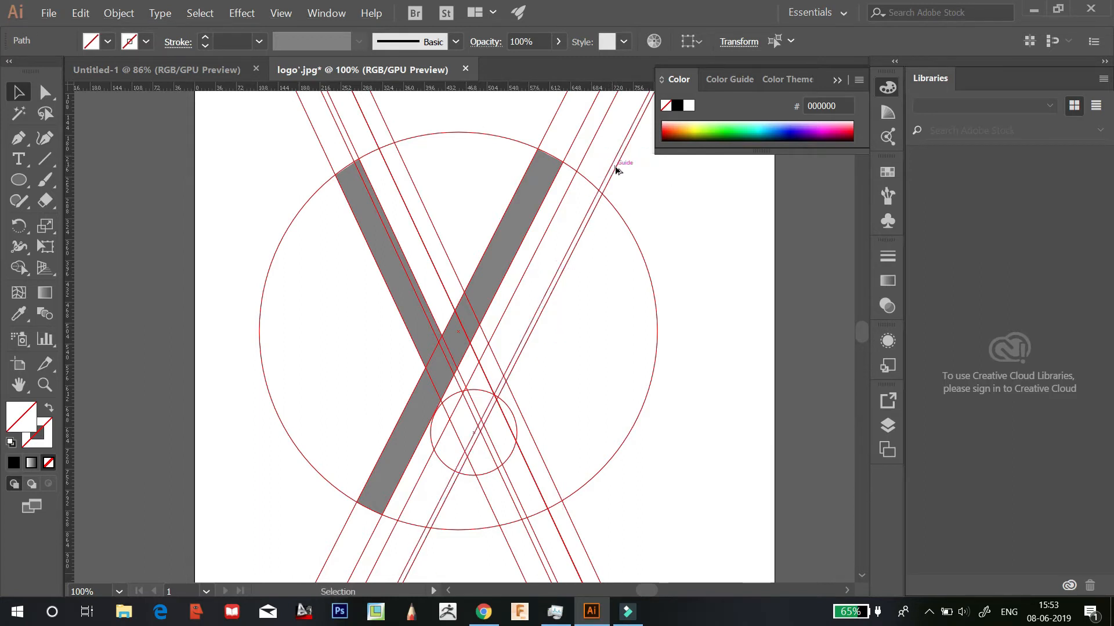
{"action": "left_click", "coordinate": [650, 178]}
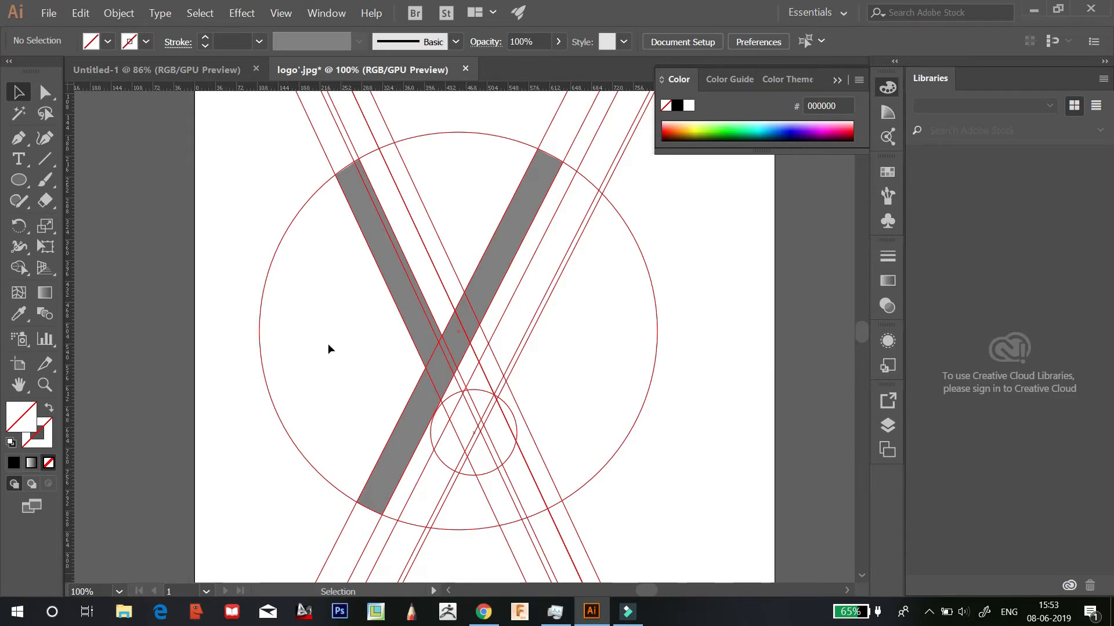
Trace the second right-leaning bar between its diagonal guides, from the large circle's upper right to its bottom, as a closed four-point path
{"action": "left_click", "coordinate": [18, 138]}
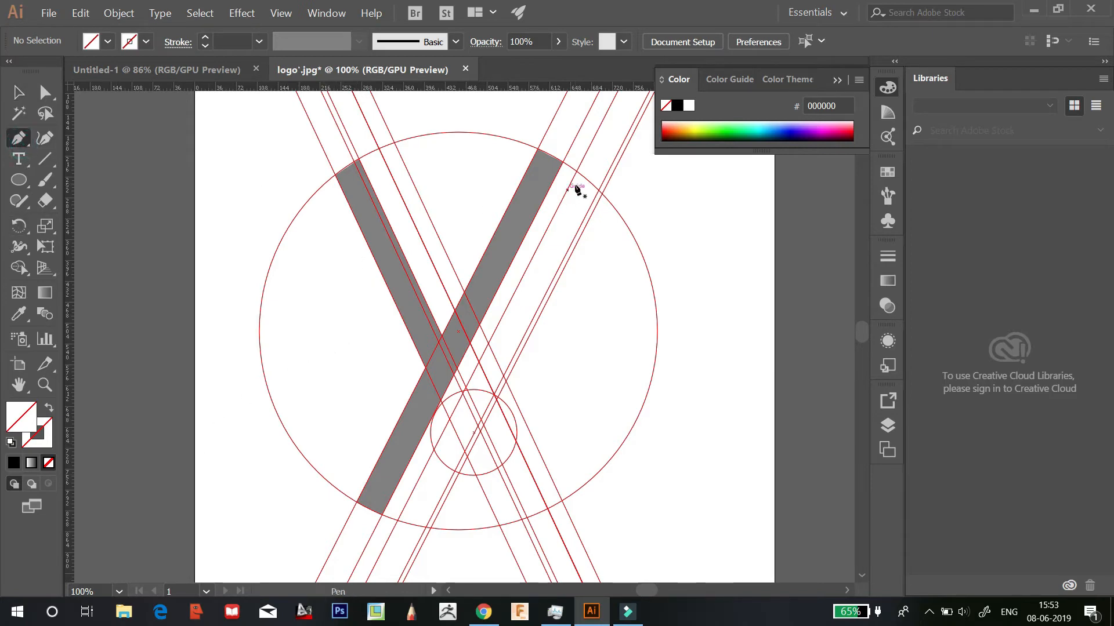
{"action": "key", "text": "ctrl+equal"}
{"action": "key", "text": "ctrl+equal"}
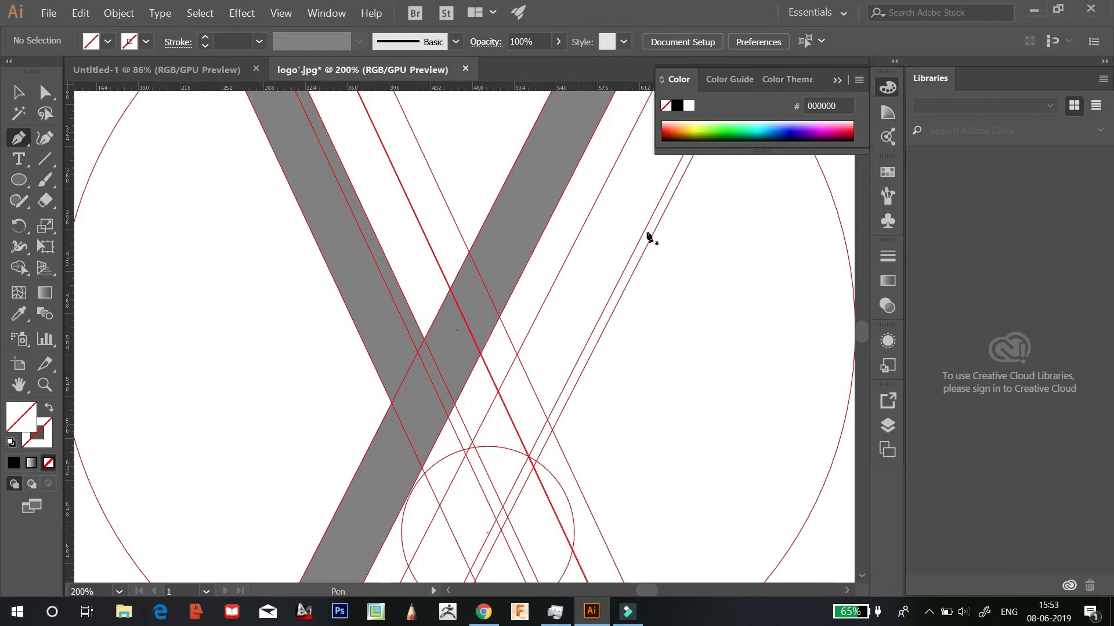
{"action": "left_click", "coordinate": [837, 80]}
{"action": "scroll", "coordinate": [725, 249], "scroll_direction": "down", "scroll_amount": 3}
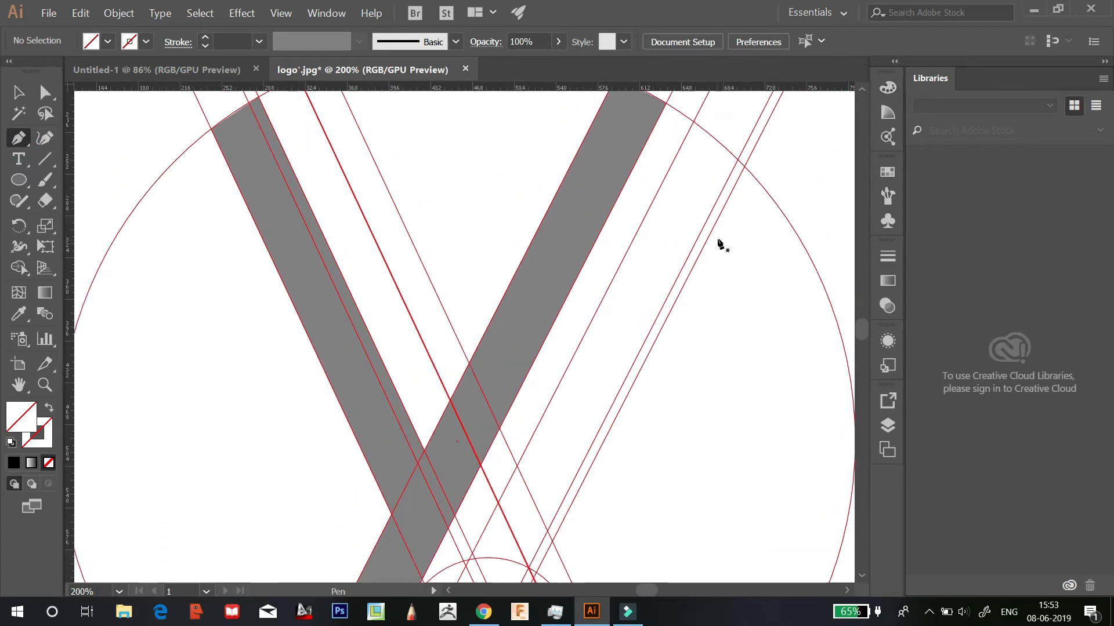
{"action": "scroll", "coordinate": [713, 192], "scroll_direction": "down", "scroll_amount": 1}
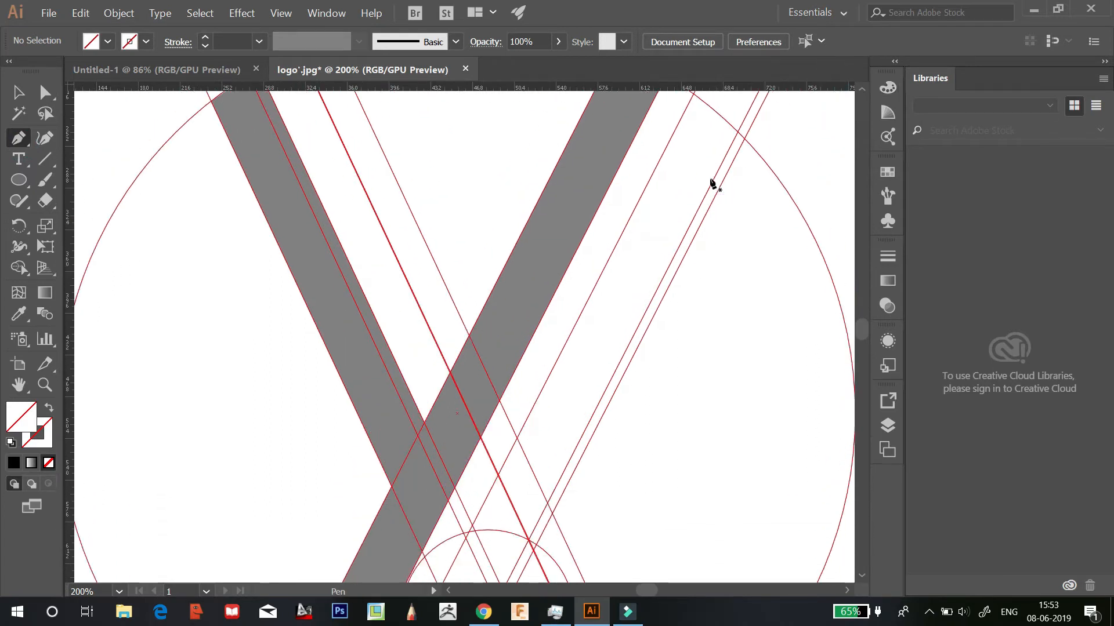
{"action": "left_click", "coordinate": [693, 108]}
{"action": "left_click", "coordinate": [739, 146]}
{"action": "scroll", "coordinate": [696, 246], "scroll_direction": "down", "scroll_amount": 10}
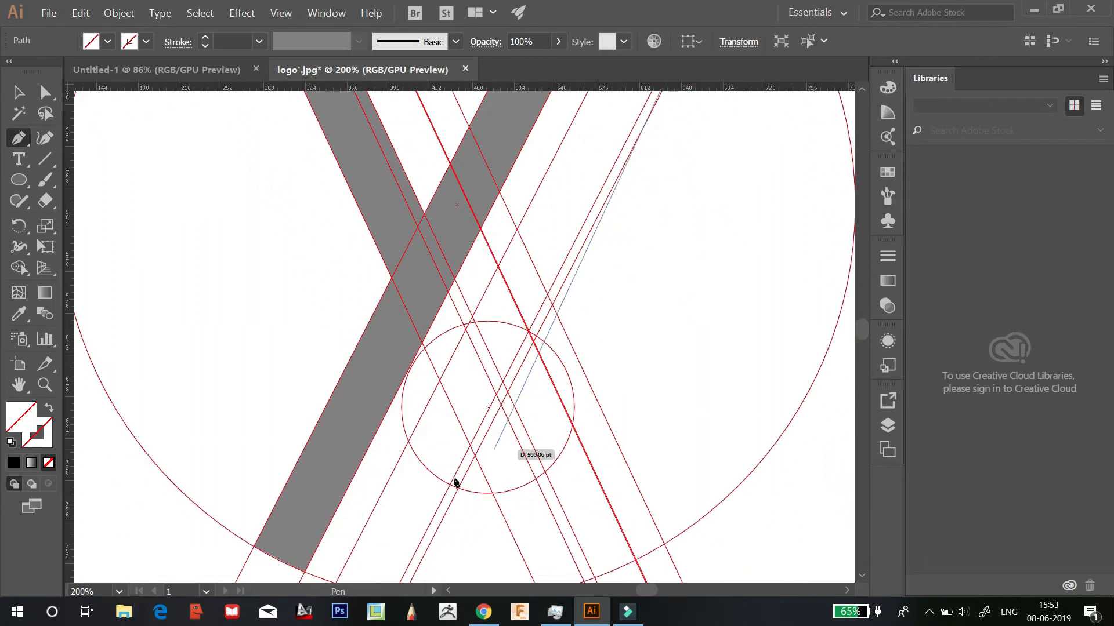
{"action": "scroll", "coordinate": [468, 474], "scroll_direction": "down", "scroll_amount": 2}
{"action": "left_click", "coordinate": [392, 555]}
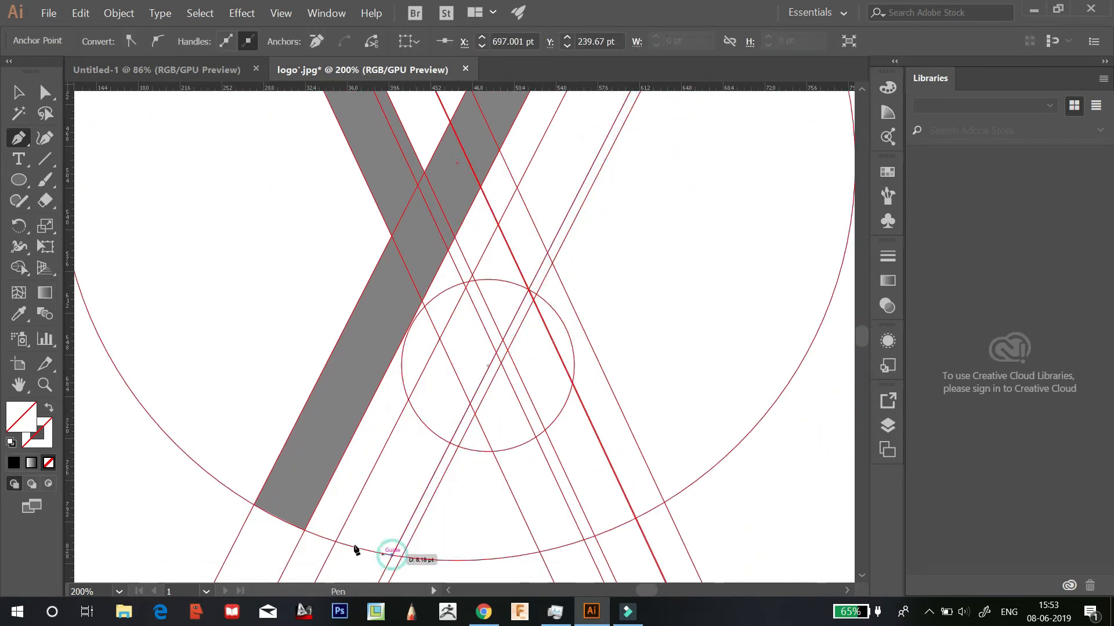
{"action": "scroll", "coordinate": [560, 250], "scroll_direction": "up", "scroll_amount": 6}
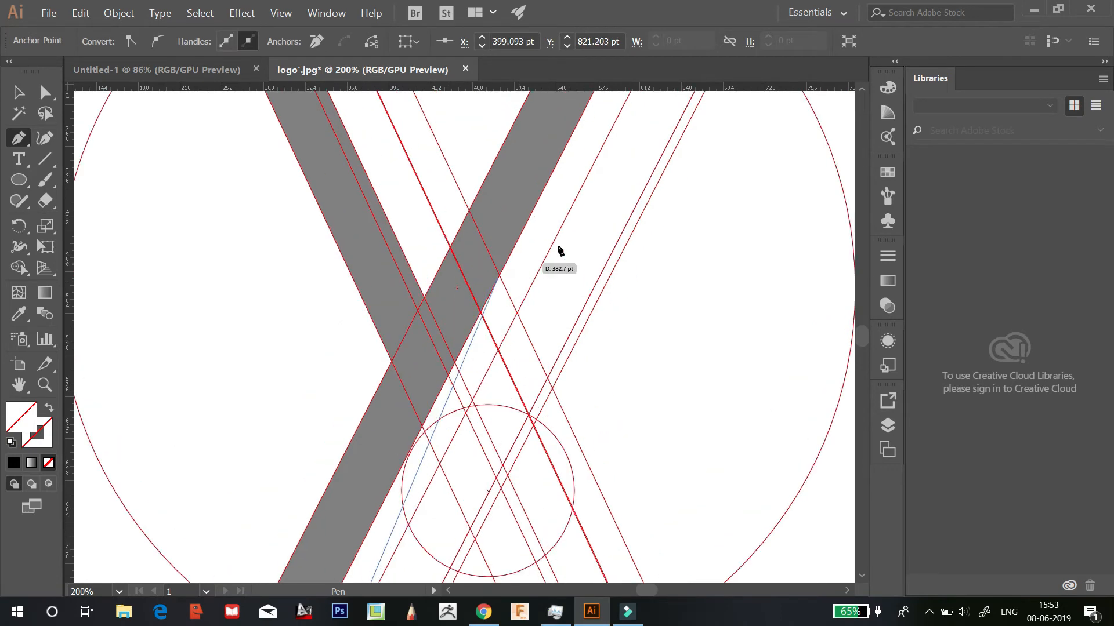
{"action": "scroll", "coordinate": [559, 250], "scroll_direction": "up", "scroll_amount": 7}
{"action": "left_click", "coordinate": [696, 123]}
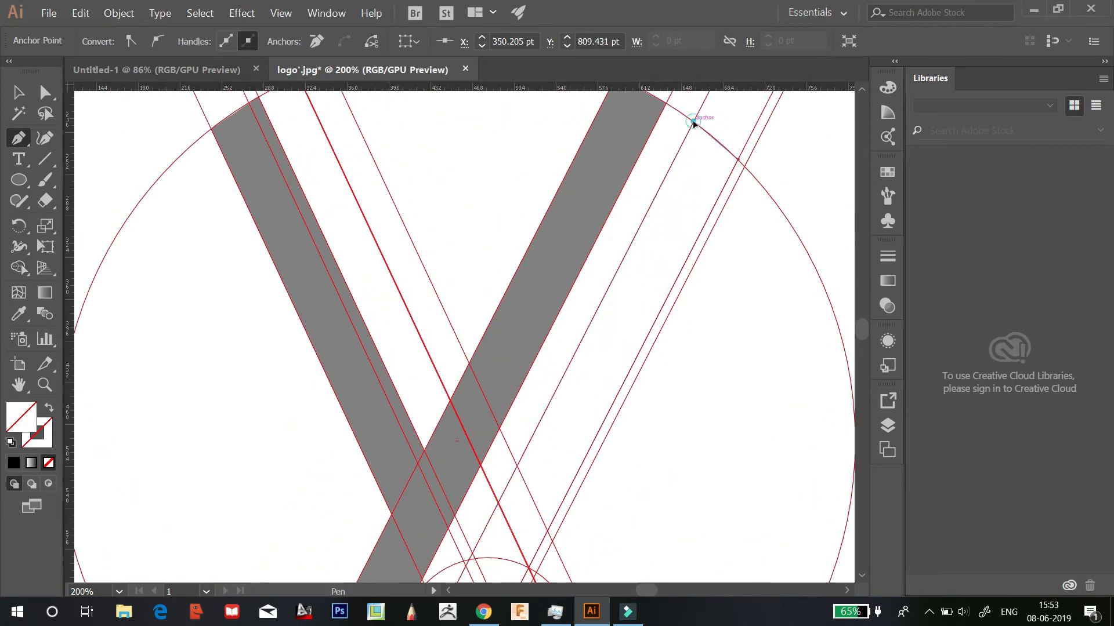
Fill the second right-leaning bar with black (000000) and set its opacity to 50%
{"action": "left_click", "coordinate": [16, 464]}
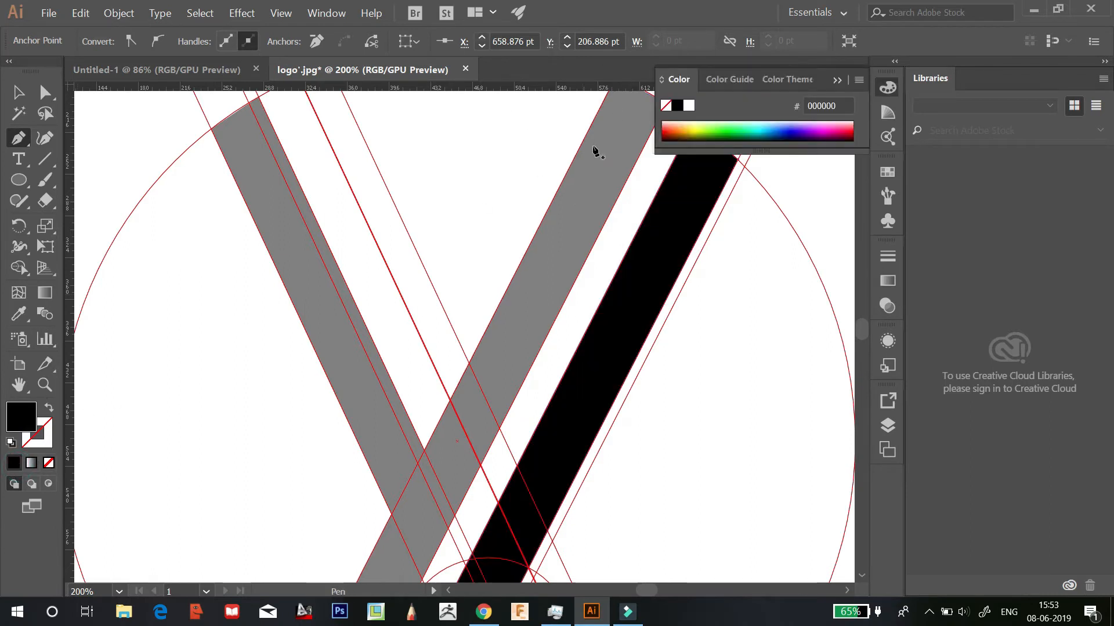
{"action": "left_click", "coordinate": [18, 92]}
{"action": "left_click", "coordinate": [649, 287]}
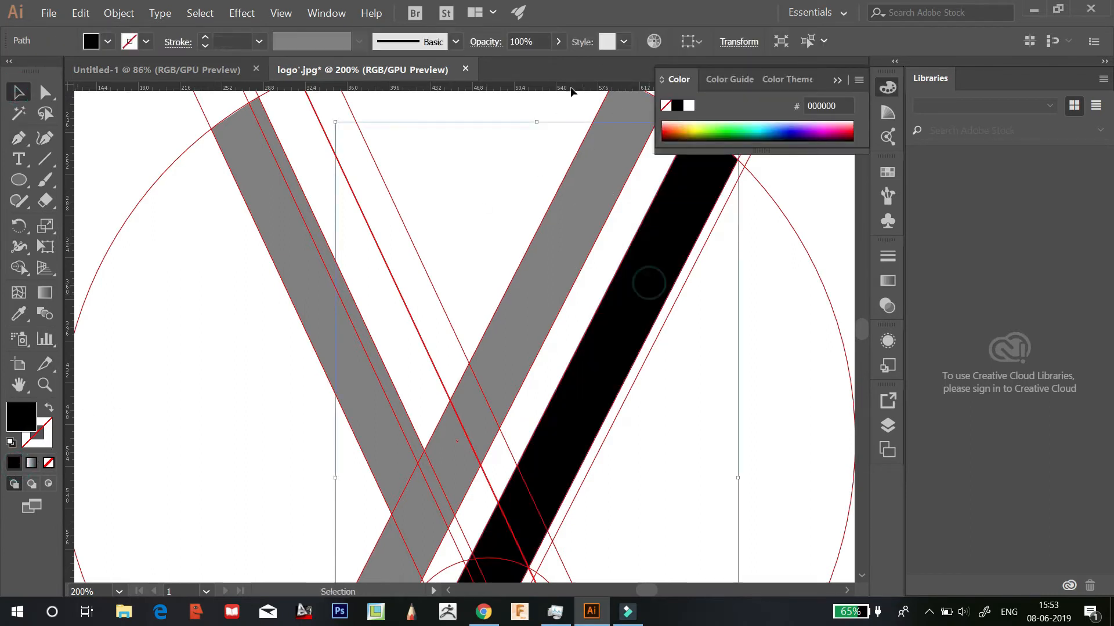
{"action": "left_click", "coordinate": [539, 40]}
{"action": "type", "text": "50"}
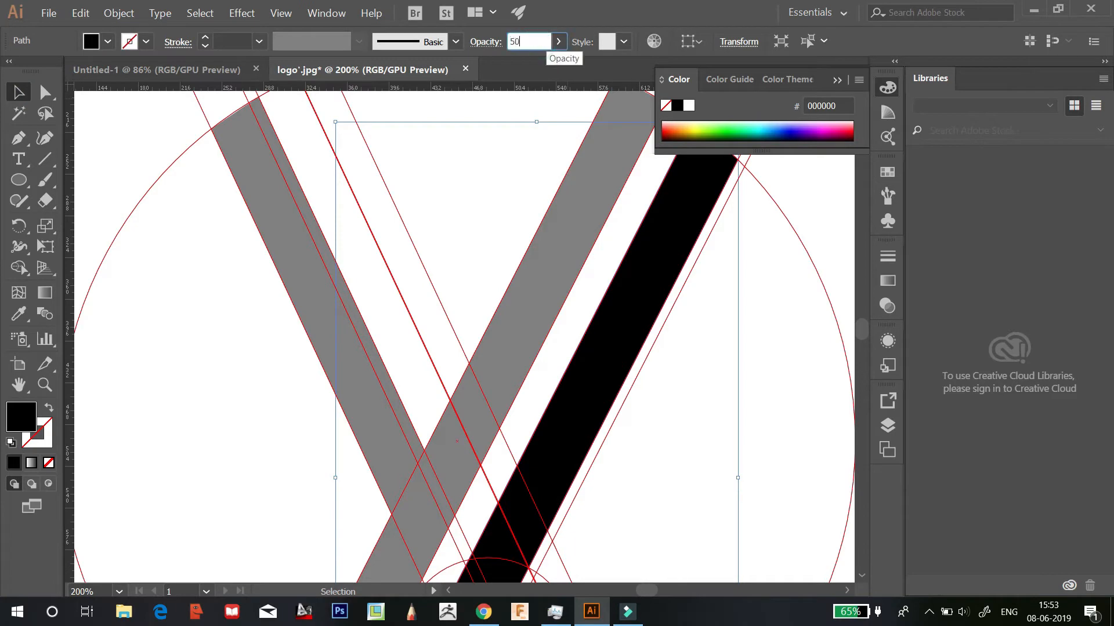
{"action": "key", "text": "Return"}
{"action": "left_click", "coordinate": [837, 80]}
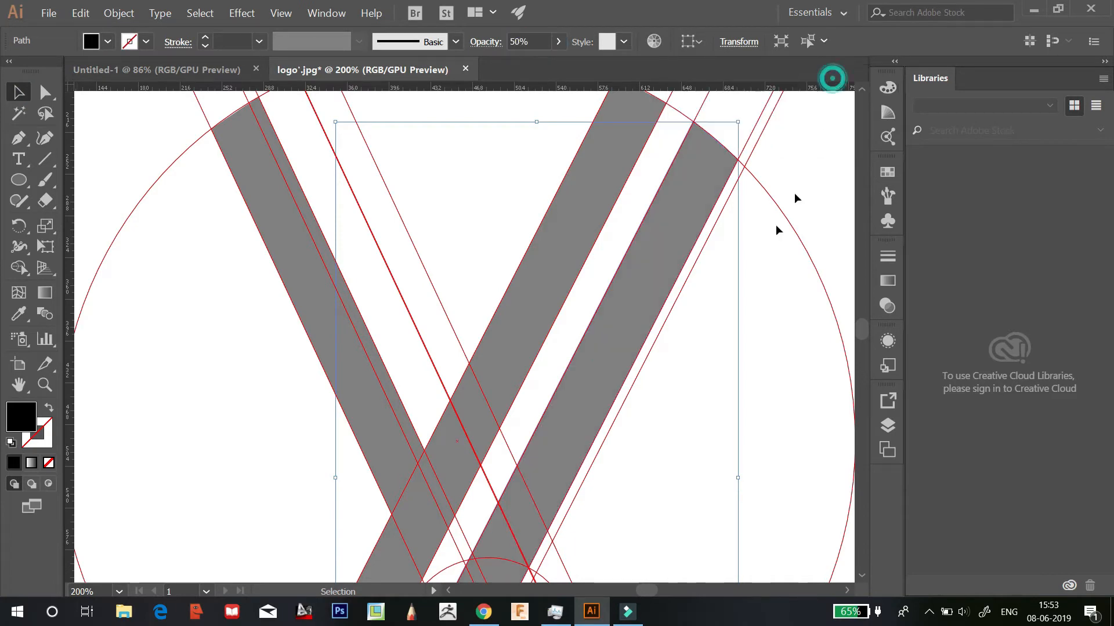
Trace a closed three-point shape from the new guide's upper circle intersection to the outer left-leaning guide, then down to the circle's lower right
{"action": "scroll", "coordinate": [763, 242], "scroll_direction": "down", "scroll_amount": 8}
{"action": "key", "text": "p"}
{"action": "key", "text": "ctrl+minus"}
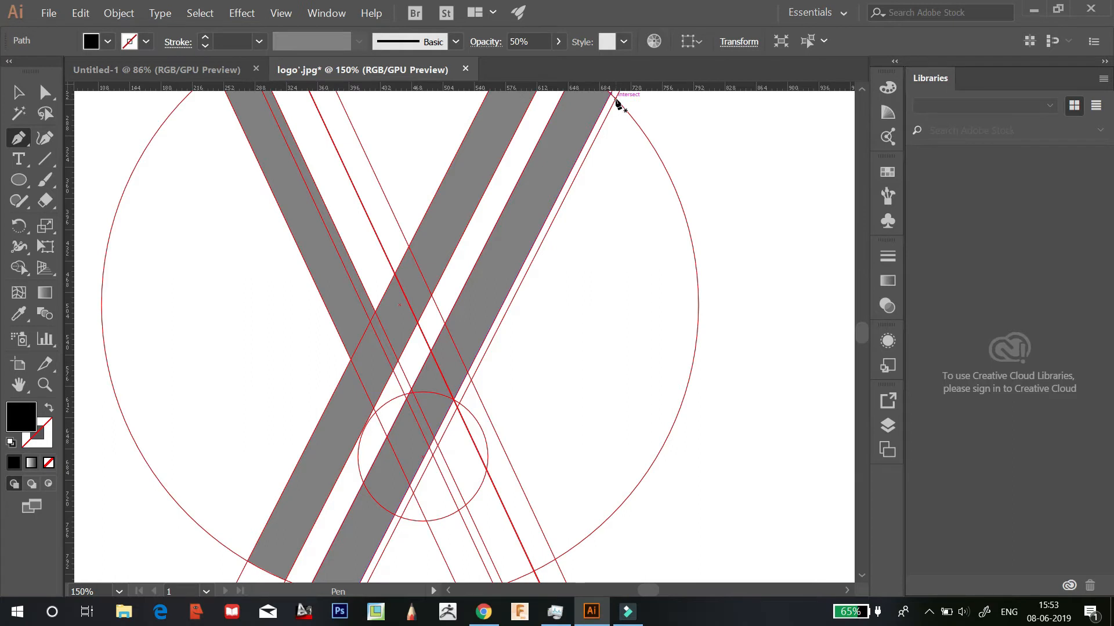
{"action": "scroll", "coordinate": [623, 174], "scroll_direction": "up", "scroll_amount": 1}
{"action": "left_click", "coordinate": [614, 125]}
{"action": "scroll", "coordinate": [585, 299], "scroll_direction": "down", "scroll_amount": 3}
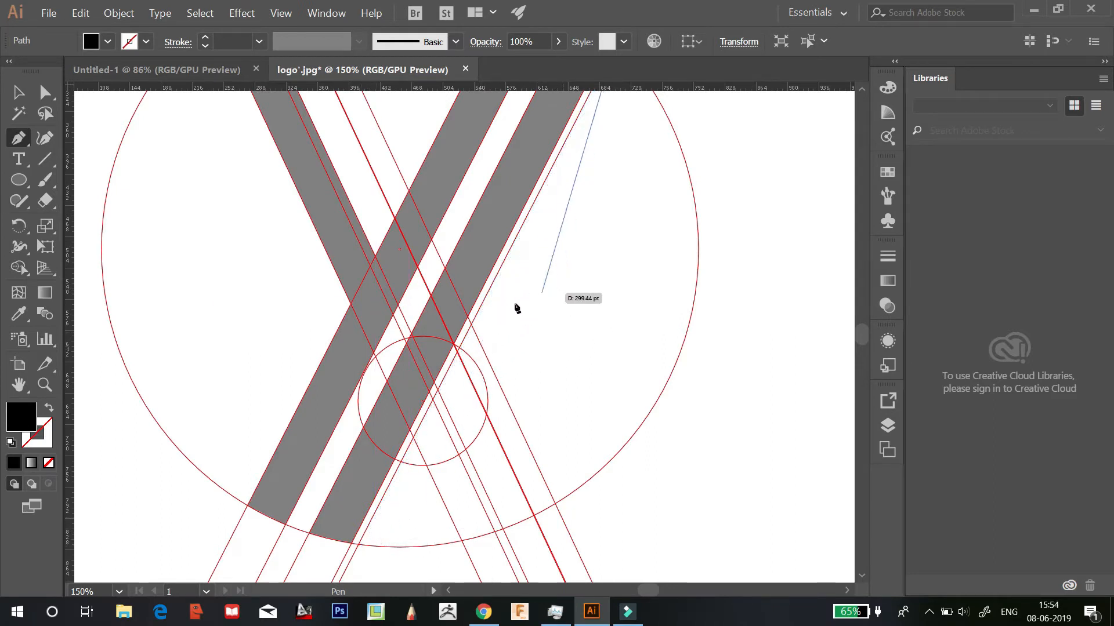
{"action": "left_click", "coordinate": [470, 322]}
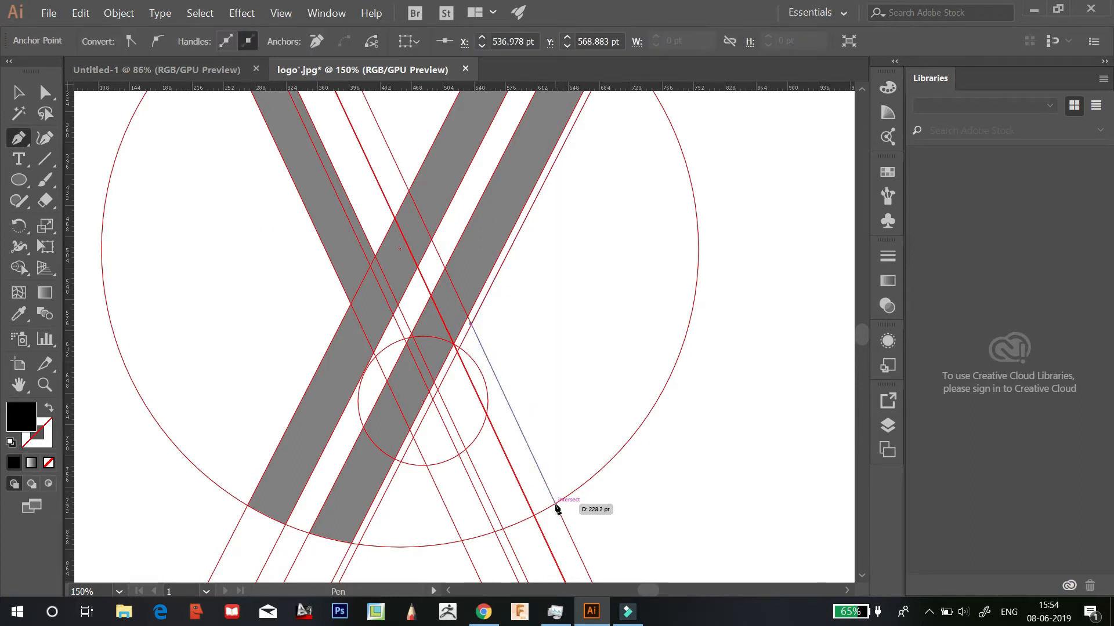
{"action": "left_click", "coordinate": [557, 511]}
{"action": "scroll", "coordinate": [595, 220], "scroll_direction": "up", "scroll_amount": 4}
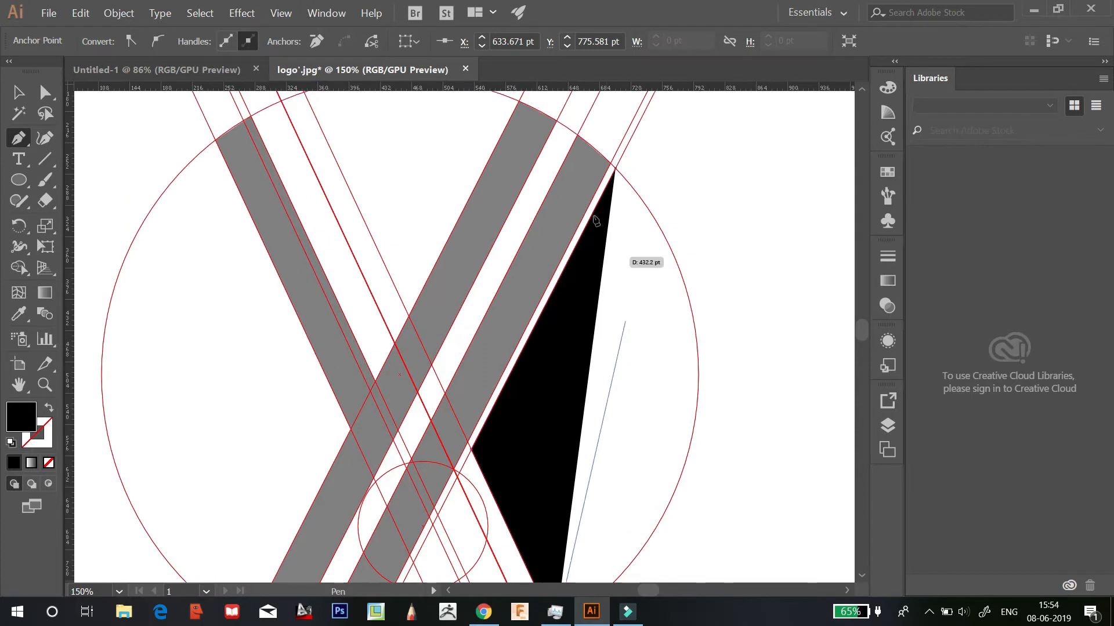
{"action": "left_click", "coordinate": [613, 168]}
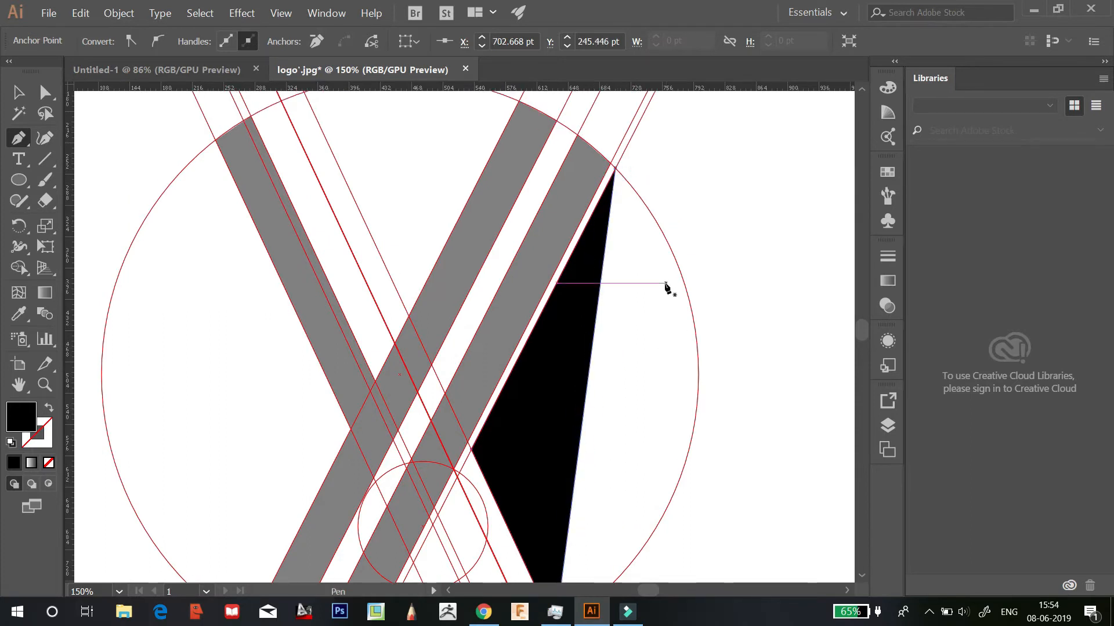
Bend the black shape's straight outer edge outward into a curve reaching the large circle guide
{"action": "scroll", "coordinate": [638, 334], "scroll_direction": "down", "scroll_amount": 1}
{"action": "scroll", "coordinate": [637, 330], "scroll_direction": "down", "scroll_amount": 1}
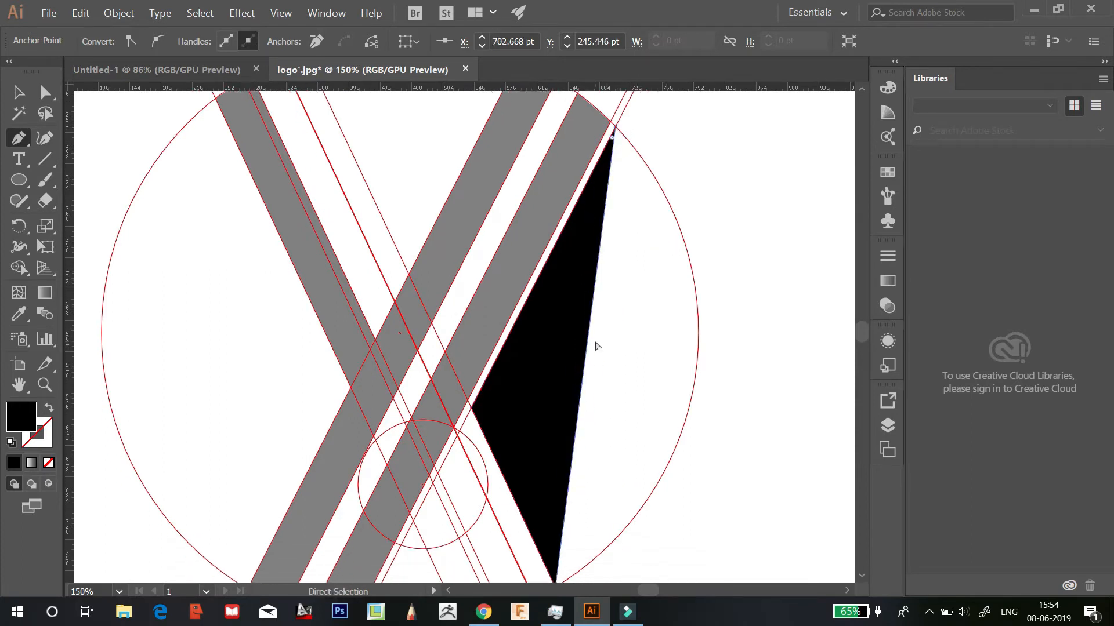
{"action": "key", "text": "ctrl+plus"}
{"action": "scroll", "coordinate": [577, 355], "scroll_direction": "down", "scroll_amount": 3}
{"action": "scroll", "coordinate": [580, 360], "scroll_direction": "down", "scroll_amount": 6}
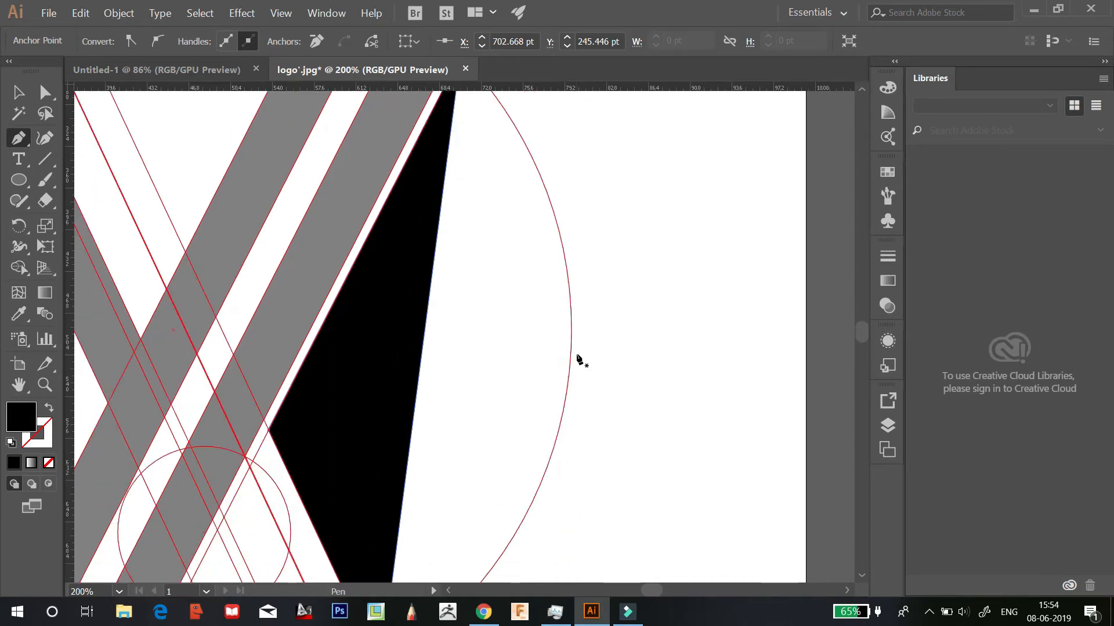
{"action": "key", "text": "alt"}
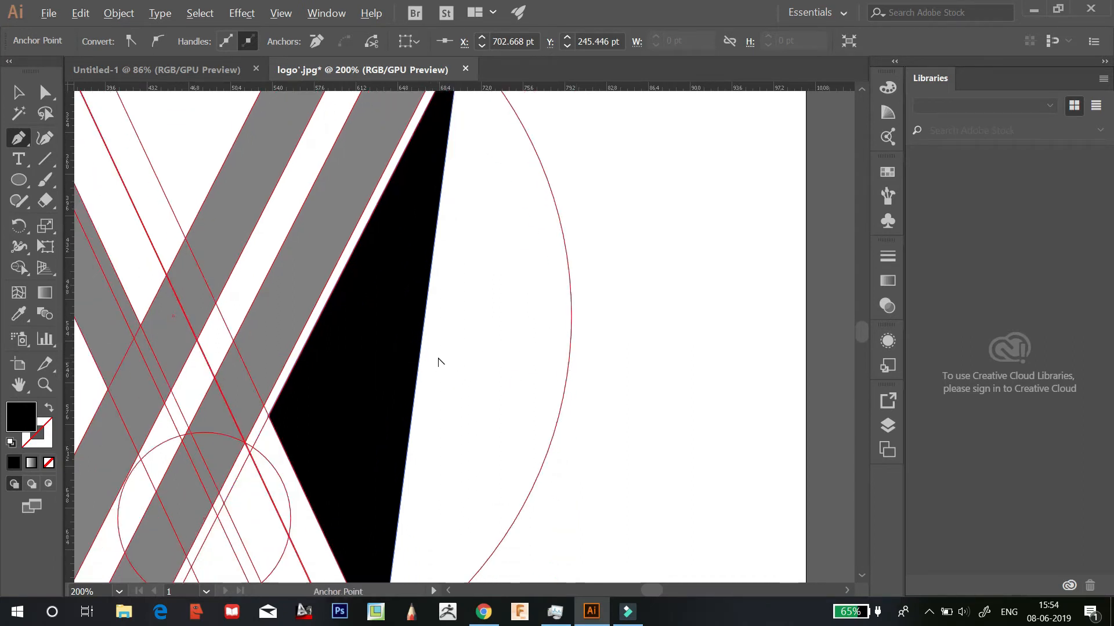
{"action": "left_click_drag", "start_coordinate": [422, 346], "coordinate": [569, 367]}
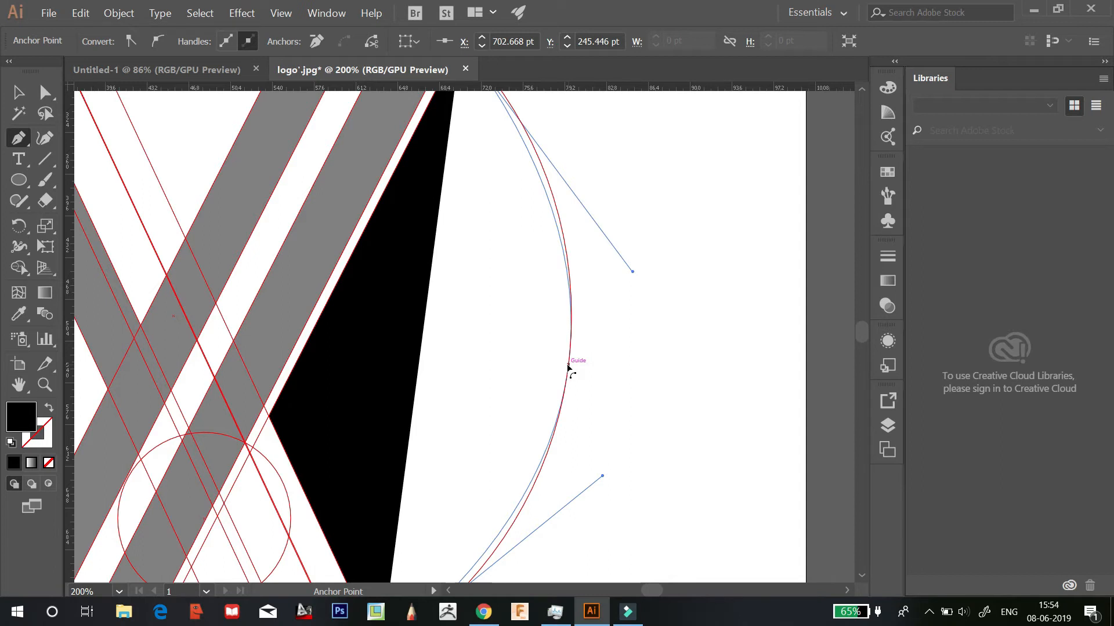
{"action": "left_click_drag", "start_coordinate": [568, 367], "coordinate": [572, 373]}
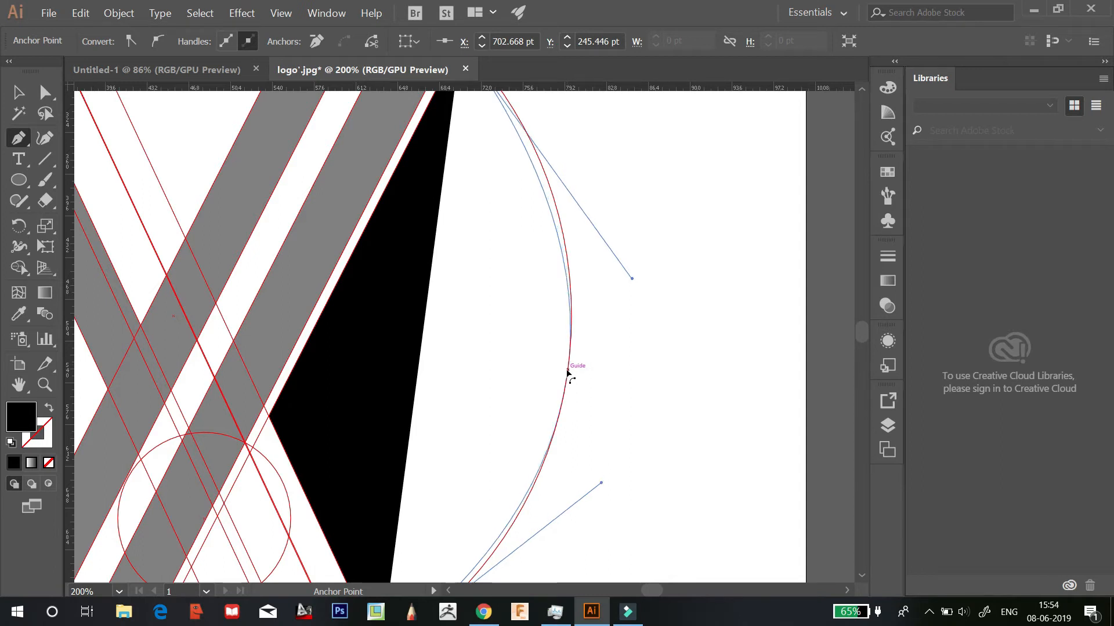
Adjust the upper and lower direction handles of the black shape's curved edge to follow the large circle guide
{"action": "left_click_drag", "start_coordinate": [631, 278], "coordinate": [631, 227]}
{"action": "scroll", "coordinate": [602, 263], "scroll_direction": "up", "scroll_amount": 1}
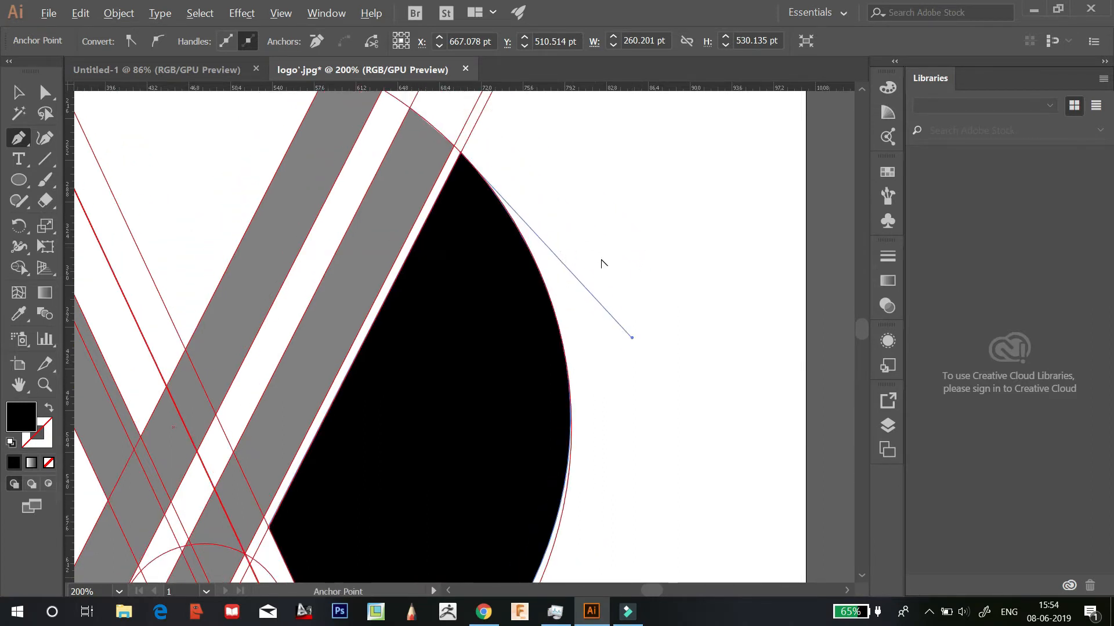
{"action": "scroll", "coordinate": [629, 348], "scroll_direction": "down", "scroll_amount": 5}
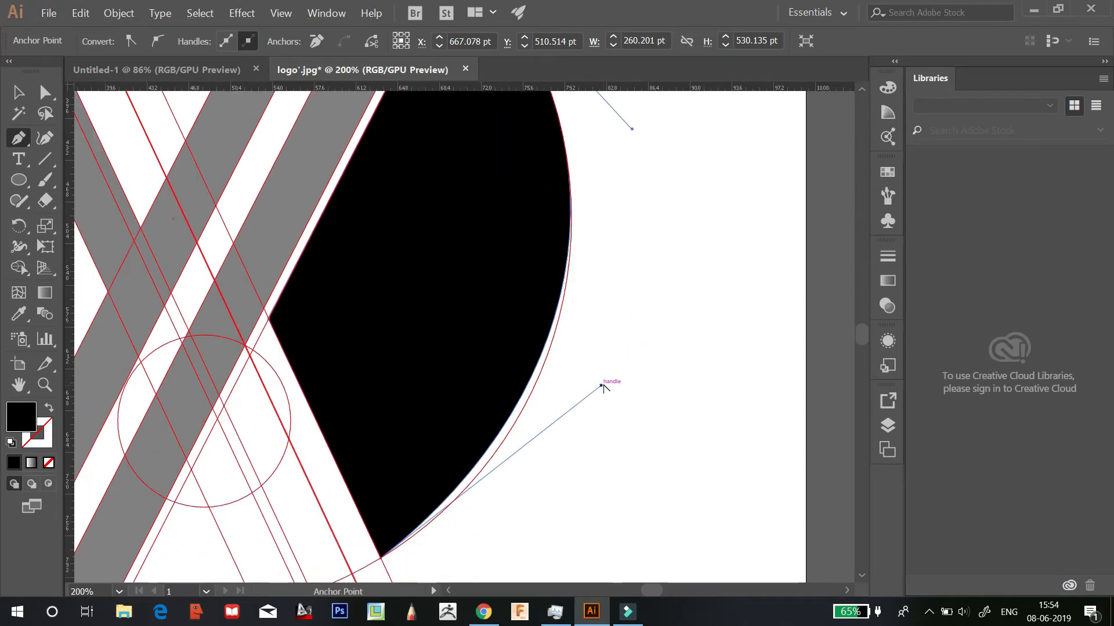
{"action": "left_click_drag", "start_coordinate": [602, 387], "coordinate": [602, 422]}
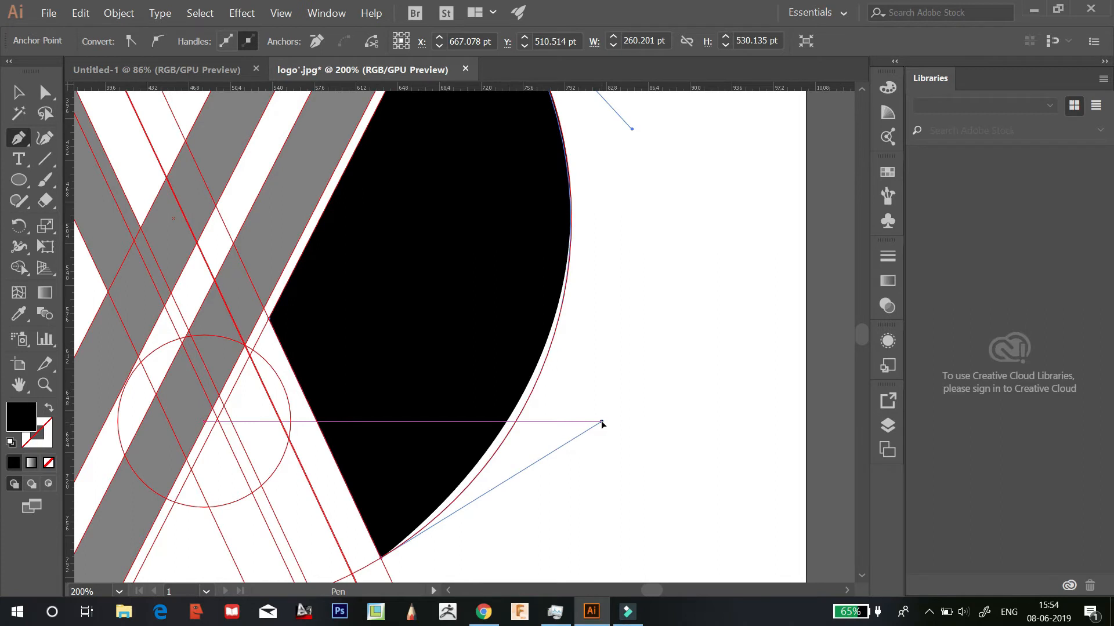
{"action": "scroll", "coordinate": [604, 331], "scroll_direction": "up", "scroll_amount": 3}
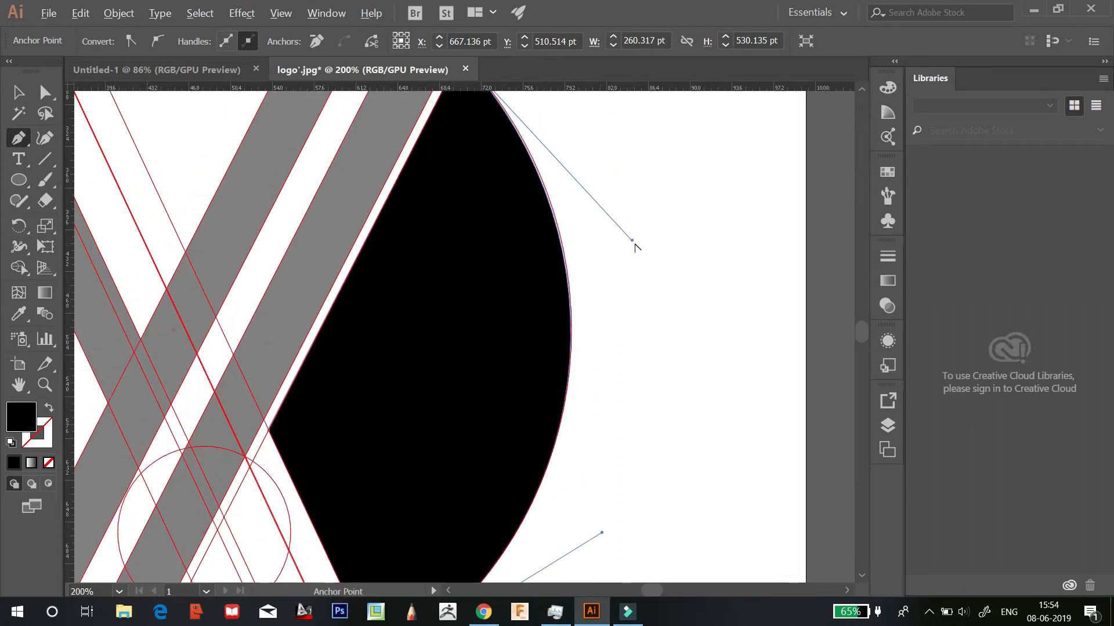
Adjust the upper and lower curve handles of the black circular segment so its outer arc follows the large guide circle
{"action": "left_click_drag", "start_coordinate": [631, 240], "coordinate": [625, 216]}
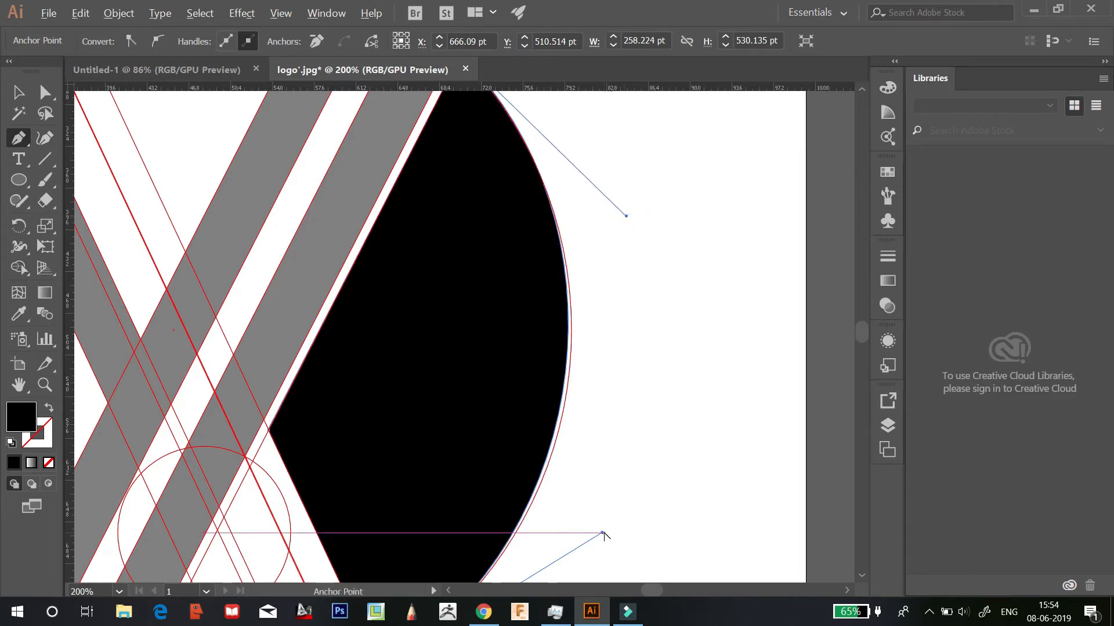
{"action": "left_click_drag", "start_coordinate": [602, 534], "coordinate": [614, 524]}
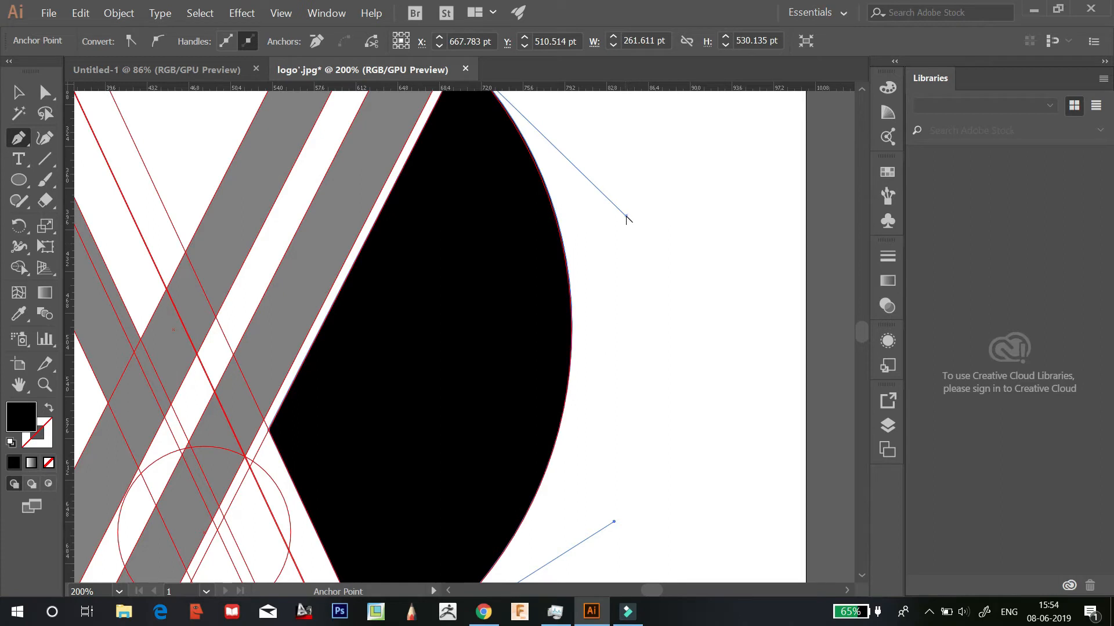
{"action": "left_click_drag", "start_coordinate": [620, 219], "coordinate": [624, 218]}
Set the black circular segment's opacity to 50%
{"action": "left_click", "coordinate": [14, 91]}
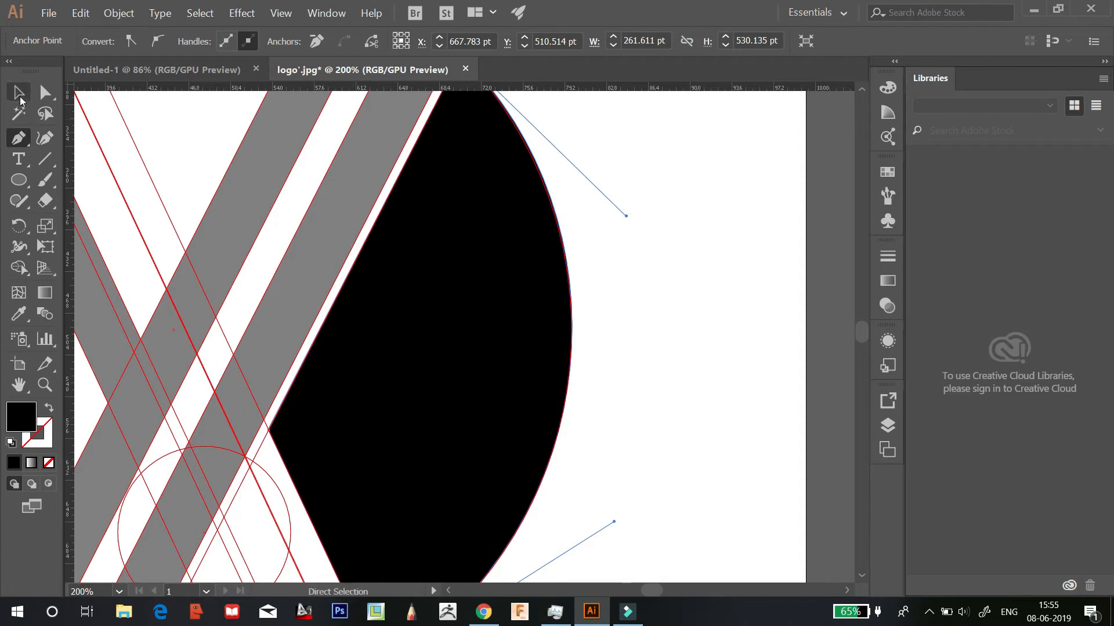
{"action": "left_click", "coordinate": [530, 293]}
{"action": "left_click", "coordinate": [518, 39]}
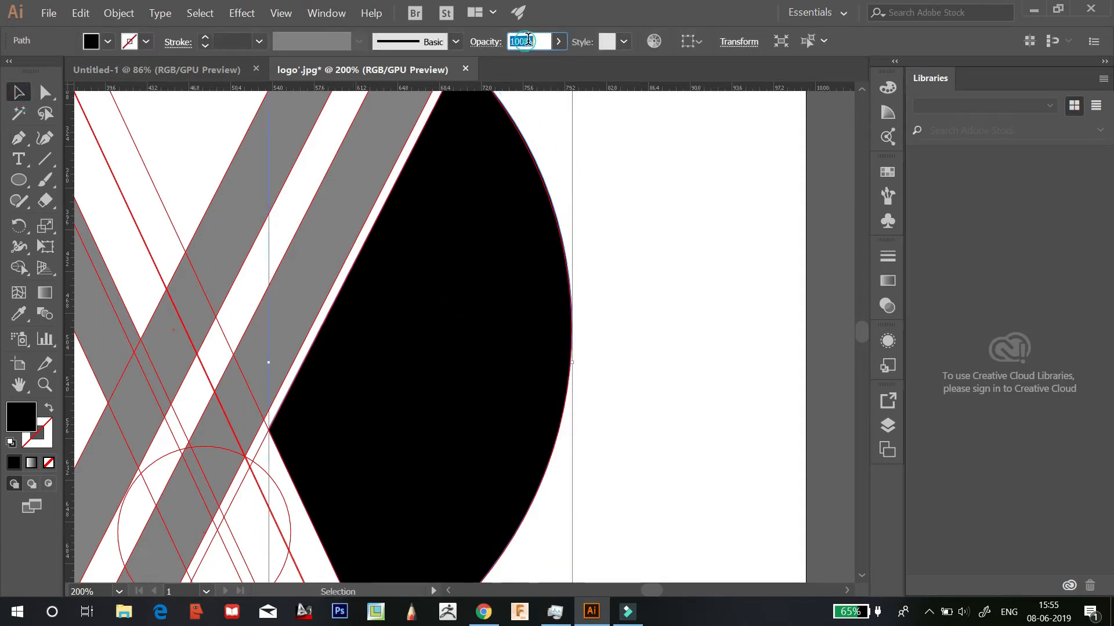
{"action": "type", "text": "50"}
{"action": "key", "text": "Return"}
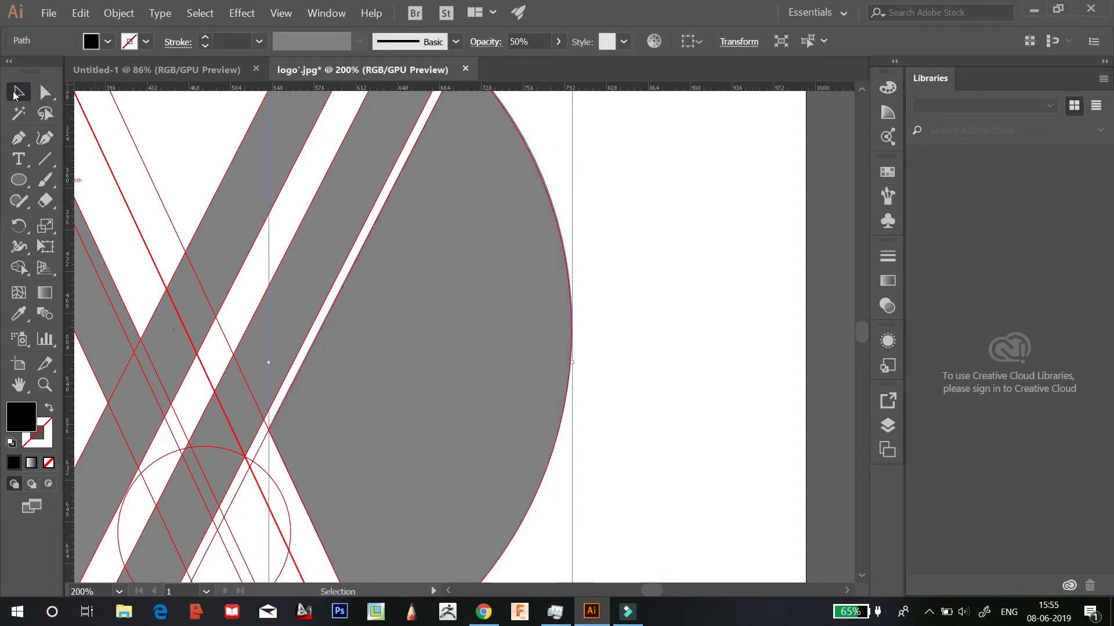
Readjust both curve handles of the semi-transparent segment to match its outer arc more closely to the guide circle
{"action": "left_click", "coordinate": [18, 138]}
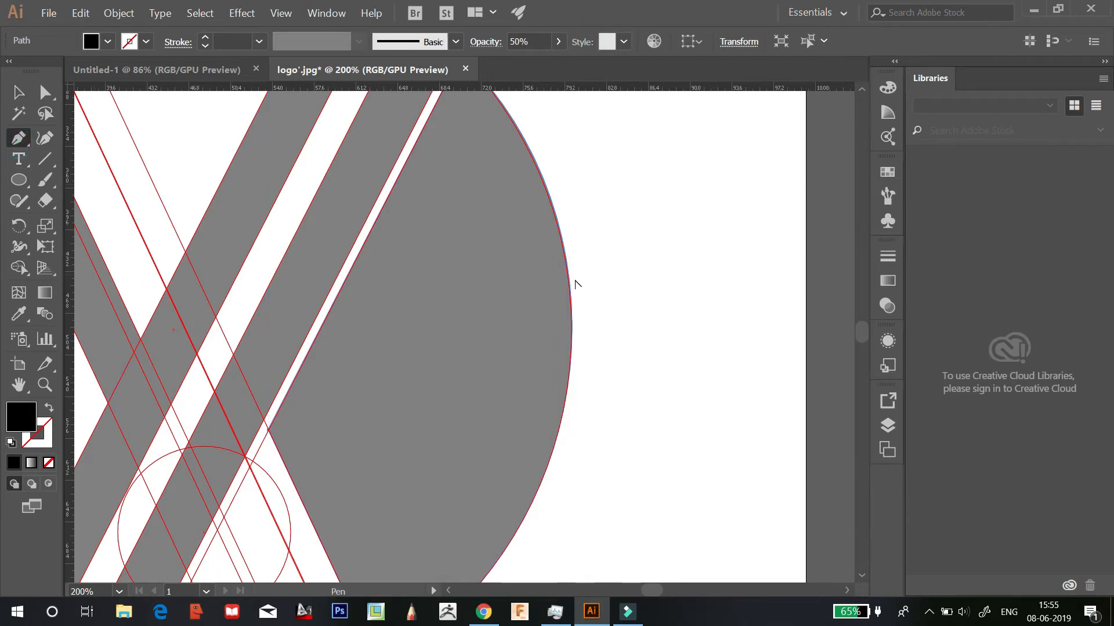
{"action": "left_click", "coordinate": [572, 360]}
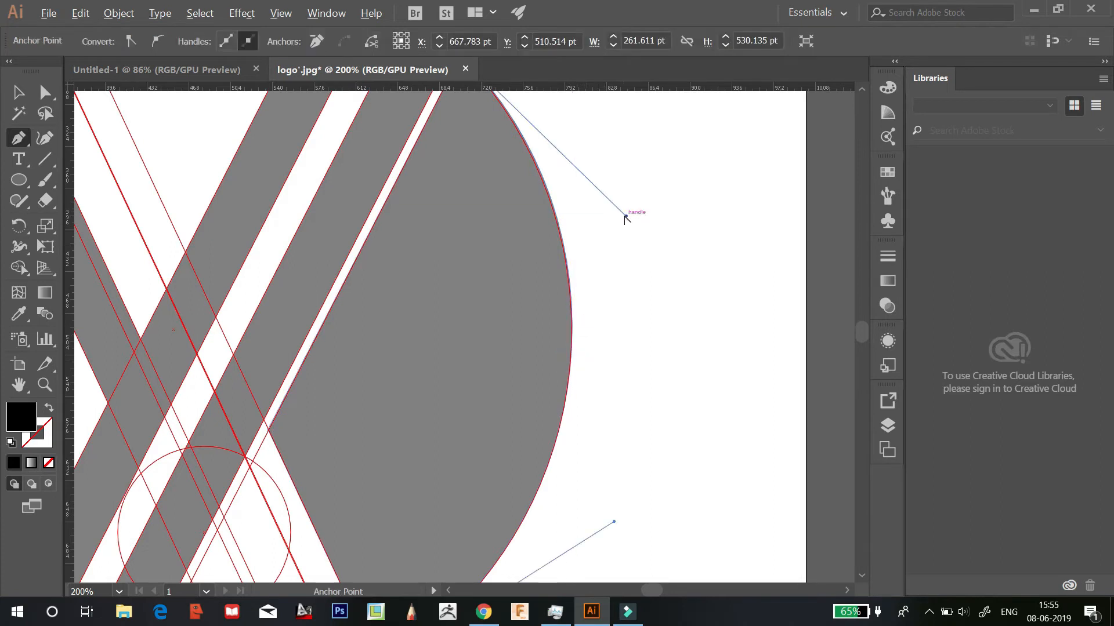
{"action": "mouse_move", "coordinate": [627, 216]}
{"action": "left_mouse_down"}
{"action": "mouse_move", "coordinate": [616, 218]}
{"action": "mouse_move", "coordinate": [620, 208]}
{"action": "left_mouse_up"}
{"action": "scroll", "coordinate": [612, 290], "scroll_direction": "down", "scroll_amount": 3}
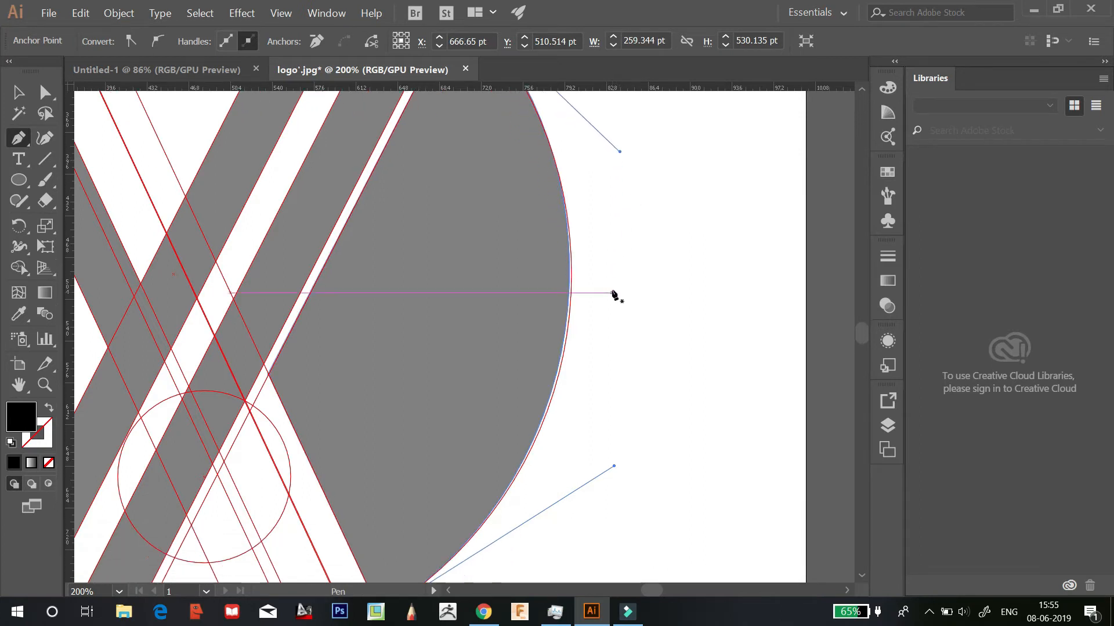
{"action": "scroll", "coordinate": [612, 400], "scroll_direction": "down", "scroll_amount": 2}
{"action": "mouse_move", "coordinate": [614, 396]}
{"action": "left_mouse_down"}
{"action": "mouse_move", "coordinate": [622, 381]}
{"action": "mouse_move", "coordinate": [621, 394]}
{"action": "left_mouse_up"}
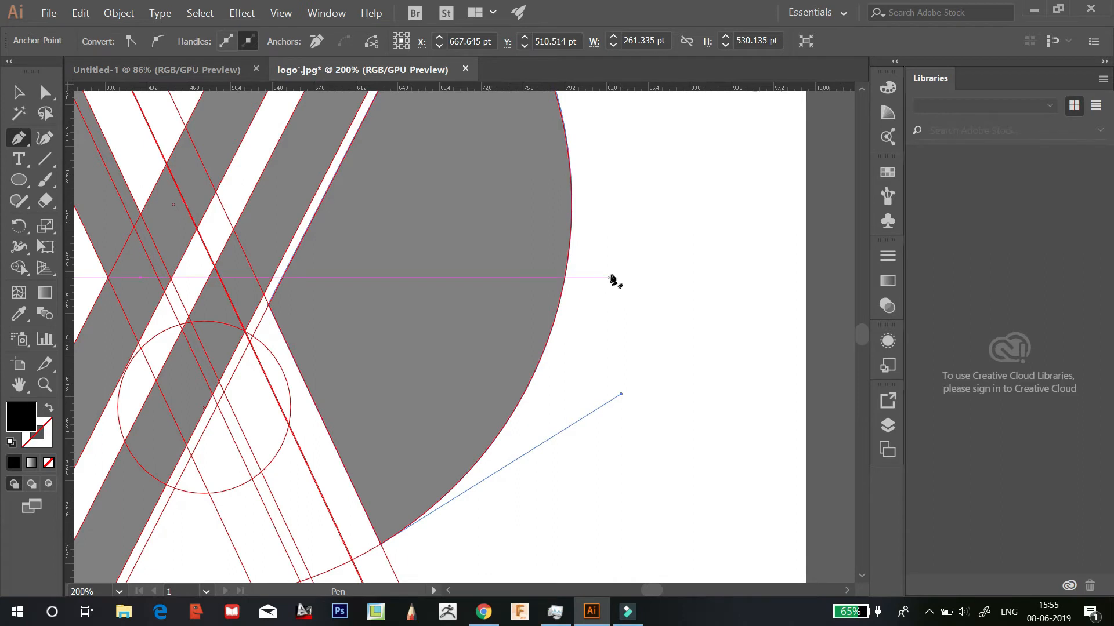
{"action": "scroll", "coordinate": [614, 279], "scroll_direction": "up", "scroll_amount": 4}
{"action": "scroll", "coordinate": [614, 279], "scroll_direction": "up", "scroll_amount": 4}
{"action": "mouse_move", "coordinate": [620, 332]}
{"action": "left_mouse_down"}
{"action": "mouse_move", "coordinate": [580, 292]}
{"action": "mouse_move", "coordinate": [611, 314]}
{"action": "mouse_move", "coordinate": [617, 347]}
{"action": "left_mouse_up"}
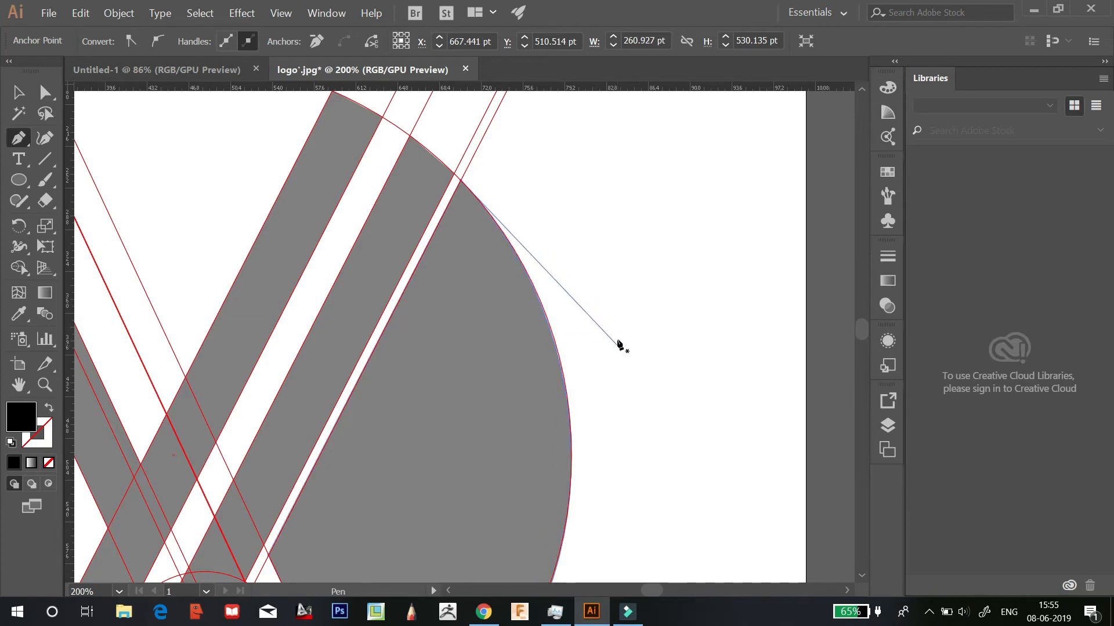
Fine-tune the segment's lower curve handle so the lower part of its arc follows the guide circle
{"action": "scroll", "coordinate": [618, 349], "scroll_direction": "down", "scroll_amount": 3}
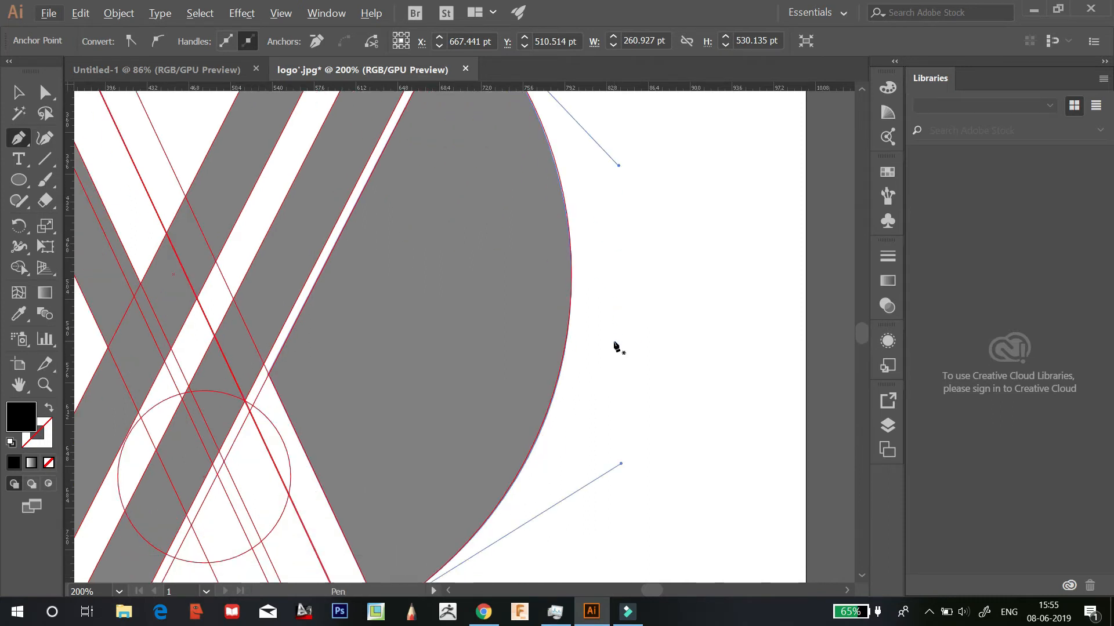
{"action": "left_click_drag", "start_coordinate": [621, 463], "coordinate": [621, 460]}
{"action": "scroll", "coordinate": [617, 317], "scroll_direction": "up", "scroll_amount": 1}
{"action": "scroll", "coordinate": [590, 436], "scroll_direction": "down", "scroll_amount": 6}
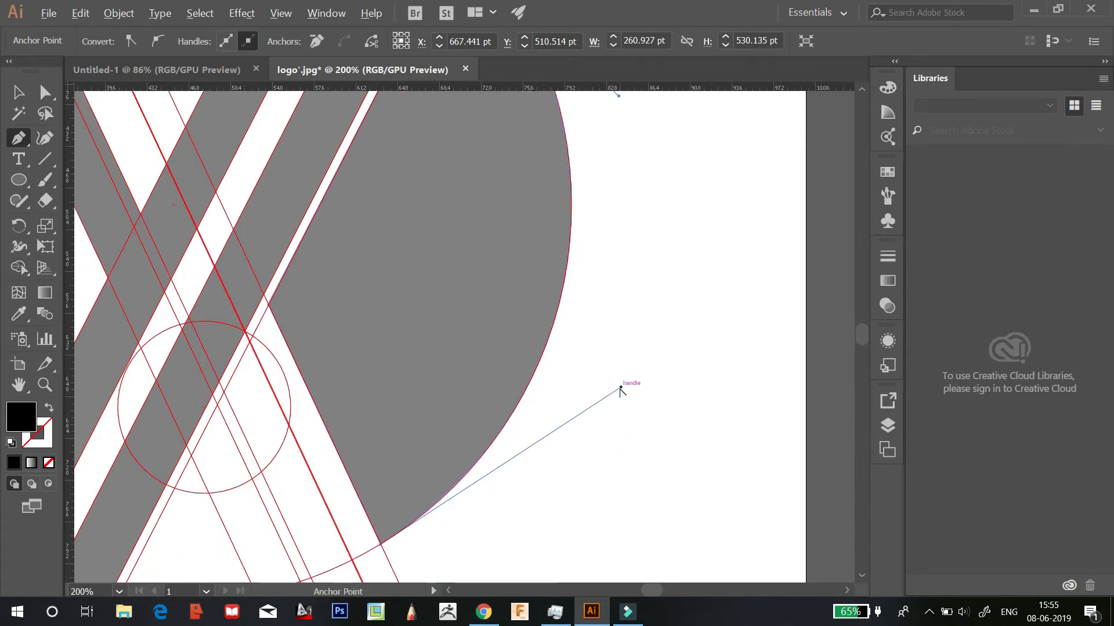
{"action": "left_click_drag", "start_coordinate": [621, 388], "coordinate": [620, 386]}
Try another small adjustment of the segment's upper curve handle and compare its arc with the guide circle
{"action": "scroll", "coordinate": [613, 273], "scroll_direction": "up", "scroll_amount": 1}
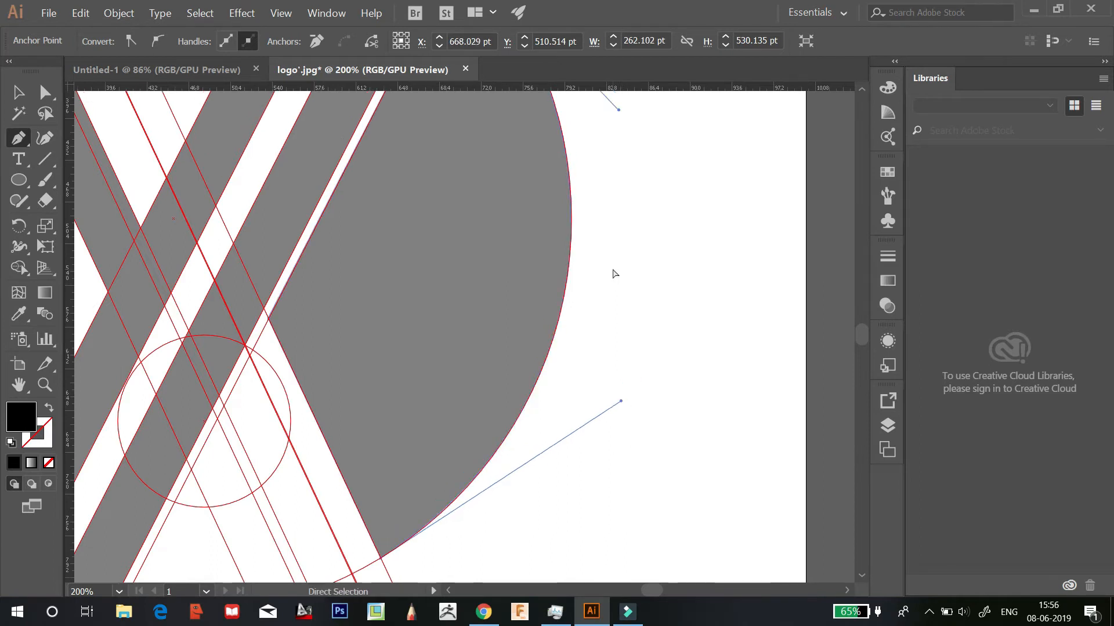
{"action": "scroll", "coordinate": [613, 273], "scroll_direction": "up", "scroll_amount": 3}
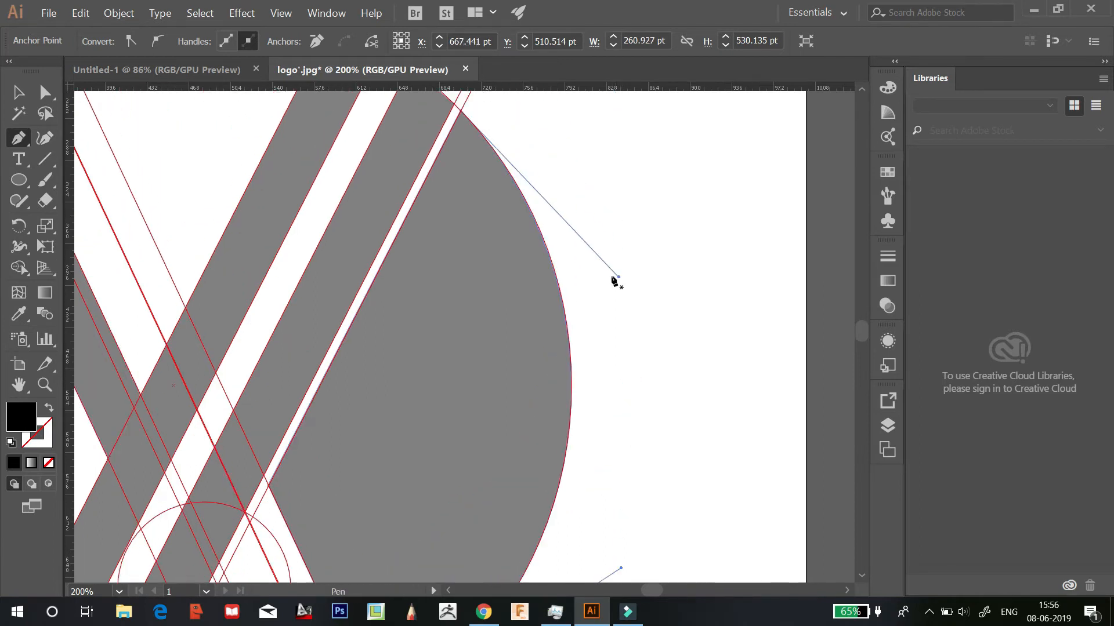
{"action": "left_click_drag", "start_coordinate": [619, 278], "coordinate": [618, 271]}
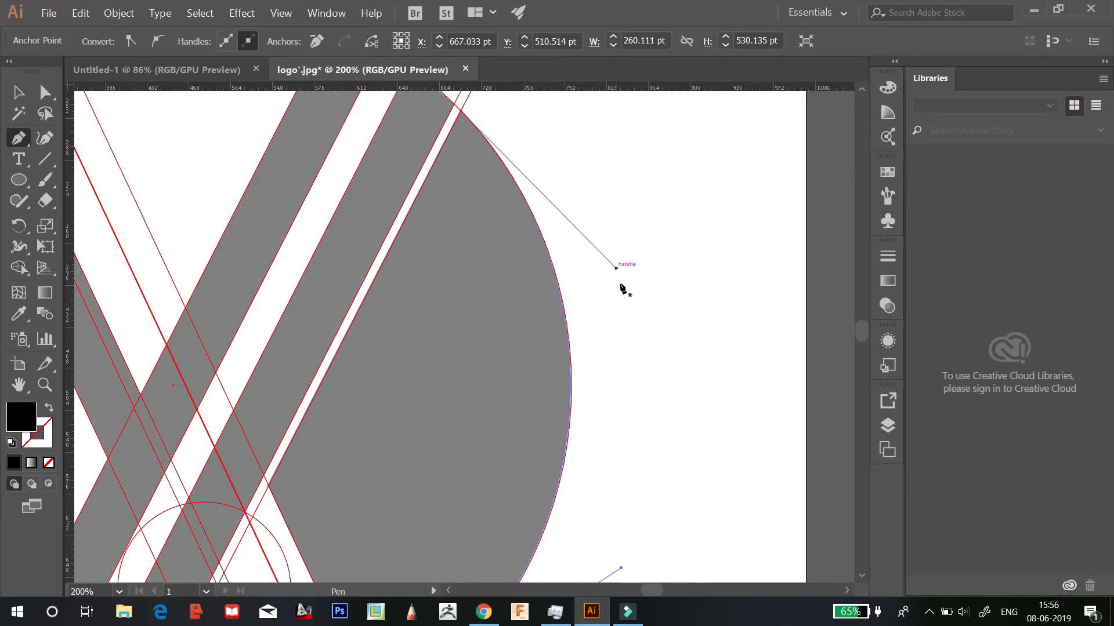
{"action": "scroll", "coordinate": [621, 289], "scroll_direction": "down", "scroll_amount": 2}
{"action": "scroll", "coordinate": [622, 288], "scroll_direction": "up", "scroll_amount": 2}
{"action": "scroll", "coordinate": [625, 283], "scroll_direction": "up", "scroll_amount": 1}
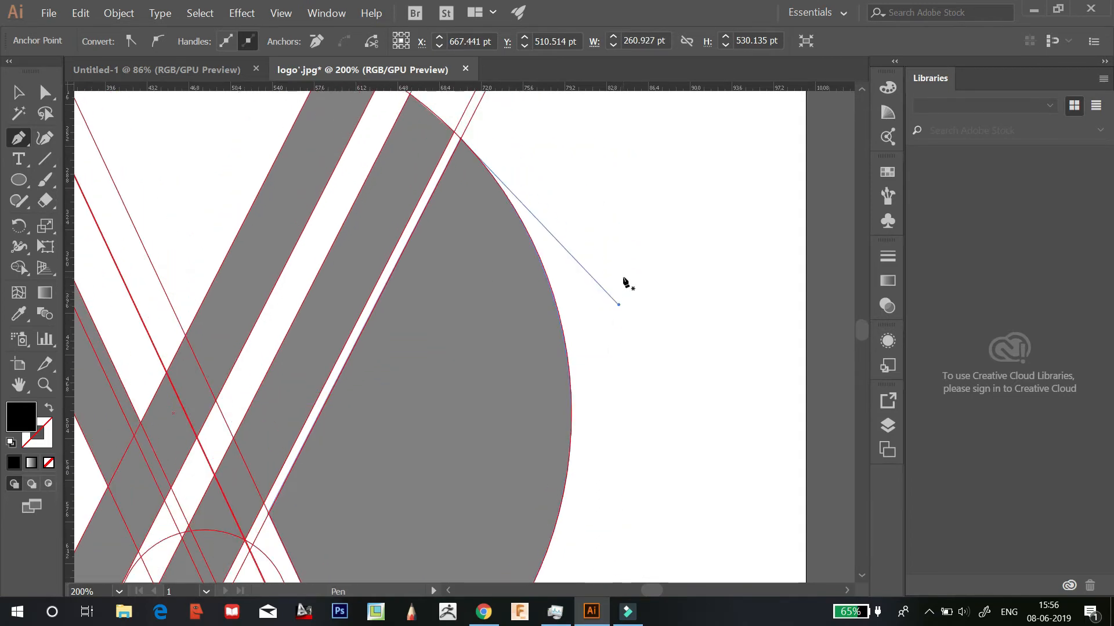
{"action": "scroll", "coordinate": [622, 284], "scroll_direction": "down", "scroll_amount": 4}
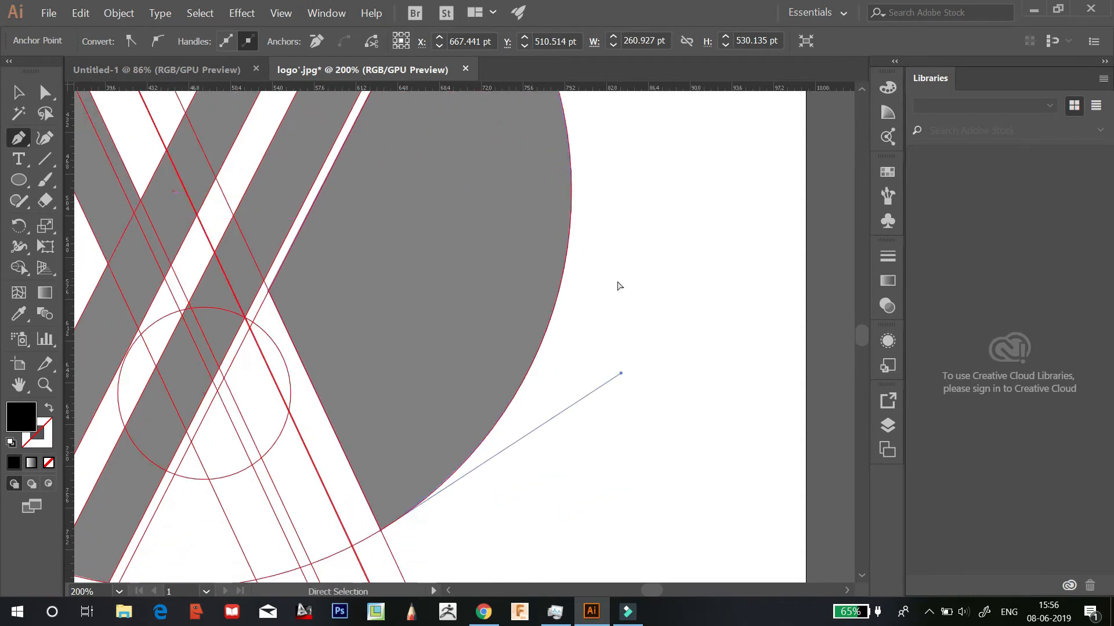
Start a Pen path on the large guide circle, from the guide line beside the second stripe's lower end to the inner diagonal guide near the segment
{"action": "key", "text": "ctrl+minus"}
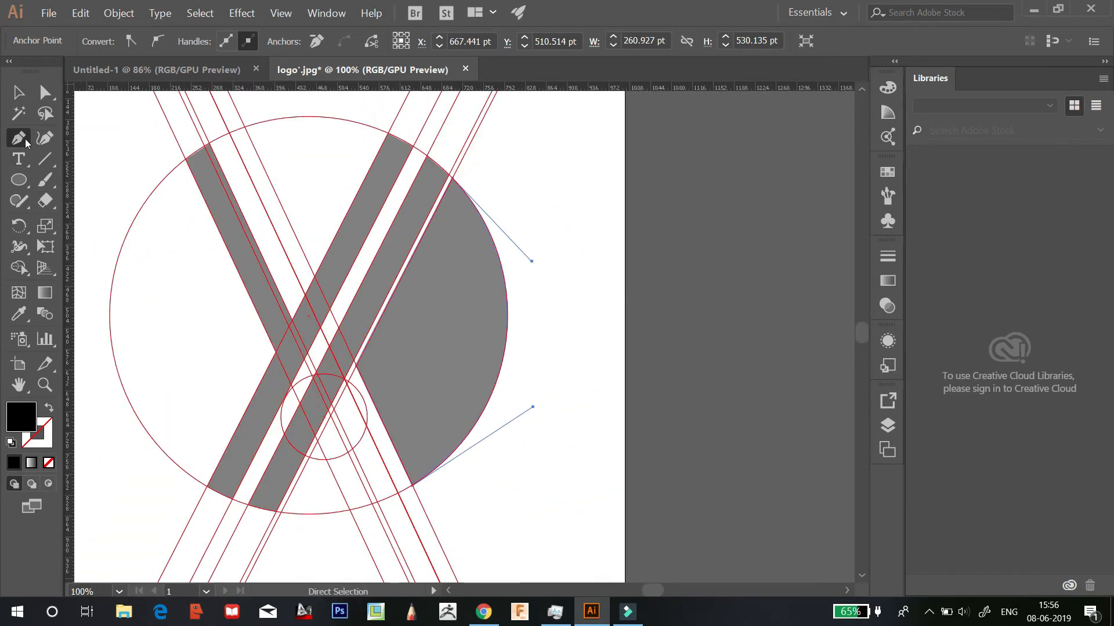
{"action": "left_click", "coordinate": [283, 513]}
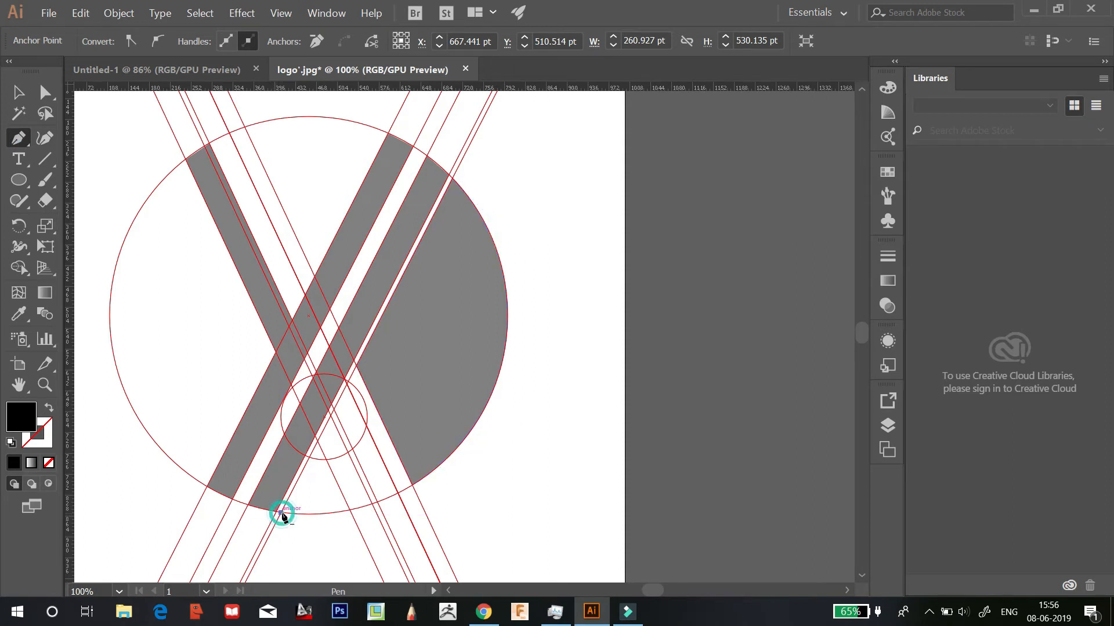
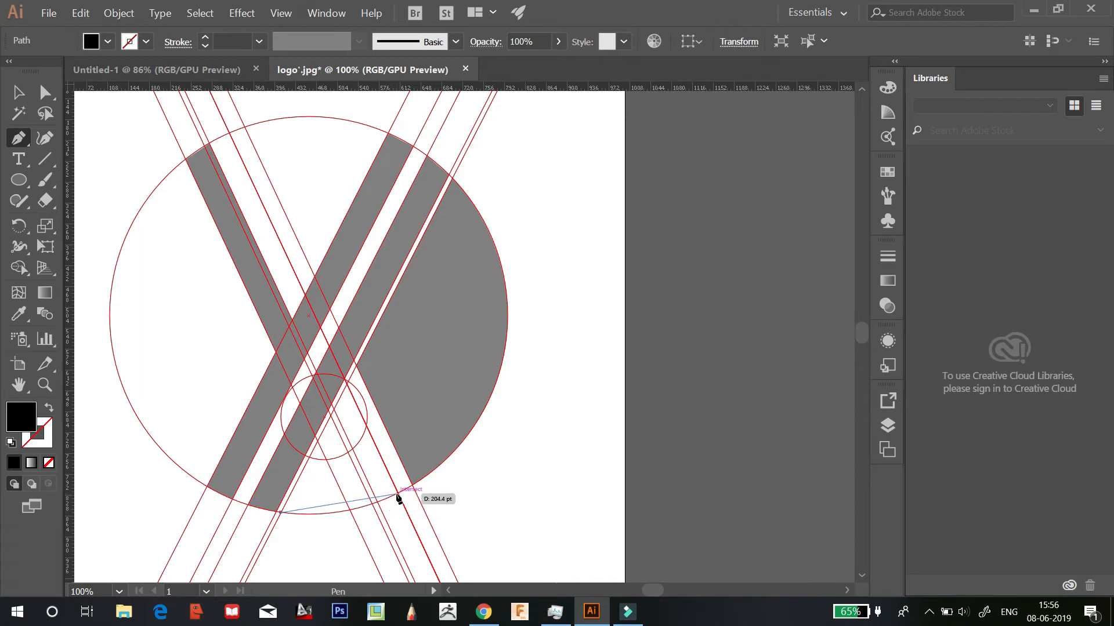
{"action": "left_click", "coordinate": [396, 495]}
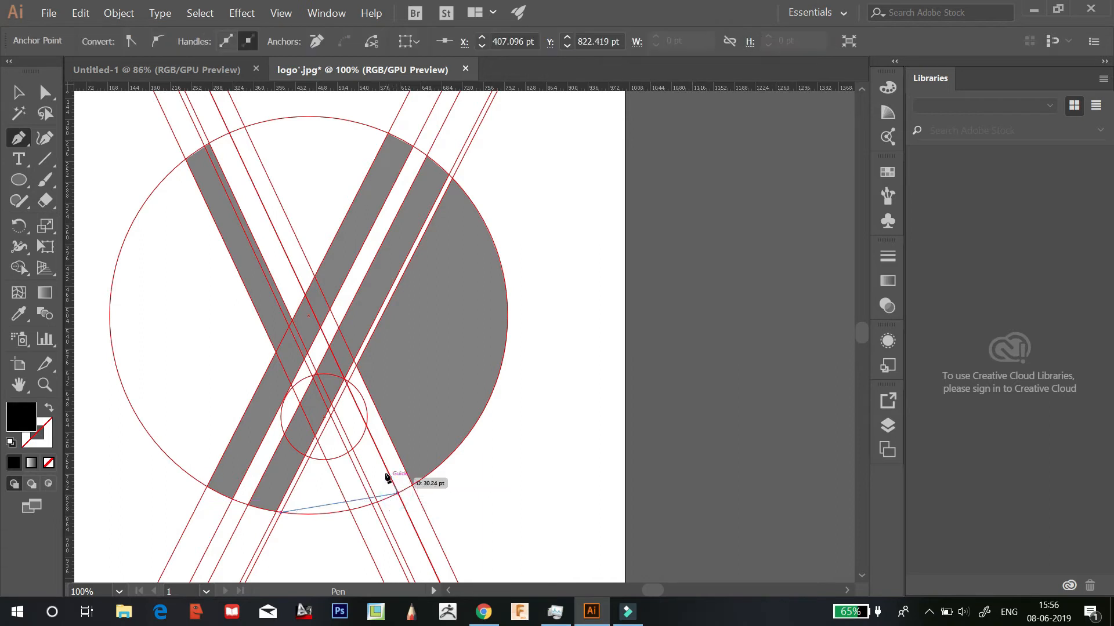
Add the apex and an inner notch along the guide lines and small circle, then close the A-shaped path
{"action": "left_click", "coordinate": [346, 383]}
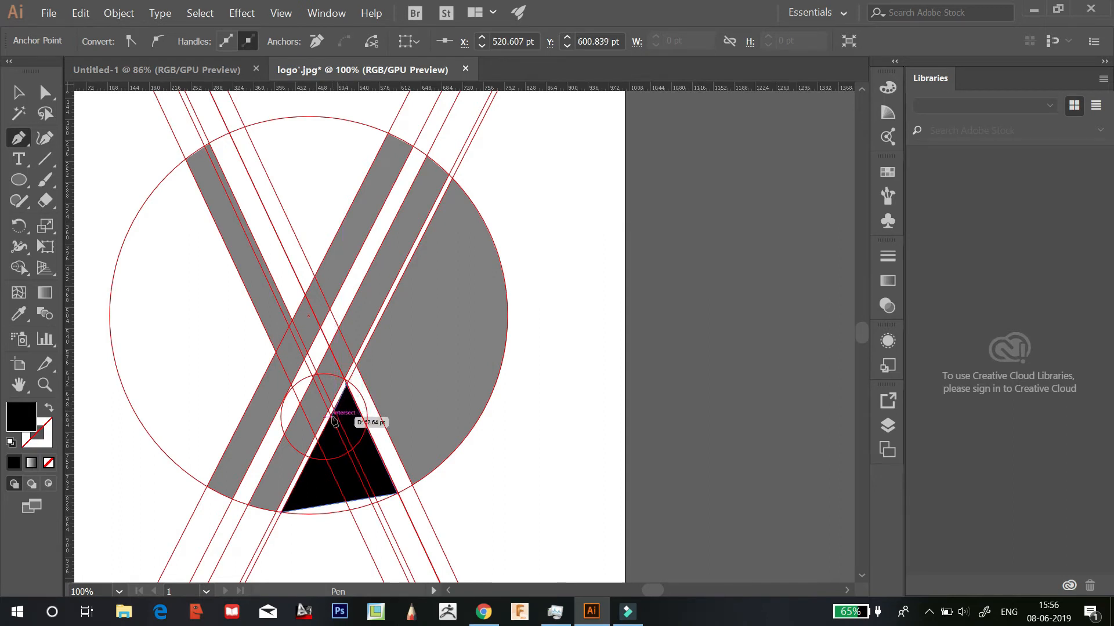
{"action": "left_click", "coordinate": [331, 416]}
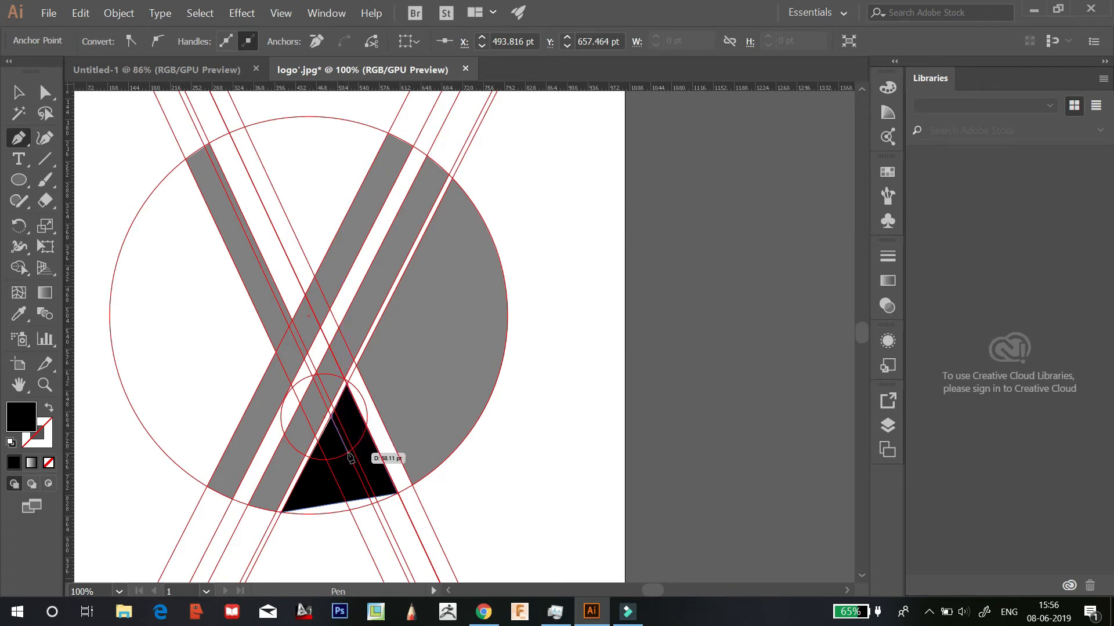
{"action": "left_click", "coordinate": [349, 453]}
{"action": "left_click", "coordinate": [310, 456]}
{"action": "left_click", "coordinate": [281, 513]}
Inspect the A-shaped path's notch up close, then undo its anchors back to the first line along the lower guide circle
{"action": "key", "text": "ctrl+minus"}
{"action": "key", "text": "ctrl+minus"}
{"action": "key", "text": "ctrl+minus"}
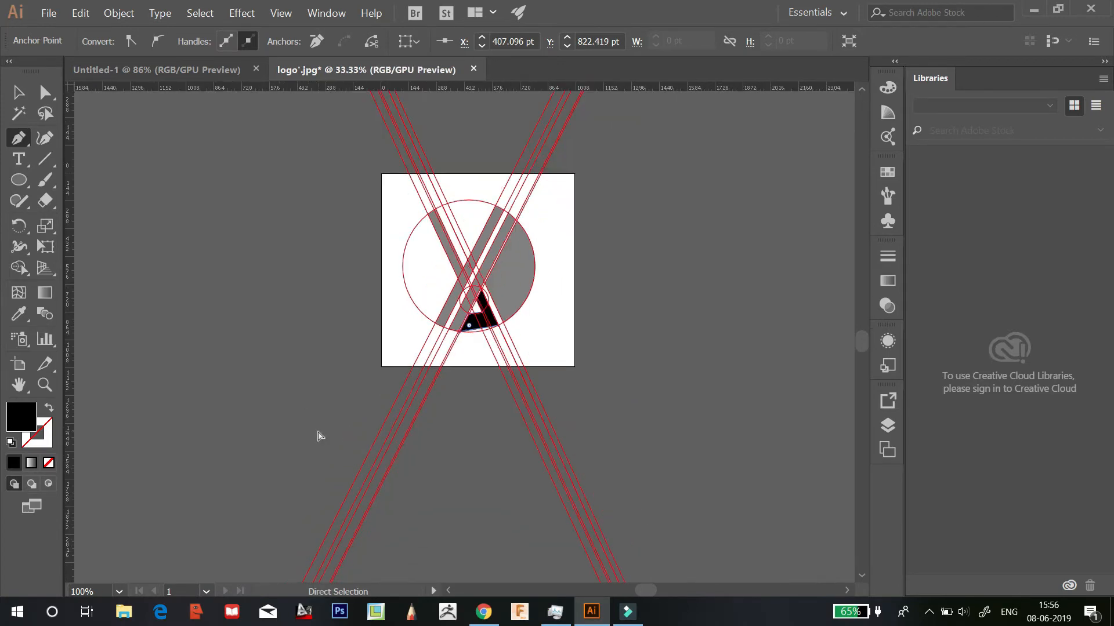
{"action": "key", "text": "ctrl+plus"}
{"action": "key", "text": "ctrl+plus"}
{"action": "key", "text": "ctrl+plus"}
{"action": "key", "text": "ctrl+plus"}
{"action": "key", "text": "ctrl+plus"}
{"action": "key", "text": "ctrl+plus"}
{"action": "key", "text": "ctrl+plus"}
{"action": "key", "text": "ctrl+plus"}
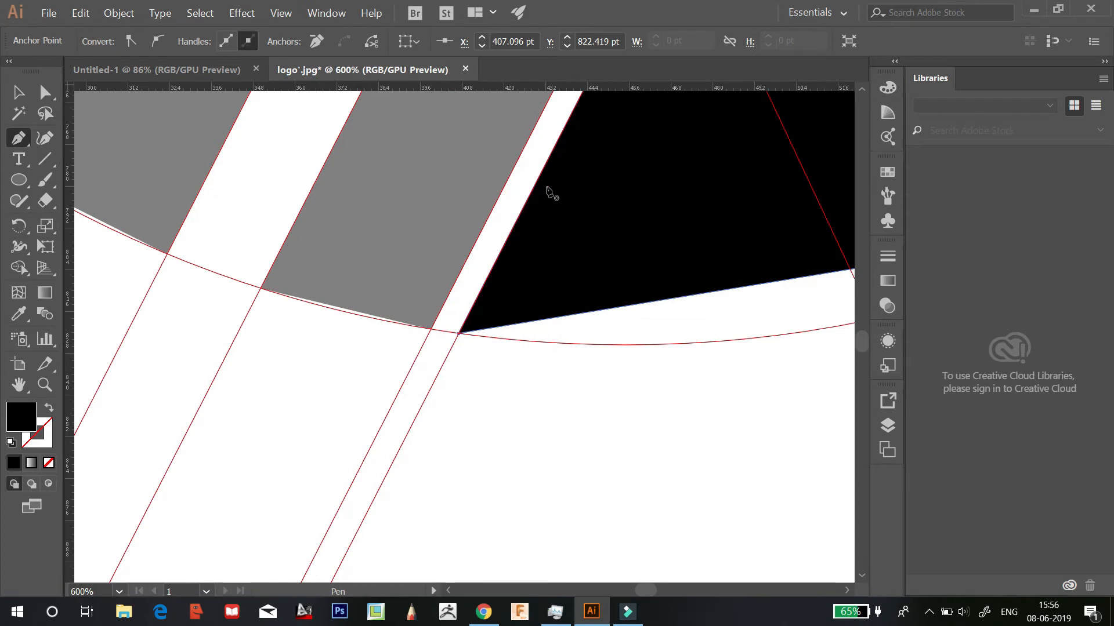
{"action": "scroll", "coordinate": [715, 274], "scroll_direction": "up", "scroll_amount": 8}
{"action": "scroll", "coordinate": [780, 321], "scroll_direction": "up", "scroll_amount": 3}
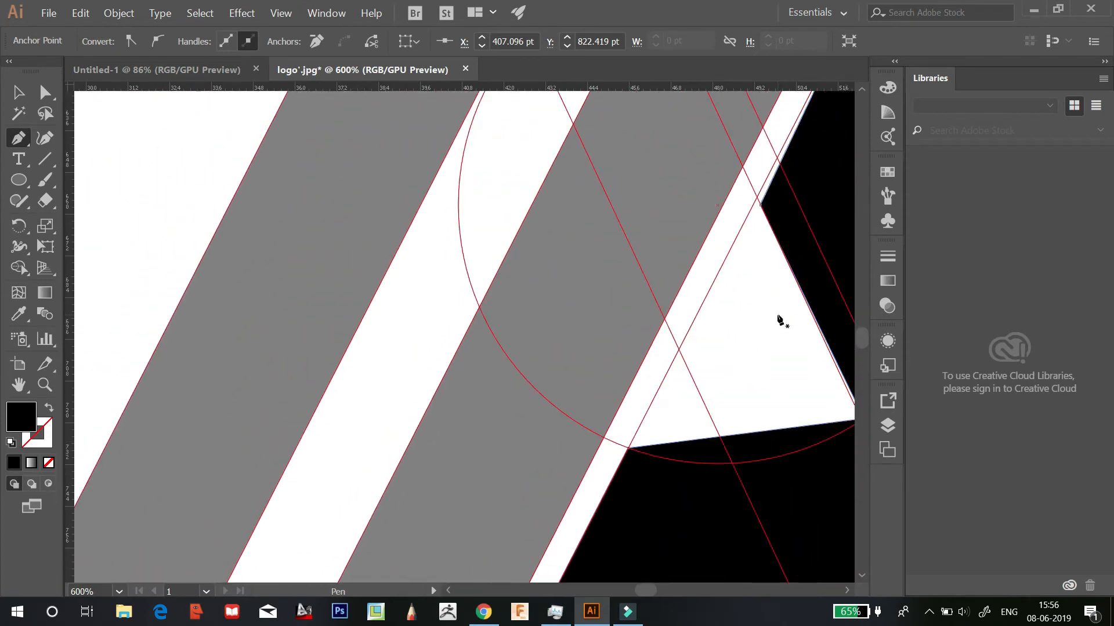
{"action": "left_click_drag", "start_coordinate": [779, 318], "coordinate": [770, 322]}
{"action": "key", "text": "ctrl+z"}
Extend the open path to an apex anchor where the diagonal guide lines intersect just inside the small guide circle
{"action": "scroll", "coordinate": [764, 325], "scroll_direction": "up", "scroll_amount": 4}
{"action": "scroll", "coordinate": [762, 323], "scroll_direction": "down", "scroll_amount": 1}
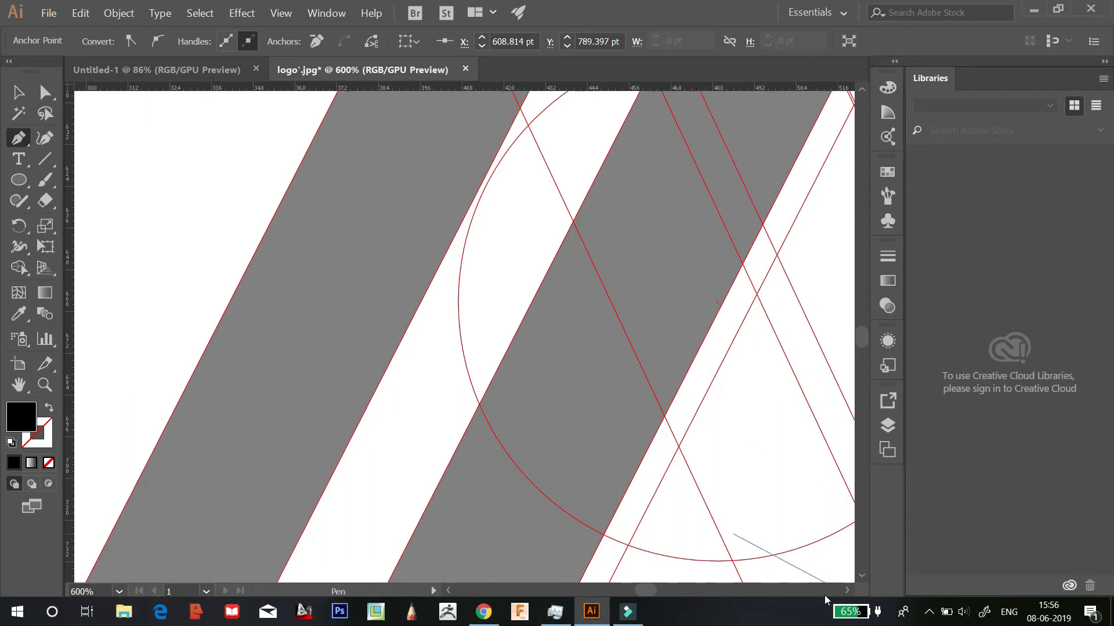
{"action": "scroll", "coordinate": [850, 591], "scroll_direction": "right", "scroll_amount": 10}
{"action": "scroll", "coordinate": [851, 591], "scroll_direction": "down", "scroll_amount": 2}
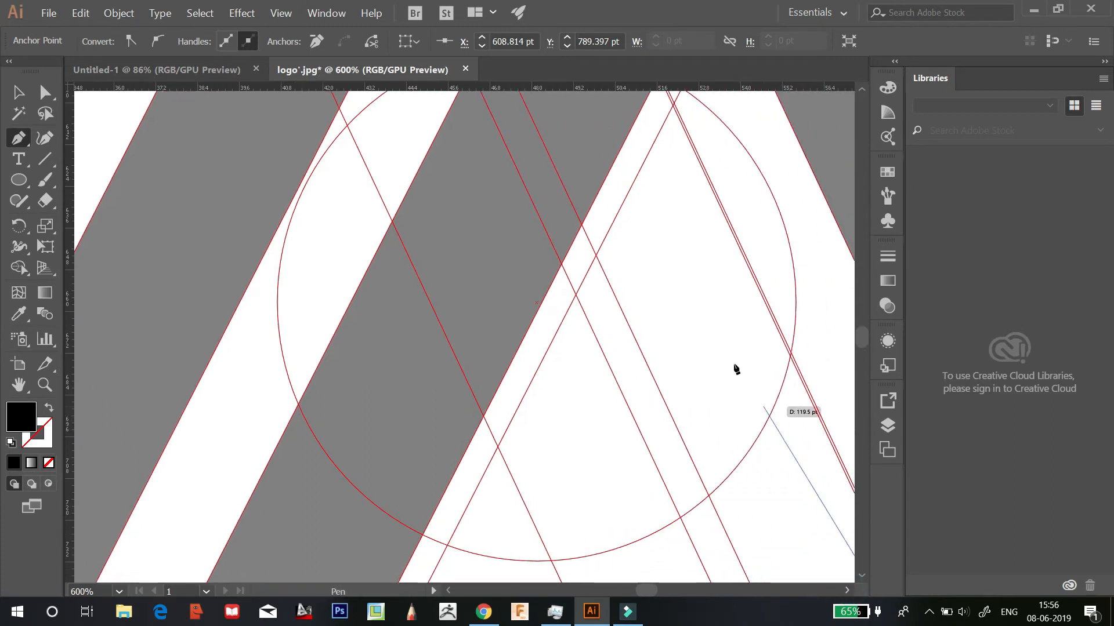
{"action": "key", "text": "ctrl+minus"}
{"action": "scroll", "coordinate": [561, 360], "scroll_direction": "up", "scroll_amount": 5}
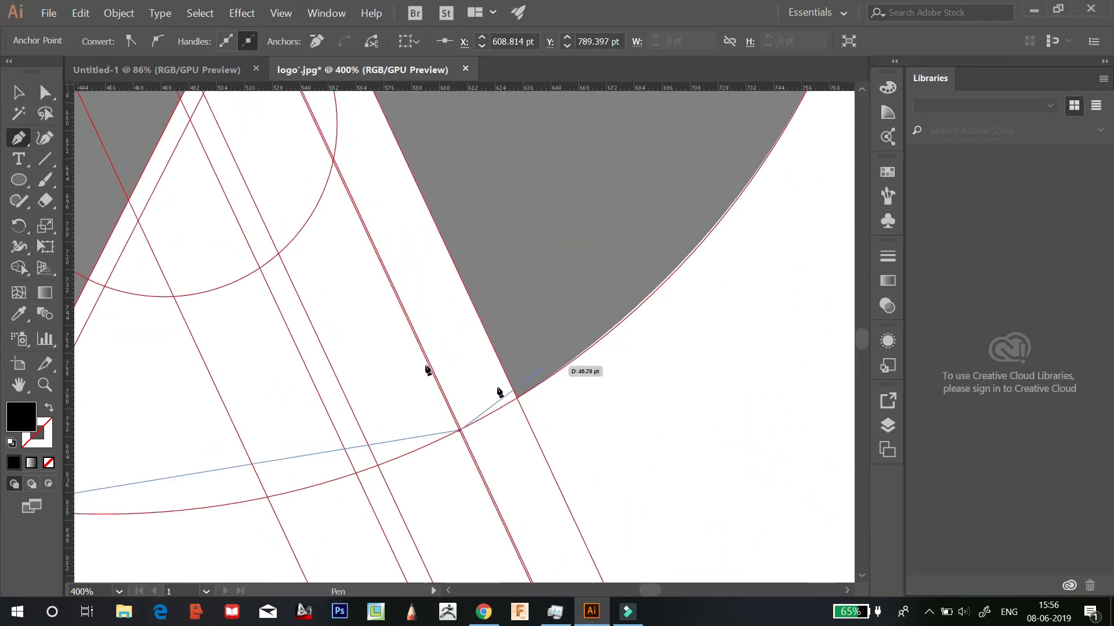
{"action": "scroll", "coordinate": [348, 270], "scroll_direction": "up", "scroll_amount": 5}
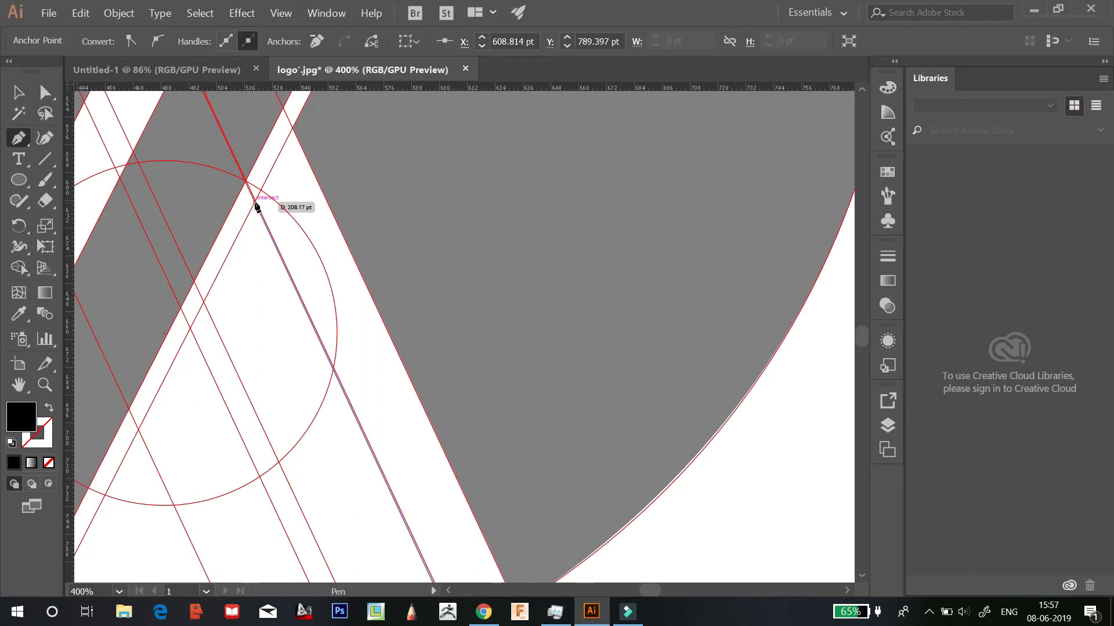
{"action": "left_click", "coordinate": [256, 205]}
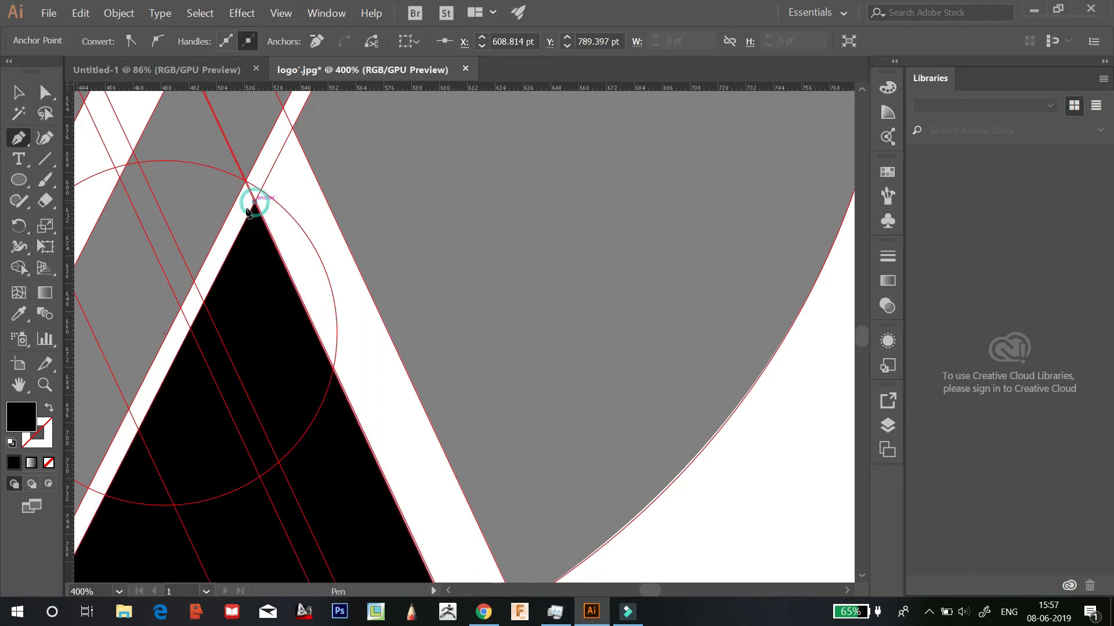
Add two notch anchors to the open path, down the inner diagonal guide from the slanted guide line to the small guide circle
{"action": "scroll", "coordinate": [208, 324], "scroll_direction": "down", "scroll_amount": 3}
{"action": "scroll", "coordinate": [208, 335], "scroll_direction": "down", "scroll_amount": 2}
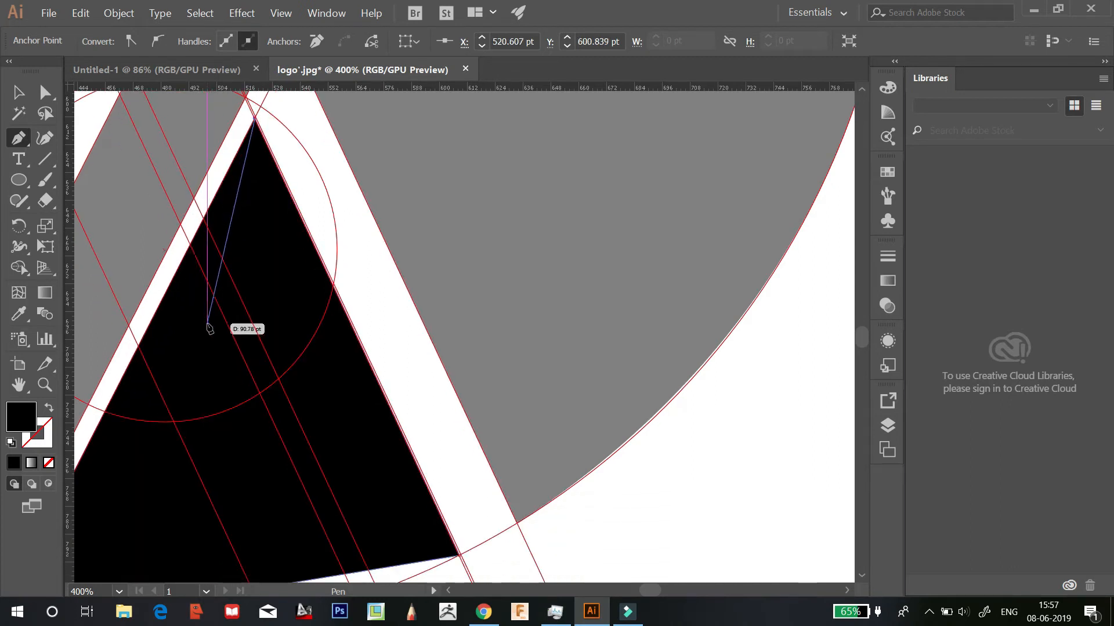
{"action": "key", "text": "ctrl+minus"}
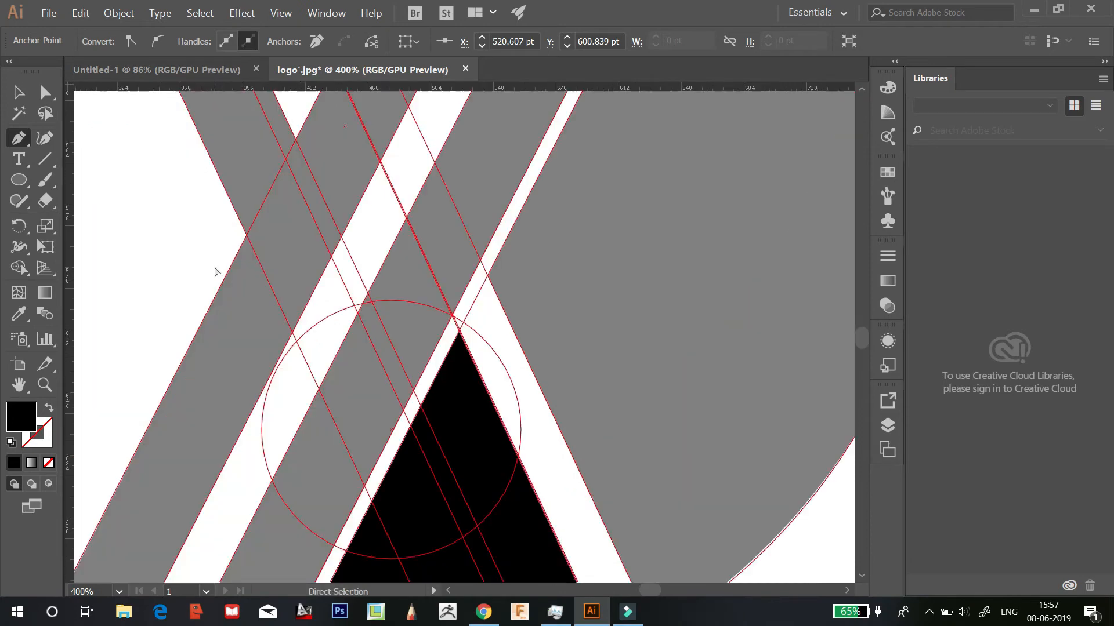
{"action": "scroll", "coordinate": [471, 429], "scroll_direction": "down", "scroll_amount": 3}
{"action": "scroll", "coordinate": [468, 430], "scroll_direction": "down", "scroll_amount": 3}
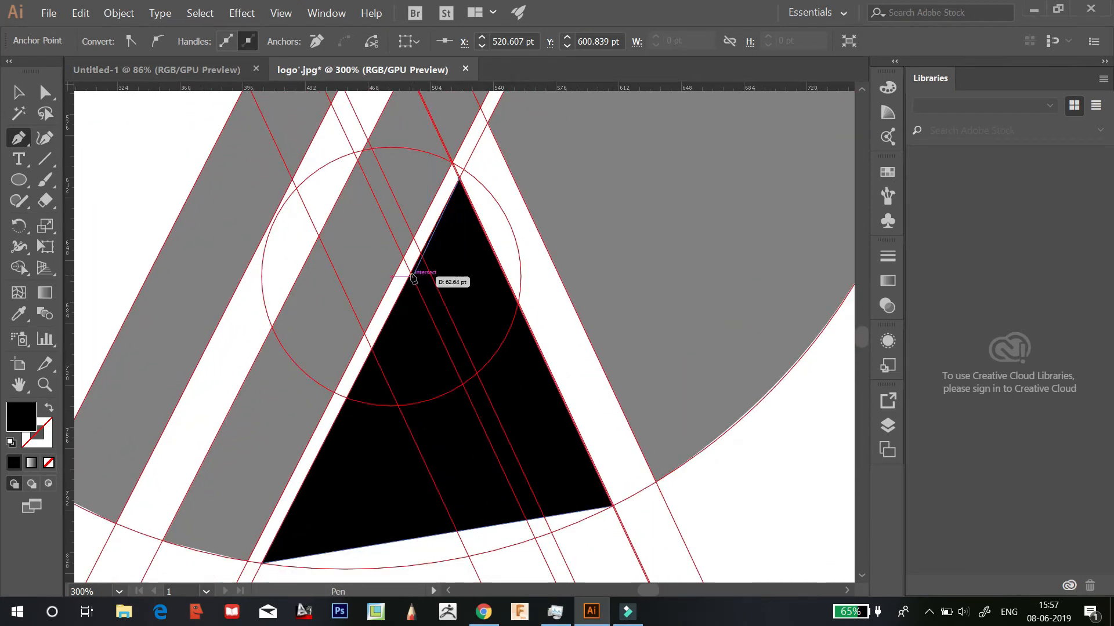
{"action": "key", "text": "ctrl+plus"}
{"action": "key", "text": "ctrl+plus"}
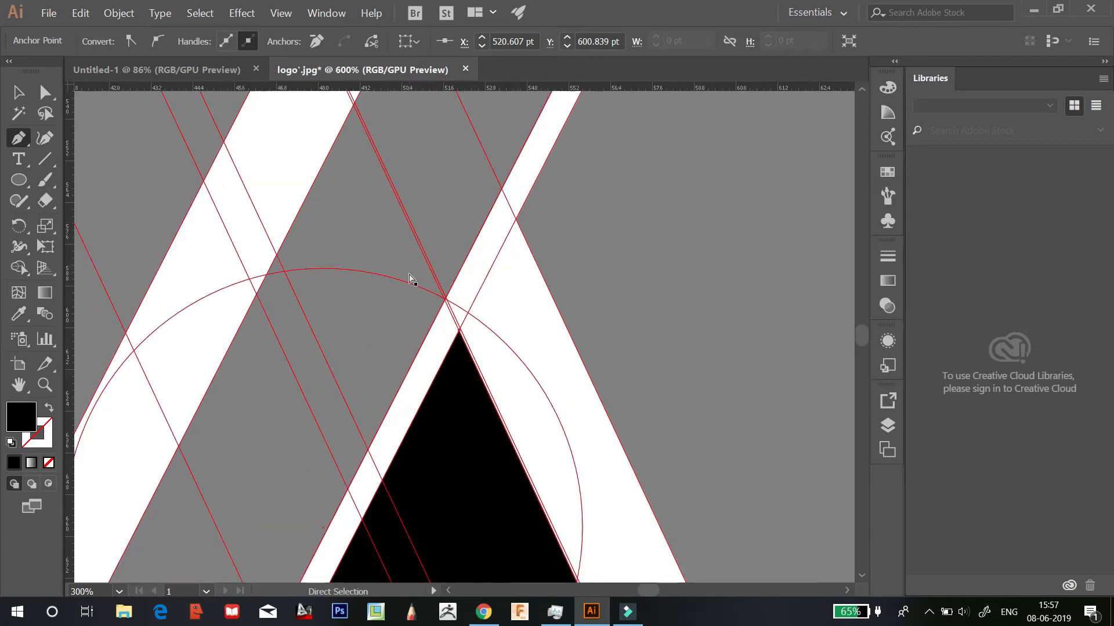
{"action": "scroll", "coordinate": [422, 471], "scroll_direction": "down", "scroll_amount": 3}
{"action": "scroll", "coordinate": [417, 424], "scroll_direction": "down", "scroll_amount": 7}
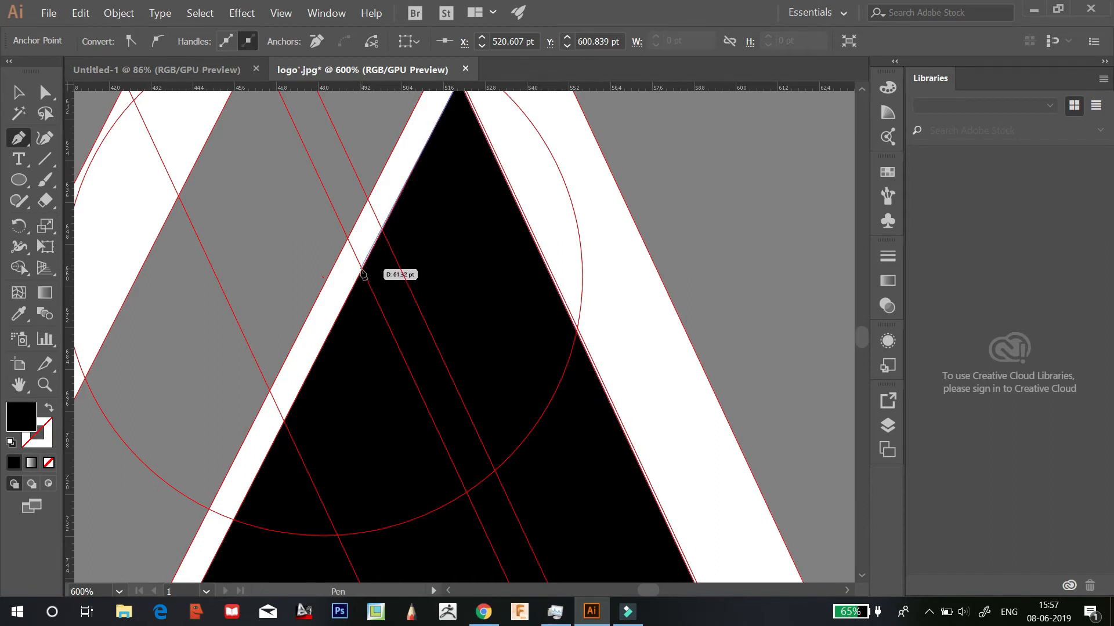
{"action": "left_click", "coordinate": [362, 269]}
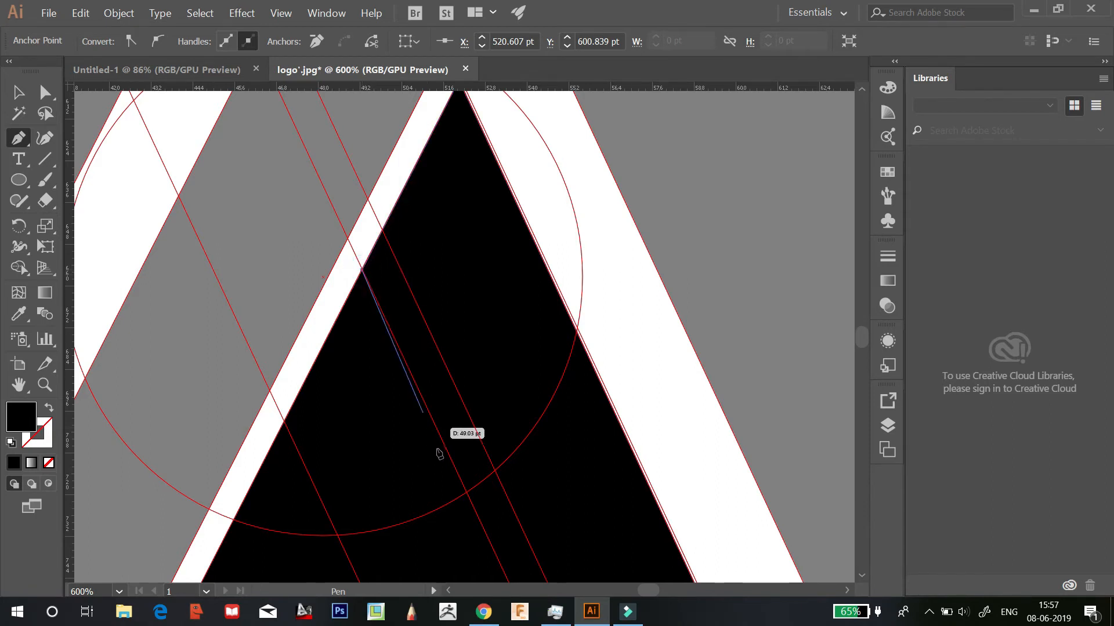
{"action": "left_click", "coordinate": [467, 494]}
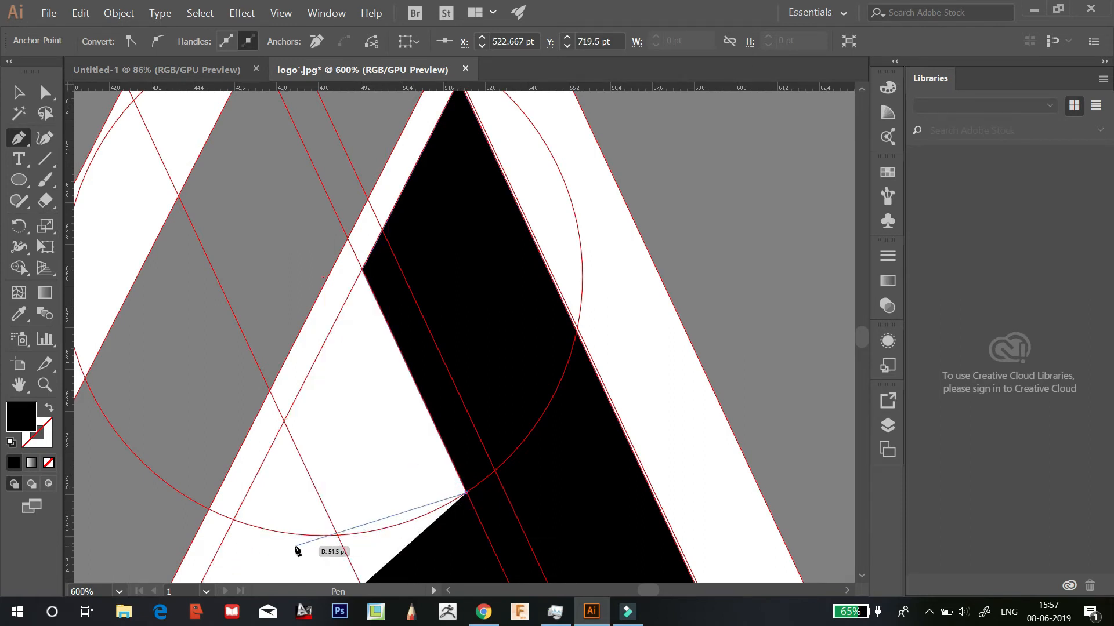
Add an anchor where the small guide circle crosses the outer slanted guide, and close the path at its starting anchor
{"action": "left_click", "coordinate": [235, 522]}
{"action": "scroll", "coordinate": [235, 522], "scroll_direction": "down", "scroll_amount": 8}
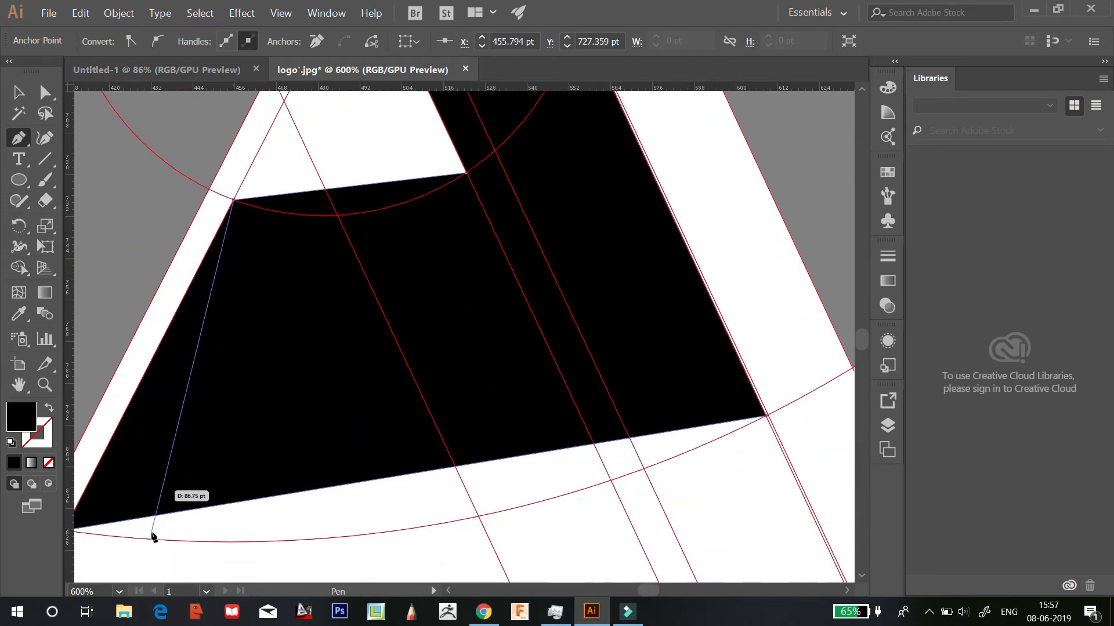
{"action": "scroll", "coordinate": [154, 538], "scroll_direction": "down", "scroll_amount": 1}
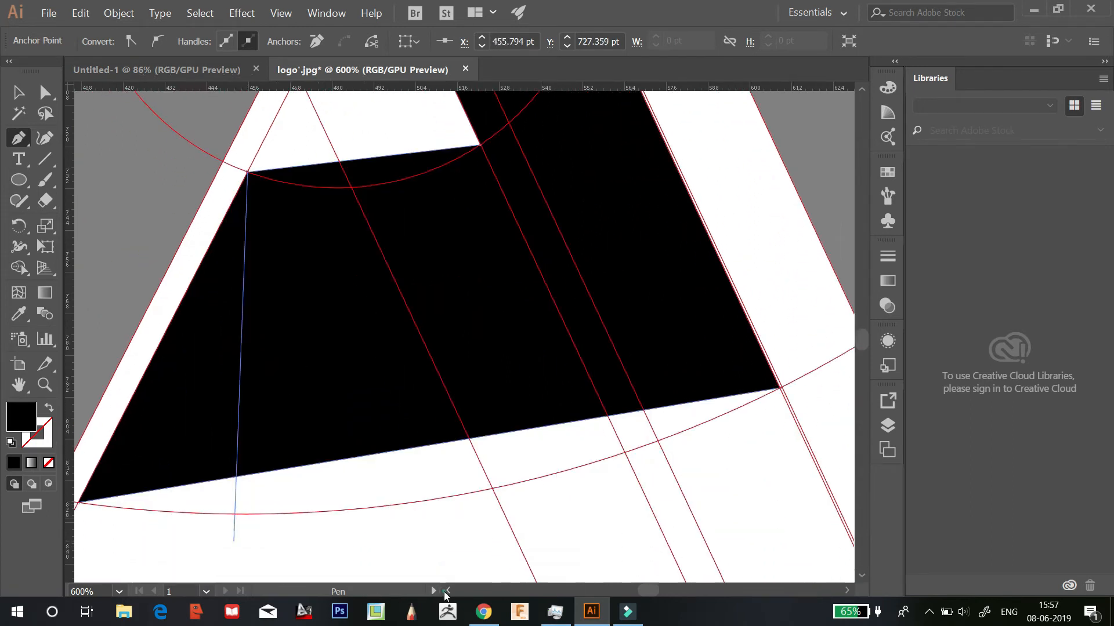
{"action": "scroll", "coordinate": [439, 591], "scroll_direction": "left", "scroll_amount": 2}
{"action": "left_click", "coordinate": [122, 502]}
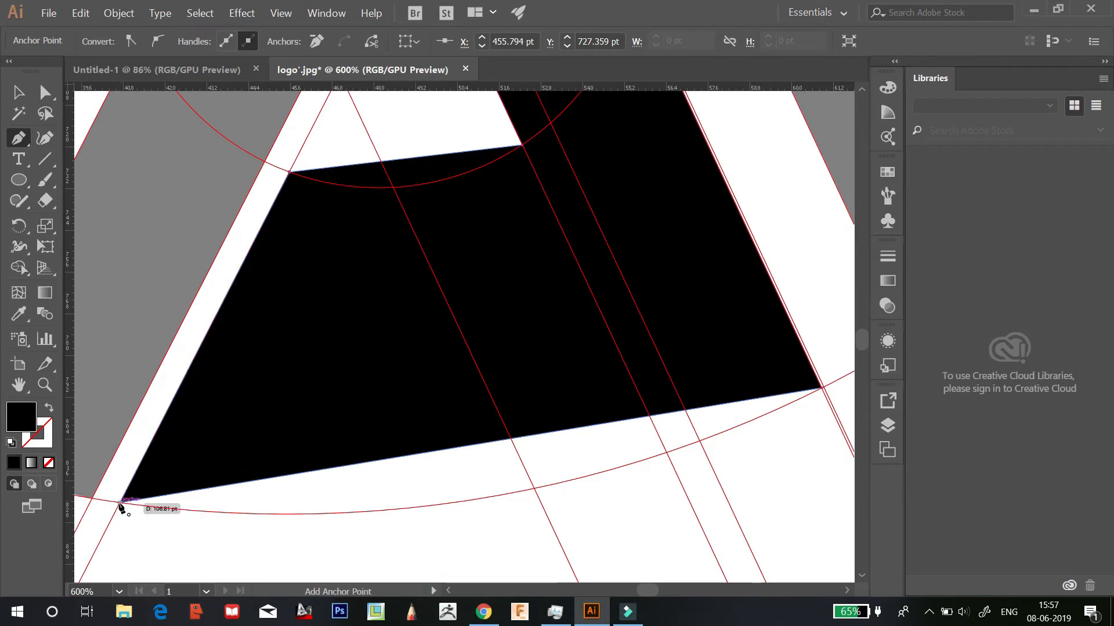
Bend the straight lower edge of the black shape's notch into an arc along the small guide circle
{"action": "key", "text": "ctrl+minus"}
{"action": "key", "text": "ctrl+minus"}
{"action": "key", "text": "ctrl+minus"}
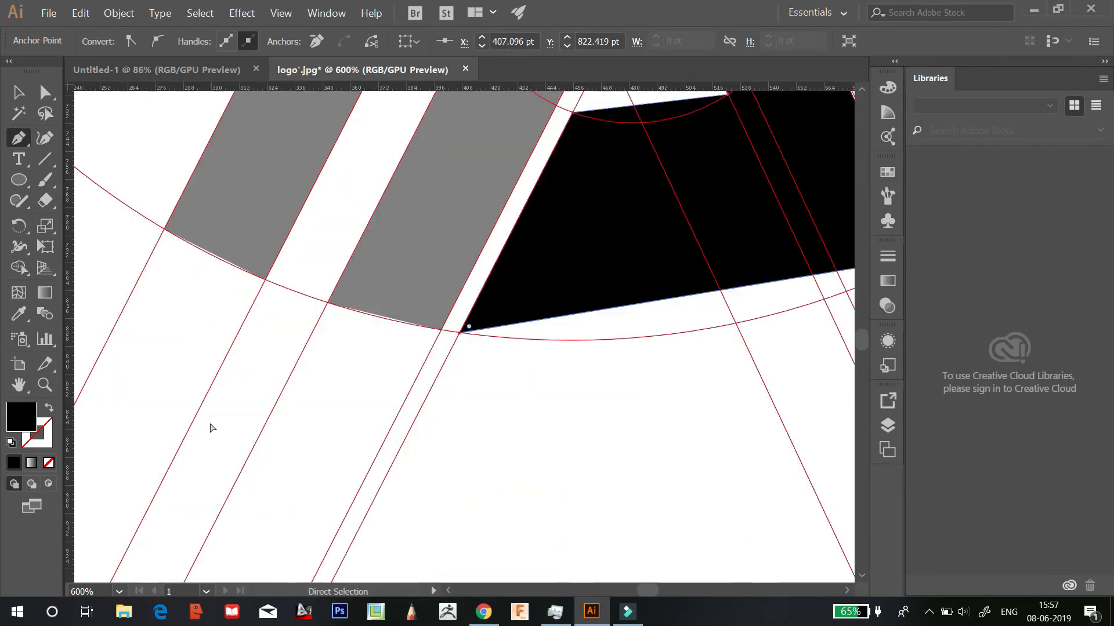
{"action": "scroll", "coordinate": [464, 197], "scroll_direction": "up", "scroll_amount": 3}
{"action": "scroll", "coordinate": [557, 359], "scroll_direction": "up", "scroll_amount": 1}
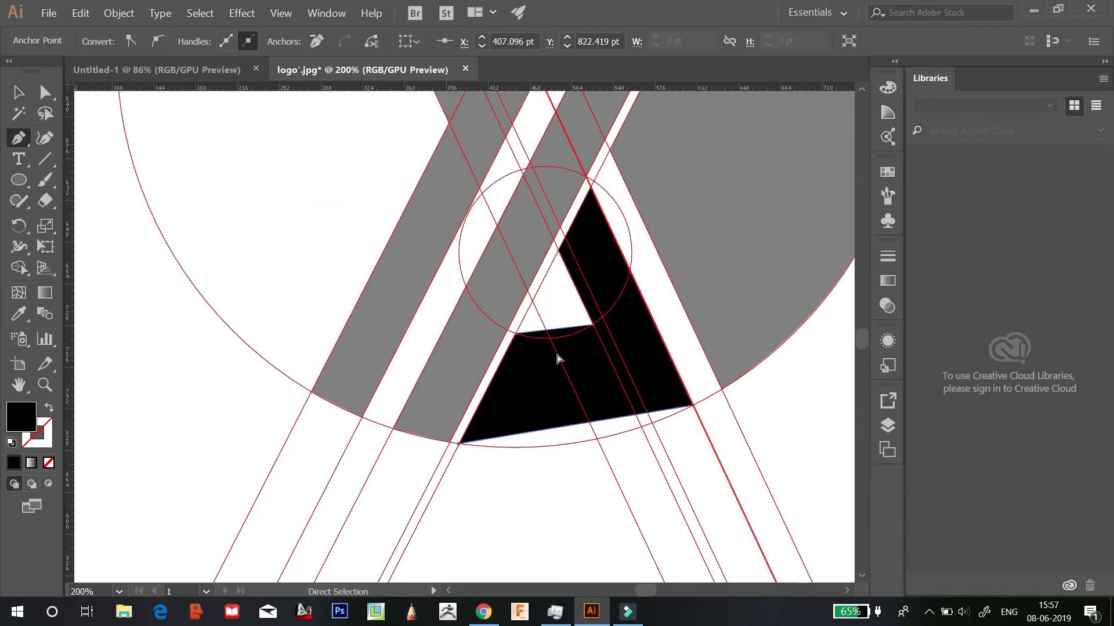
{"action": "key", "text": "ctrl+plus"}
{"action": "scroll", "coordinate": [601, 332], "scroll_direction": "up", "scroll_amount": 8}
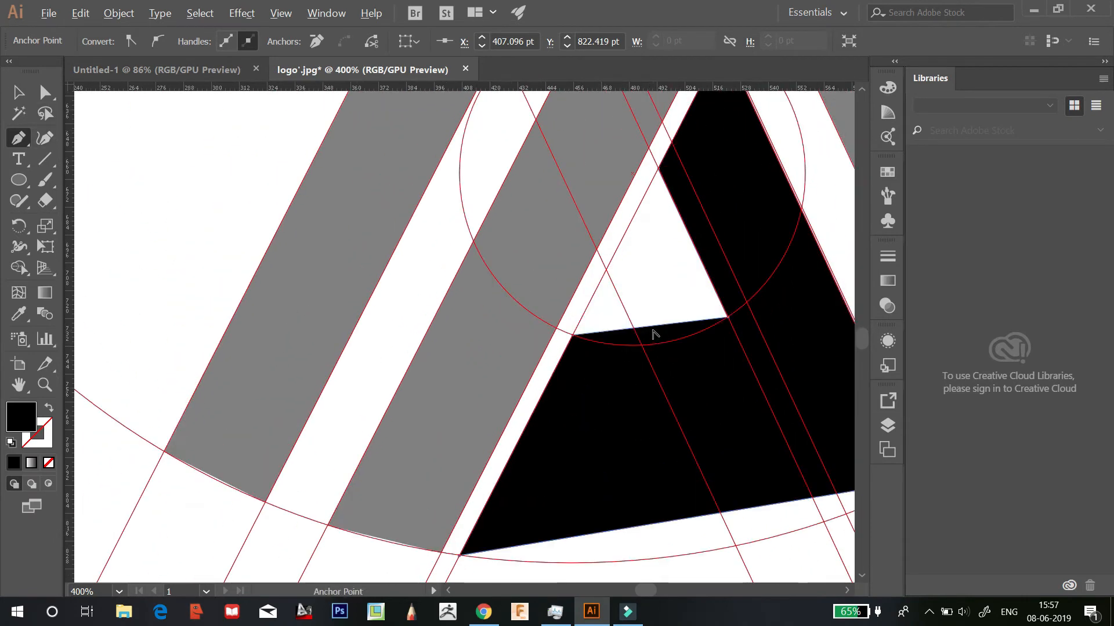
{"action": "left_click_drag", "start_coordinate": [646, 328], "coordinate": [652, 347]}
Curve the black shape's bottom edge along the large guide circle and fine-tune both of its direction handles
{"action": "scroll", "coordinate": [795, 439], "scroll_direction": "down", "scroll_amount": 3}
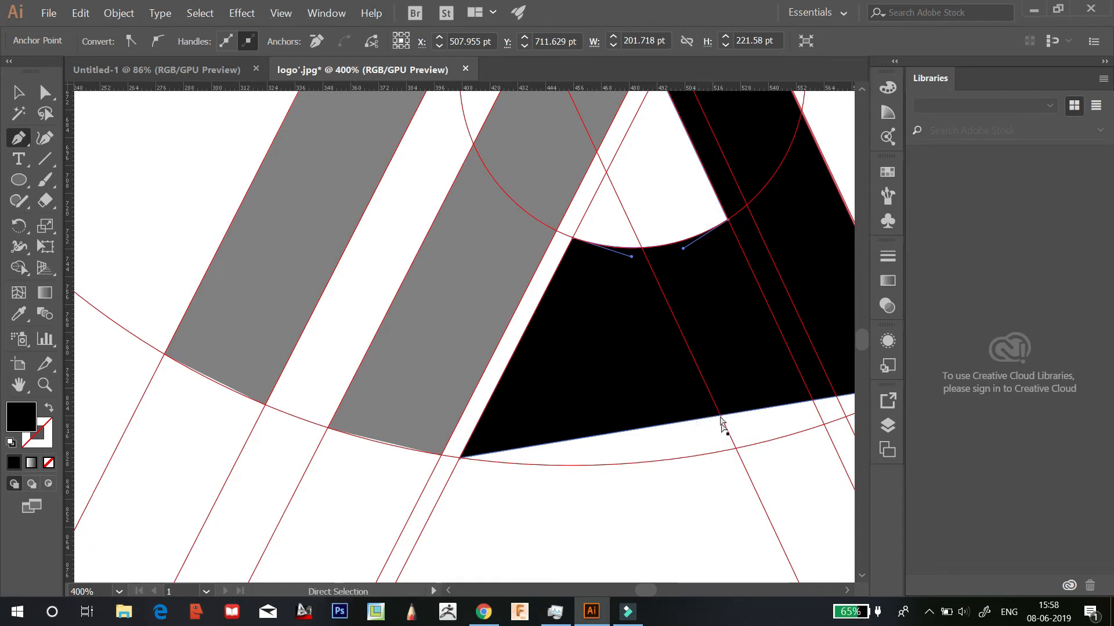
{"action": "key", "text": "alt"}
{"action": "left_click_drag", "start_coordinate": [714, 423], "coordinate": [716, 455]}
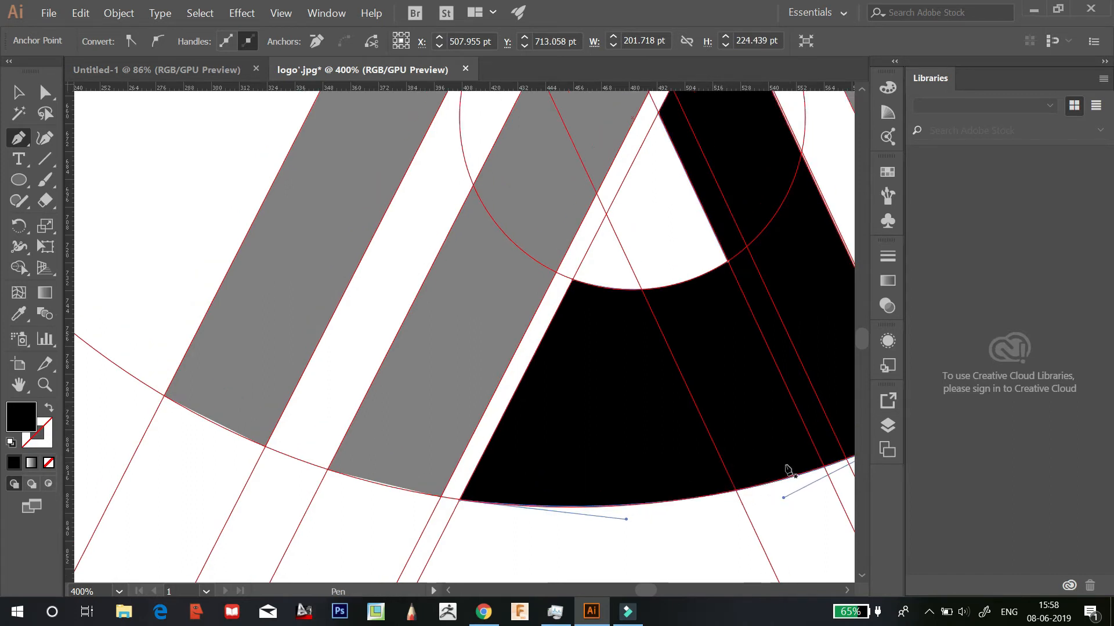
{"action": "left_click", "coordinate": [847, 591]}
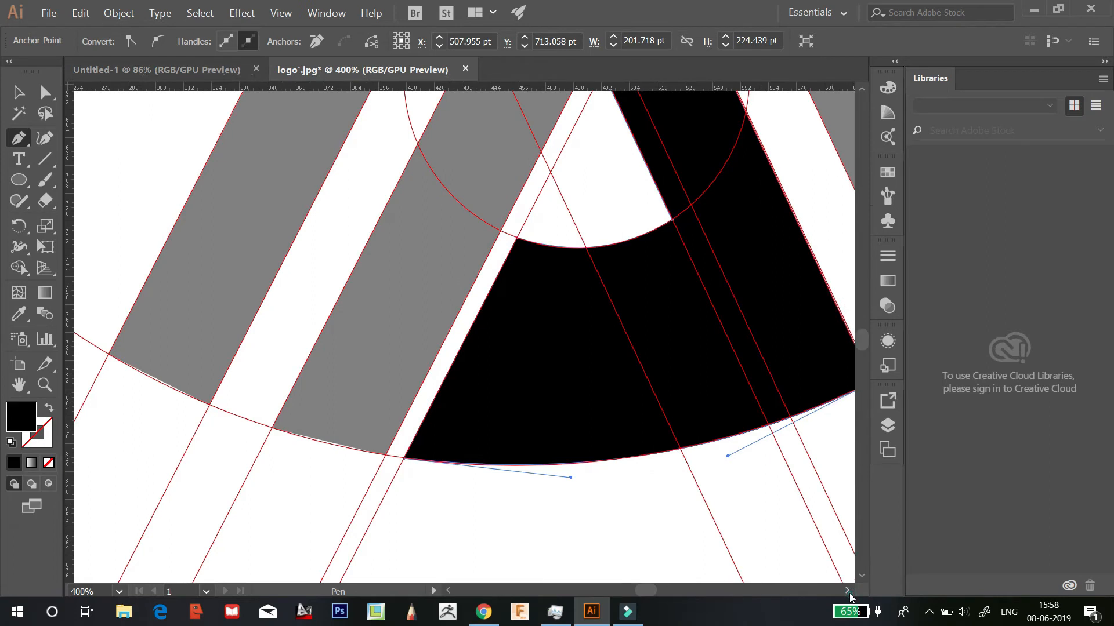
{"action": "key", "text": "alt"}
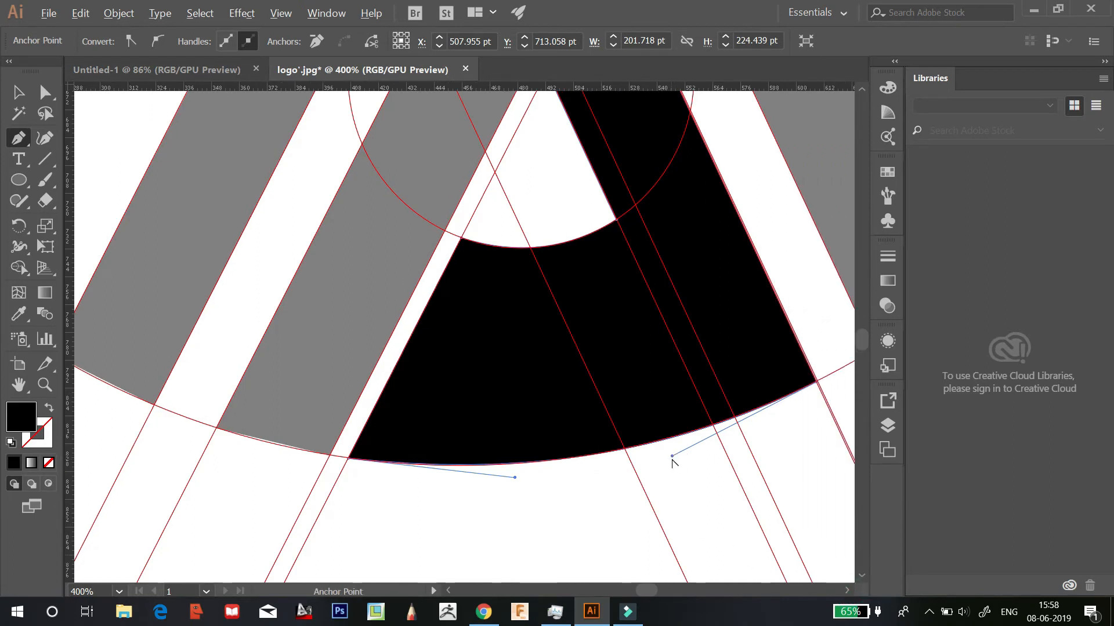
{"action": "left_click_drag", "start_coordinate": [672, 458], "coordinate": [679, 453]}
{"action": "key", "text": "alt"}
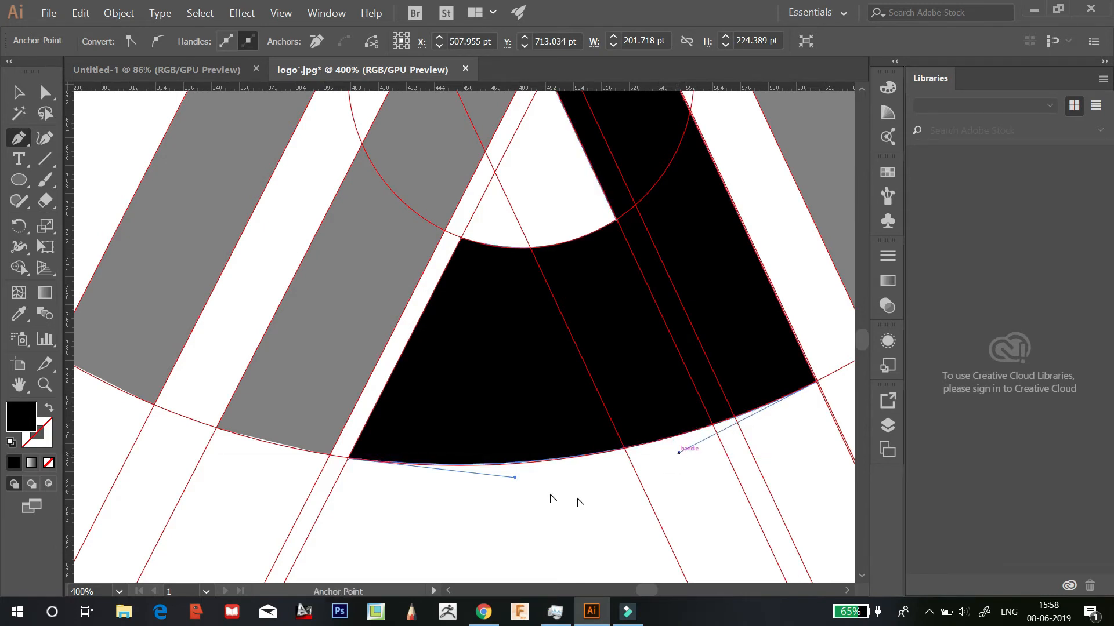
{"action": "left_click_drag", "start_coordinate": [515, 479], "coordinate": [516, 485]}
Select the finished black A-shaped piece, set its opacity to 50%, and deselect it
{"action": "scroll", "coordinate": [719, 443], "scroll_direction": "up", "scroll_amount": 3}
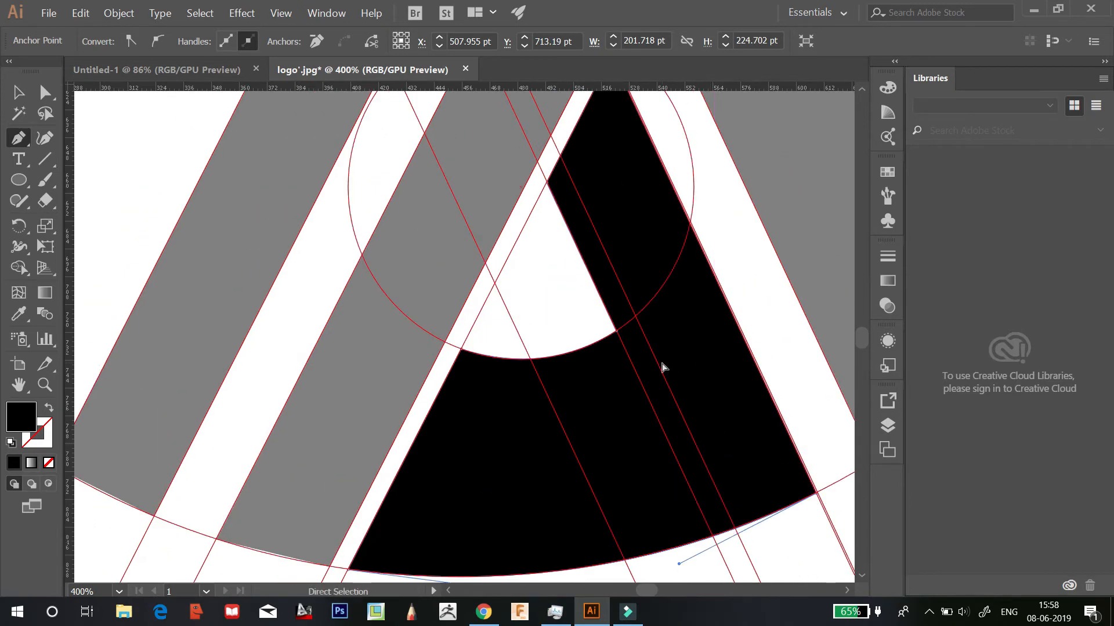
{"action": "key", "text": "ctrl+minus"}
{"action": "key", "text": "ctrl+minus"}
{"action": "key", "text": "ctrl+minus"}
{"action": "scroll", "coordinate": [547, 440], "scroll_direction": "up", "scroll_amount": 5}
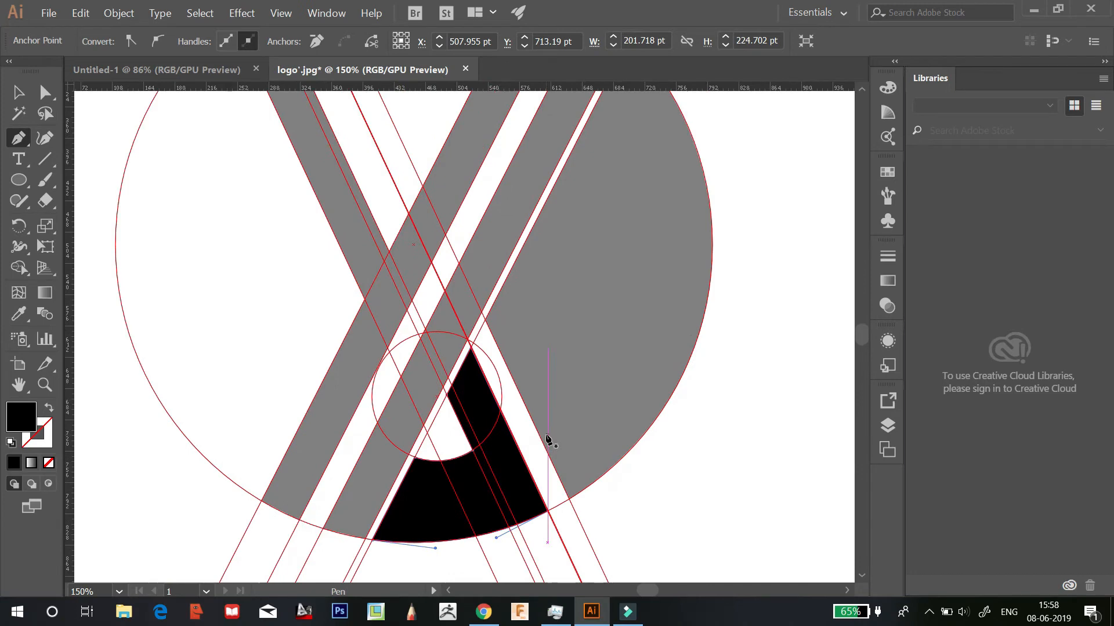
{"action": "scroll", "coordinate": [547, 439], "scroll_direction": "up", "scroll_amount": 2}
{"action": "key", "text": "ctrl+minus"}
{"action": "key", "text": "ctrl+minus"}
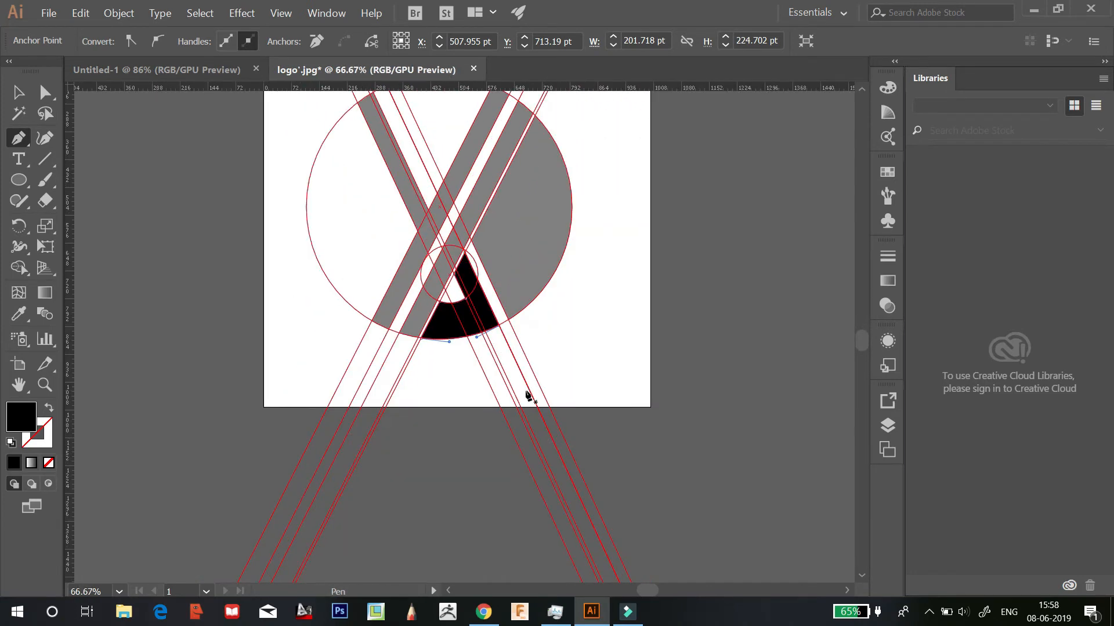
{"action": "scroll", "coordinate": [528, 396], "scroll_direction": "up", "scroll_amount": 3}
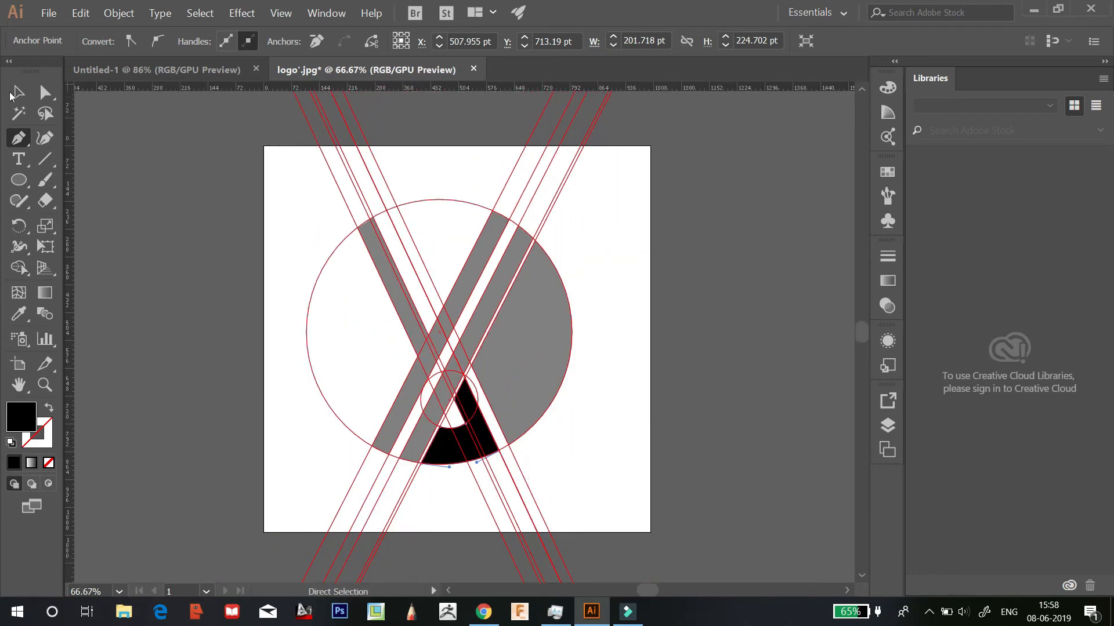
{"action": "key", "text": "v"}
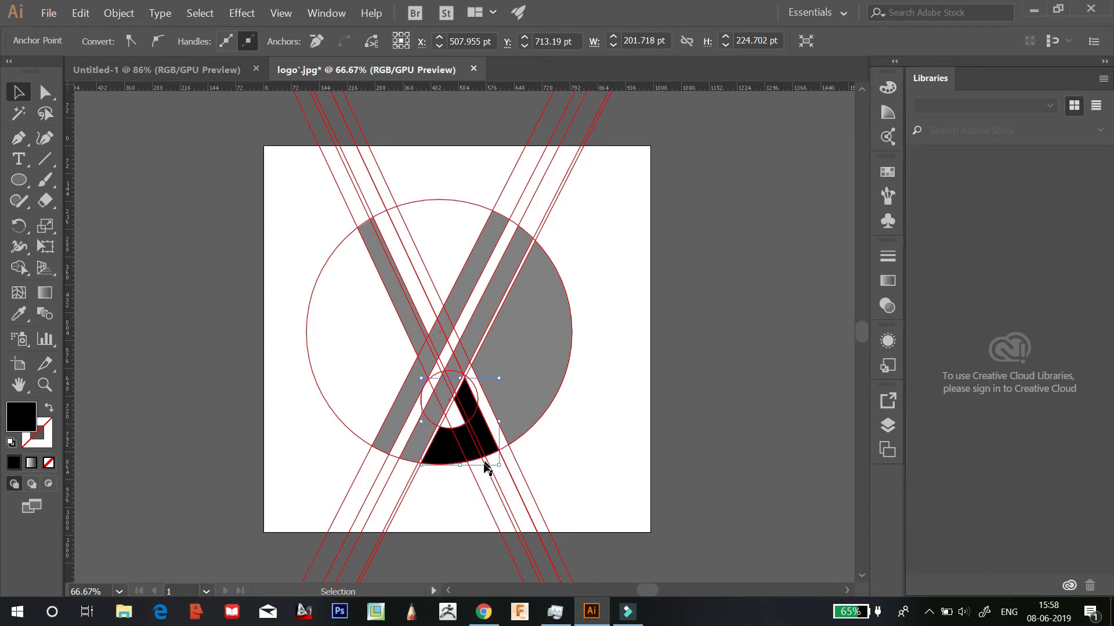
{"action": "left_click", "coordinate": [456, 461]}
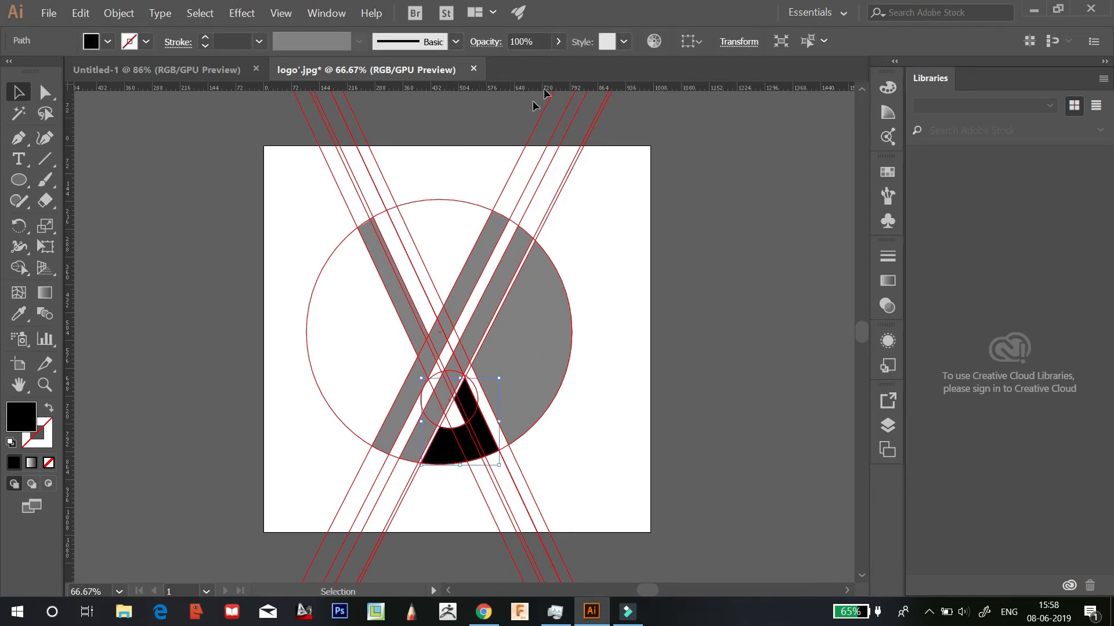
{"action": "left_click", "coordinate": [542, 42]}
{"action": "type", "text": "50"}
{"action": "key", "text": "Return"}
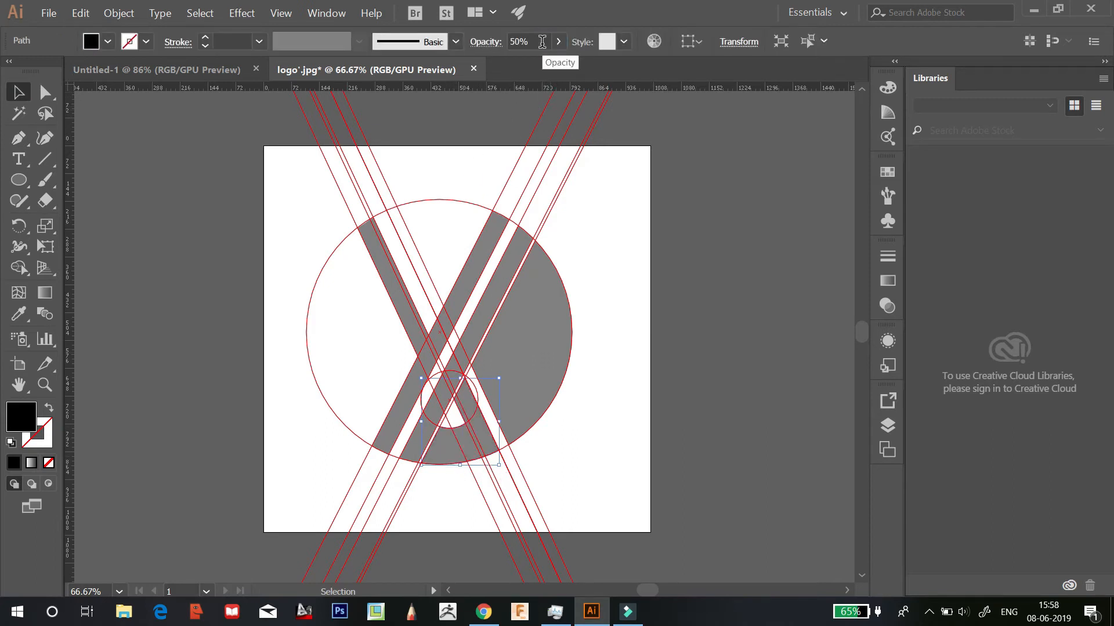
{"action": "left_click", "coordinate": [725, 393]}
Hide the guides to check the logo shapes without them, and show the guides again
{"action": "right_click", "coordinate": [582, 376]}
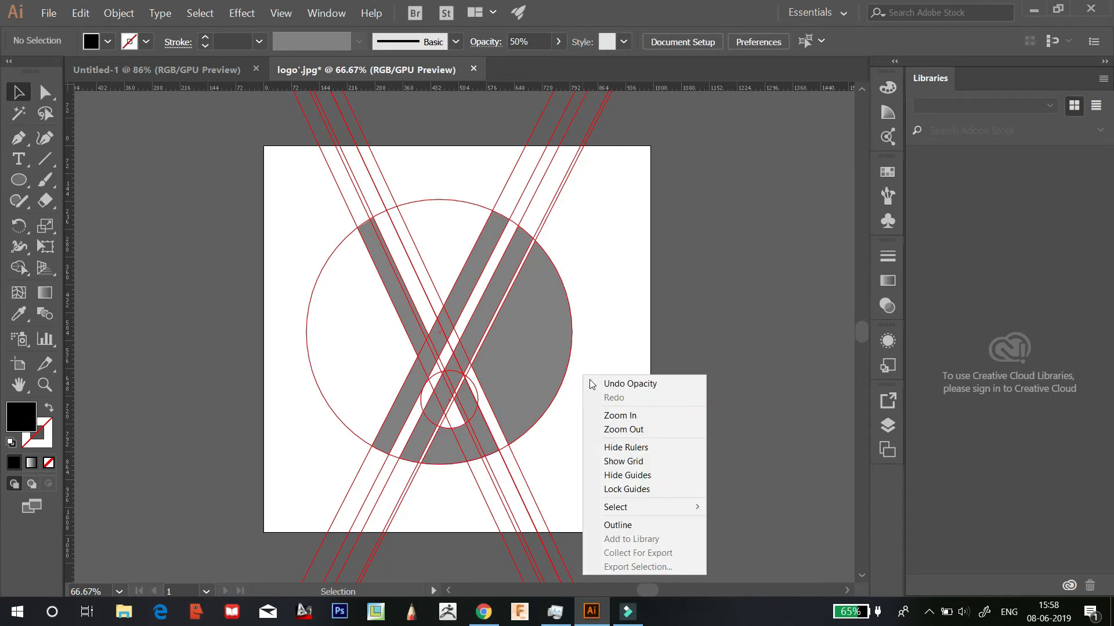
{"action": "left_click", "coordinate": [657, 476]}
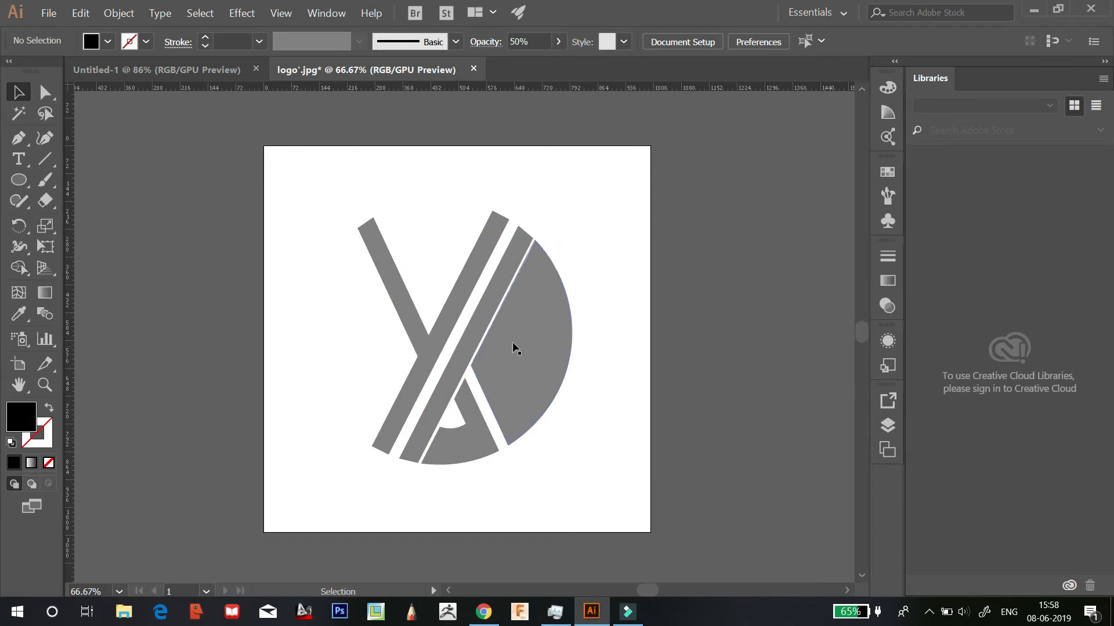
{"action": "right_click", "coordinate": [607, 360]}
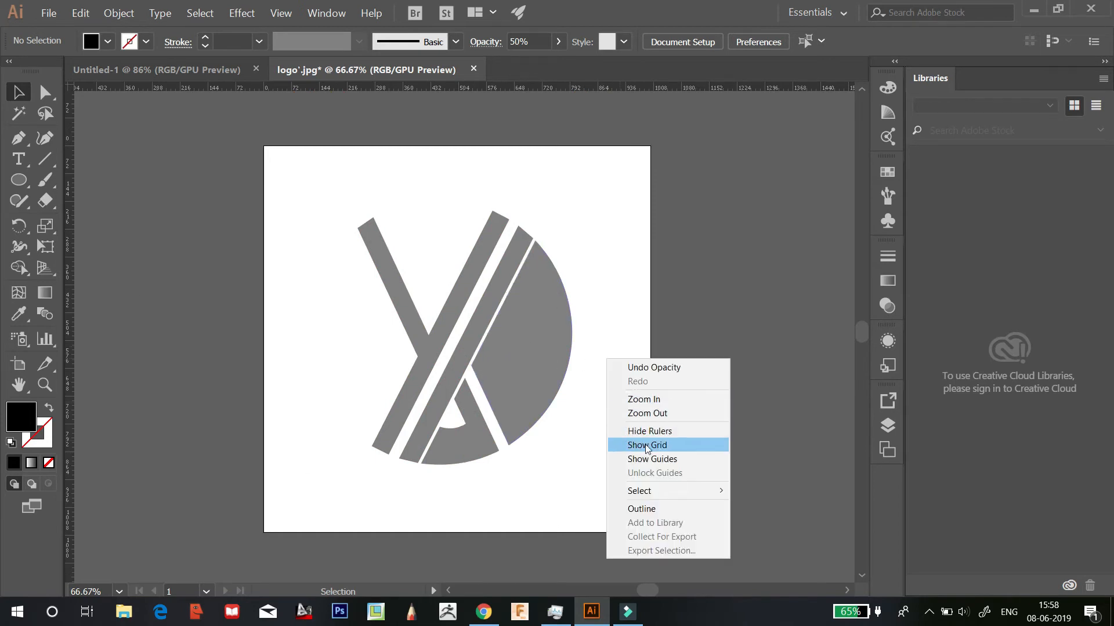
{"action": "left_click", "coordinate": [651, 459]}
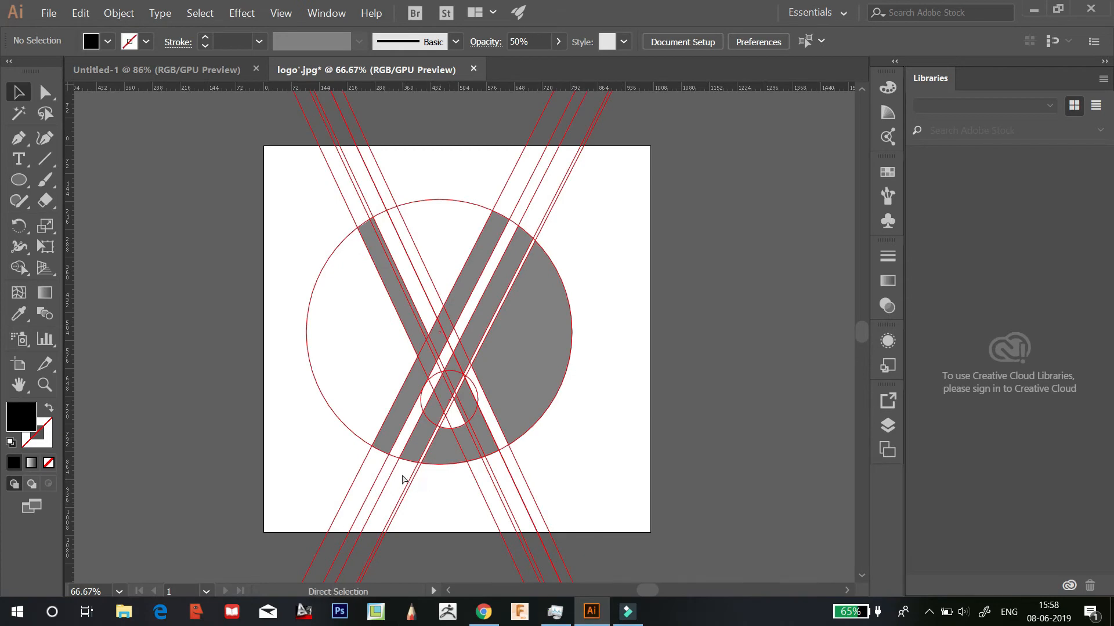
Select the second diagonal stripe and curve its lower end along the large guide circle
{"action": "key", "text": "ctrl+plus"}
{"action": "key", "text": "ctrl+plus"}
{"action": "key", "text": "ctrl+plus"}
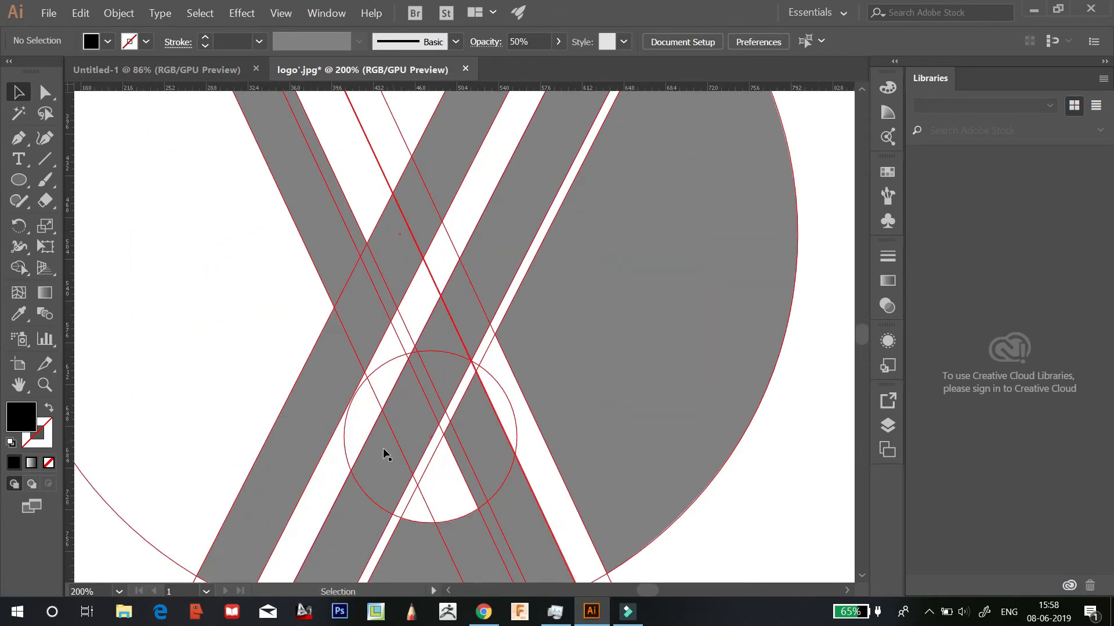
{"action": "left_click", "coordinate": [26, 140]}
{"action": "scroll", "coordinate": [219, 323], "scroll_direction": "down", "scroll_amount": 4}
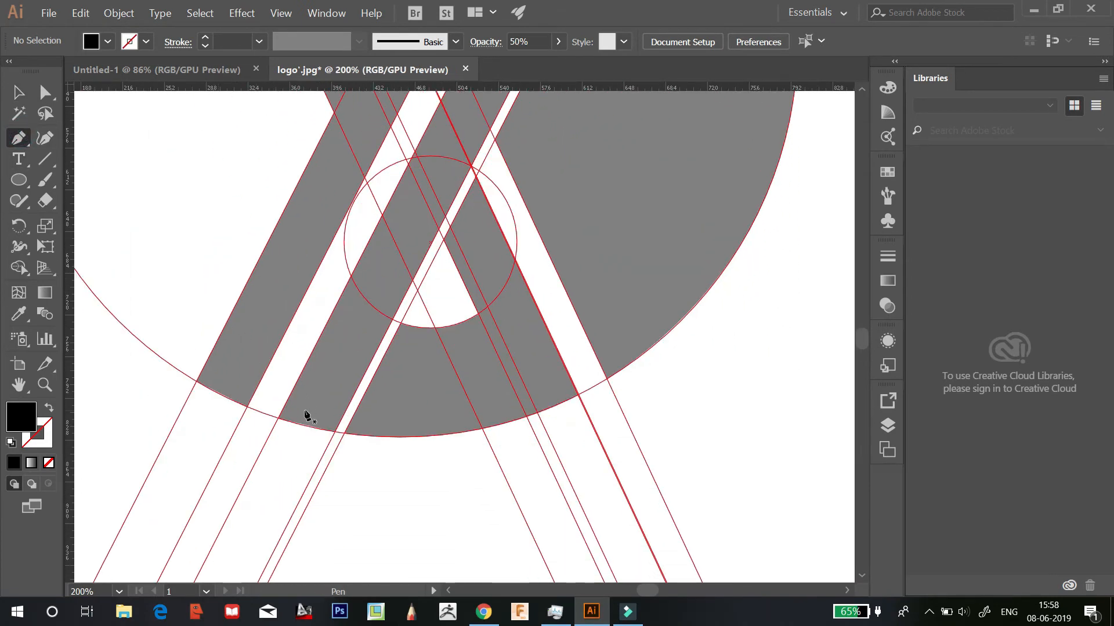
{"action": "left_click", "coordinate": [18, 92]}
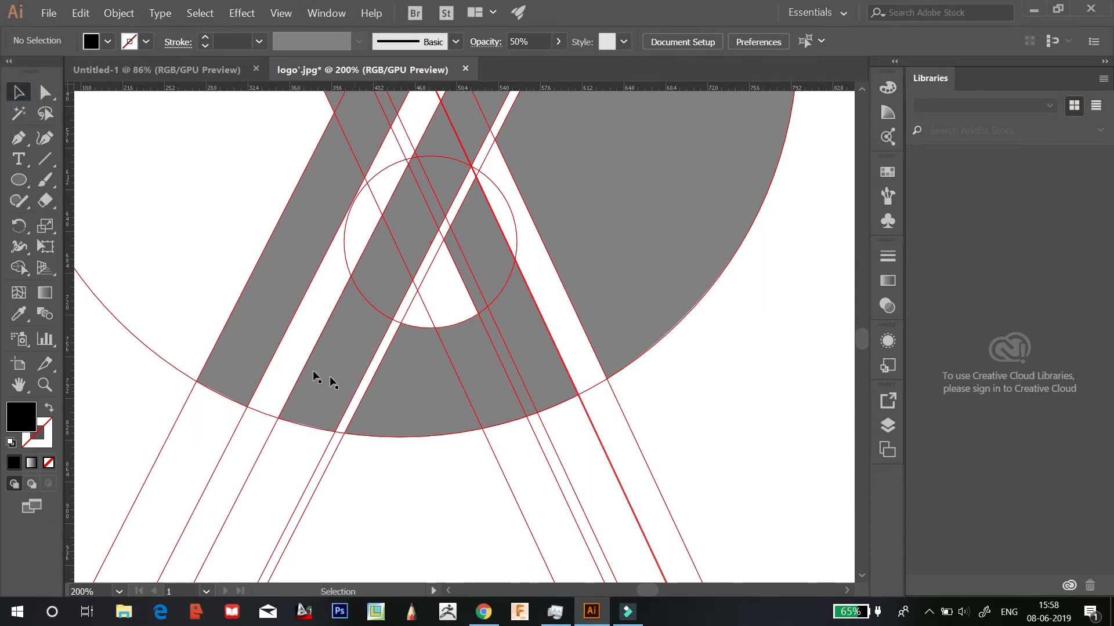
{"action": "left_click", "coordinate": [311, 370]}
{"action": "left_click", "coordinate": [22, 141]}
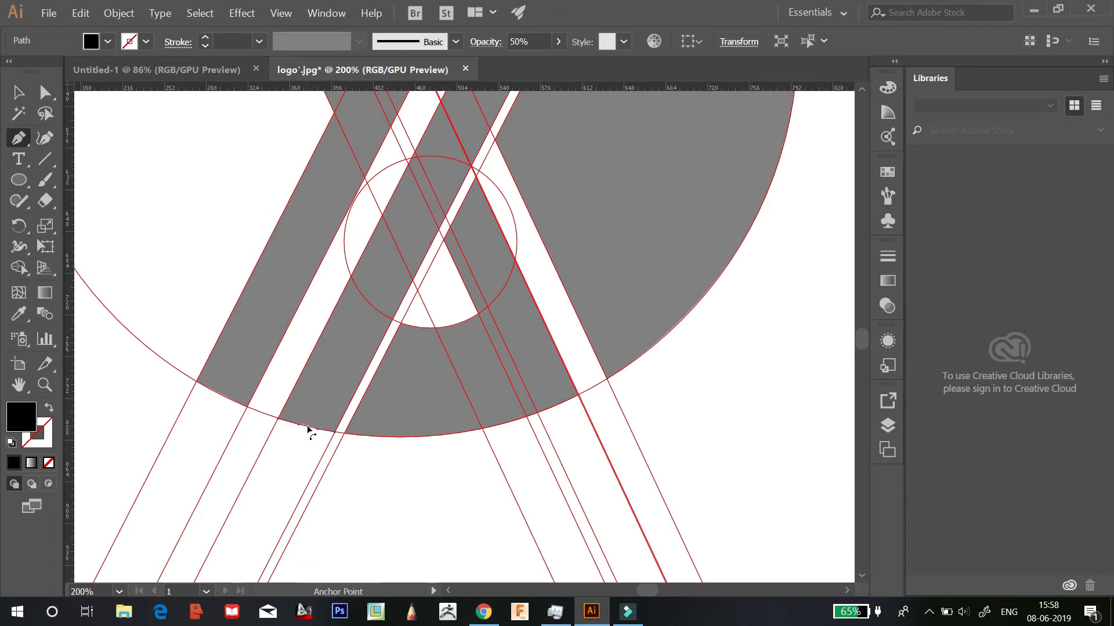
{"action": "left_click", "coordinate": [307, 428]}
Curve the second diagonal stripe's upper end along the large guide circle
{"action": "scroll", "coordinate": [249, 366], "scroll_direction": "up", "scroll_amount": 10}
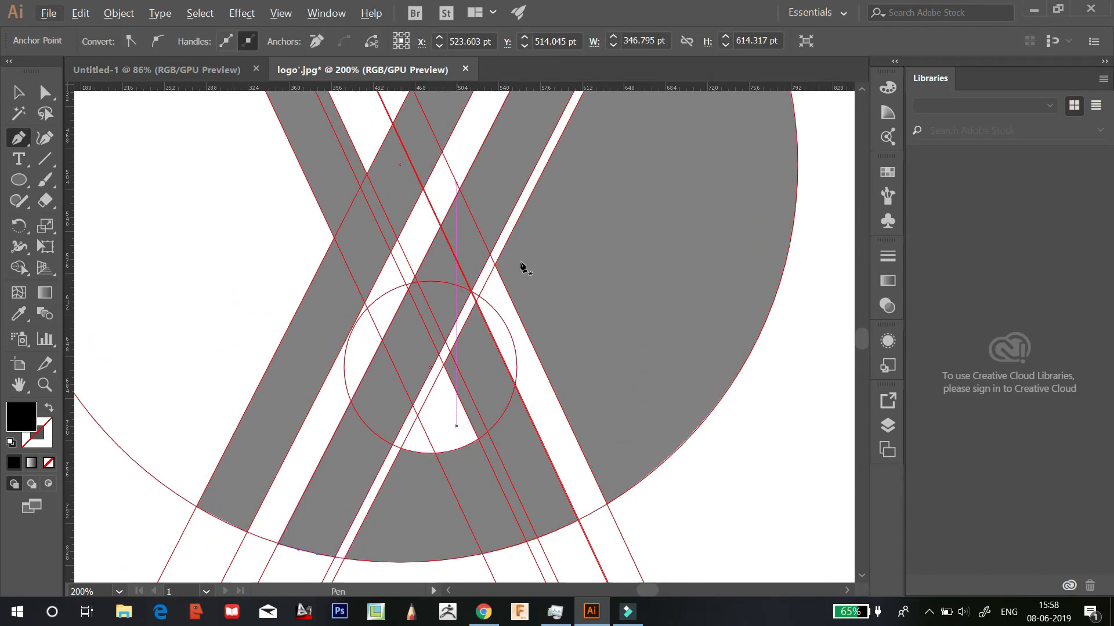
{"action": "scroll", "coordinate": [721, 168], "scroll_direction": "up", "scroll_amount": 1}
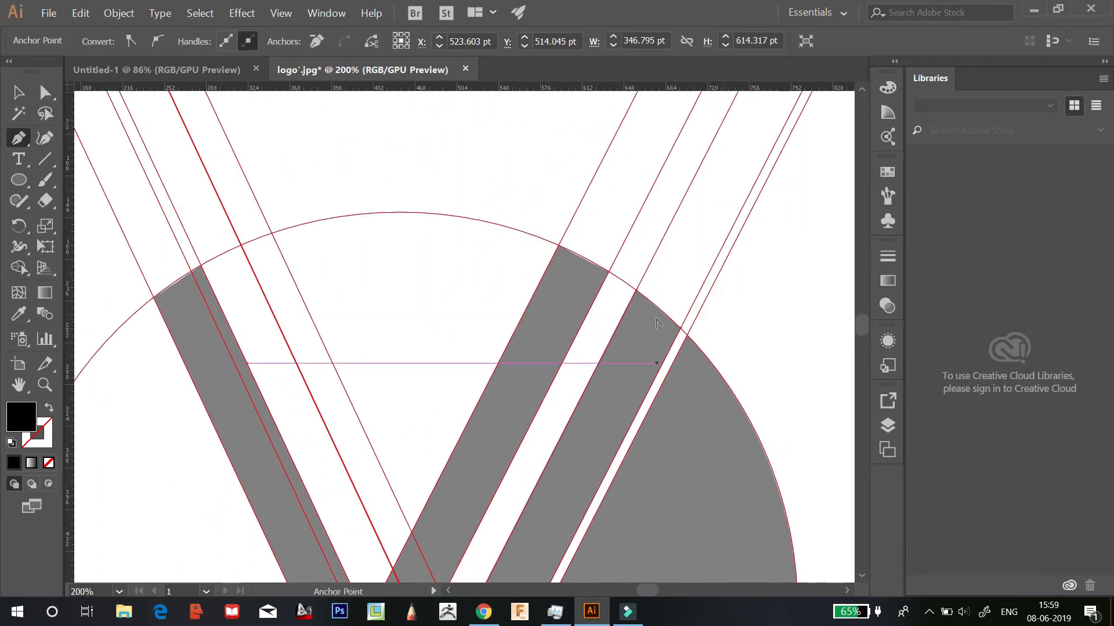
{"action": "left_click", "coordinate": [660, 313]}
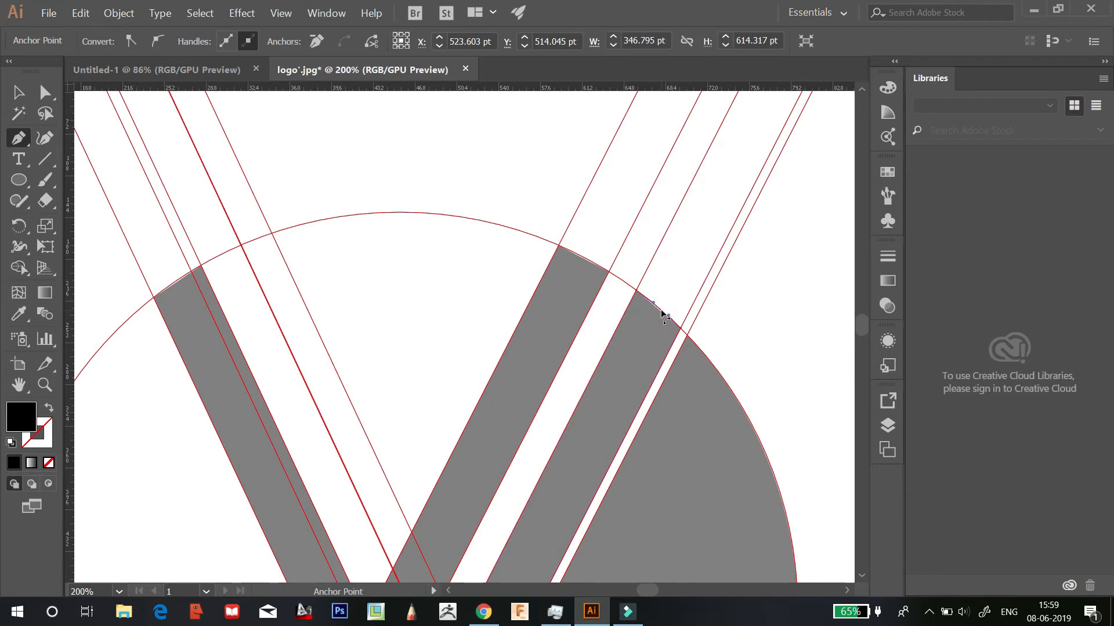
Select the first long diagonal stripe and curve its upper and lower ends along the large guide circle
{"action": "left_click", "coordinate": [21, 96]}
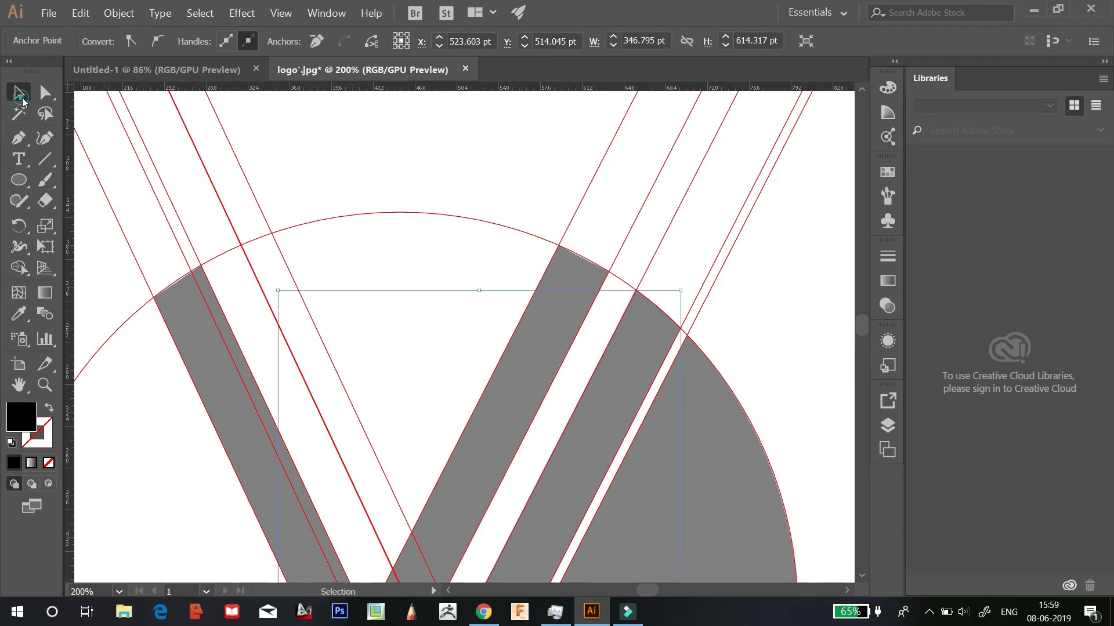
{"action": "left_click", "coordinate": [525, 382]}
{"action": "key", "text": "p"}
{"action": "key", "text": "alt"}
{"action": "left_click_drag", "start_coordinate": [582, 257], "coordinate": [586, 264]}
{"action": "scroll", "coordinate": [565, 340], "scroll_direction": "down", "scroll_amount": 10}
{"action": "key", "text": "alt"}
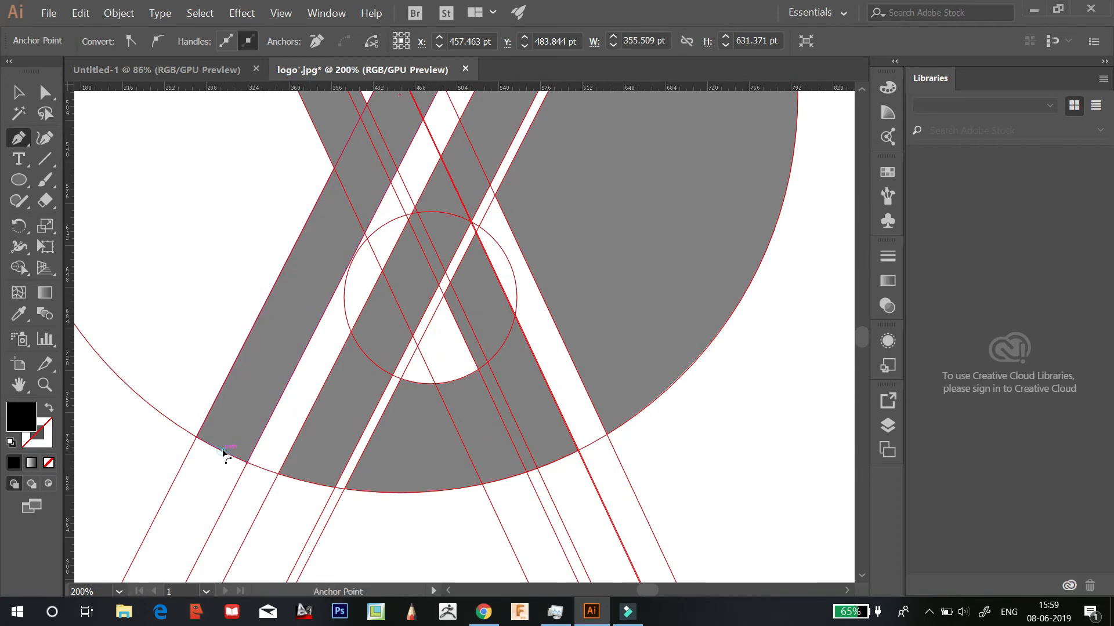
Select the short left arm of the Y shape and curve its upper end along the large guide circle
{"action": "scroll", "coordinate": [192, 279], "scroll_direction": "up", "scroll_amount": 5}
{"action": "scroll", "coordinate": [99, 236], "scroll_direction": "up", "scroll_amount": 4}
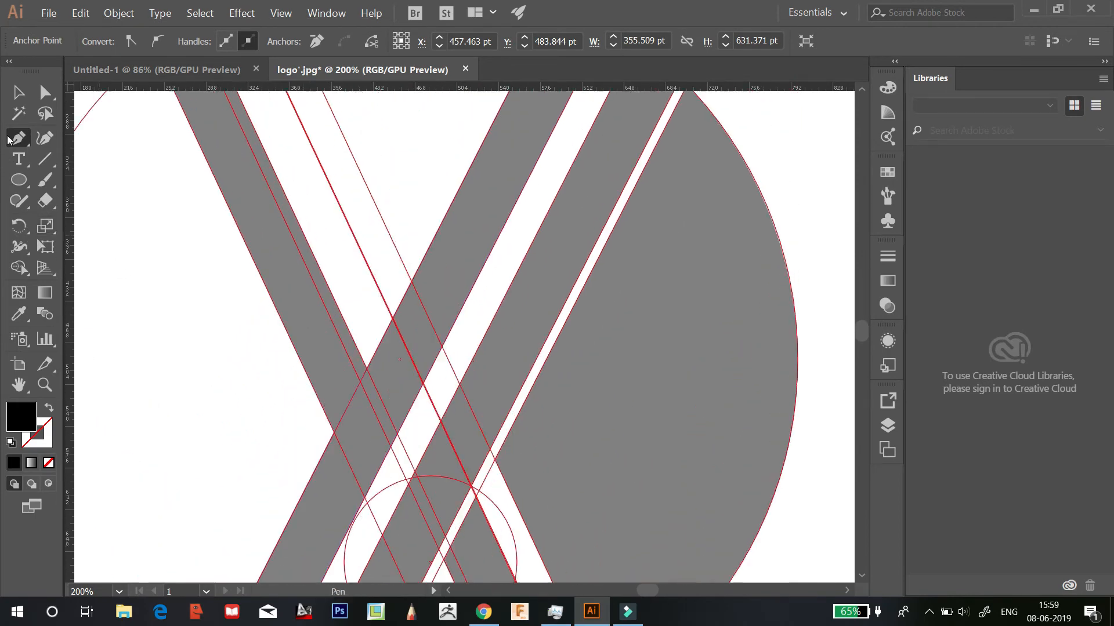
{"action": "key", "text": "v"}
{"action": "left_click", "coordinate": [172, 157]}
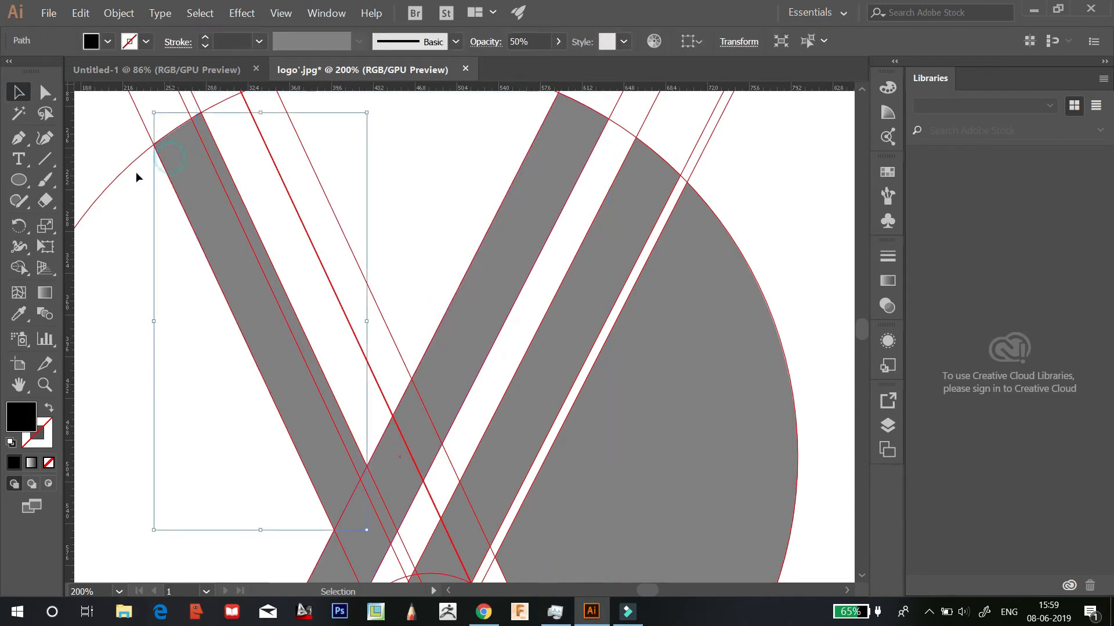
{"action": "left_click", "coordinate": [19, 138]}
{"action": "key", "text": "alt"}
{"action": "left_click_drag", "start_coordinate": [173, 135], "coordinate": [171, 134]}
{"action": "left_click", "coordinate": [172, 134], "text": "alt"}
{"action": "key", "text": "v"}
Deselect the left arm and hide the guides so only the logo shapes show on the artboard
{"action": "scroll", "coordinate": [302, 230], "scroll_direction": "down", "scroll_amount": 3}
{"action": "key", "text": "ctrl+minus"}
{"action": "scroll", "coordinate": [748, 323], "scroll_direction": "down", "scroll_amount": 3}
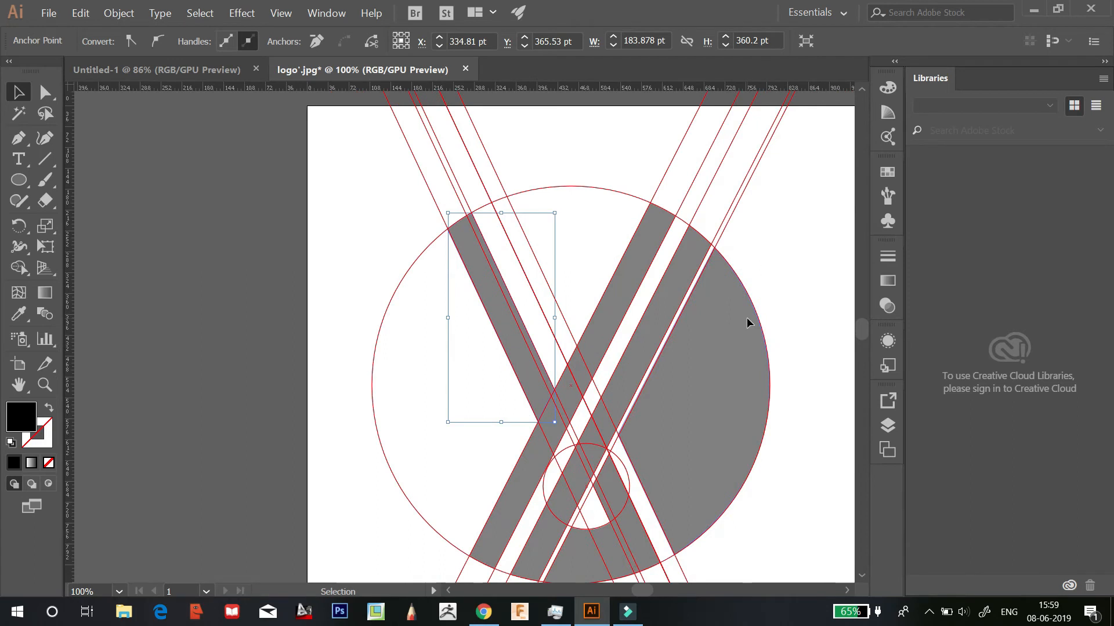
{"action": "scroll", "coordinate": [748, 324], "scroll_direction": "down", "scroll_amount": 1}
{"action": "scroll", "coordinate": [452, 592], "scroll_direction": "left", "scroll_amount": 2}
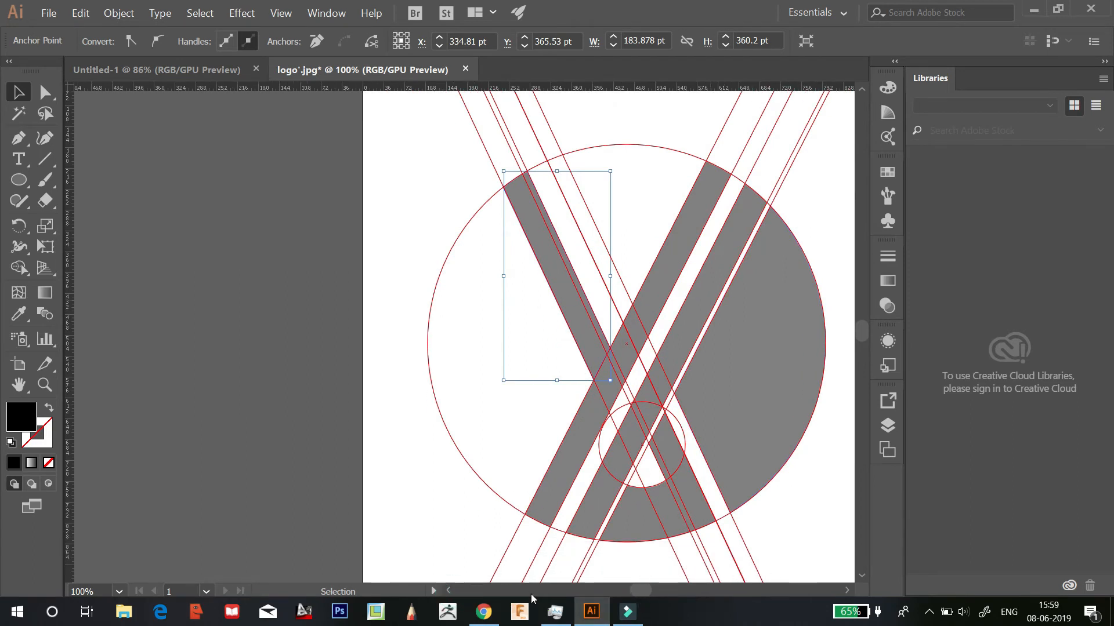
{"action": "left_click", "coordinate": [845, 592]}
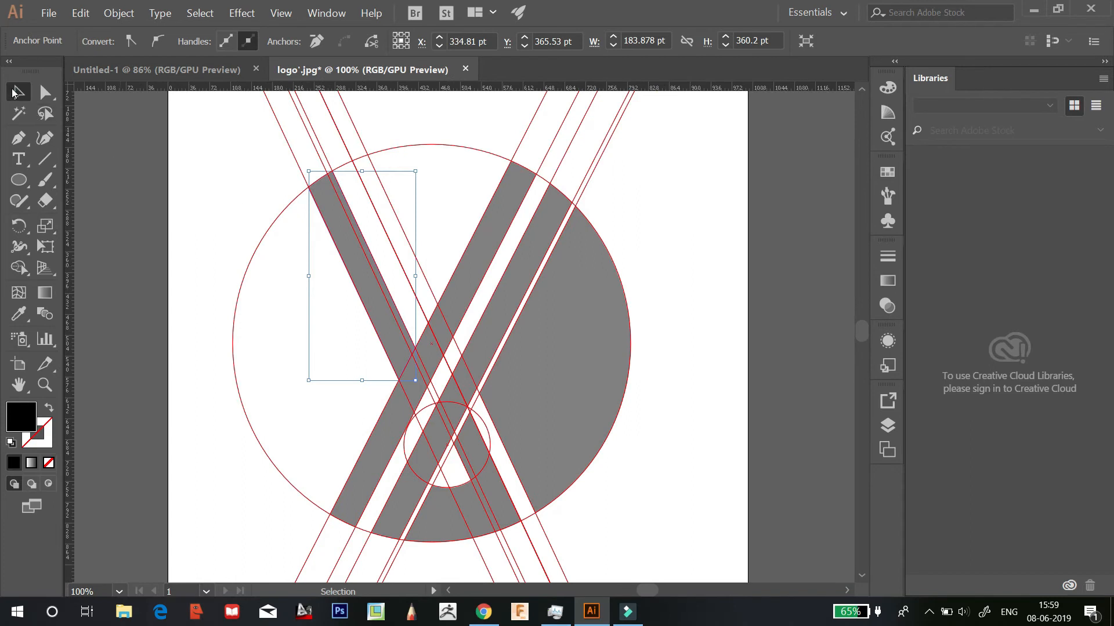
{"action": "right_click", "coordinate": [682, 251]}
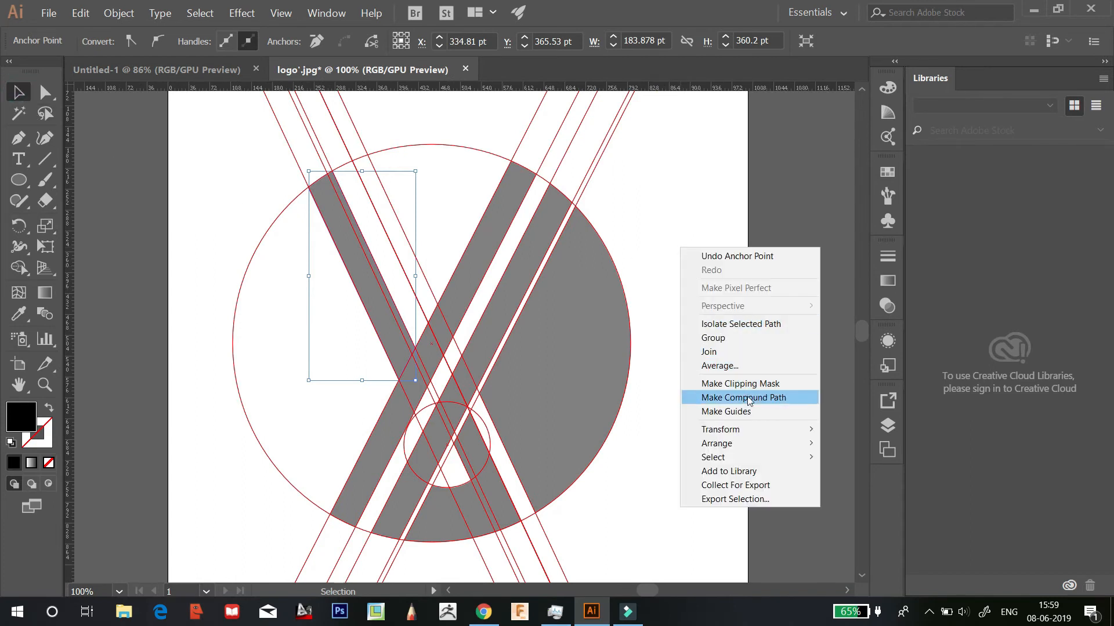
{"action": "left_click", "coordinate": [725, 229]}
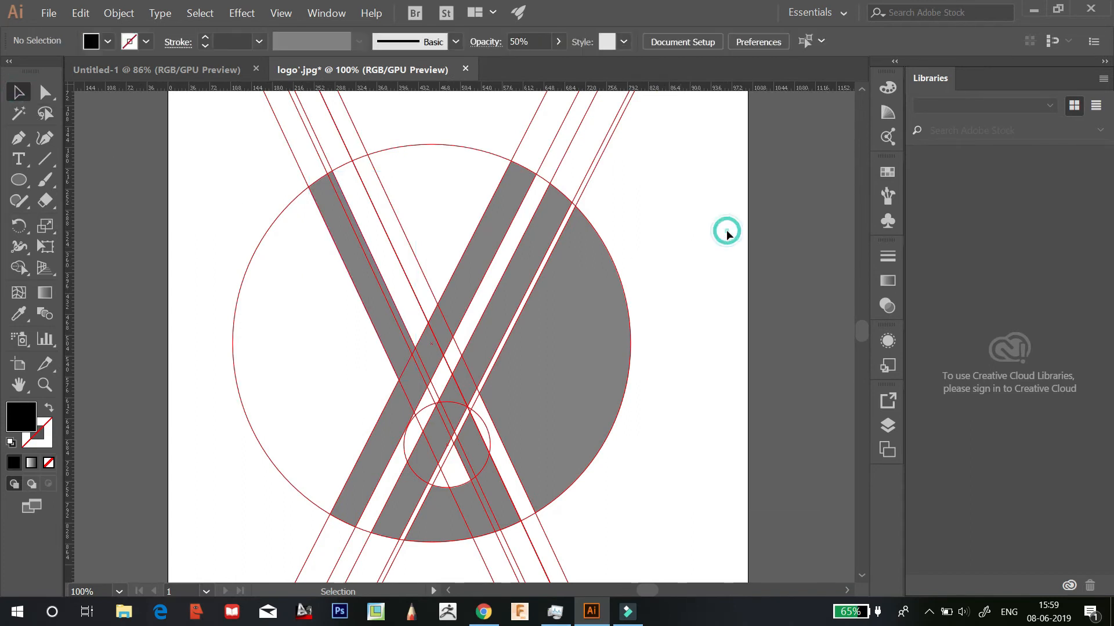
{"action": "right_click", "coordinate": [729, 316]}
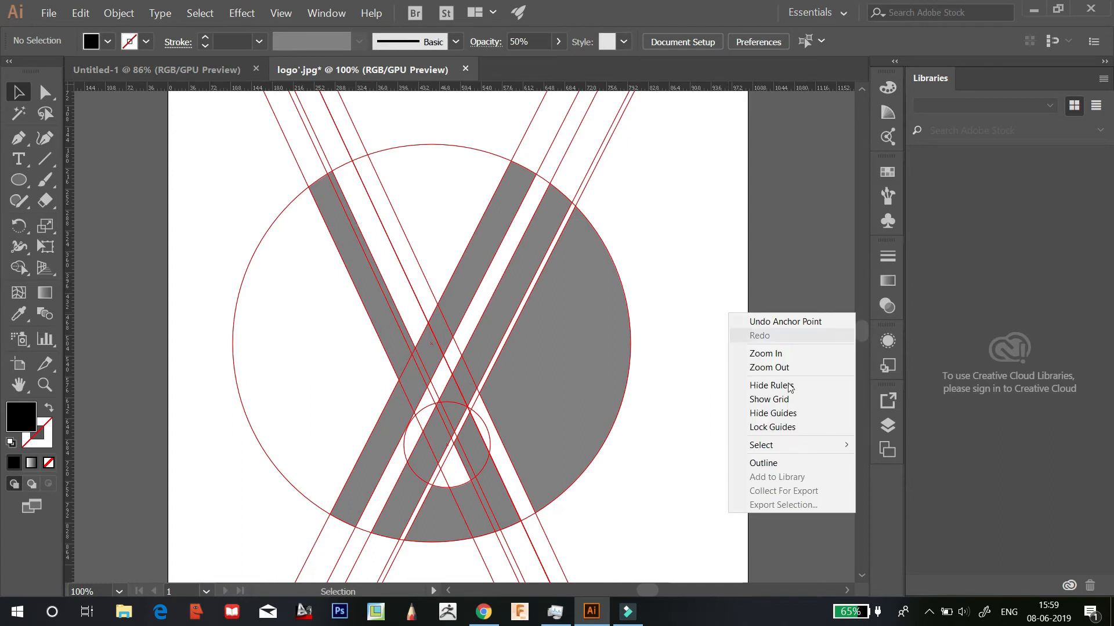
{"action": "left_click", "coordinate": [803, 421]}
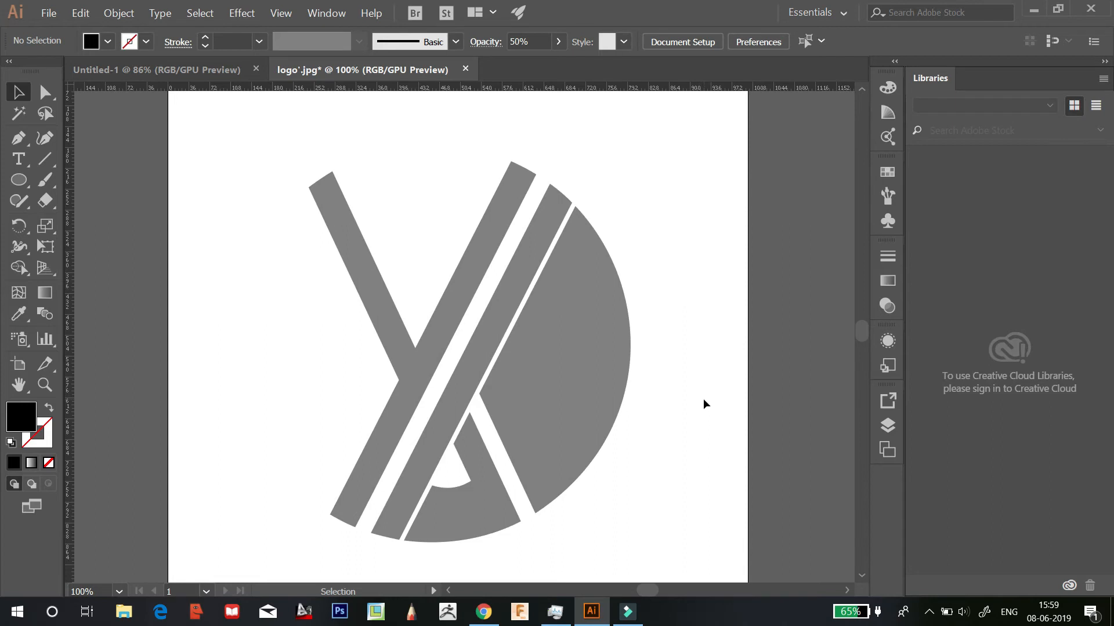
Select all the logo shapes, set their opacity to 100%, and deselect them
{"action": "scroll", "coordinate": [596, 479], "scroll_direction": "down", "scroll_amount": 2}
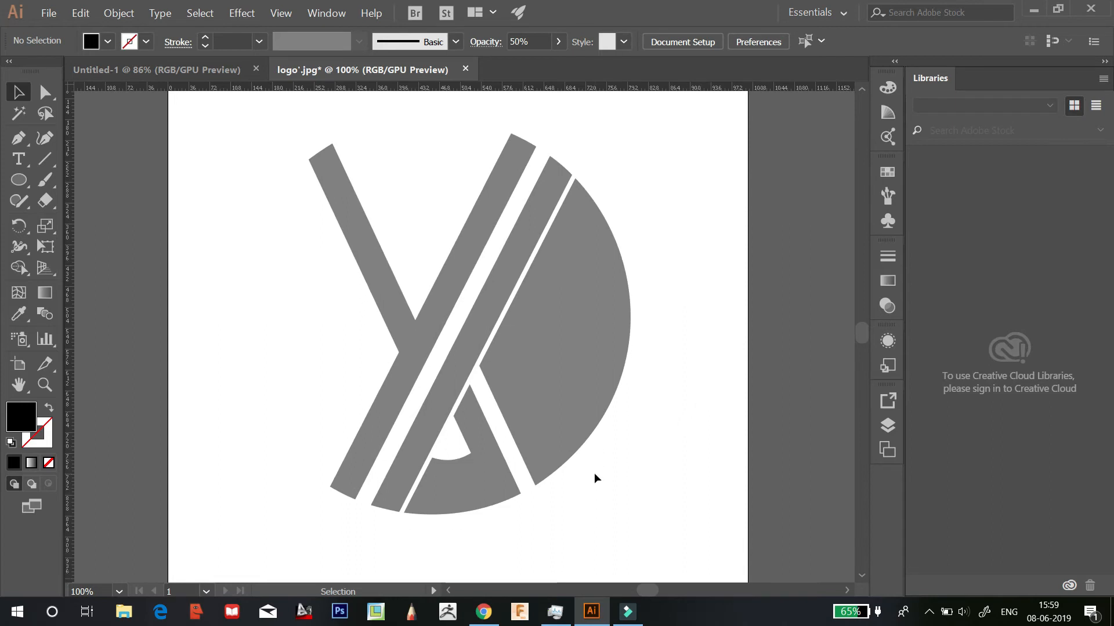
{"action": "scroll", "coordinate": [596, 479], "scroll_direction": "down", "scroll_amount": 1}
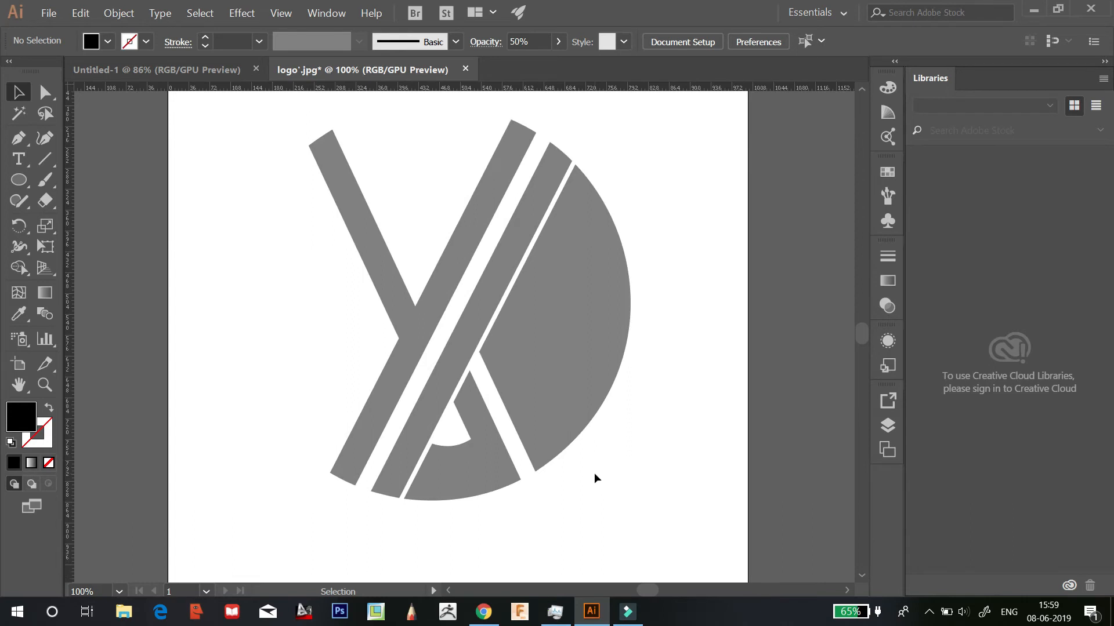
{"action": "key", "text": "a"}
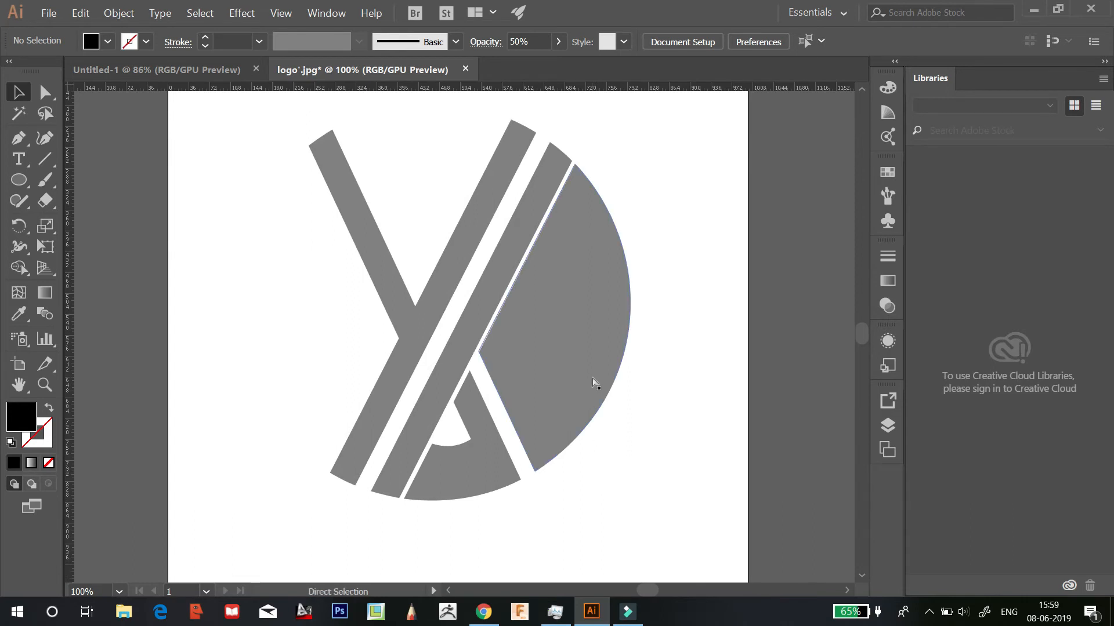
{"action": "key", "text": "ctrl+minus"}
{"action": "scroll", "coordinate": [626, 363], "scroll_direction": "up", "scroll_amount": 3}
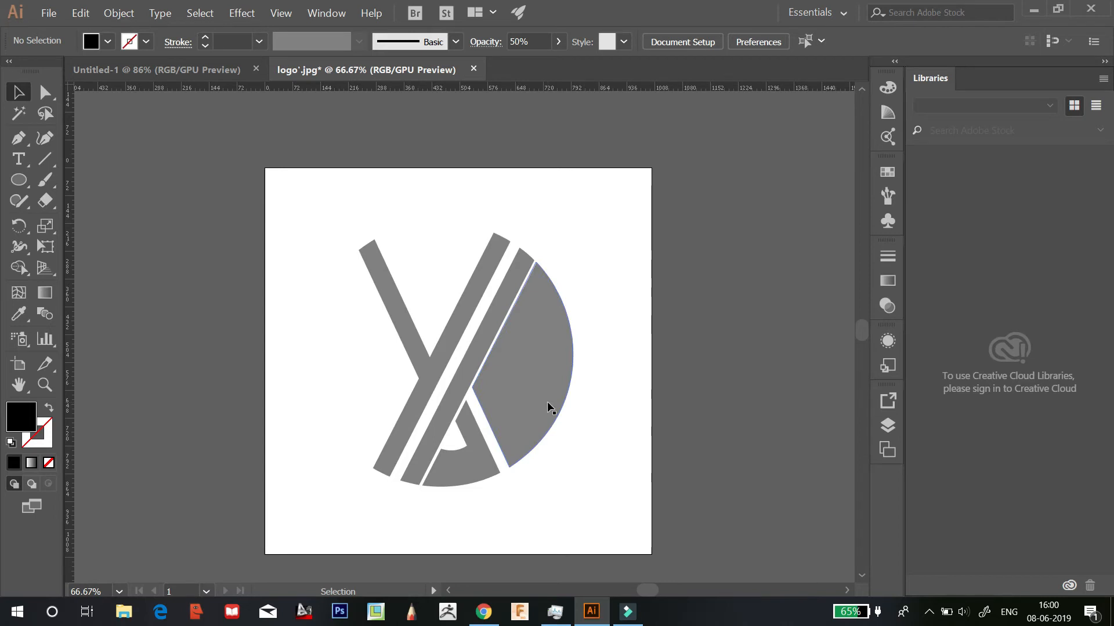
{"action": "left_click", "coordinate": [587, 388]}
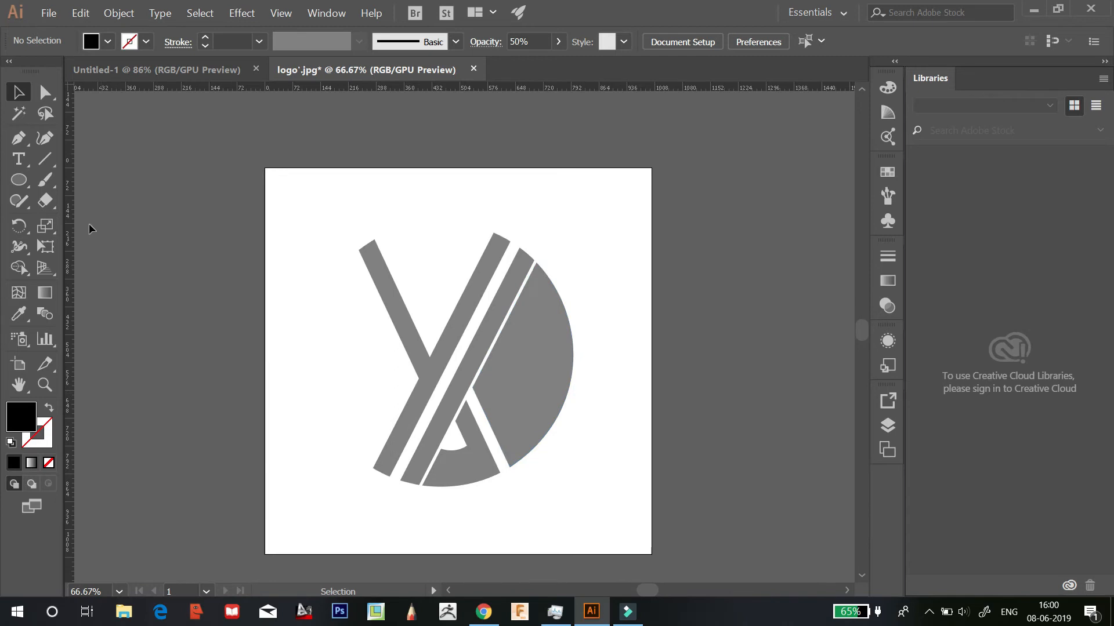
{"action": "left_click_drag", "start_coordinate": [598, 511], "coordinate": [320, 226]}
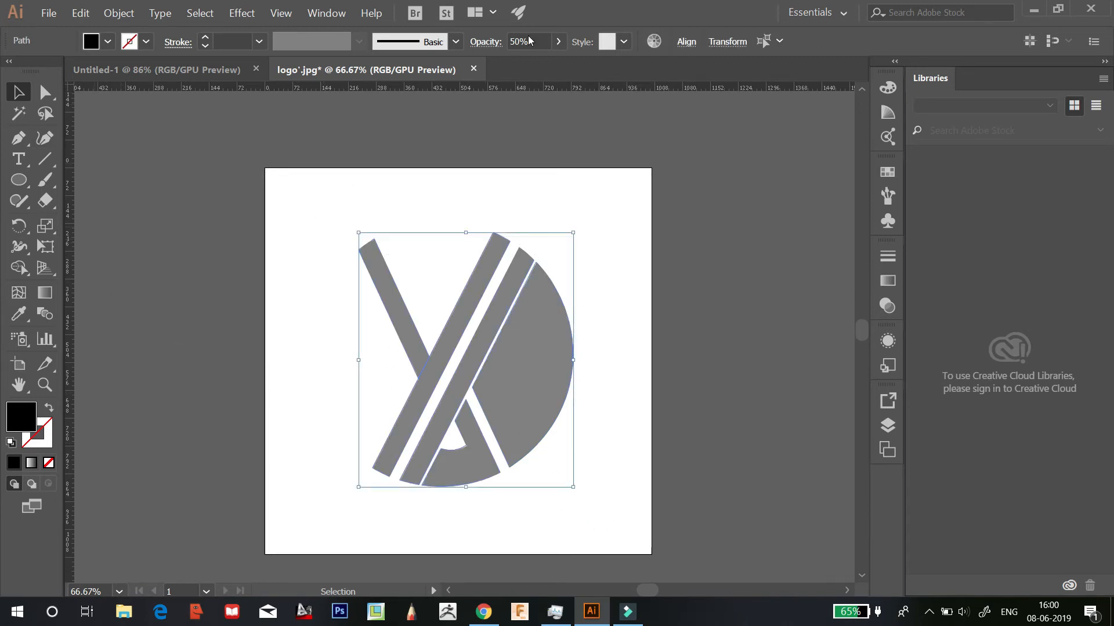
{"action": "left_click", "coordinate": [529, 40]}
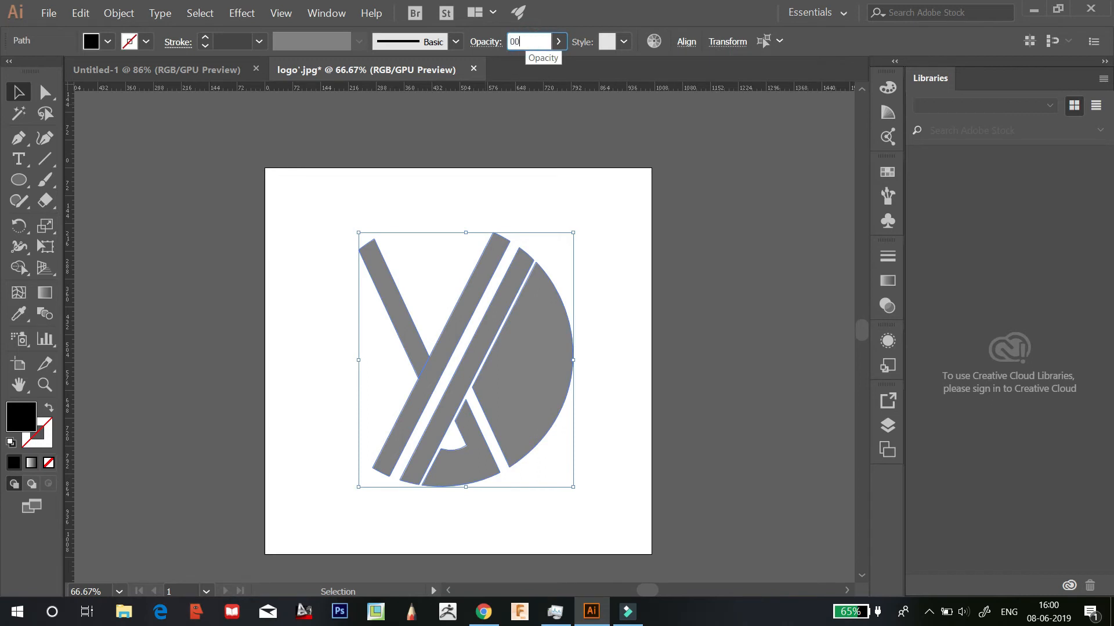
{"action": "type", "text": "100"}
{"action": "key", "text": "Return"}
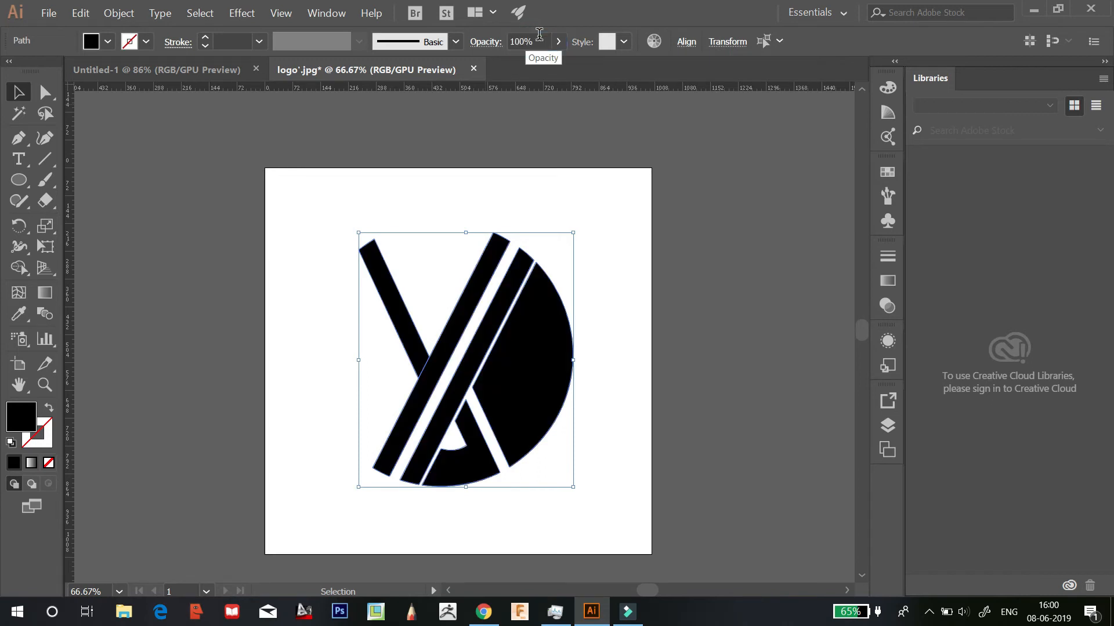
{"action": "left_click", "coordinate": [629, 233]}
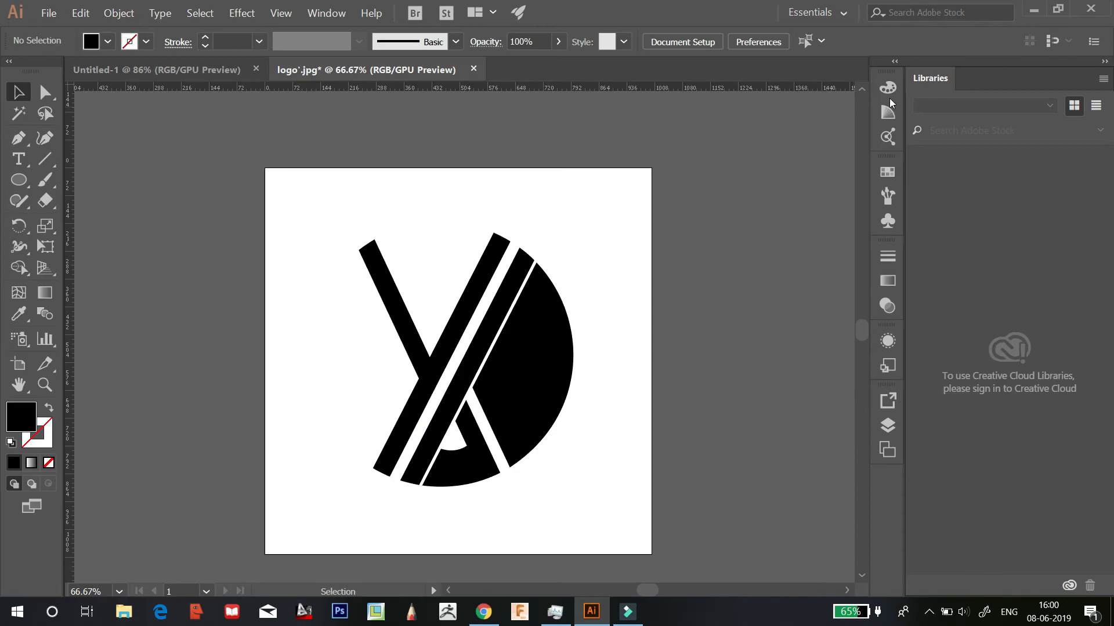
Switch to Chrome and open the Adobe Color Explore page (color.adobe.com/explore) in a new tab
{"action": "left_click", "coordinate": [483, 612]}
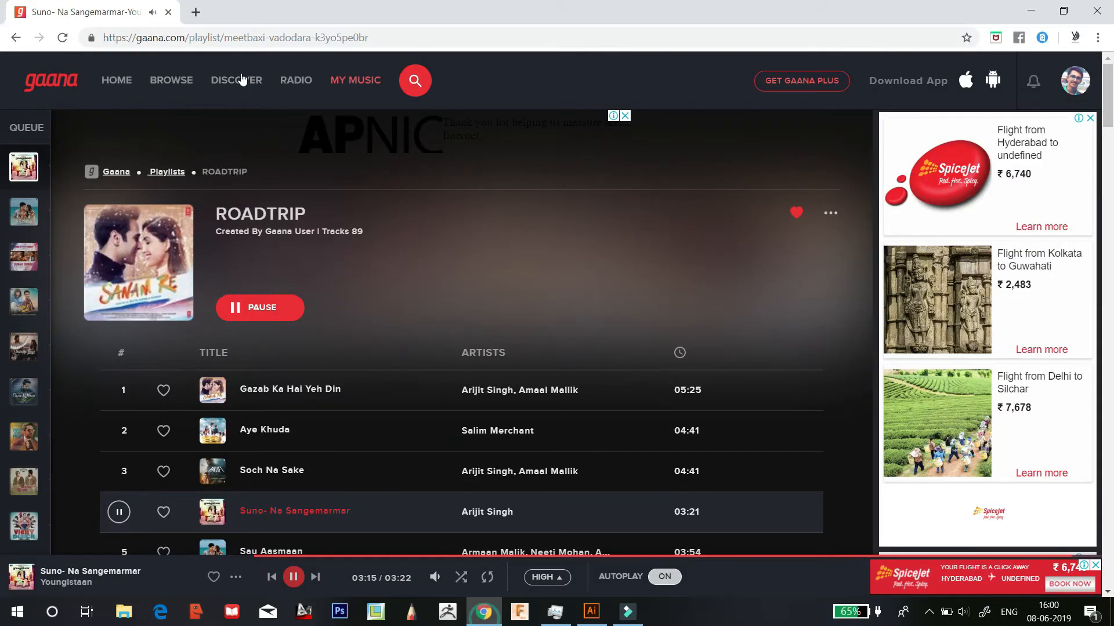
{"action": "left_click", "coordinate": [193, 14]}
{"action": "type", "text": "adobe"}
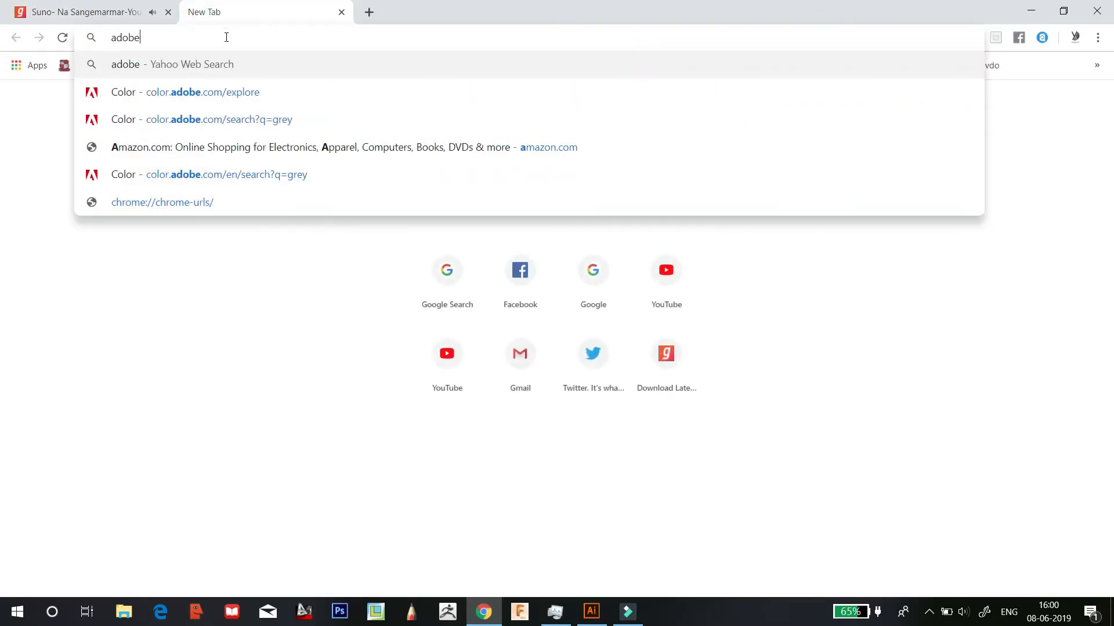
{"action": "left_click", "coordinate": [180, 101]}
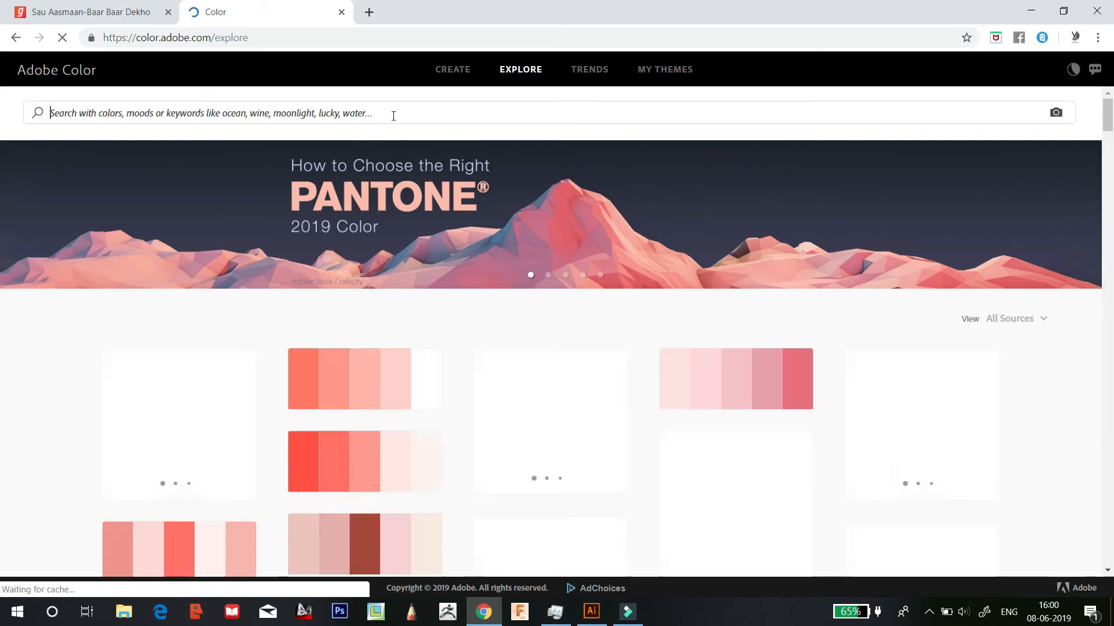
Search the Adobe Color themes for "sketch"
{"action": "left_click", "coordinate": [393, 115]}
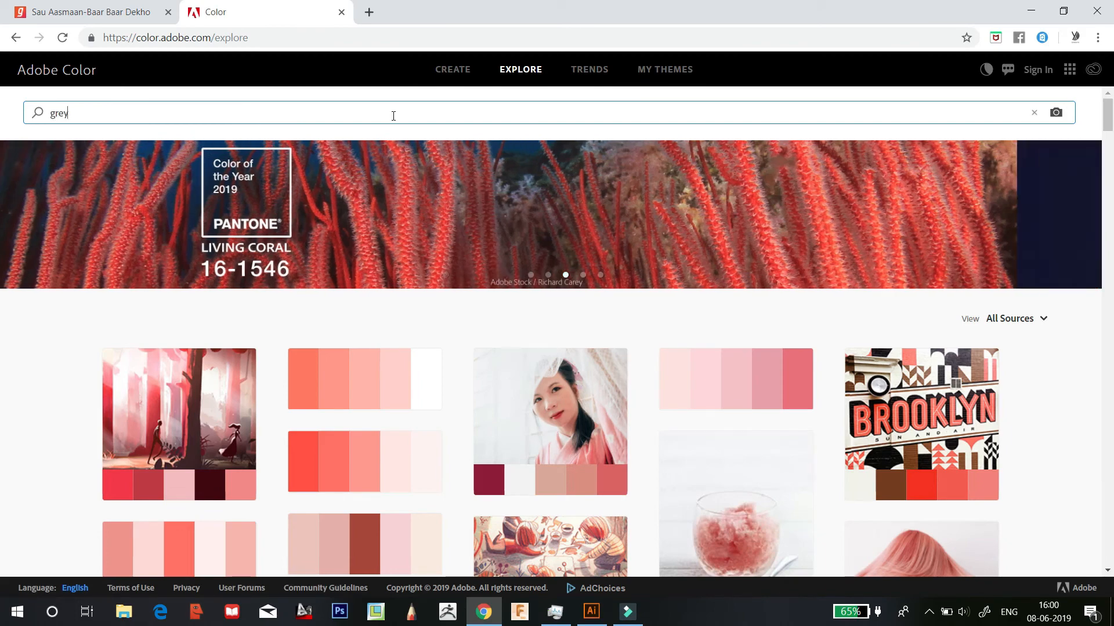
{"action": "key", "text": "BackSpace"}
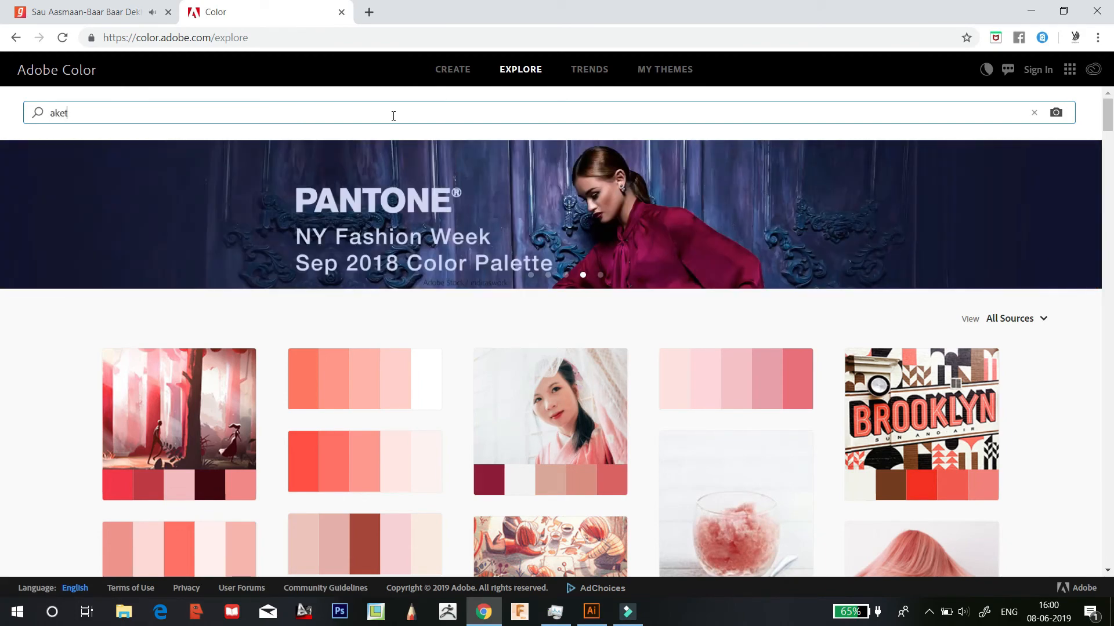
{"action": "key", "text": "BackSpace"}
{"action": "key", "text": "BackSpace"}
{"action": "key", "text": "BackSpace"}
{"action": "key", "text": "BackSpace"}
{"action": "key", "text": "BackSpace"}
{"action": "type", "text": "sketch"}
{"action": "key", "text": "Return"}
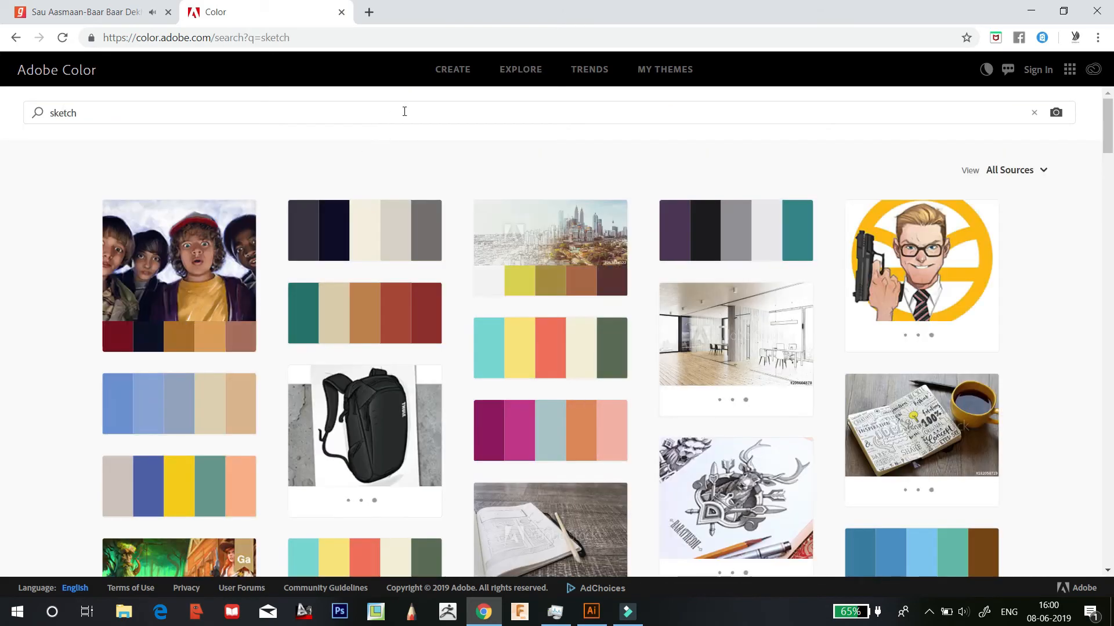
Browse the sketch themes and open the grey and black palette extracted from the Thule EnRoute Camera Bags image
{"action": "scroll", "coordinate": [558, 307], "scroll_direction": "down", "scroll_amount": 15}
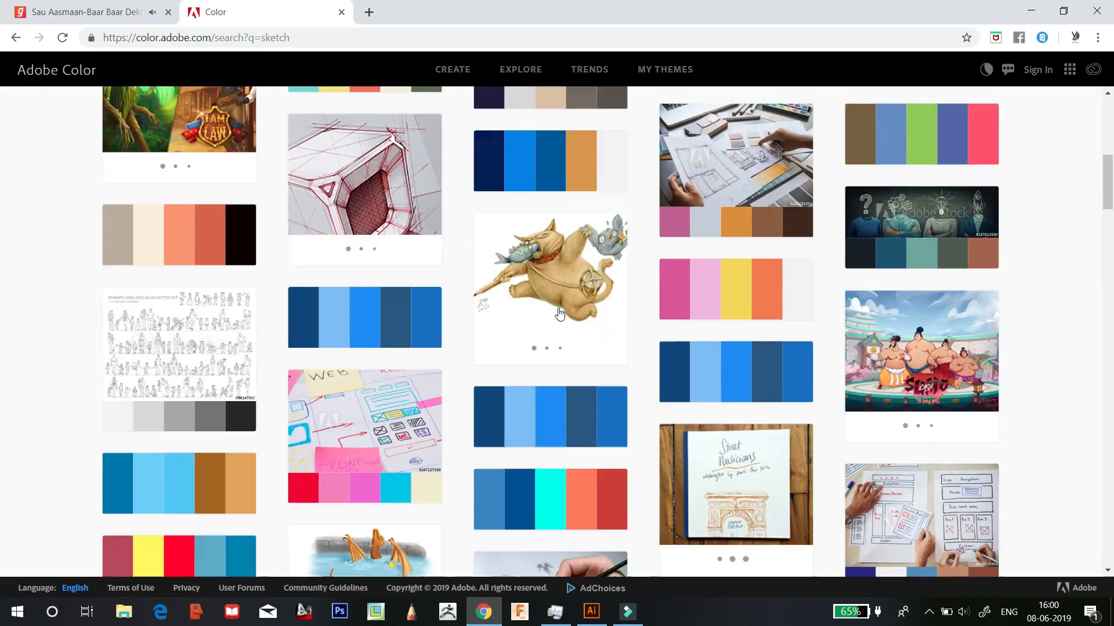
{"action": "scroll", "coordinate": [559, 309], "scroll_direction": "up", "scroll_amount": 15}
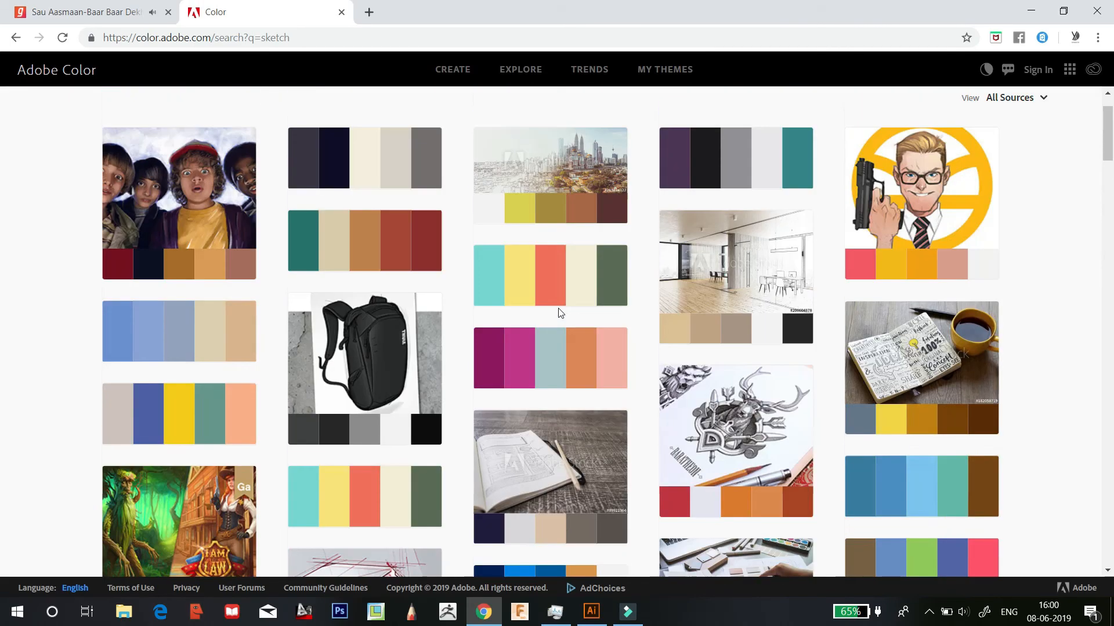
{"action": "mouse_move", "coordinate": [389, 434]}
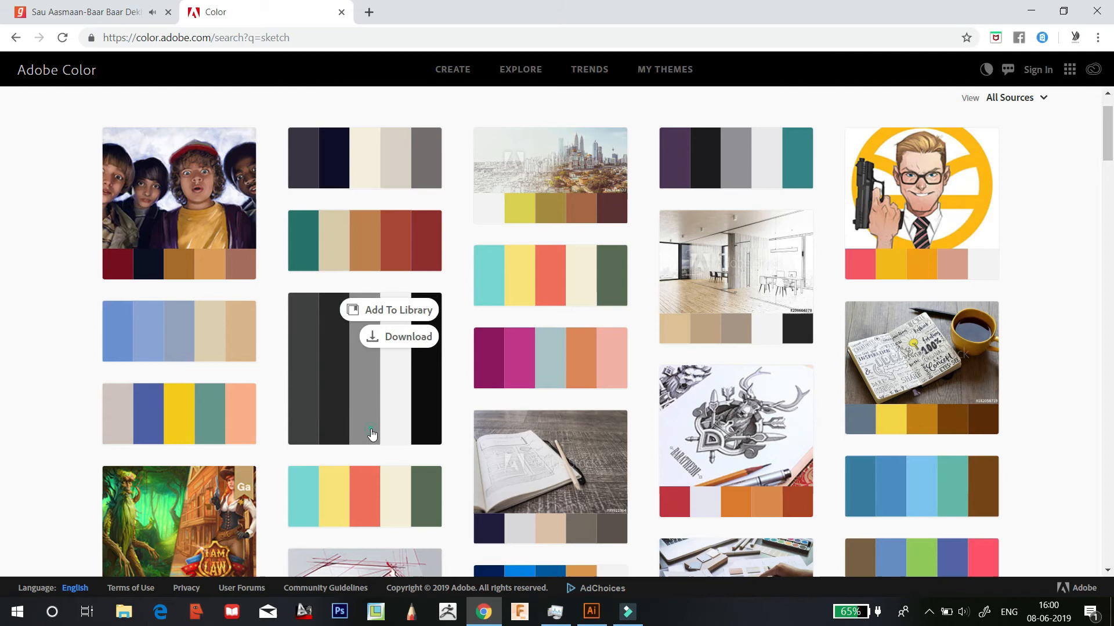
{"action": "left_click", "coordinate": [371, 434]}
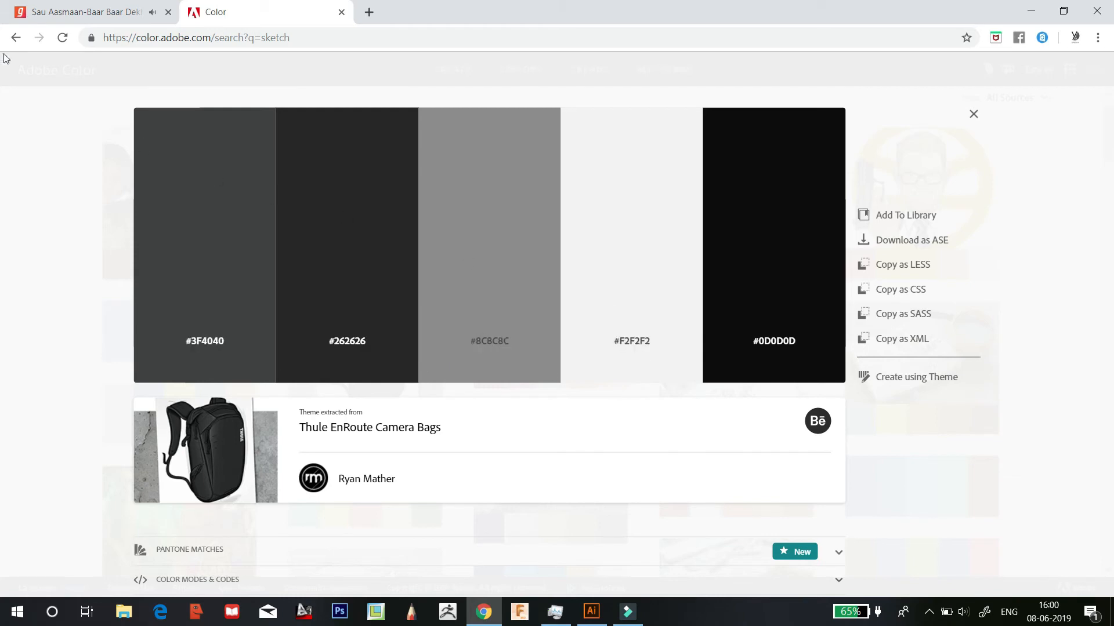
Return to the Adobe Color Explore page and search the themes for "grey"
{"action": "left_click", "coordinate": [15, 37]}
{"action": "scroll", "coordinate": [578, 323], "scroll_direction": "down", "scroll_amount": 10}
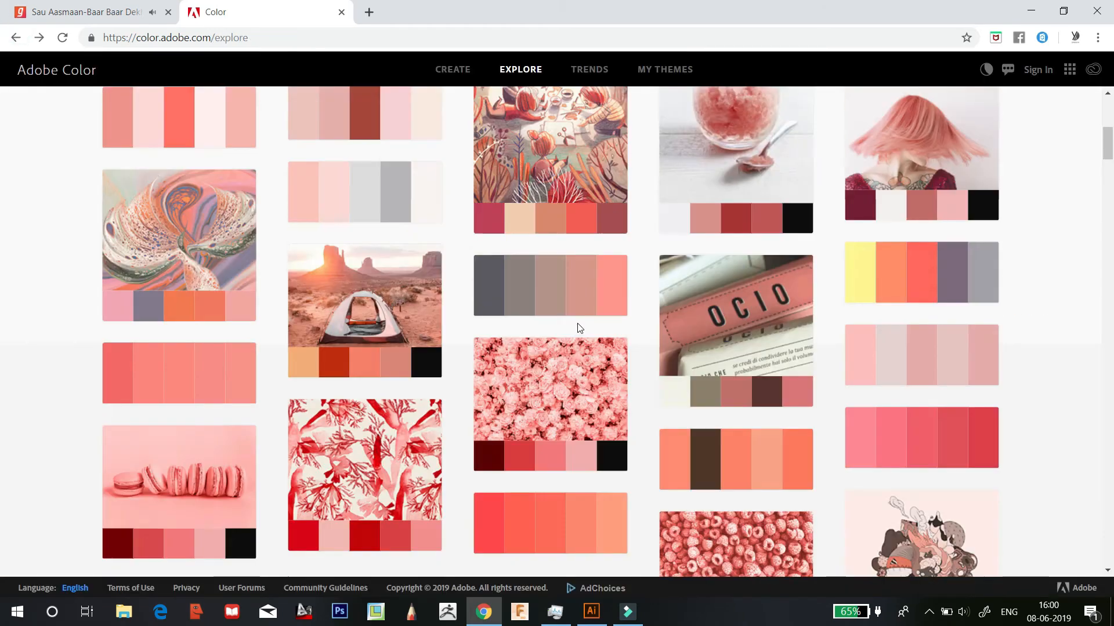
{"action": "scroll", "coordinate": [579, 322], "scroll_direction": "up", "scroll_amount": 10}
{"action": "left_click", "coordinate": [530, 117]}
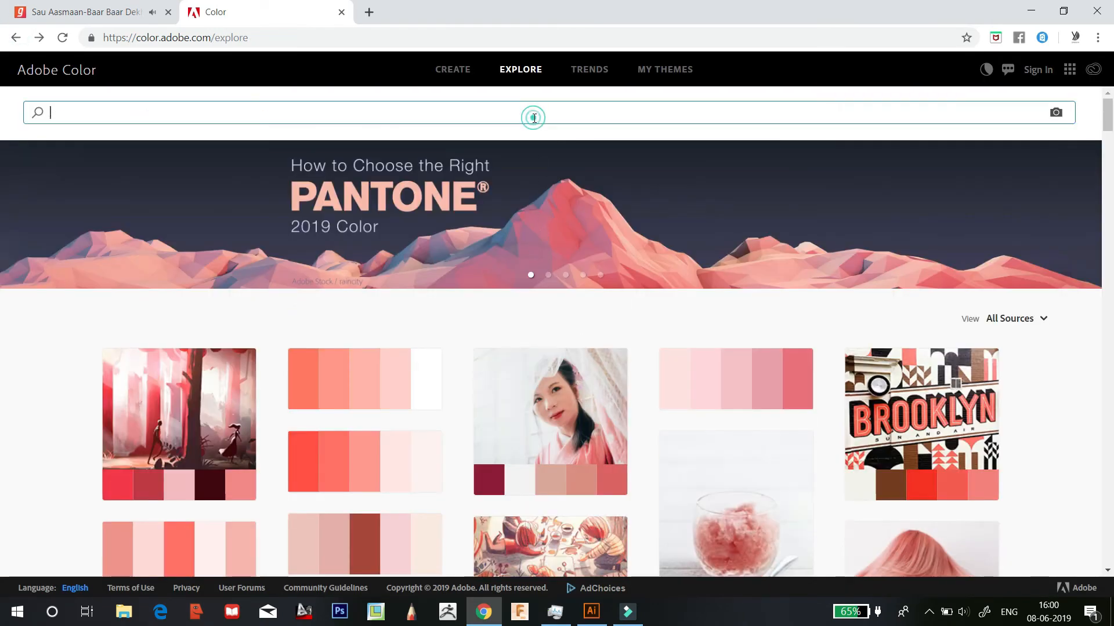
{"action": "type", "text": "grey"}
{"action": "key", "text": "Return"}
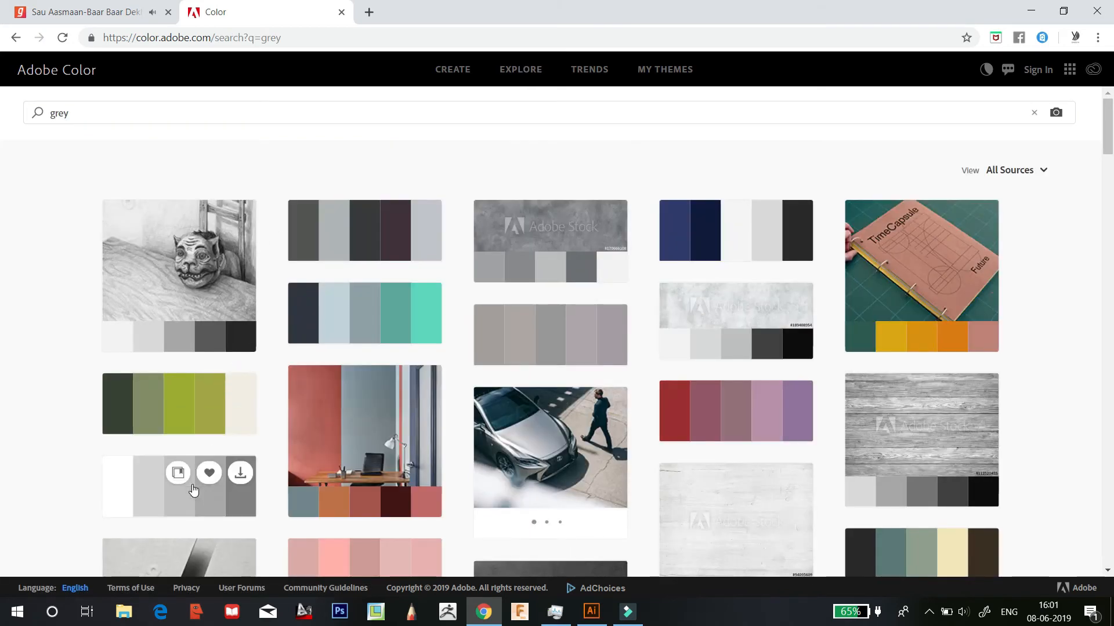
View the white to grey theme, go back to the Explore page and search for "grey" again
{"action": "left_click", "coordinate": [192, 508]}
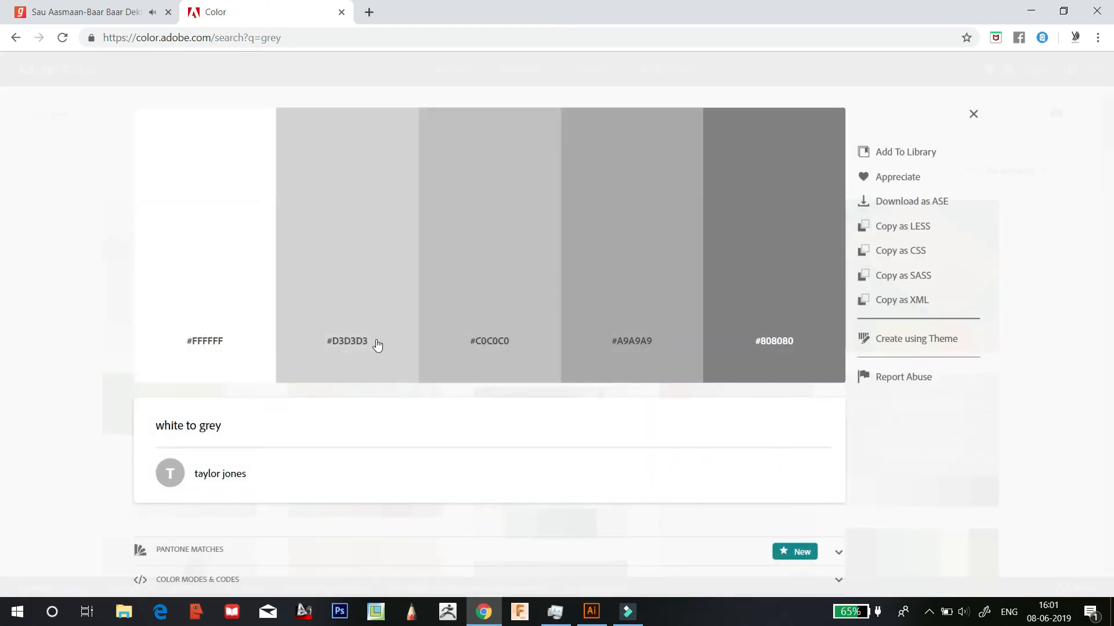
{"action": "left_click", "coordinate": [16, 37]}
{"action": "scroll", "coordinate": [548, 326], "scroll_direction": "down", "scroll_amount": 5}
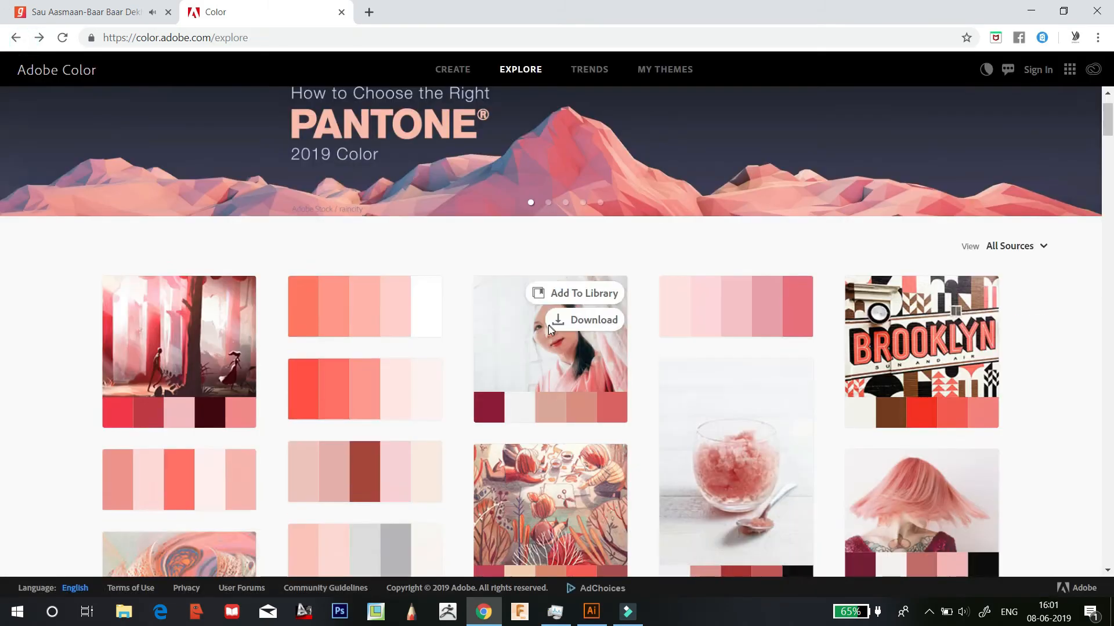
{"action": "scroll", "coordinate": [297, 117], "scroll_direction": "up", "scroll_amount": 6}
{"action": "left_click", "coordinate": [305, 113]}
{"action": "type", "text": "gr"}
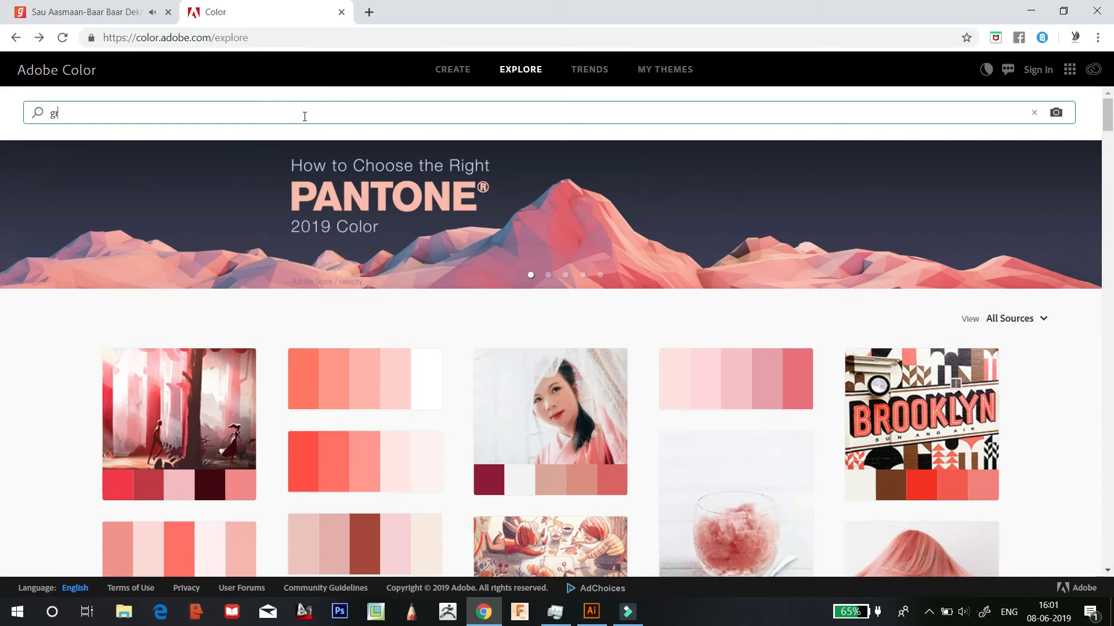
{"action": "type", "text": "ey"}
{"action": "key", "text": "Return"}
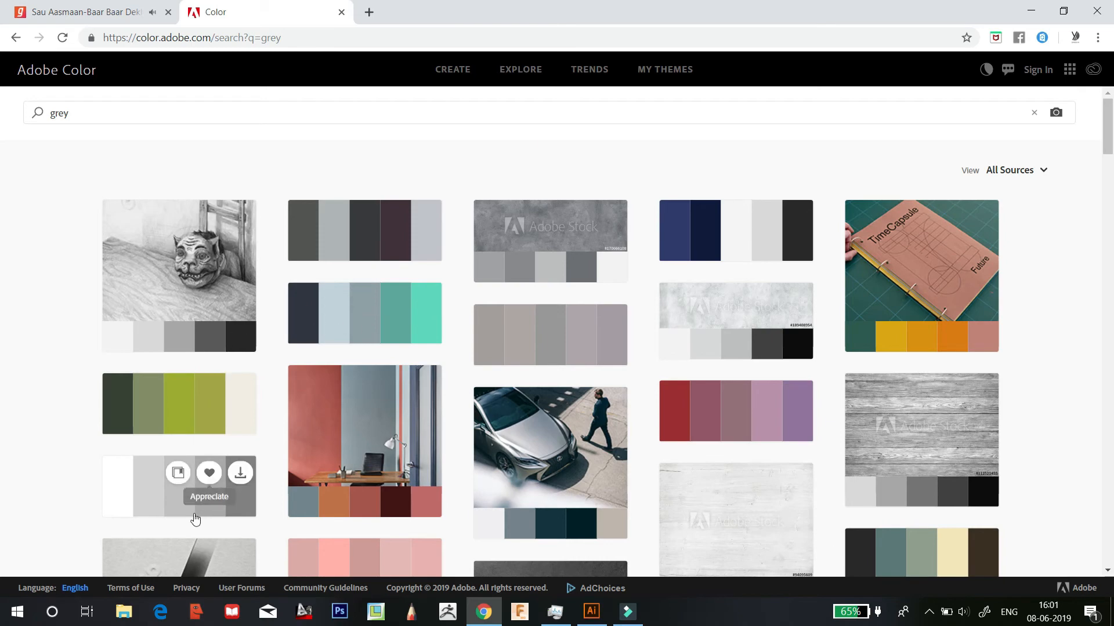
View and close the white to grey theme, open the one extracted from Drawings 2018/2019 - Houses, and copy its #595959 colour
{"action": "left_click", "coordinate": [160, 500]}
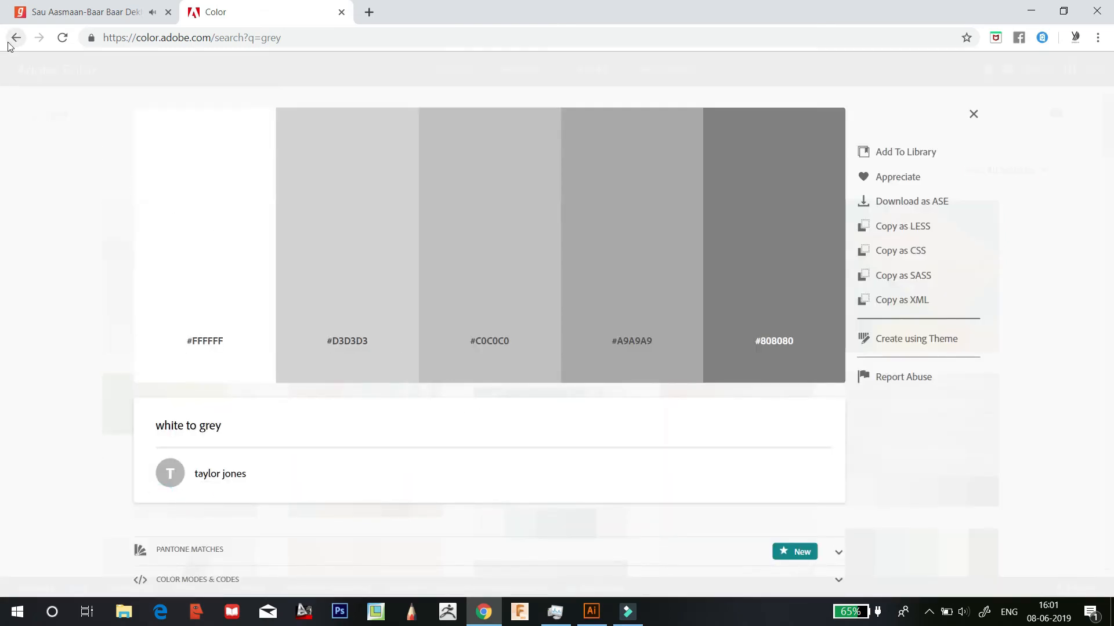
{"action": "left_click", "coordinate": [46, 140]}
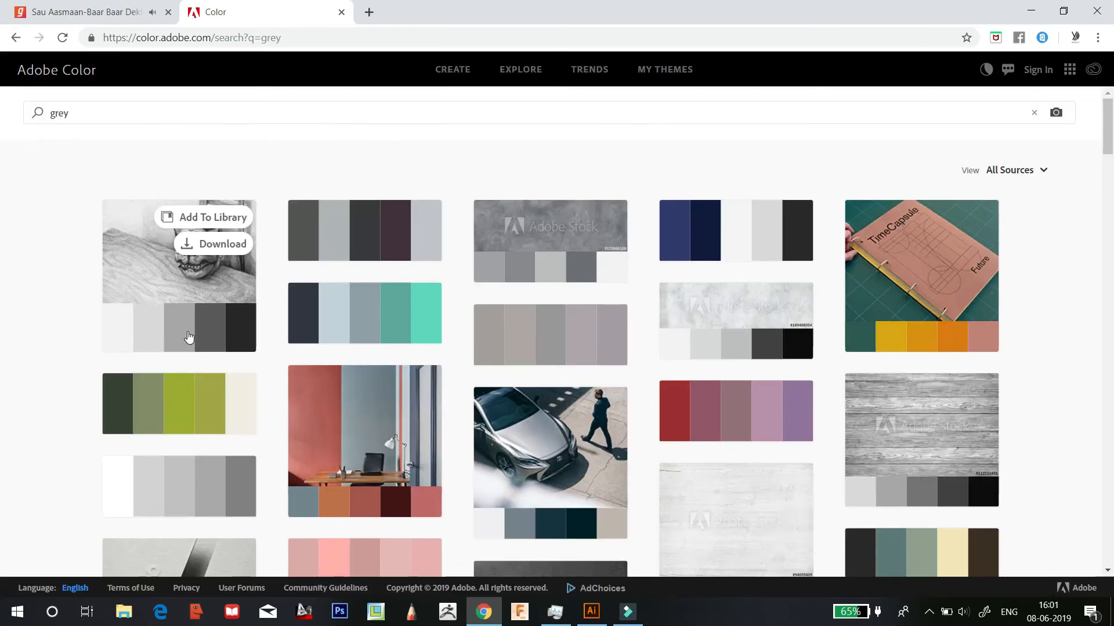
{"action": "left_click", "coordinate": [243, 307]}
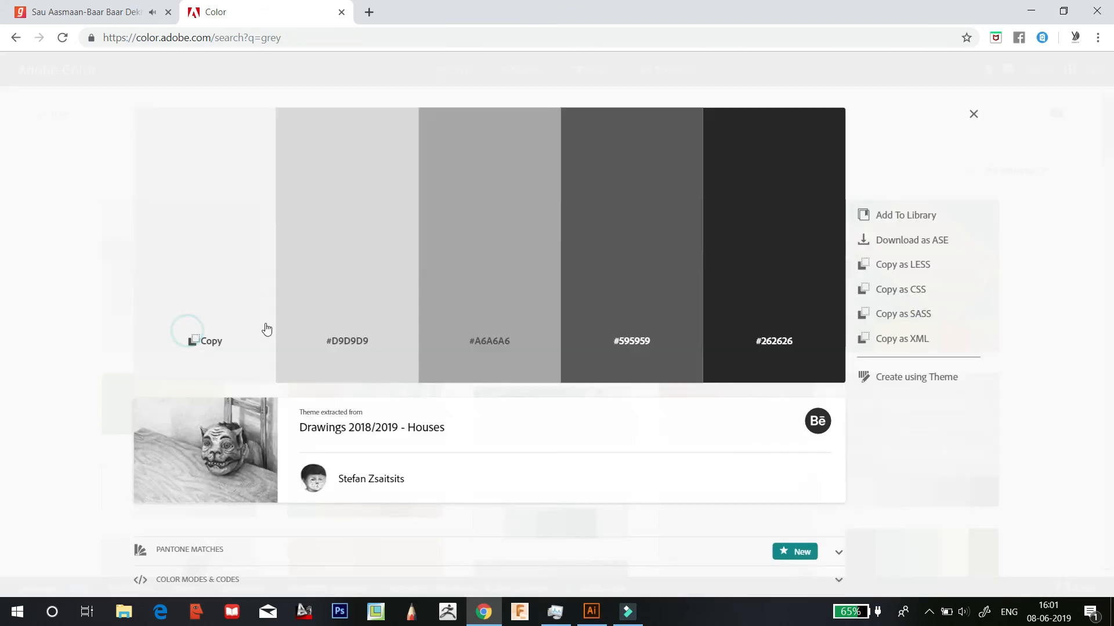
{"action": "left_click", "coordinate": [629, 342]}
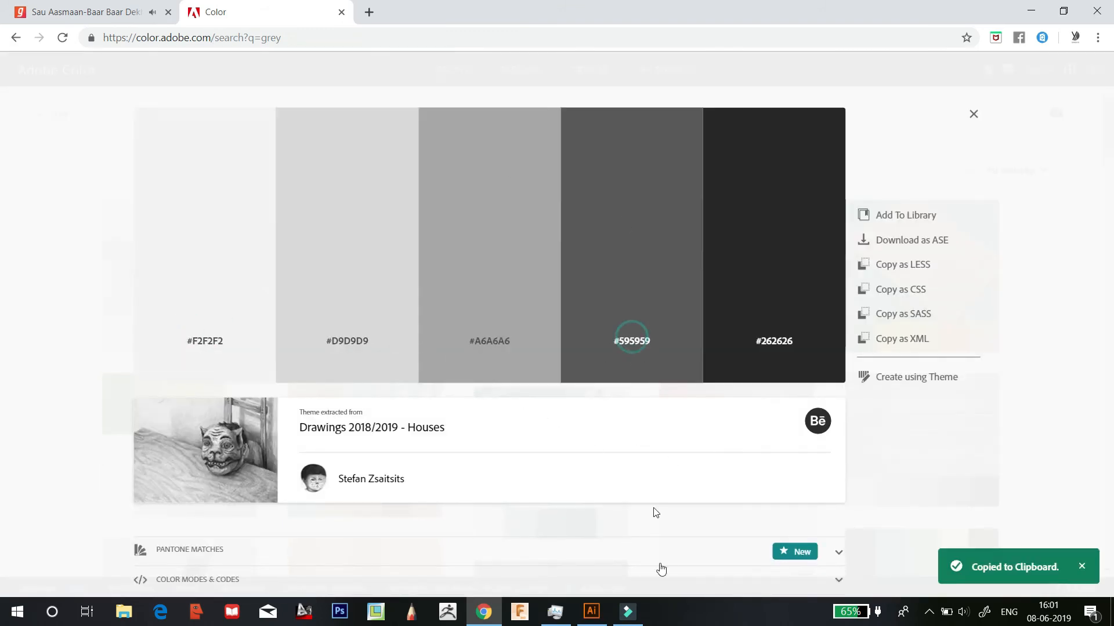
Switch to Illustrator, set the fill colour to hex 595959, and apply it to the large curved segment of the logo's D
{"action": "left_click", "coordinate": [591, 612]}
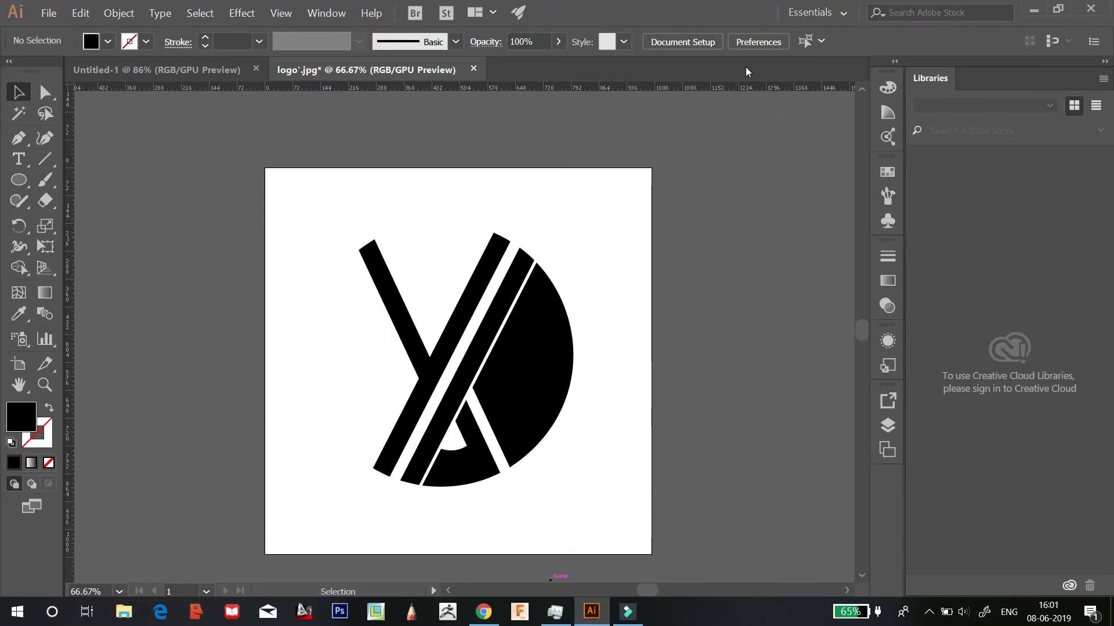
{"action": "left_click", "coordinate": [885, 89]}
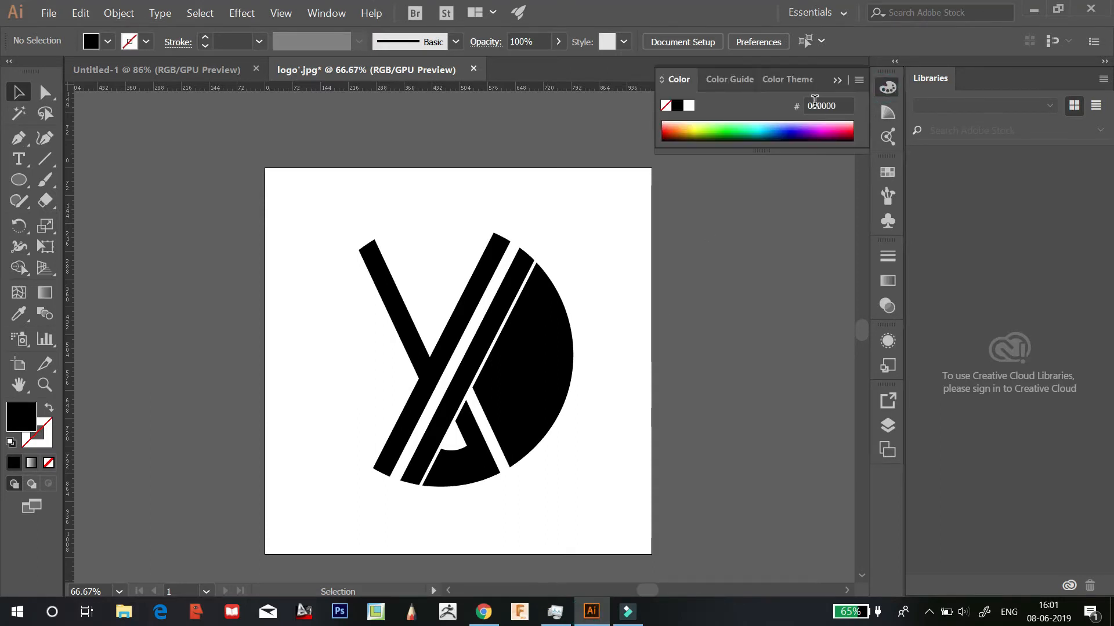
{"action": "left_click", "coordinate": [815, 103]}
{"action": "key", "text": "ctrl+v"}
{"action": "key", "text": "Return"}
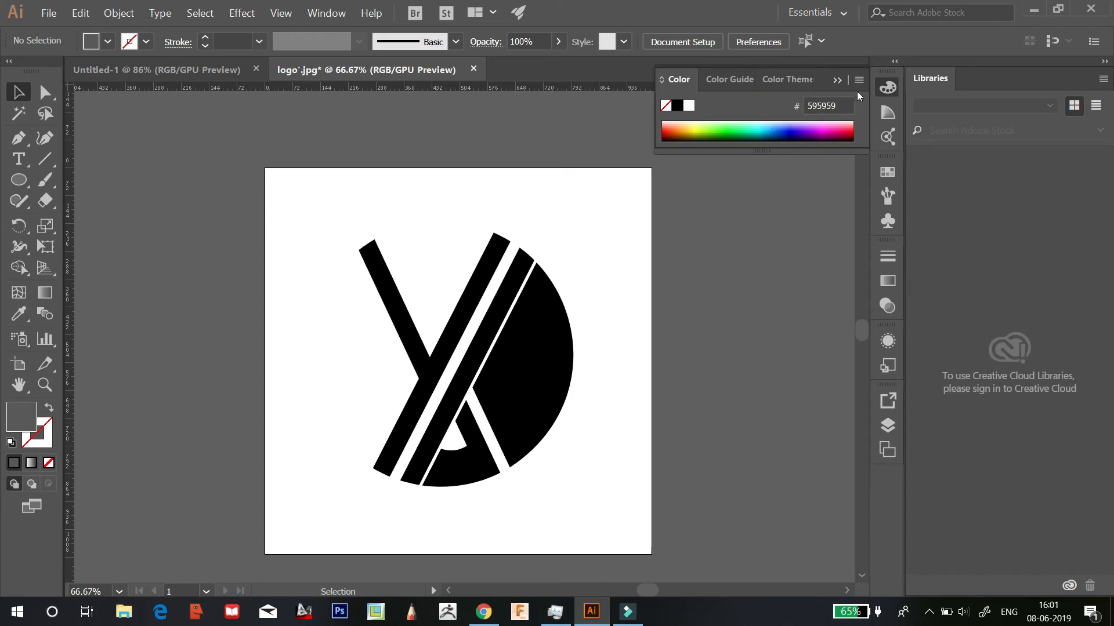
{"action": "left_click", "coordinate": [841, 101]}
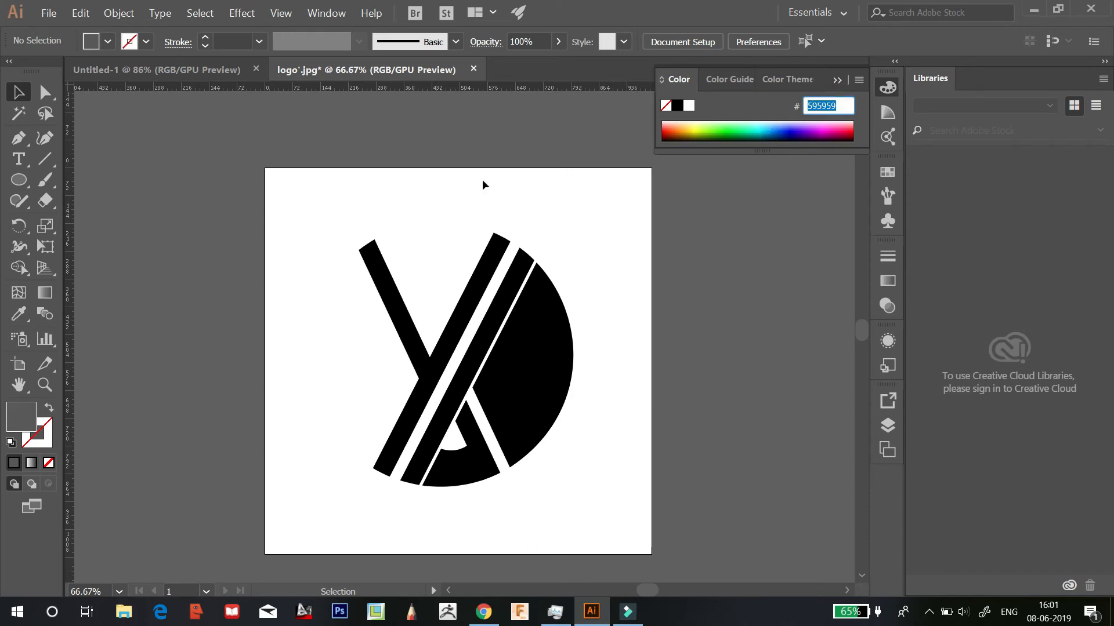
{"action": "left_click", "coordinate": [25, 421]}
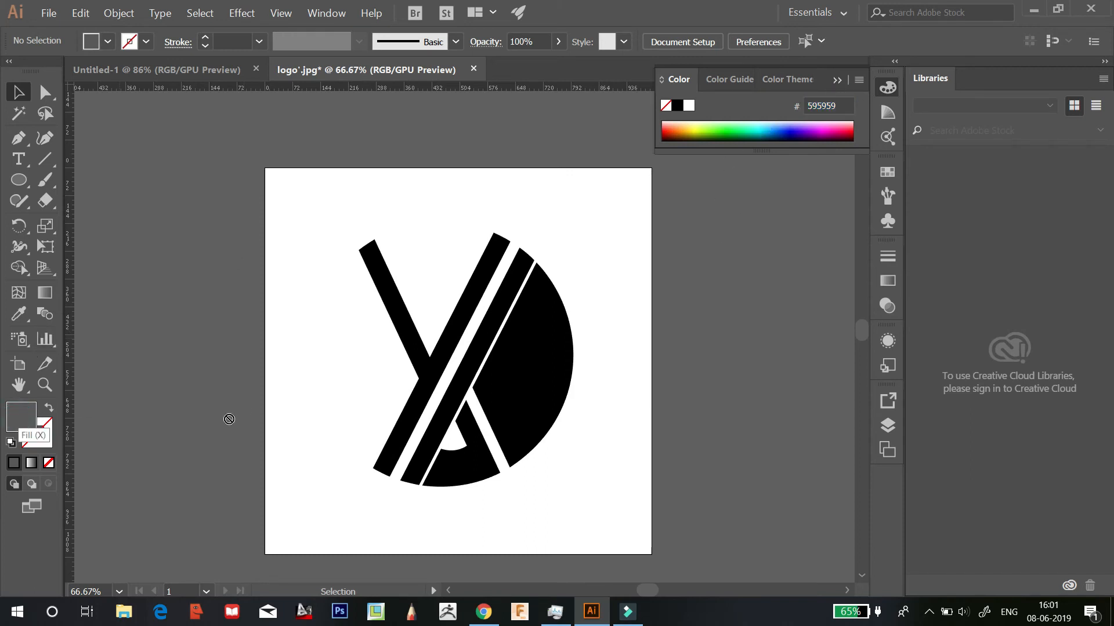
{"action": "left_click_drag", "start_coordinate": [497, 393], "coordinate": [497, 393]}
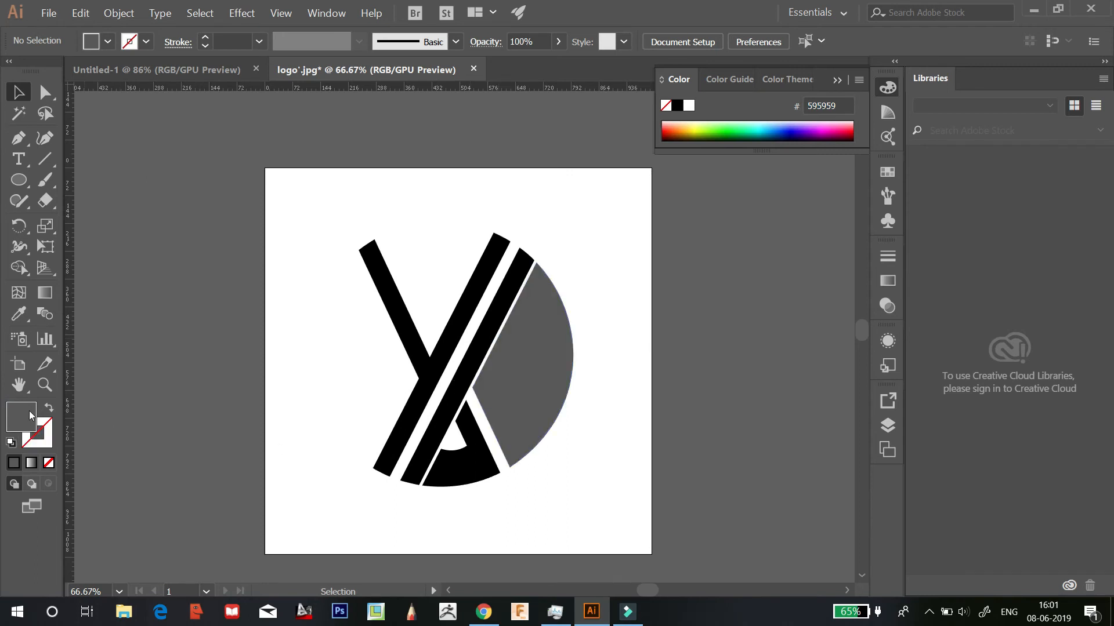
Set the fill colour to hex 292929 and apply it to both bars of the logo's Y
{"action": "double_click", "coordinate": [826, 105]}
{"action": "type", "text": "29292"}
{"action": "key", "text": "Return"}
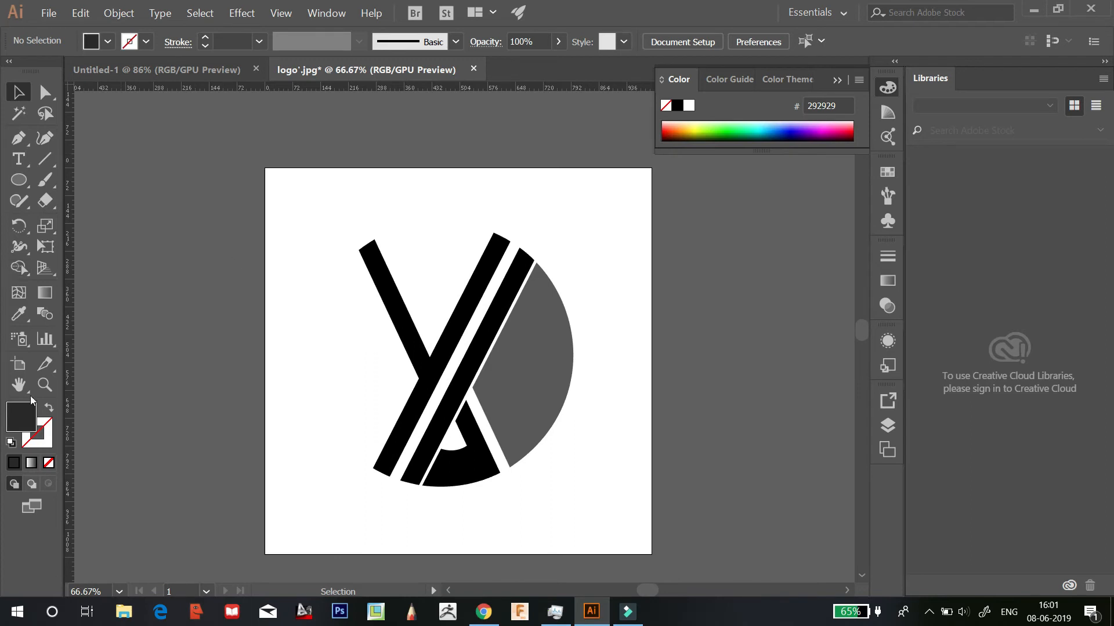
{"action": "left_click_drag", "start_coordinate": [25, 428], "coordinate": [388, 320]}
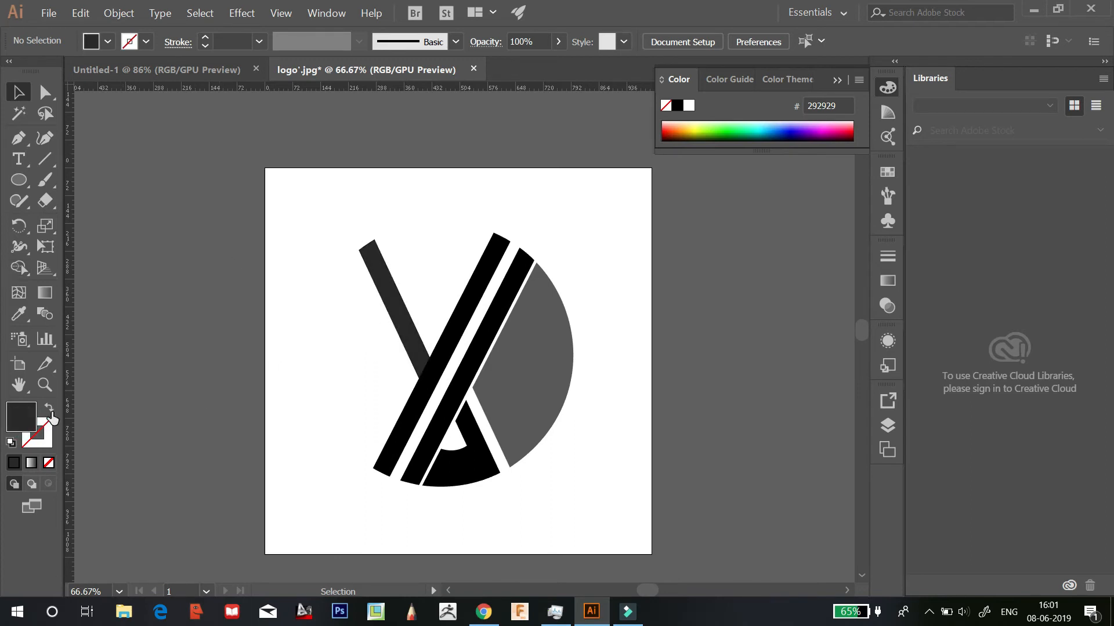
{"action": "left_click_drag", "start_coordinate": [28, 417], "coordinate": [426, 390]}
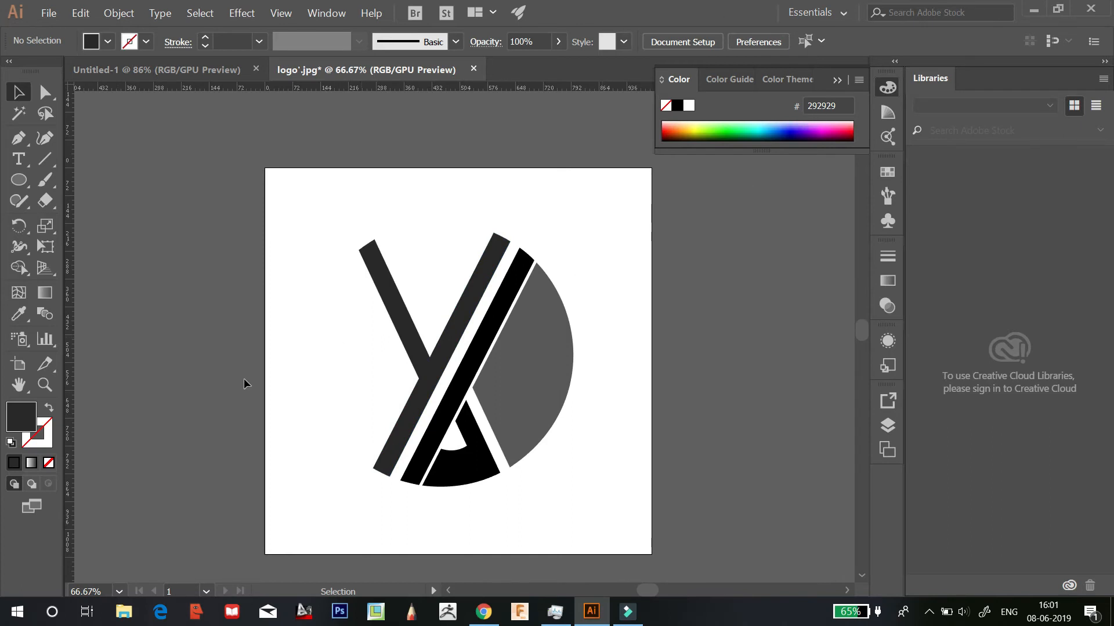
Pick up the large segment's grey fill and apply it to the diagonal bar beside it and the lower curved piece
{"action": "left_click", "coordinate": [527, 372]}
{"action": "left_click_drag", "start_coordinate": [22, 416], "coordinate": [414, 467]}
{"action": "left_click_drag", "start_coordinate": [23, 417], "coordinate": [445, 480]}
{"action": "left_click", "coordinate": [703, 383]}
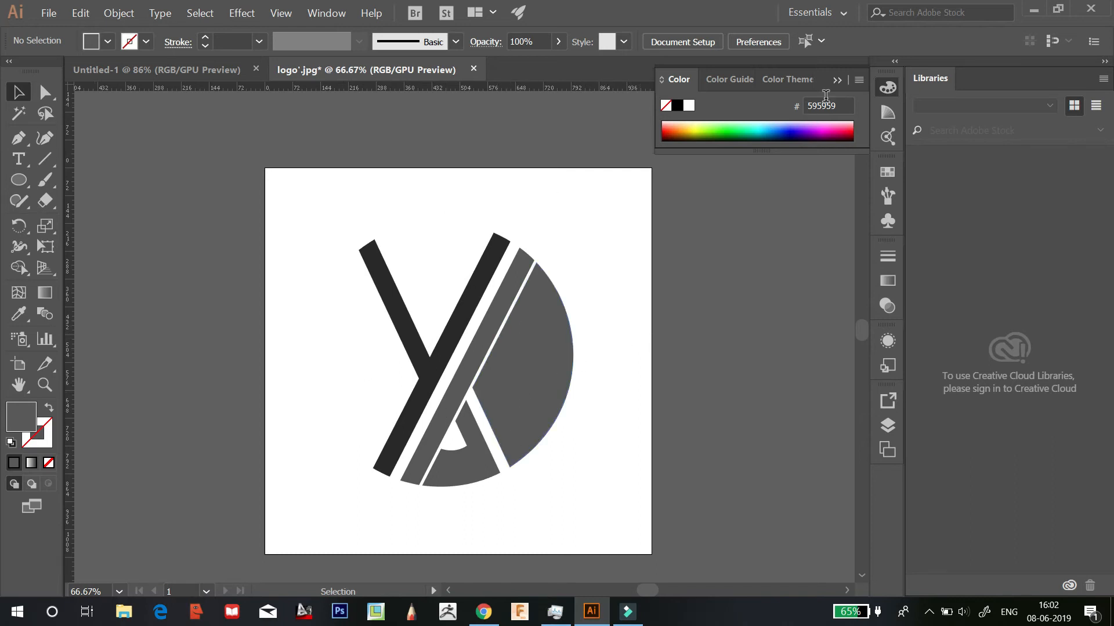
{"action": "left_click", "coordinate": [837, 82]}
Show the construction guides over the logo and hide them again
{"action": "right_click", "coordinate": [630, 395]}
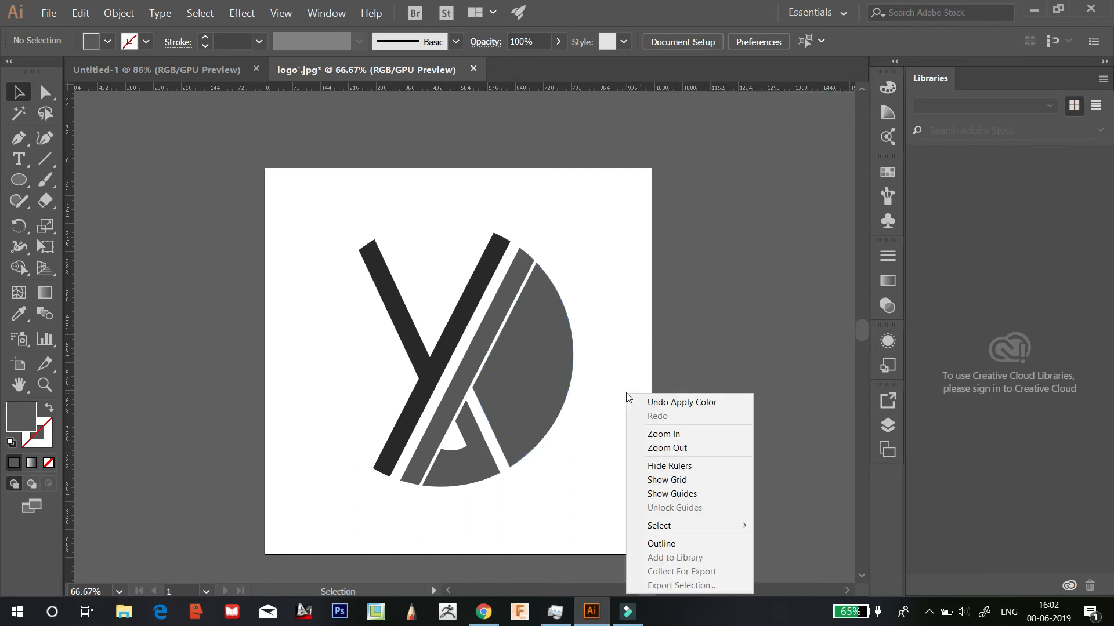
{"action": "left_click", "coordinate": [693, 494]}
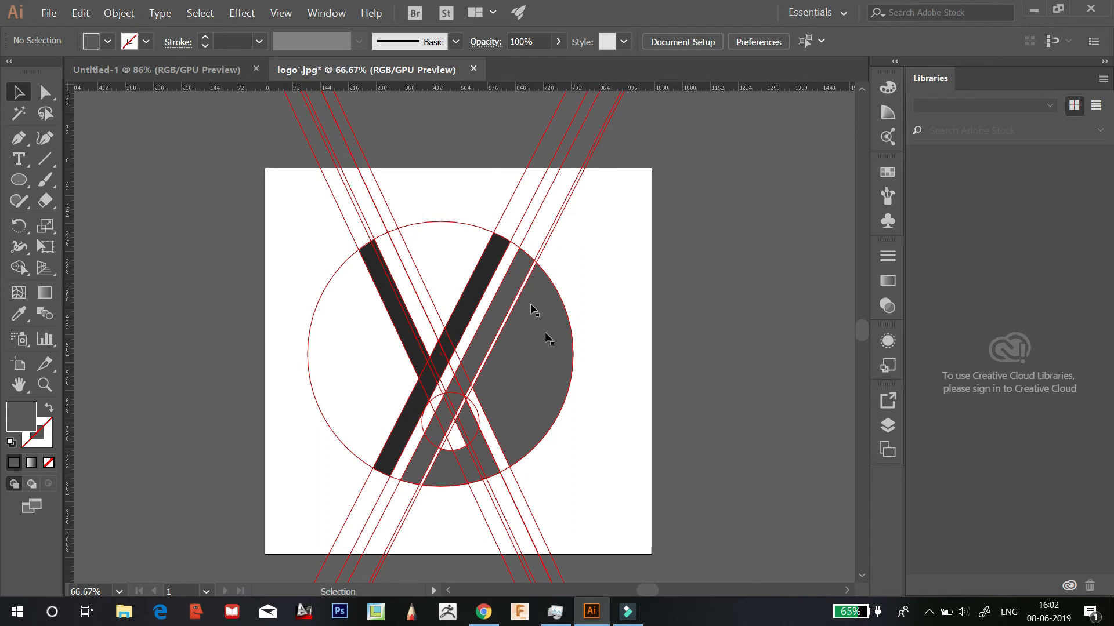
{"action": "right_click", "coordinate": [620, 311]}
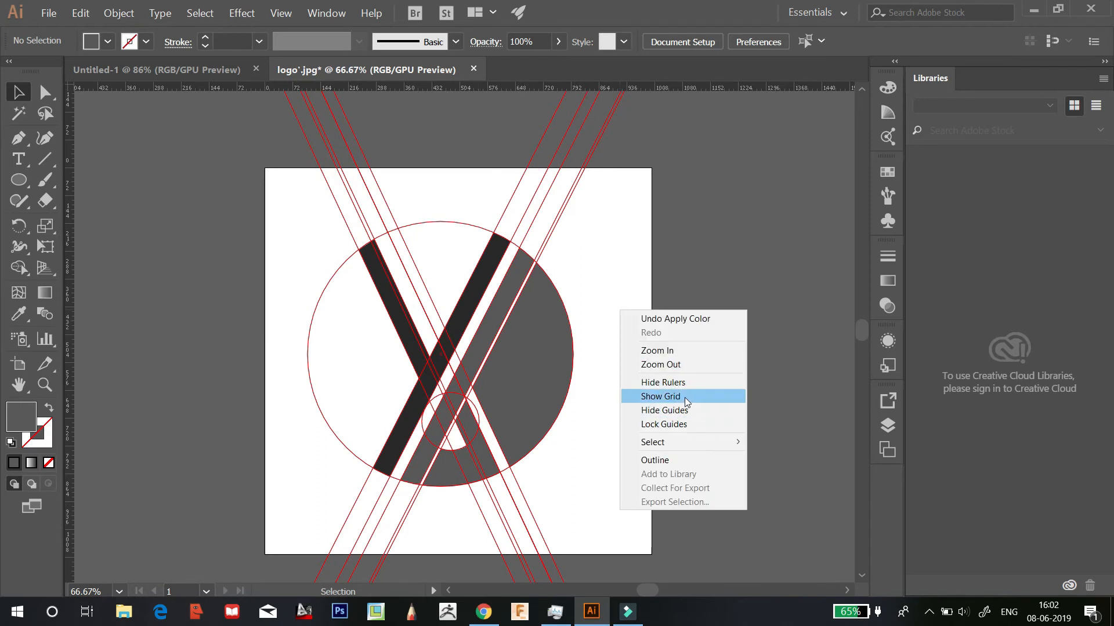
{"action": "left_click", "coordinate": [696, 410]}
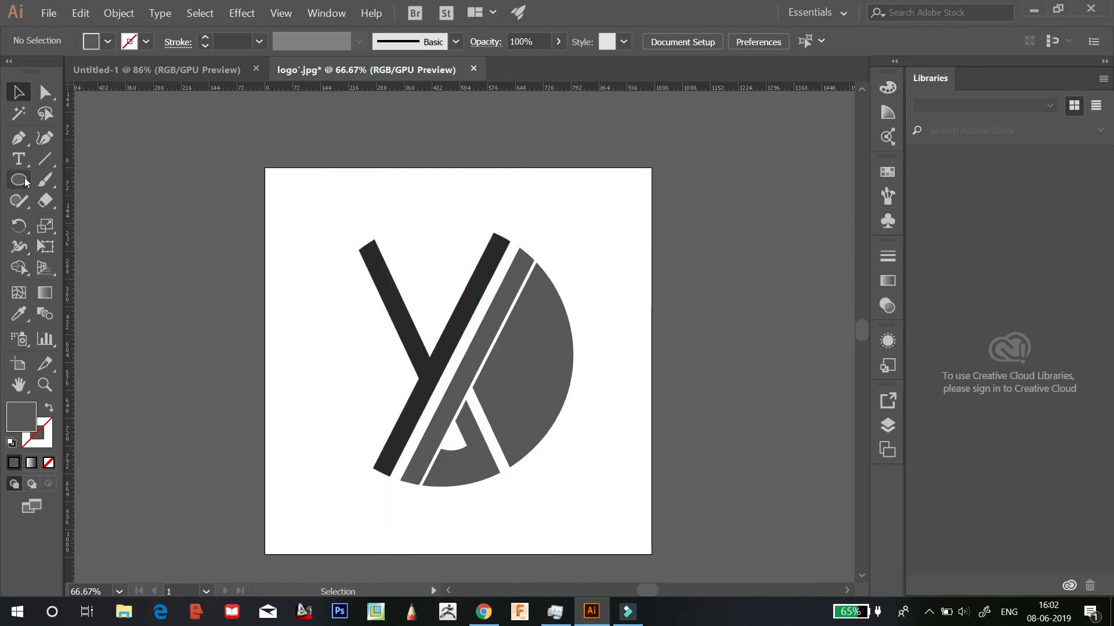
Draw a square about 832 pt wide over the logo with the Rectangle tool and send it to the back
{"action": "left_click_drag", "start_coordinate": [21, 184], "coordinate": [78, 183]}
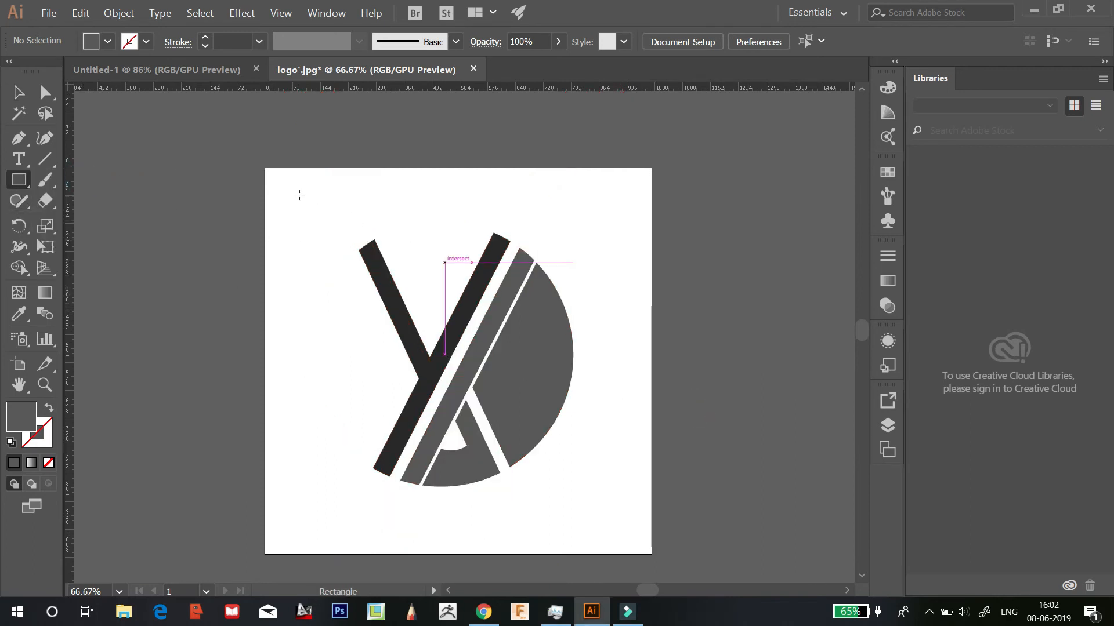
{"action": "left_click_drag", "start_coordinate": [308, 201], "coordinate": [629, 522]}
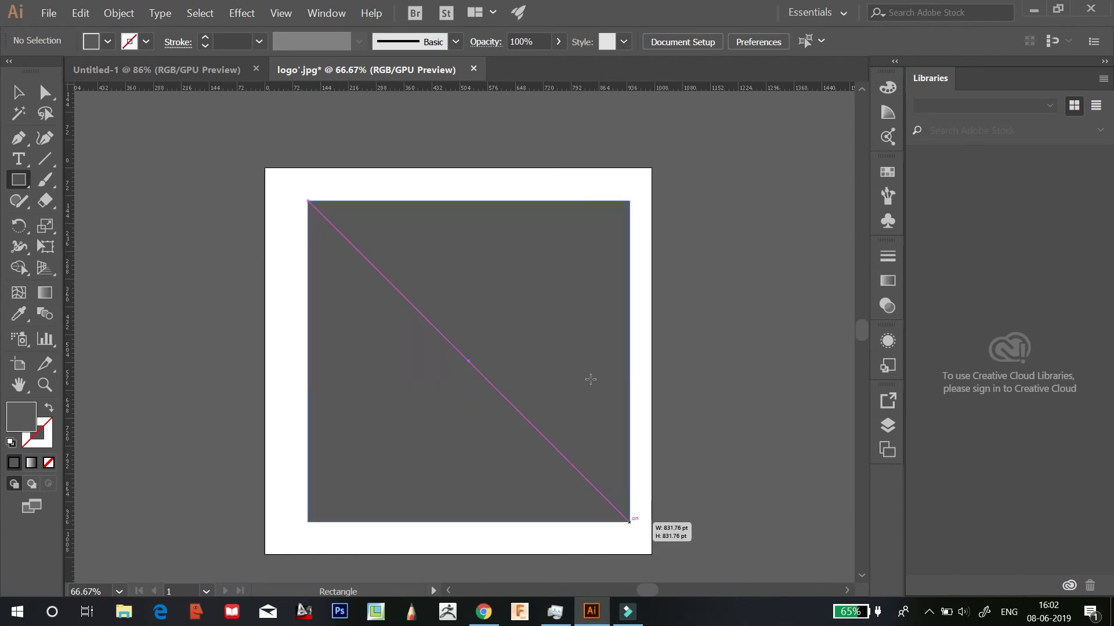
{"action": "left_click", "coordinate": [18, 93]}
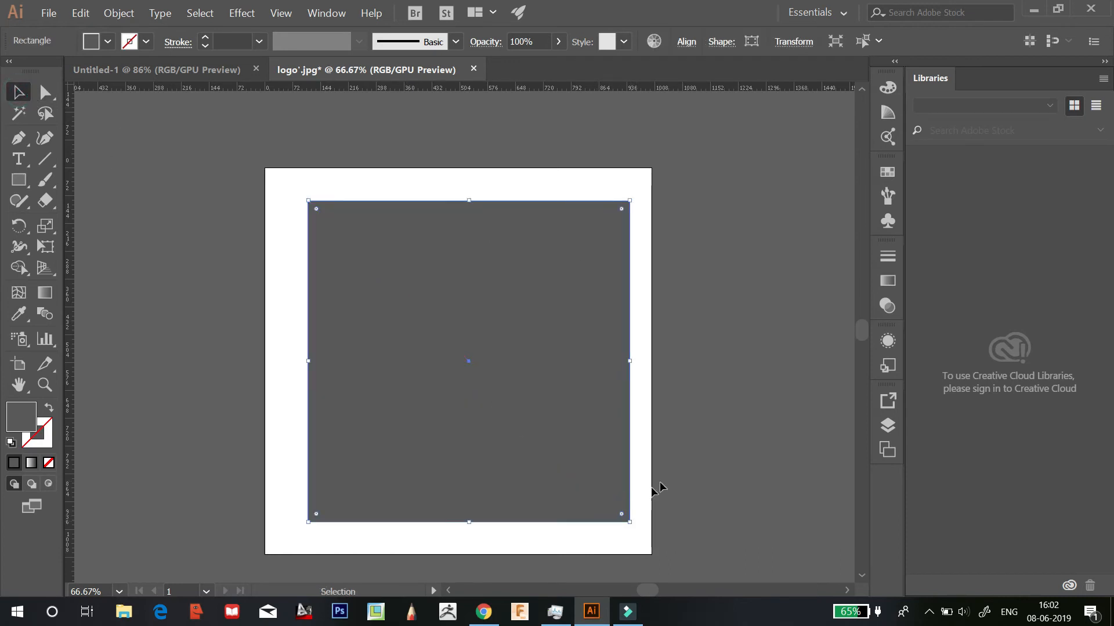
{"action": "right_click", "coordinate": [603, 461]}
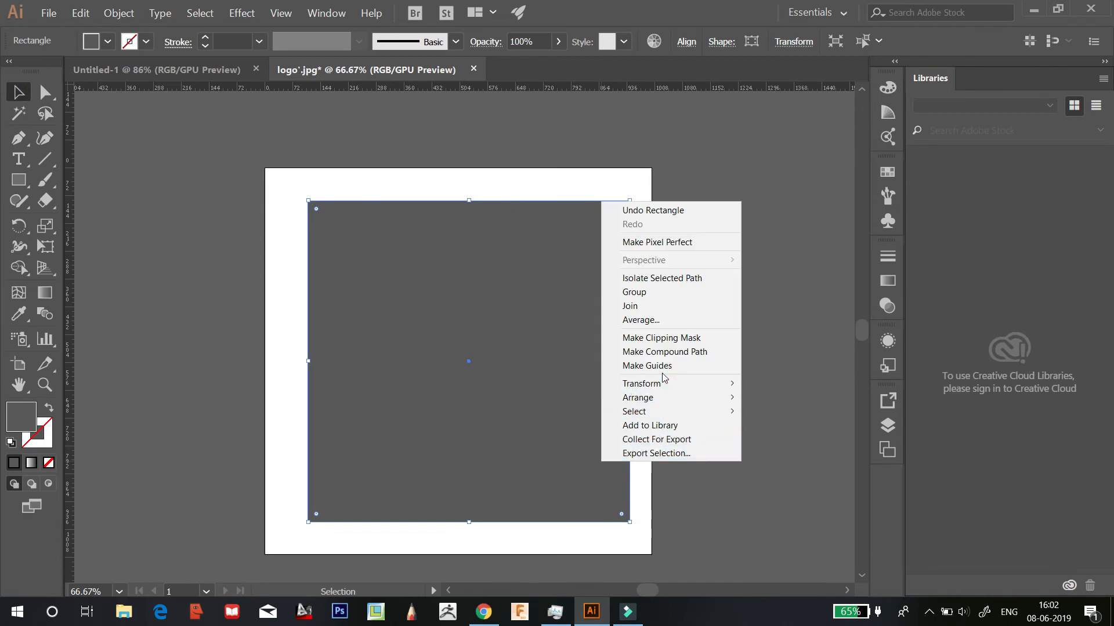
{"action": "mouse_move", "coordinate": [699, 402]}
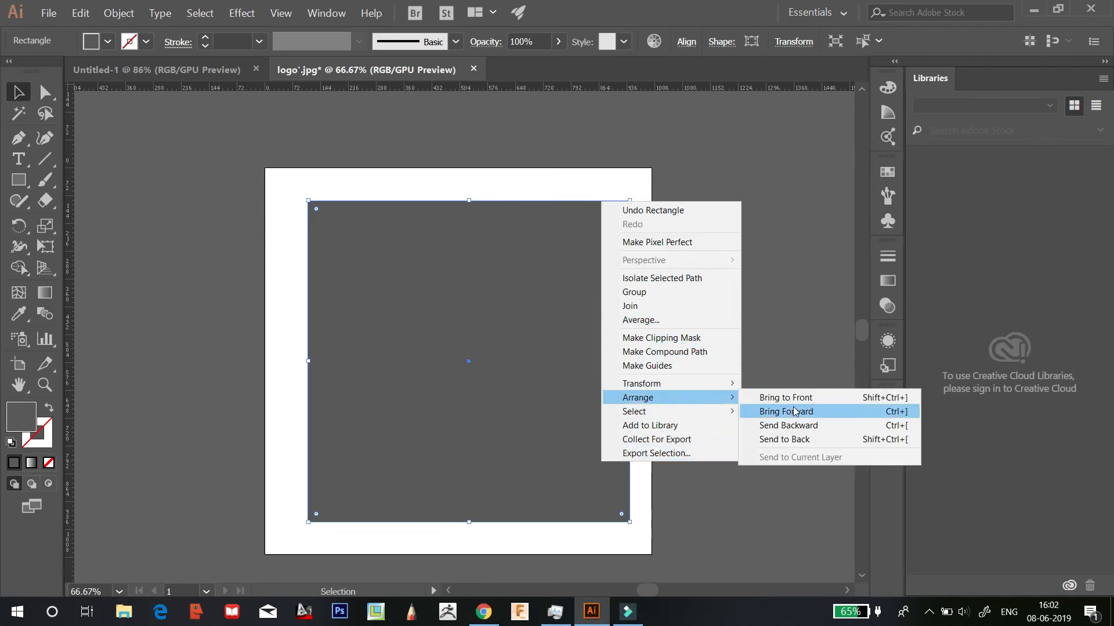
{"action": "left_click", "coordinate": [803, 439]}
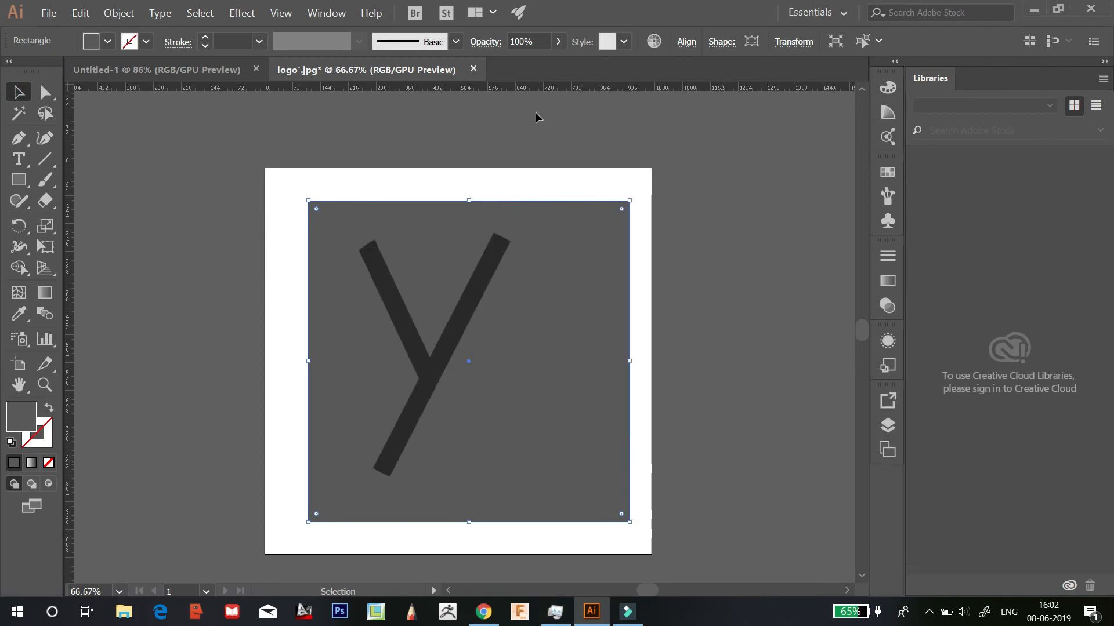
Fill the background square with the orange ff9a6a and deselect it
{"action": "left_click", "coordinate": [886, 93]}
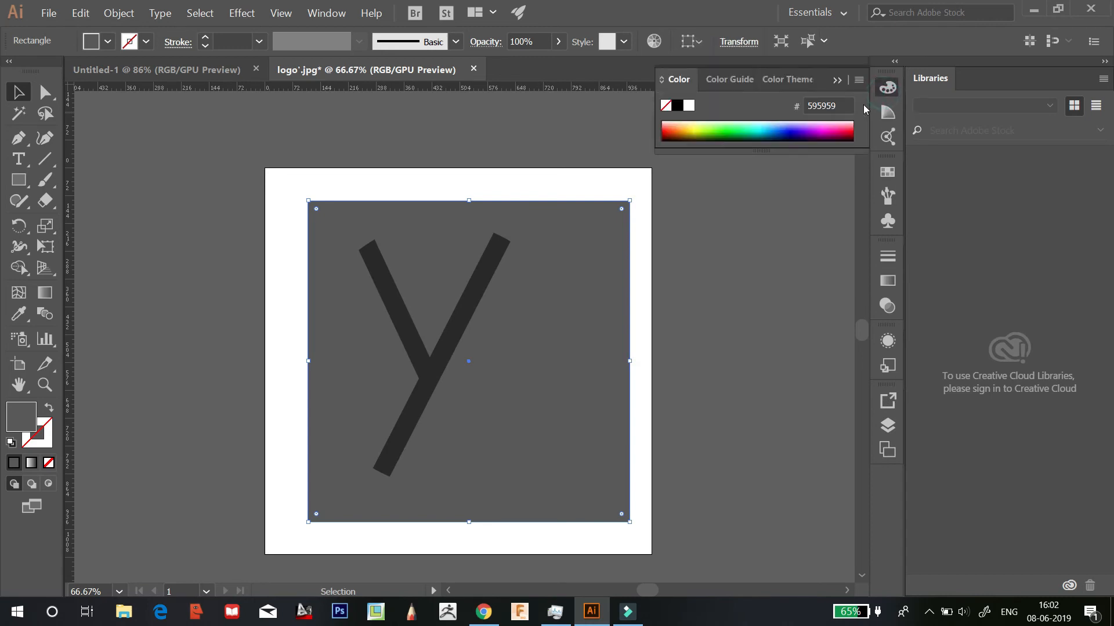
{"action": "left_click", "coordinate": [674, 122]}
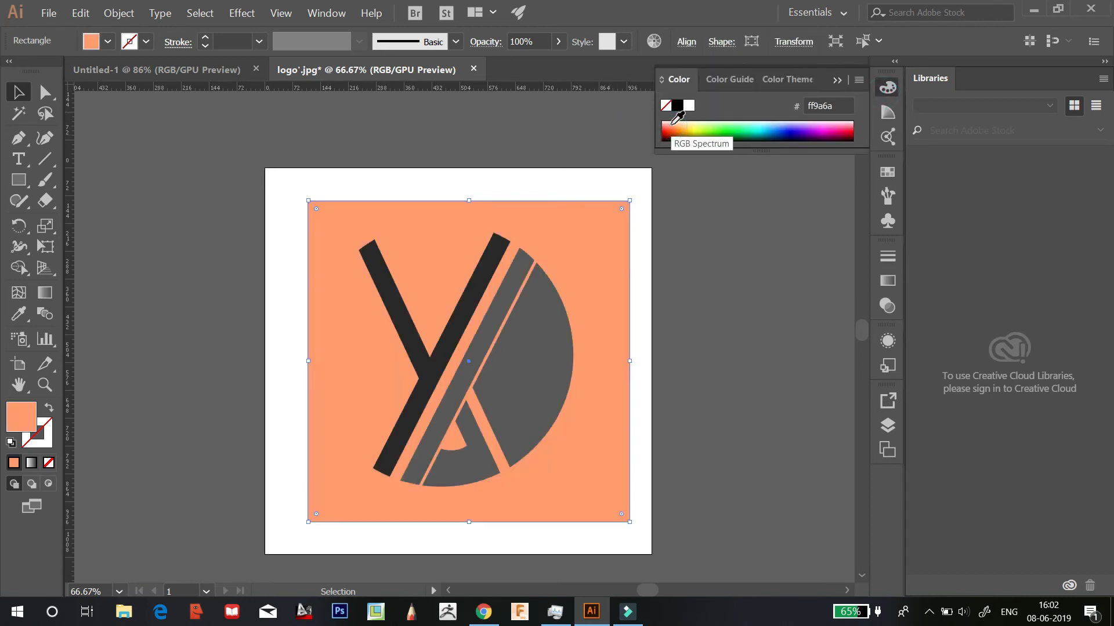
{"action": "left_click", "coordinate": [810, 266]}
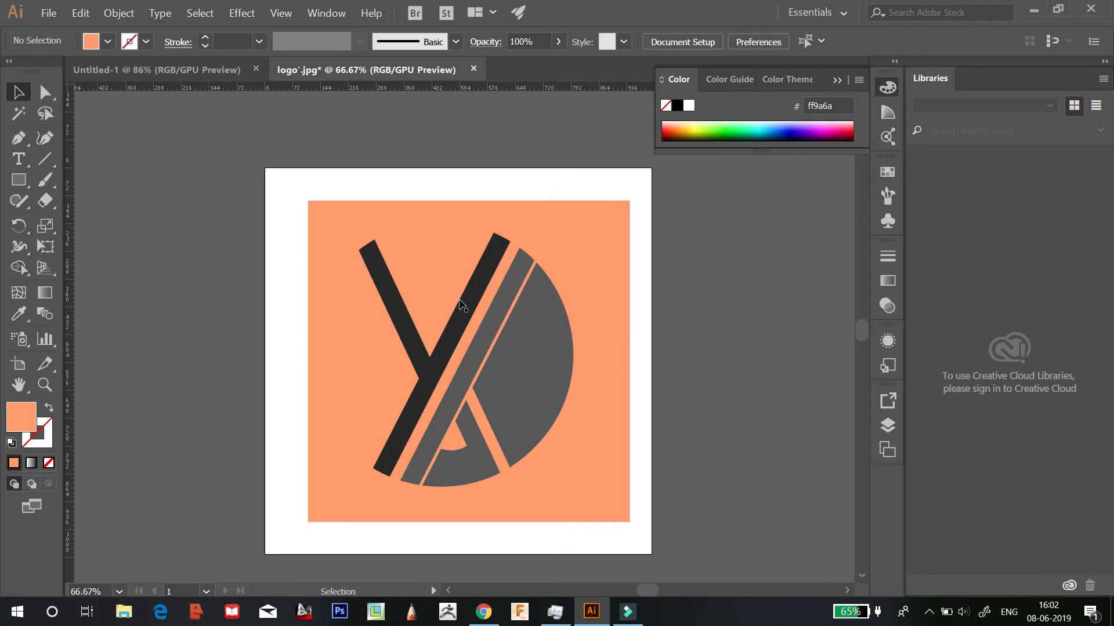
{"action": "left_click", "coordinate": [837, 80]}
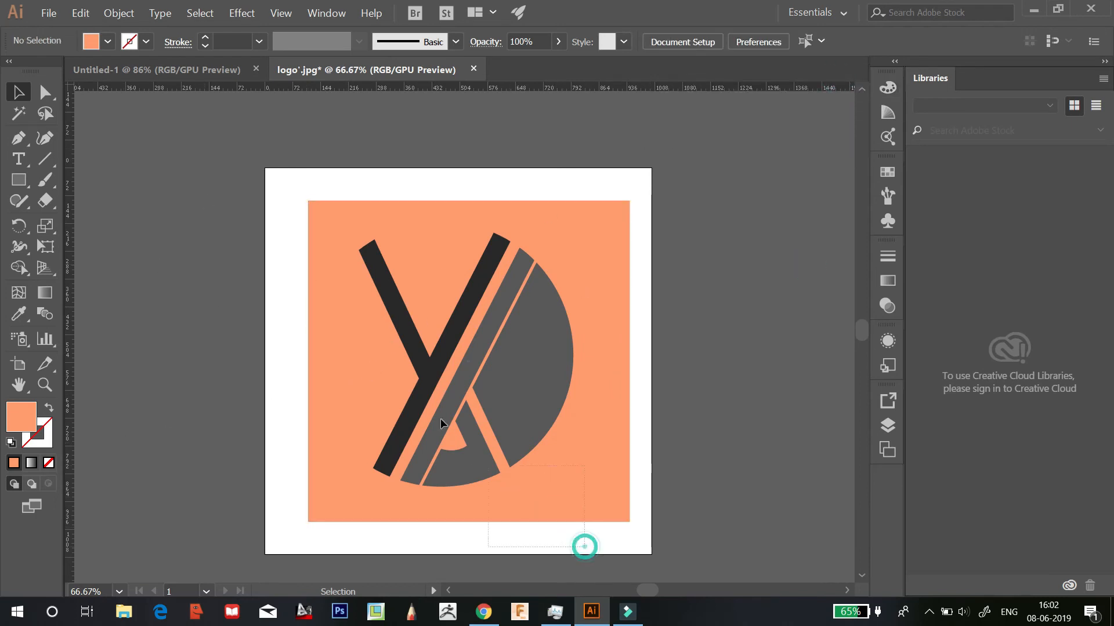
Scale the whole logo and its orange background square down proportionally from the lower-right corner, then deselect them
{"action": "left_click_drag", "start_coordinate": [298, 174], "coordinate": [633, 581]}
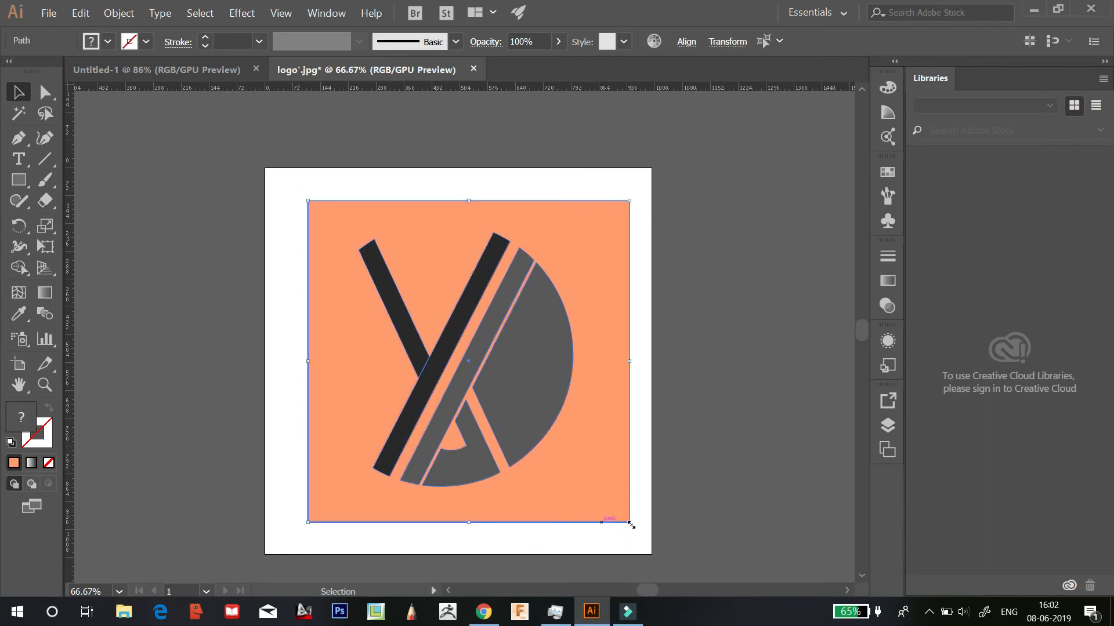
{"action": "left_click_drag", "start_coordinate": [629, 522], "coordinate": [575, 439]}
{"action": "mouse_move", "coordinate": [605, 473]}
{"action": "left_mouse_down"}
{"action": "mouse_move", "coordinate": [616, 486]}
{"action": "mouse_move", "coordinate": [603, 471]}
{"action": "left_mouse_up"}
{"action": "left_click", "coordinate": [634, 374]}
Show the guides to compare them with the scaled-down artwork, then hide them again
{"action": "right_click", "coordinate": [608, 530]}
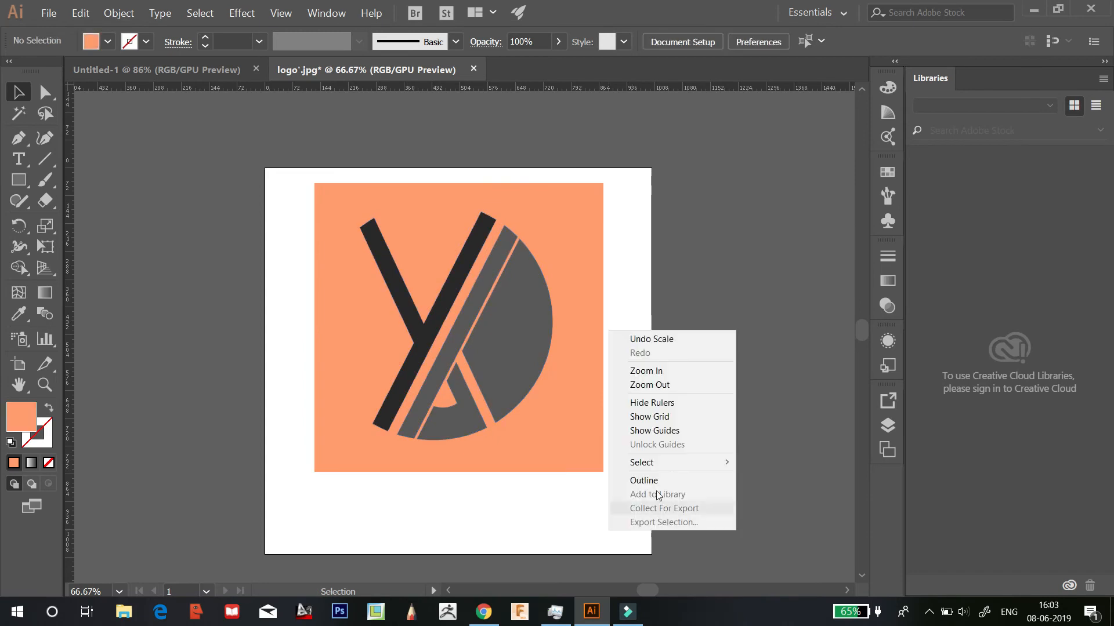
{"action": "left_click", "coordinate": [671, 430]}
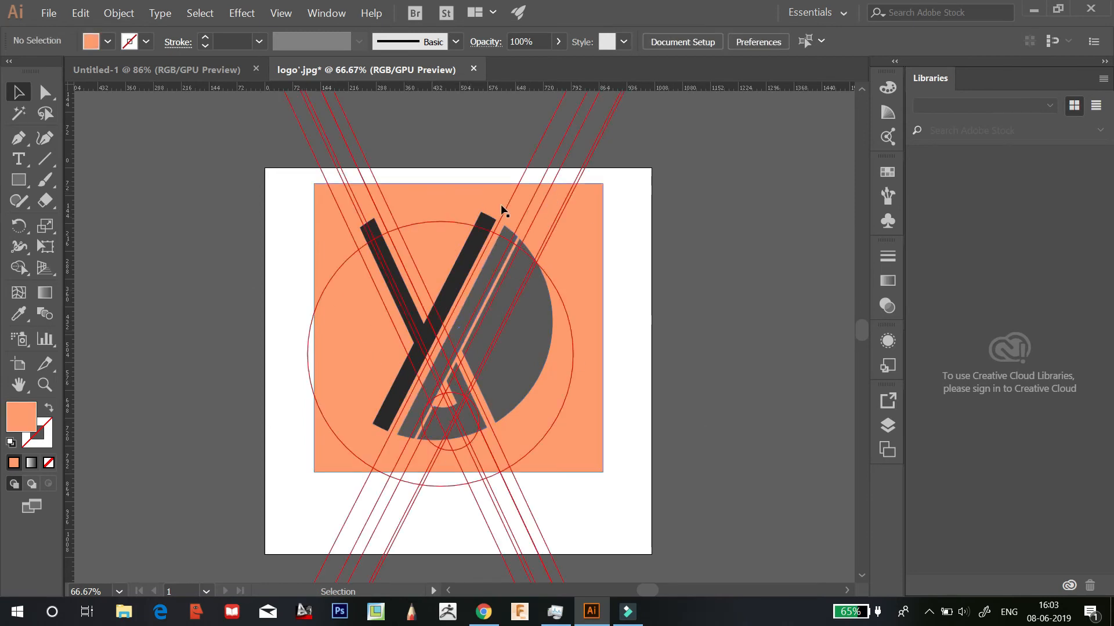
{"action": "right_click", "coordinate": [639, 322]}
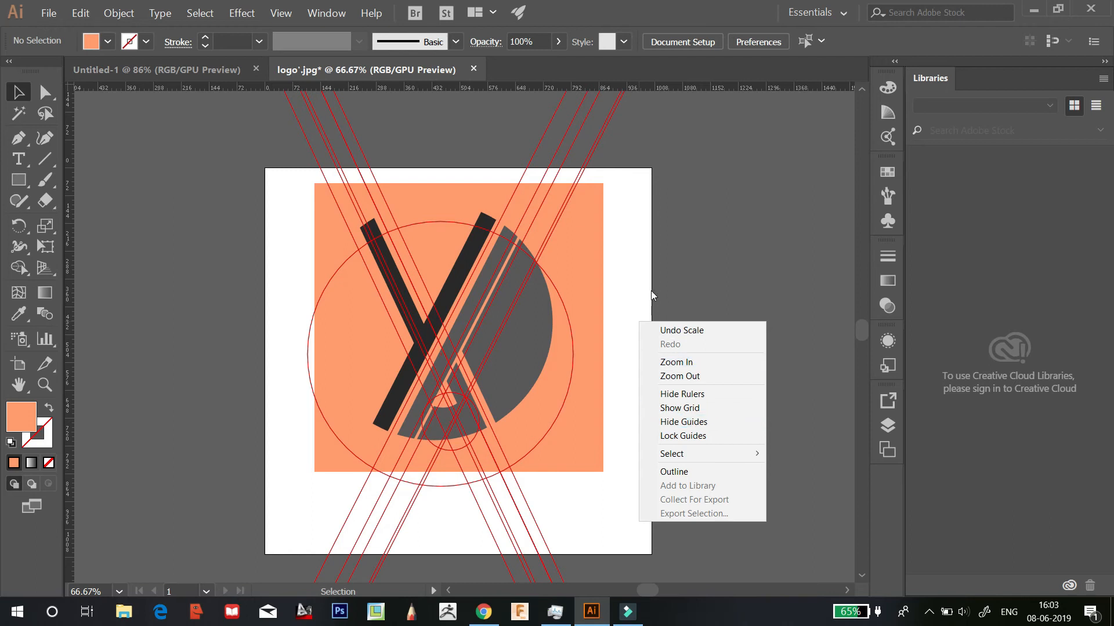
{"action": "left_click", "coordinate": [700, 423]}
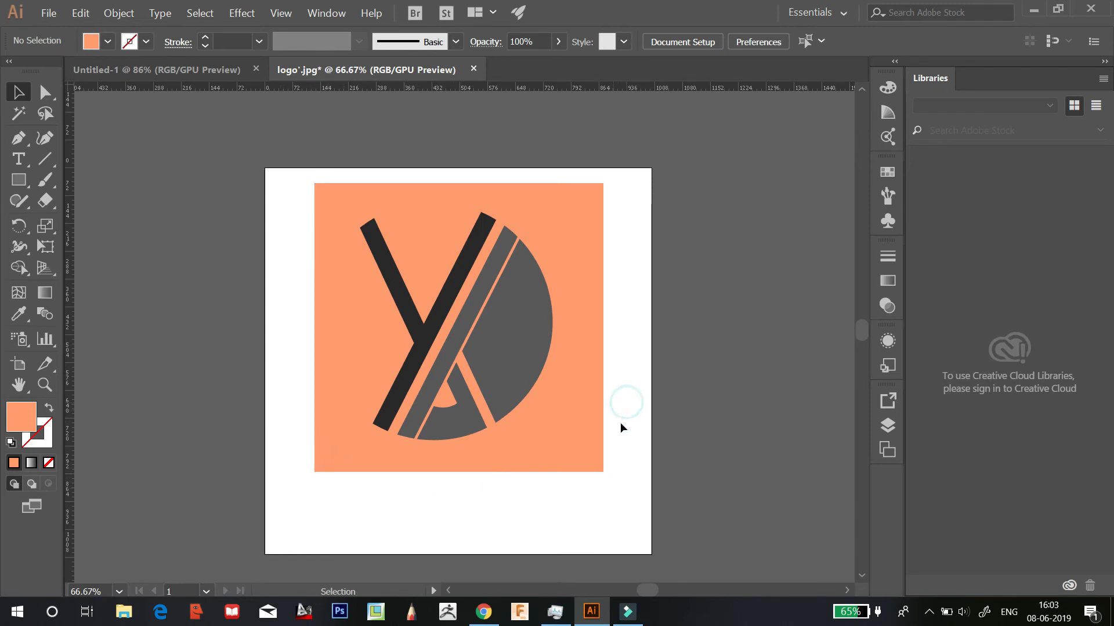
Enlarge only the orange background square proportionally downward until it nearly fills the artboard, and deselect it
{"action": "left_click_drag", "start_coordinate": [615, 415], "coordinate": [572, 486]}
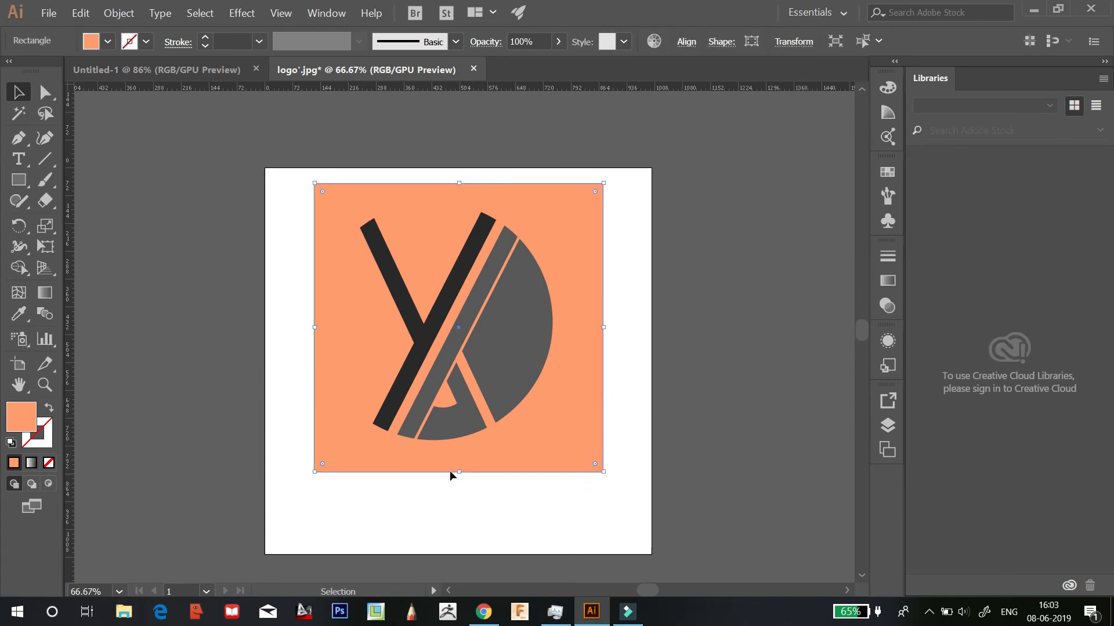
{"action": "left_click_drag", "start_coordinate": [461, 473], "coordinate": [462, 534]}
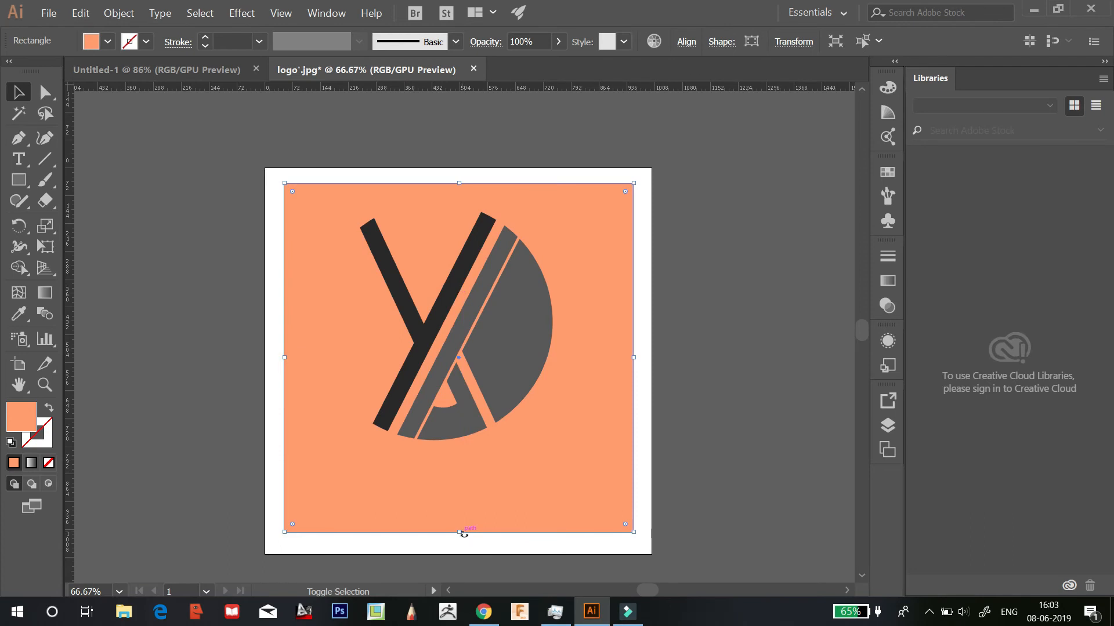
{"action": "left_click", "coordinate": [459, 536]}
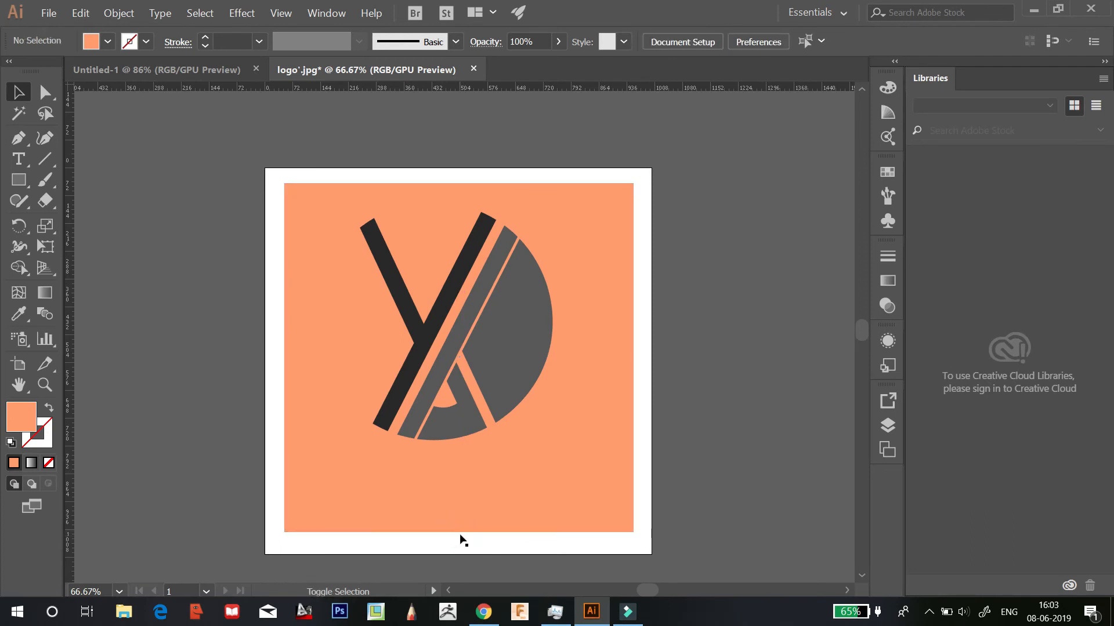
{"action": "left_click", "coordinate": [48, 464]}
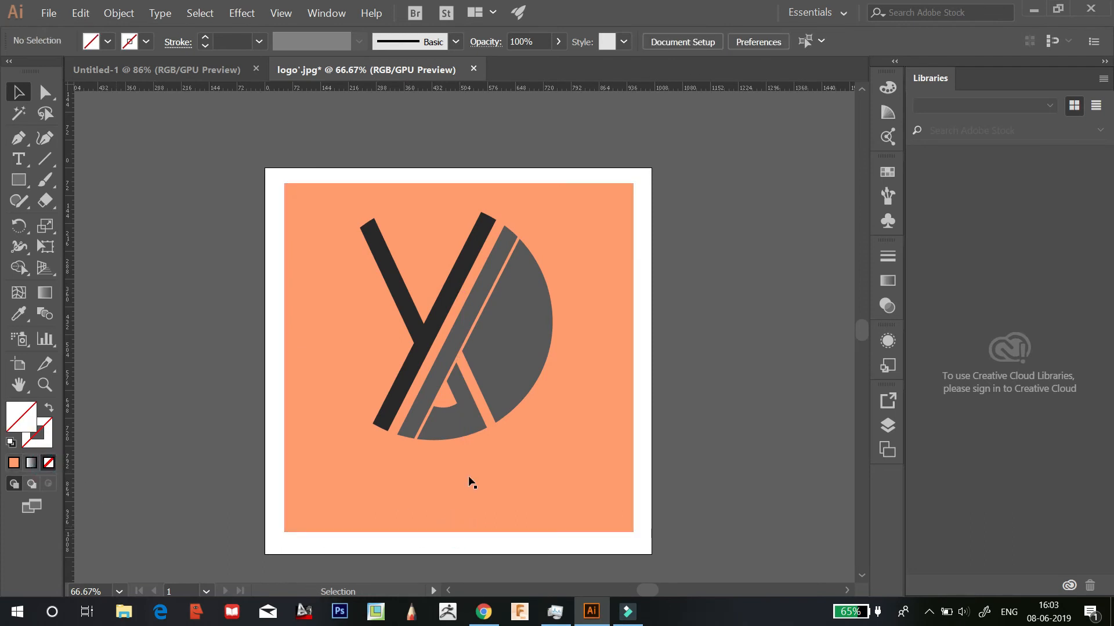
{"action": "left_click", "coordinate": [13, 465]}
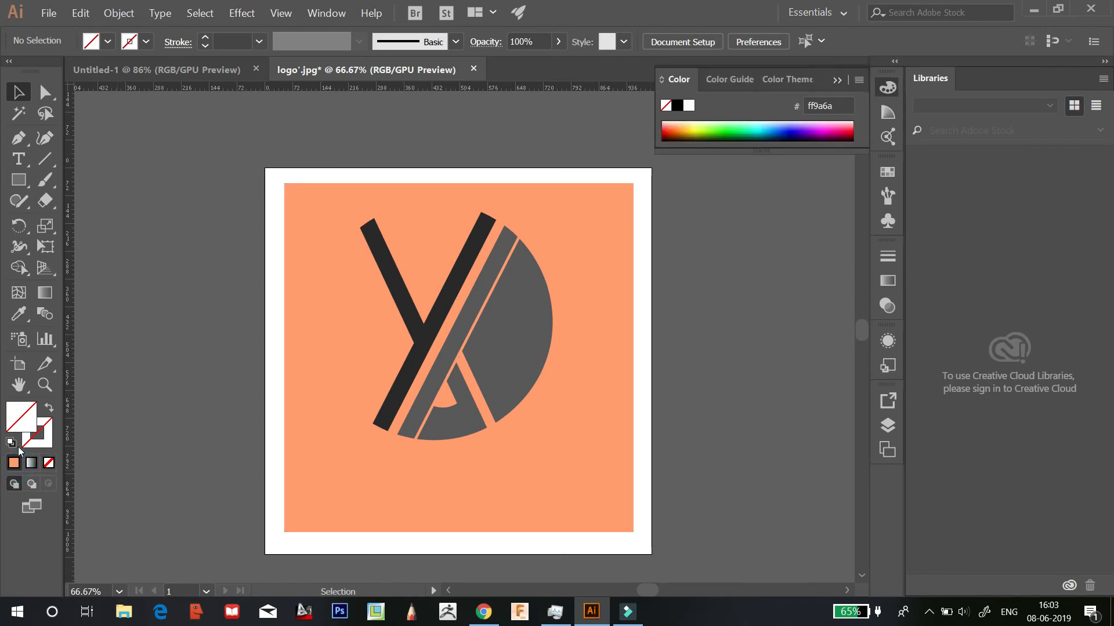
{"action": "left_click", "coordinate": [49, 463]}
{"action": "left_click", "coordinate": [688, 105]}
{"action": "key", "text": "ctrl"}
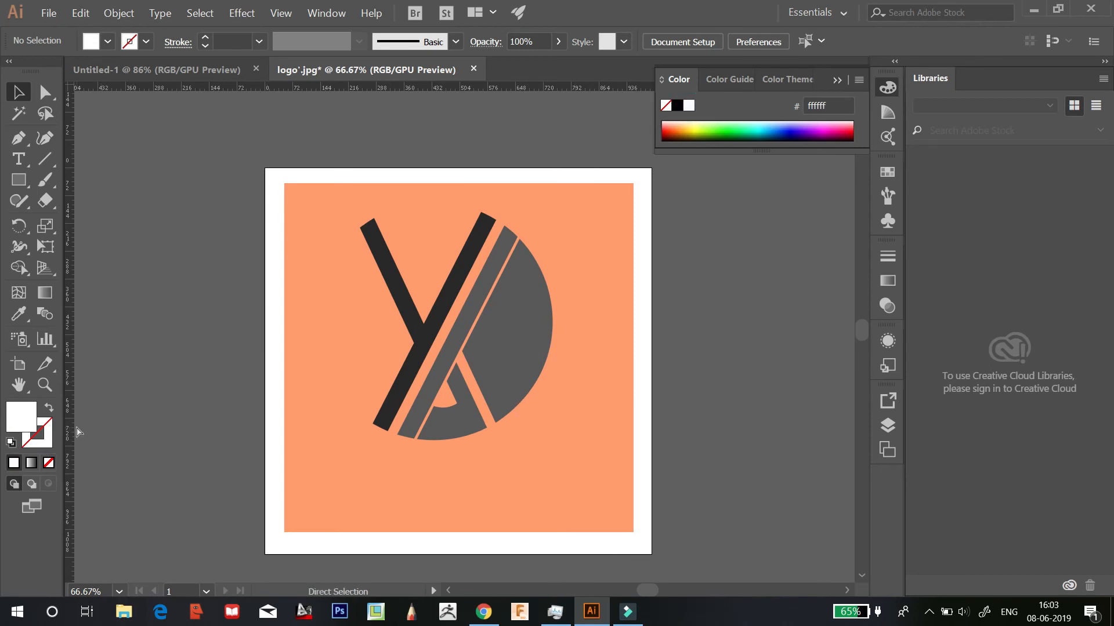
{"action": "key", "text": "ctrl+z"}
Remove the fill from the orange background square and leave everything deselected
{"action": "left_click", "coordinate": [399, 494]}
{"action": "left_click", "coordinate": [49, 463]}
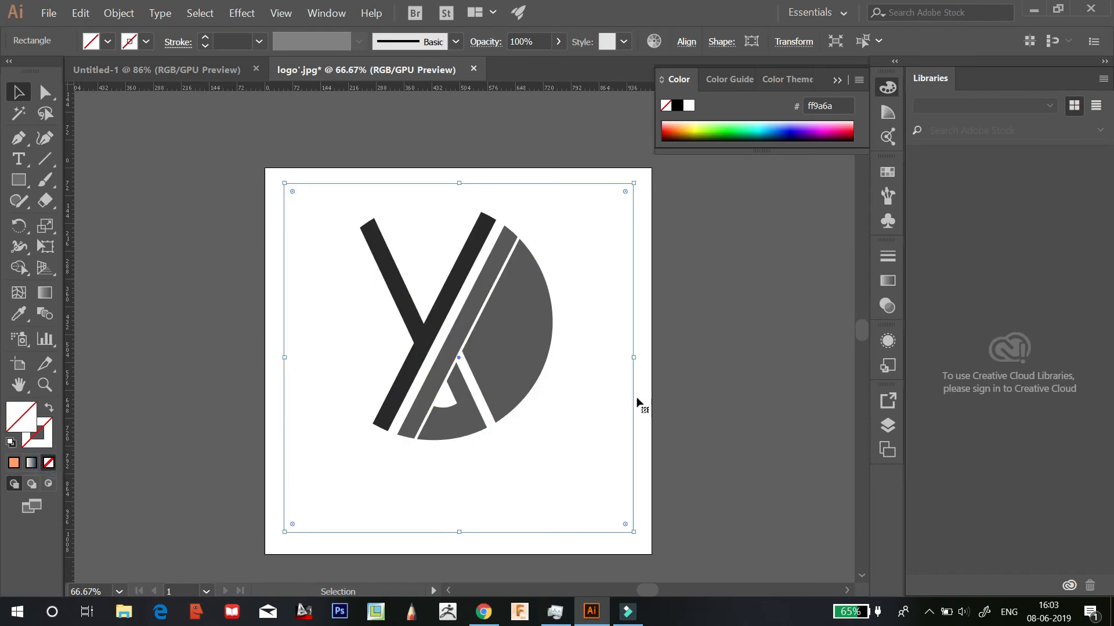
{"action": "left_click", "coordinate": [636, 401]}
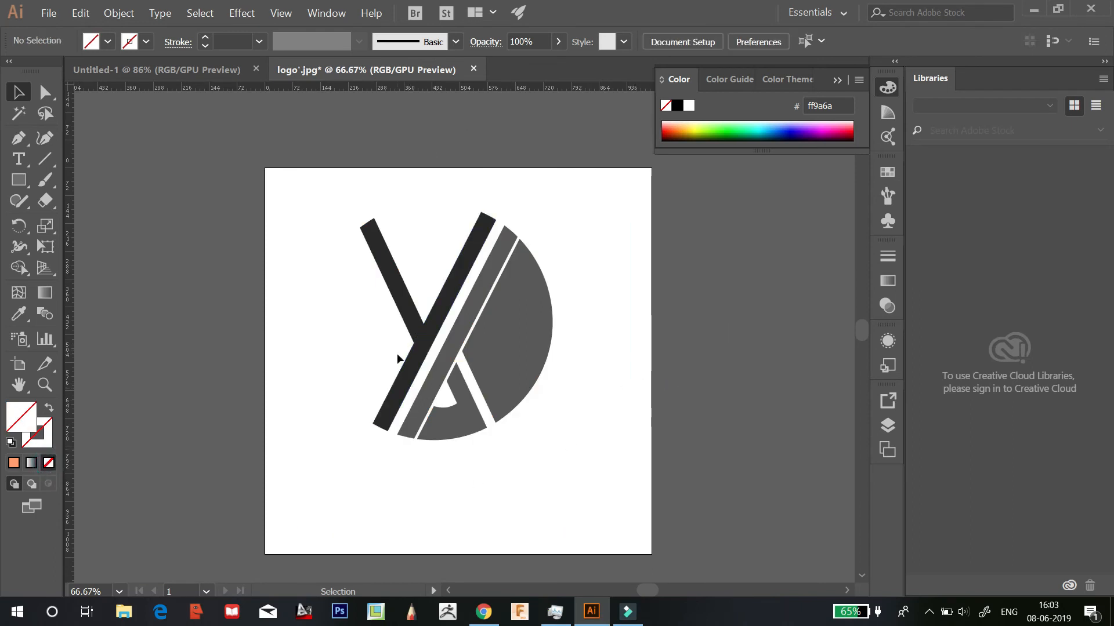
{"action": "left_click", "coordinate": [515, 345]}
{"action": "left_click", "coordinate": [798, 354]}
Scale all logo shapes and the unfilled square down slightly together from their lower-right corner, then deselect them
{"action": "left_click_drag", "start_coordinate": [566, 455], "coordinate": [332, 207]}
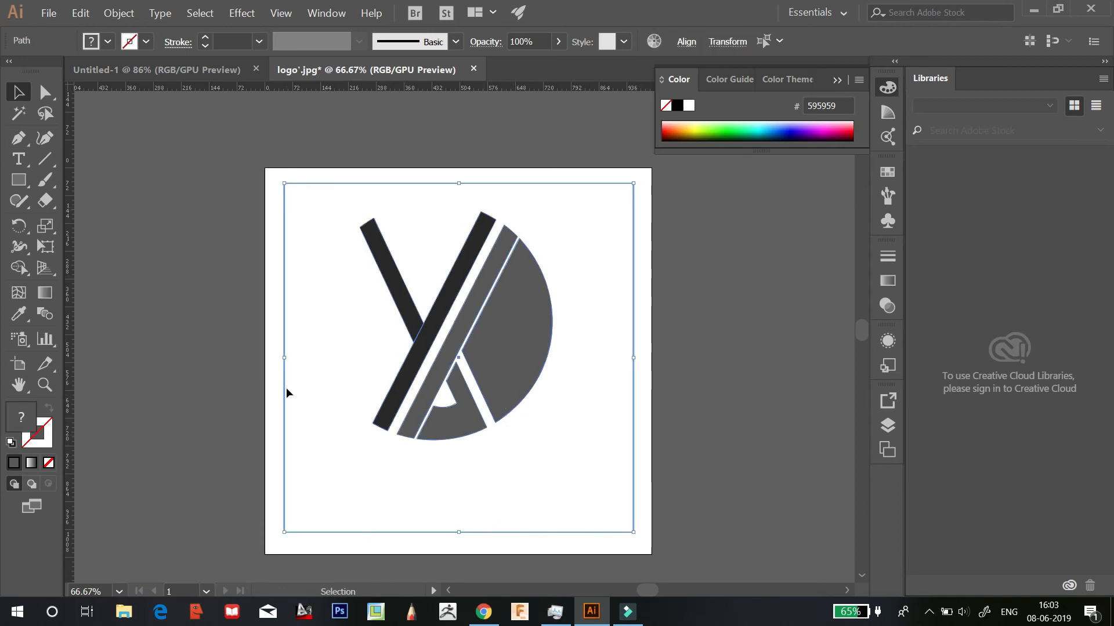
{"action": "left_click", "coordinate": [417, 477]}
{"action": "left_click_drag", "start_coordinate": [509, 484], "coordinate": [363, 228]}
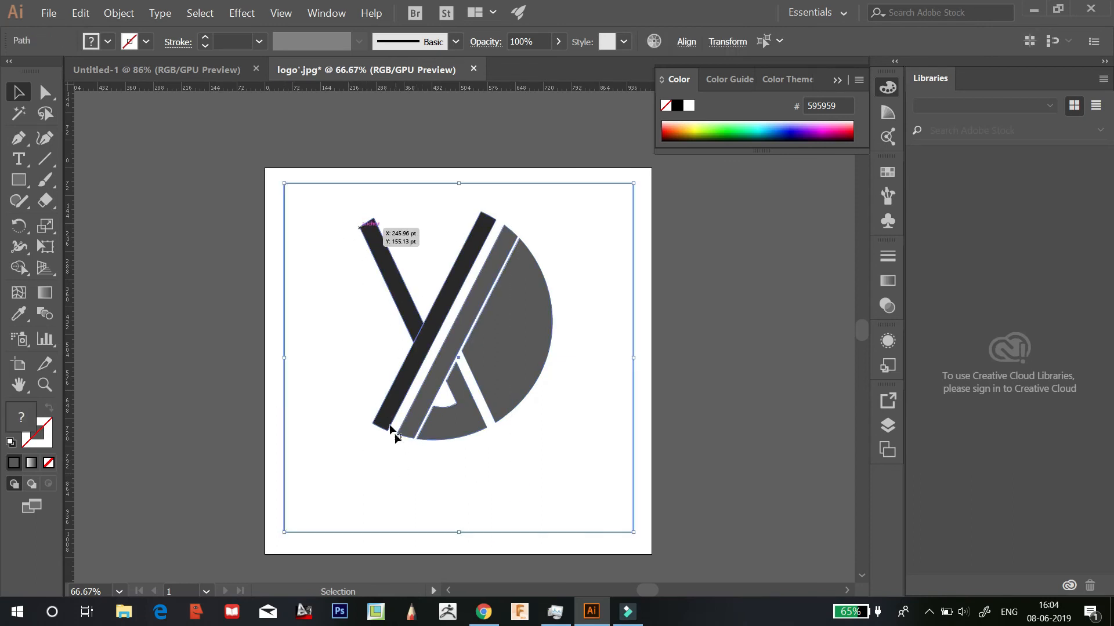
{"action": "left_click_drag", "start_coordinate": [632, 532], "coordinate": [613, 512]}
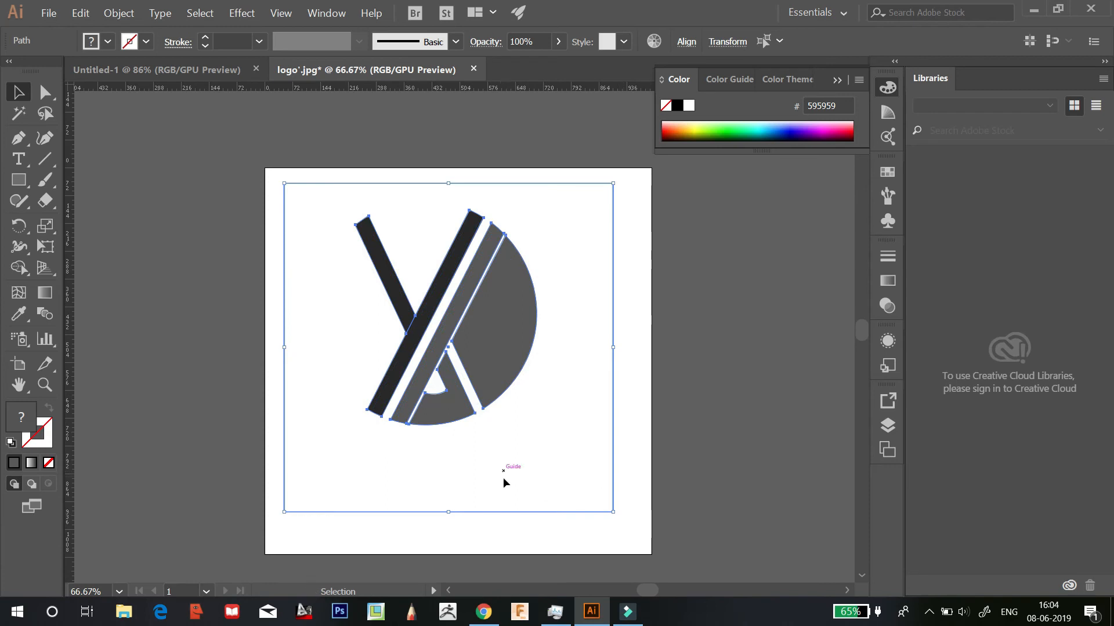
{"action": "left_click", "coordinate": [524, 476]}
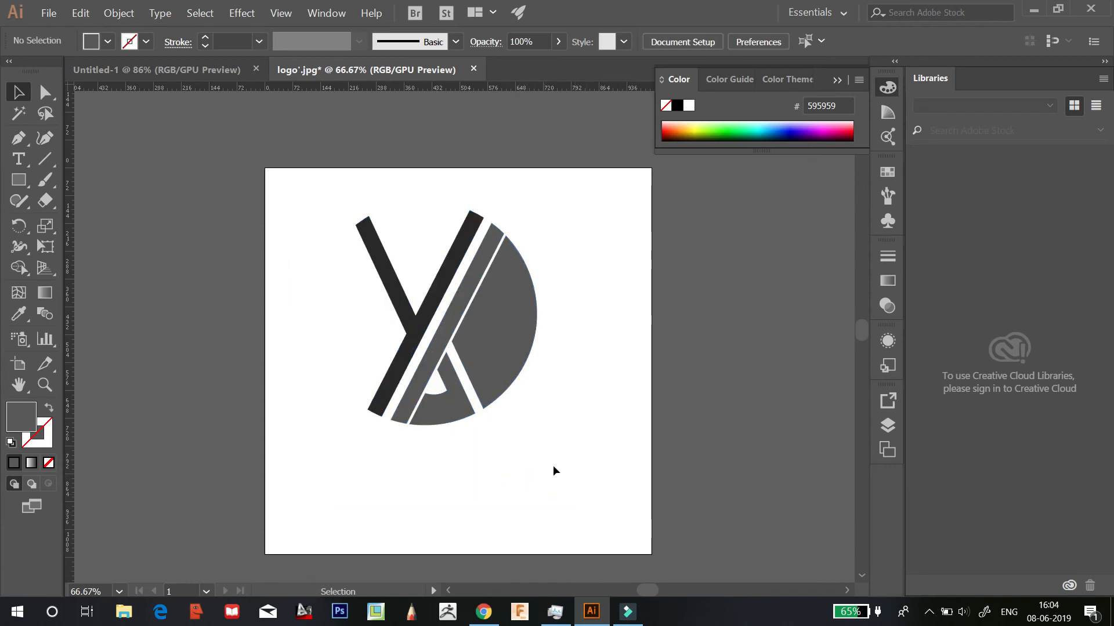
Select all the artwork again and scale it down slightly from its upper-left corner
{"action": "left_click_drag", "start_coordinate": [548, 450], "coordinate": [604, 479]}
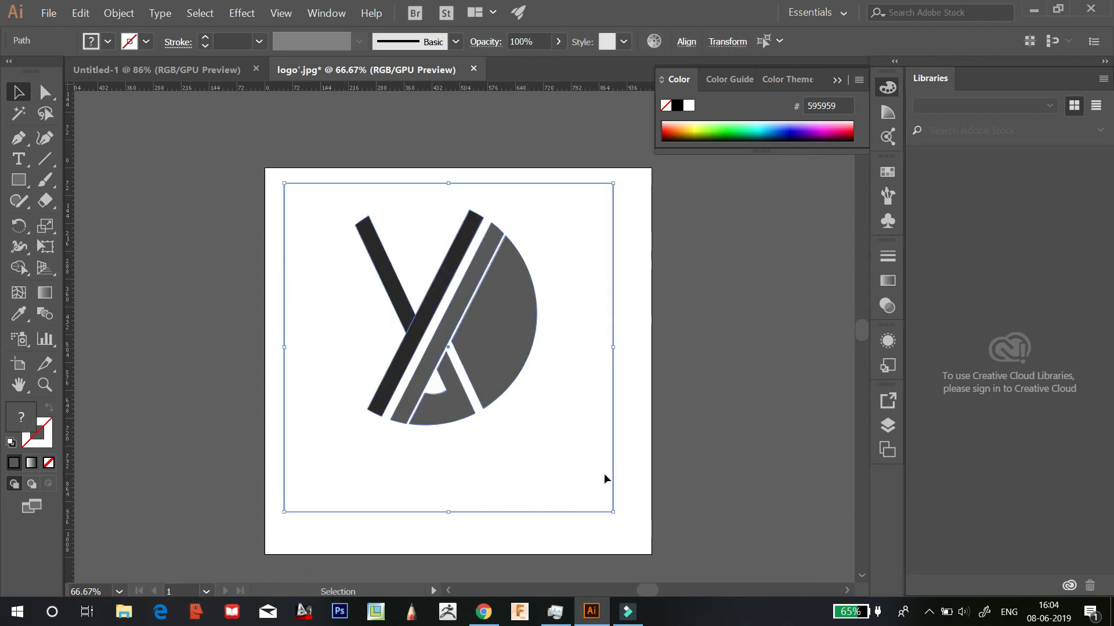
{"action": "left_click", "coordinate": [607, 473]}
{"action": "left_click_drag", "start_coordinate": [572, 540], "coordinate": [408, 204]}
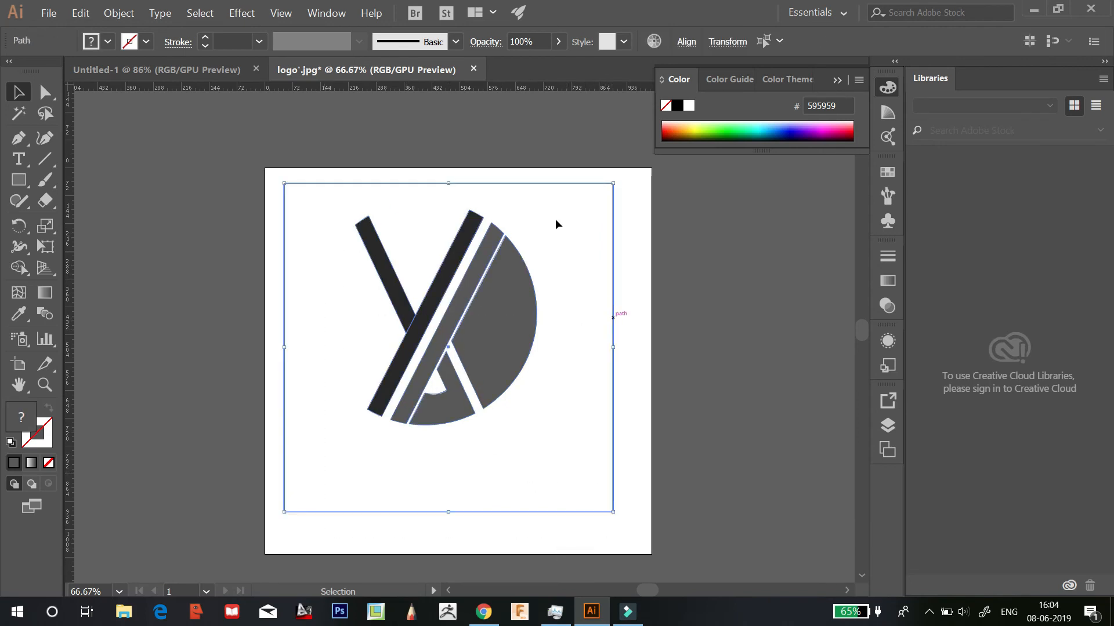
{"action": "left_click", "coordinate": [430, 213]}
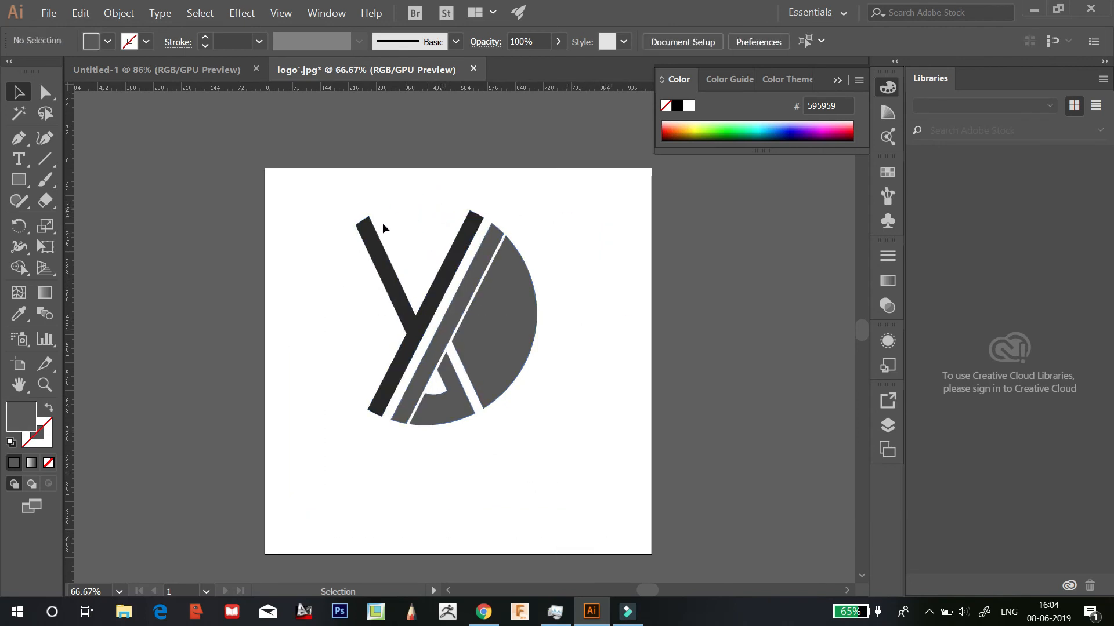
{"action": "left_click", "coordinate": [552, 474]}
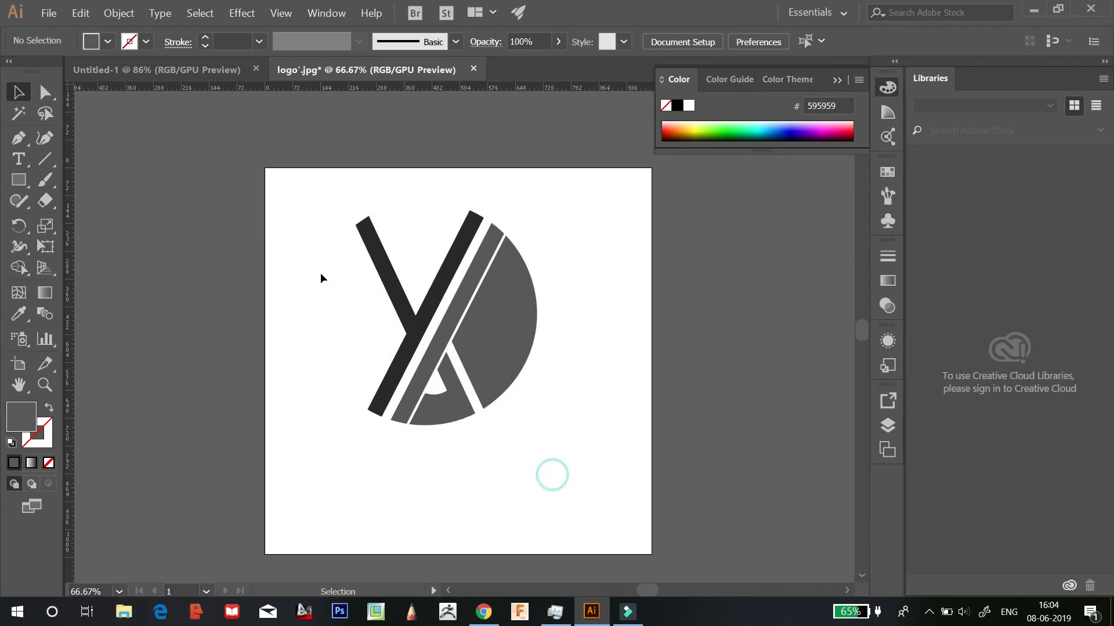
{"action": "left_click_drag", "start_coordinate": [308, 535], "coordinate": [615, 194]}
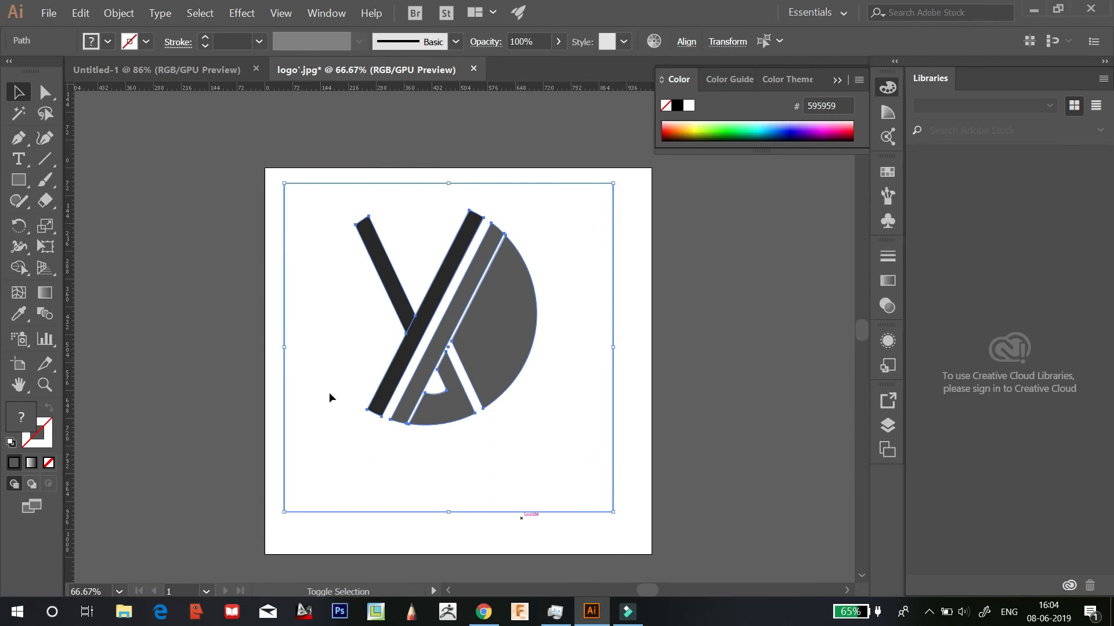
{"action": "left_click_drag", "start_coordinate": [282, 181], "coordinate": [308, 183]}
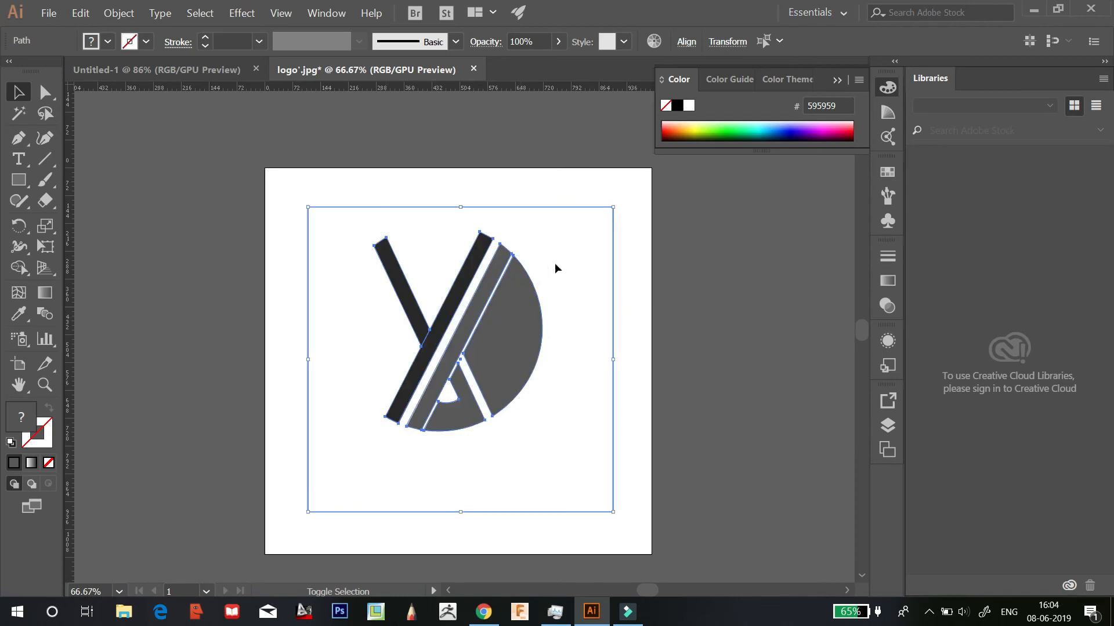
{"action": "left_click", "coordinate": [580, 222]}
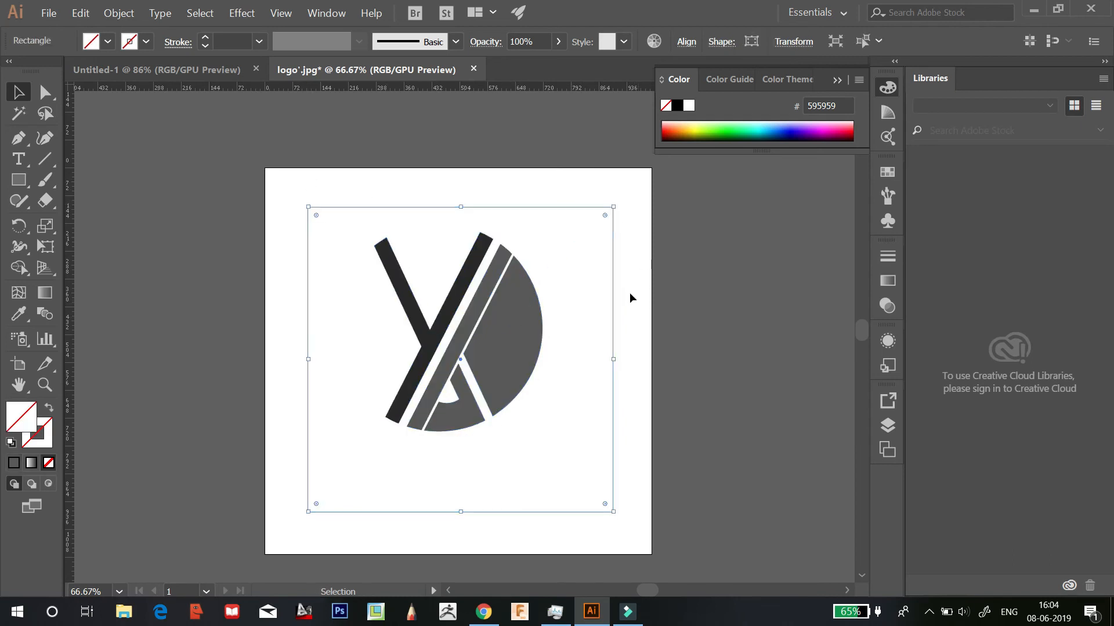
{"action": "left_click_drag", "start_coordinate": [623, 275], "coordinate": [415, 196]}
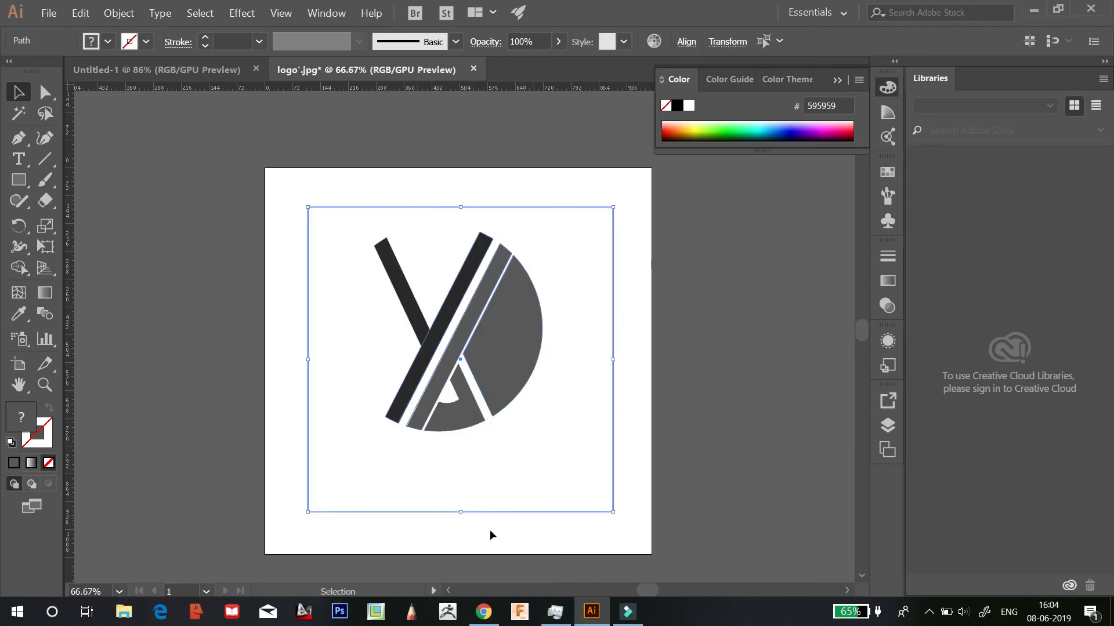
{"action": "left_click_drag", "start_coordinate": [612, 476], "coordinate": [616, 448]}
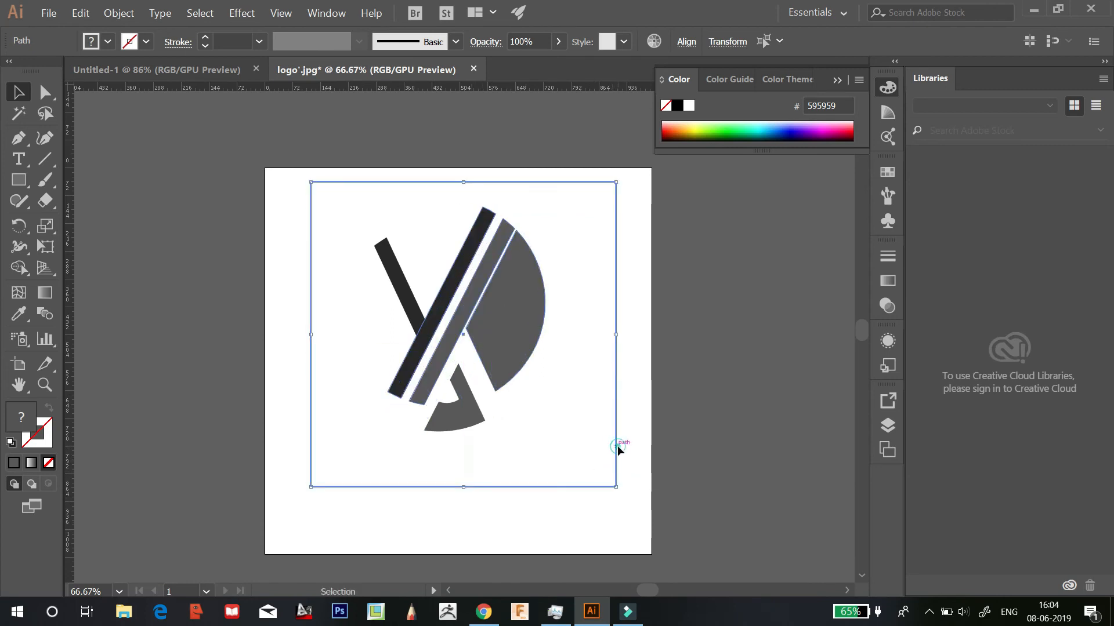
{"action": "key", "text": "ctrl+z"}
Move all the logo shapes together slightly up and to the right on the artboard, then deselect them
{"action": "left_click_drag", "start_coordinate": [583, 537], "coordinate": [312, 217]}
{"action": "left_click_drag", "start_coordinate": [615, 429], "coordinate": [623, 411]}
{"action": "left_click", "coordinate": [752, 400]}
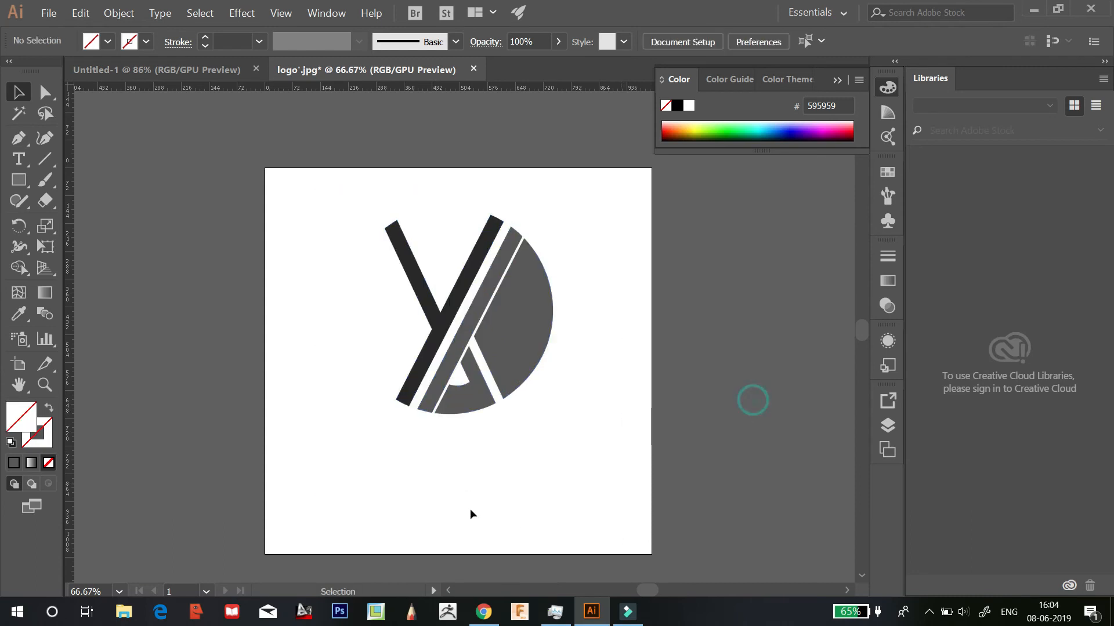
Add a line of point text with the owner's username in capitals just below the logo
{"action": "left_click", "coordinate": [18, 158]}
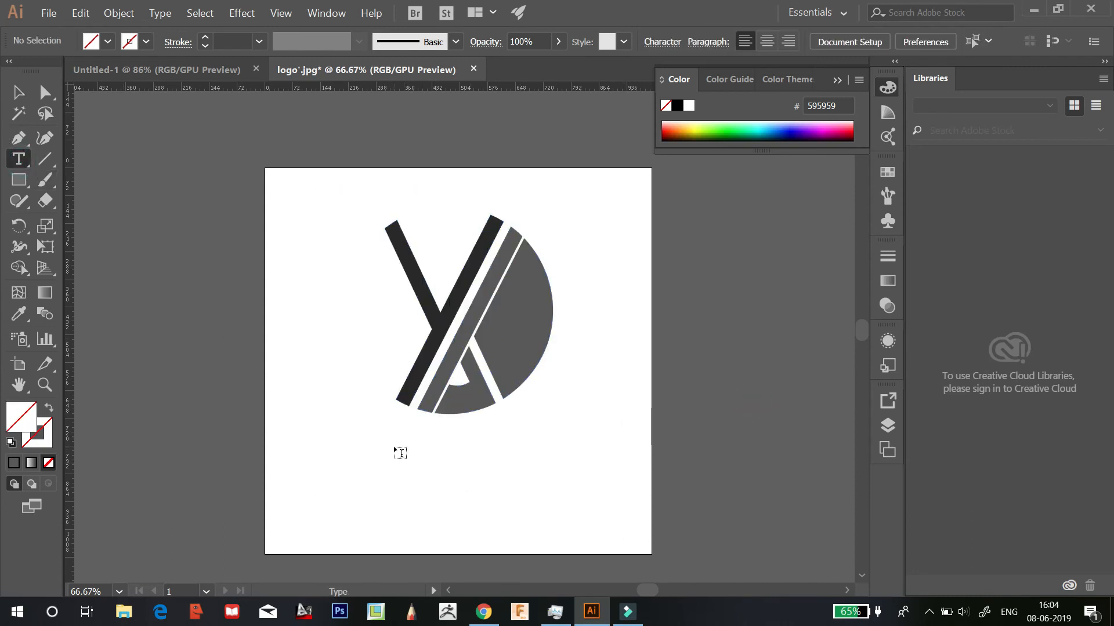
{"action": "left_click", "coordinate": [377, 444]}
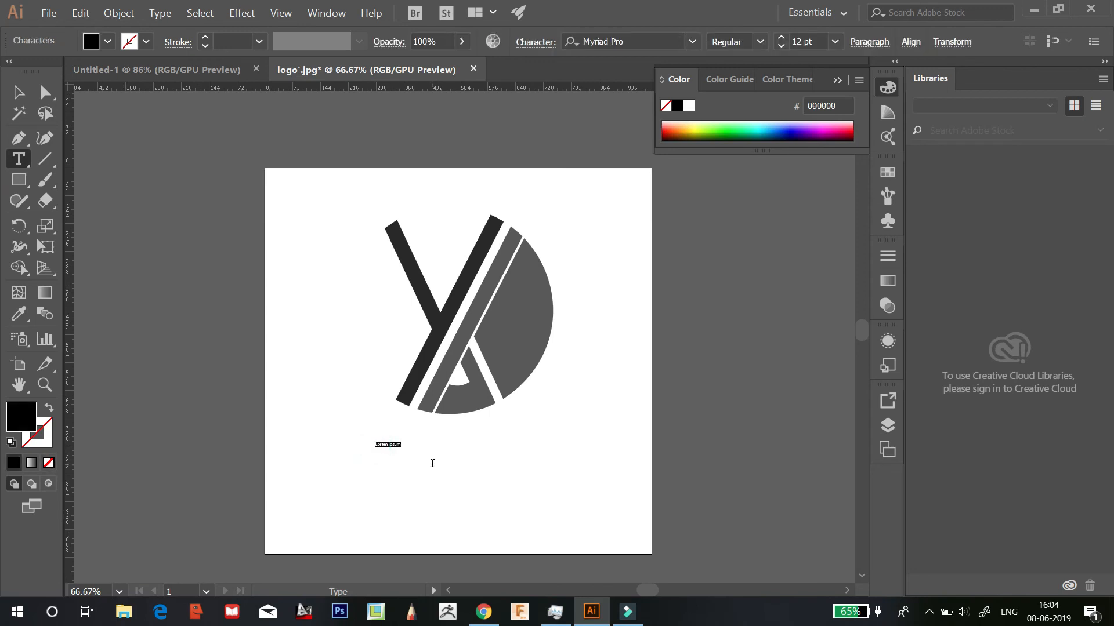
{"action": "key", "text": "Caps_Lock"}
{"action": "type", "text": "YAGNESH128"}
Select the whole username text and set its font size to 72 pt
{"action": "double_click", "coordinate": [405, 444]}
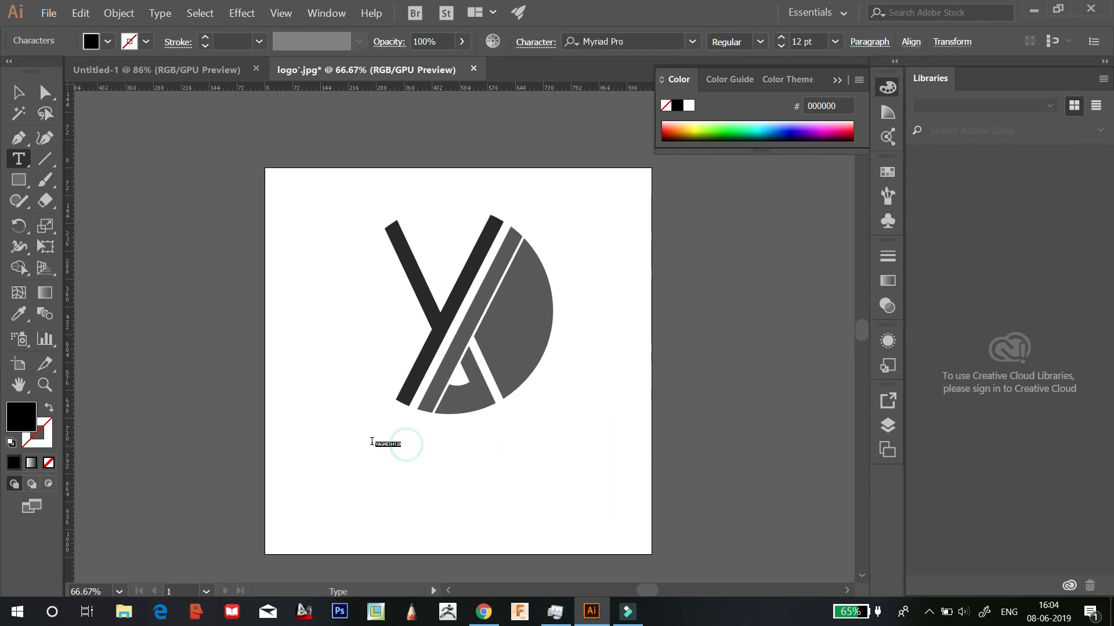
{"action": "left_click", "coordinate": [812, 40]}
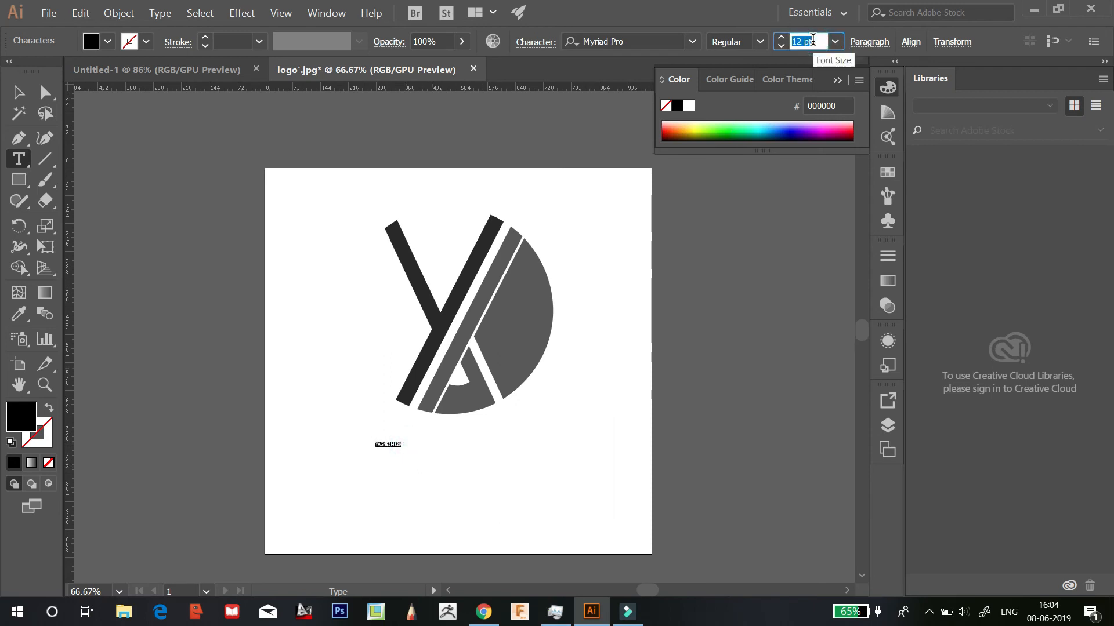
{"action": "type", "text": "72"}
{"action": "key", "text": "Return"}
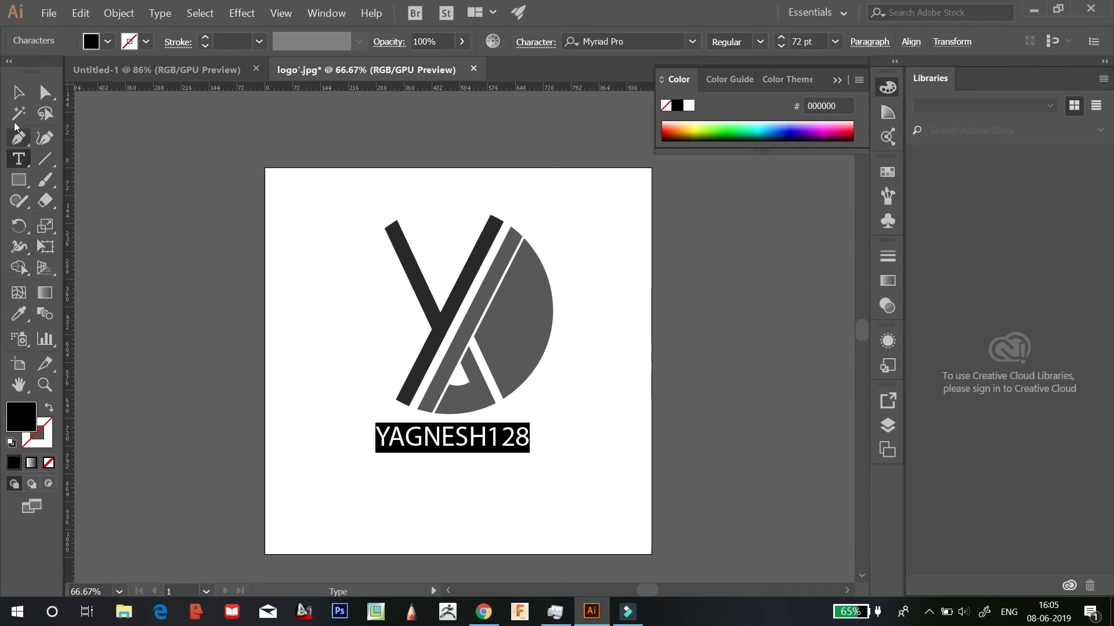
Scale the username text up proportionally to about 83 pt so it ends level with the logo's curved edge
{"action": "left_click", "coordinate": [20, 97]}
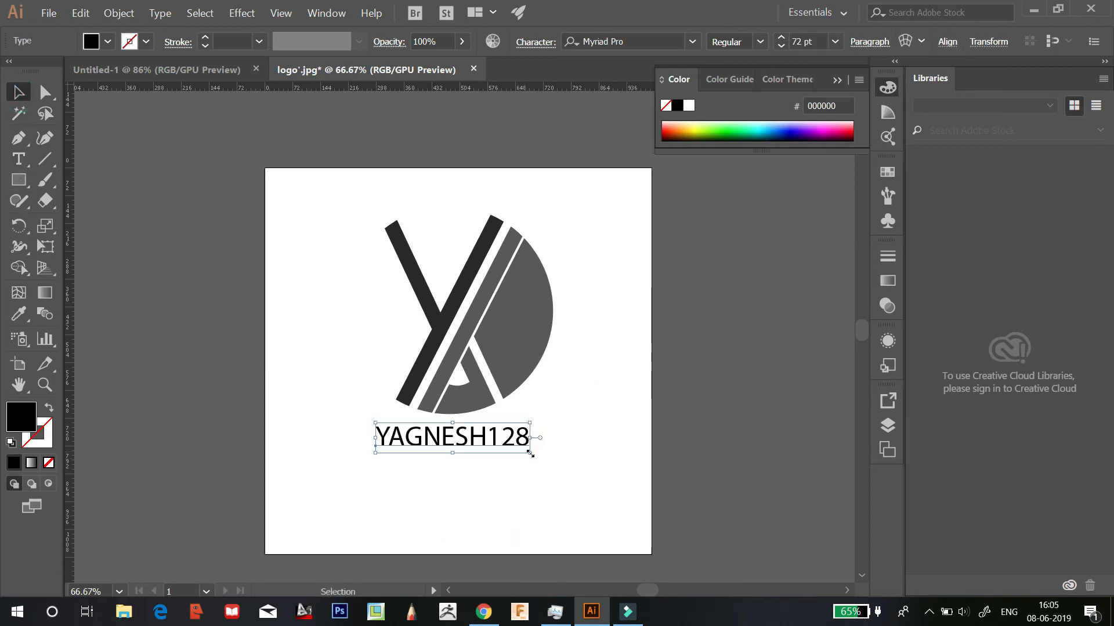
{"action": "left_click_drag", "start_coordinate": [530, 453], "coordinate": [554, 458]}
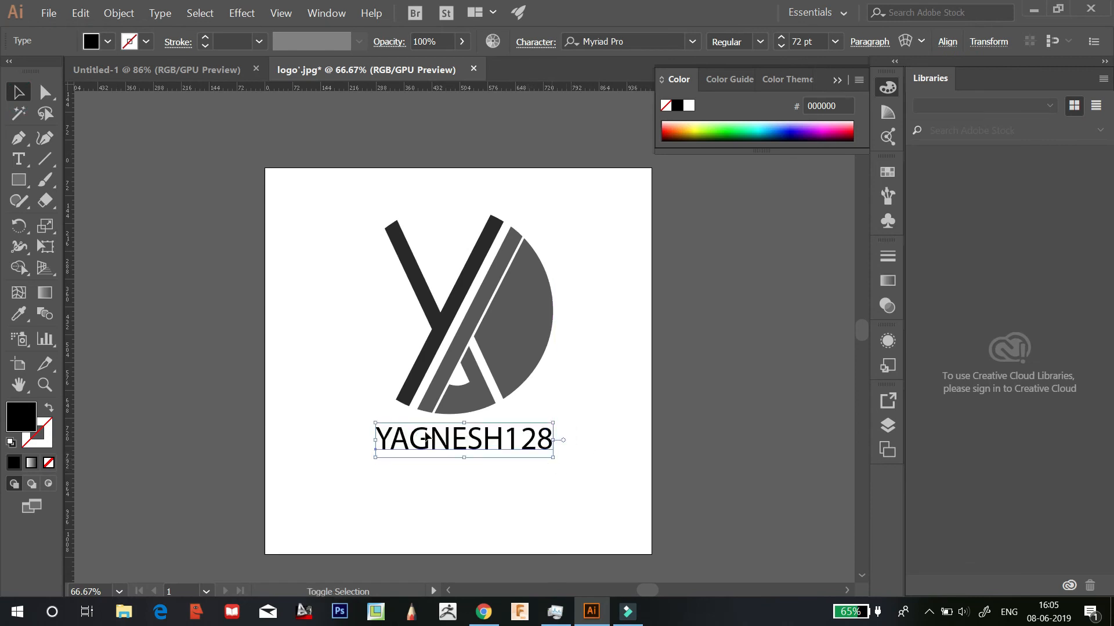
{"action": "mouse_move", "coordinate": [375, 424]}
{"action": "left_mouse_down"}
{"action": "mouse_move", "coordinate": [365, 414]}
{"action": "mouse_move", "coordinate": [376, 410]}
{"action": "mouse_move", "coordinate": [377, 423]}
{"action": "left_mouse_up"}
{"action": "left_click", "coordinate": [568, 481]}
{"action": "left_click", "coordinate": [535, 441]}
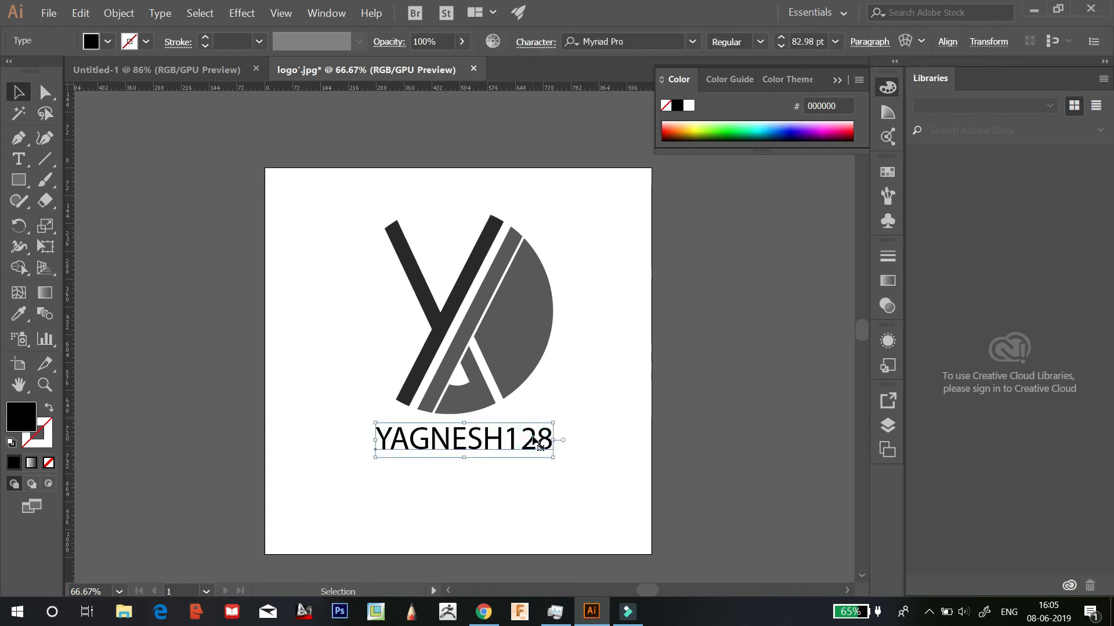
Add a second line reading ART & DESIGN beneath the username in the same text object
{"action": "left_click", "coordinate": [533, 452]}
{"action": "left_click", "coordinate": [18, 159]}
{"action": "left_click", "coordinate": [498, 439]}
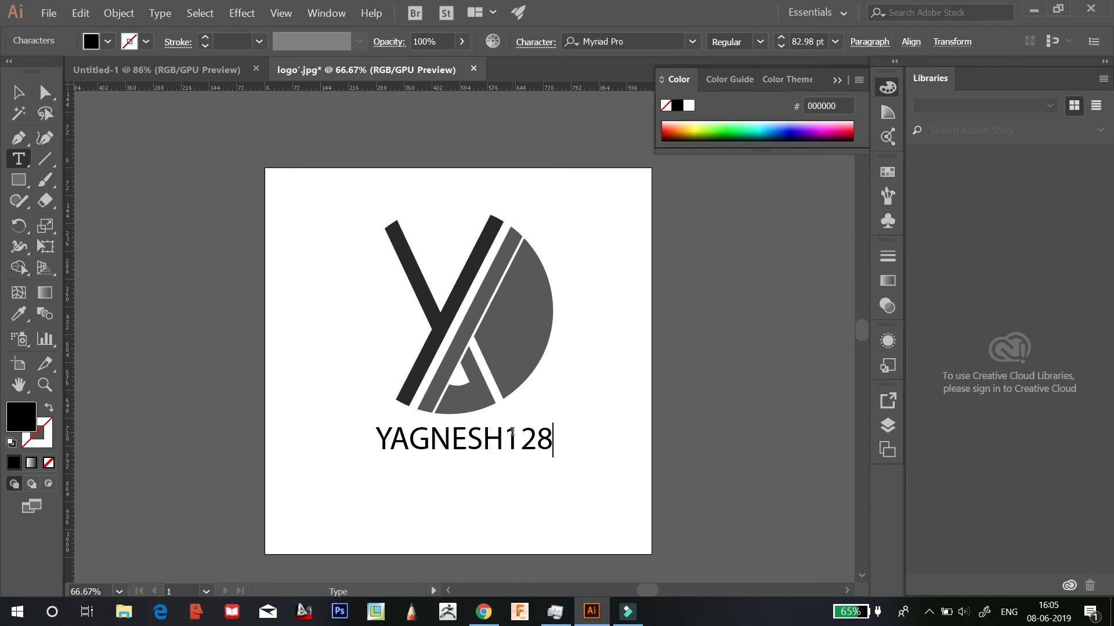
{"action": "key", "text": "Return"}
{"action": "type", "text": "ART & DESIGN"}
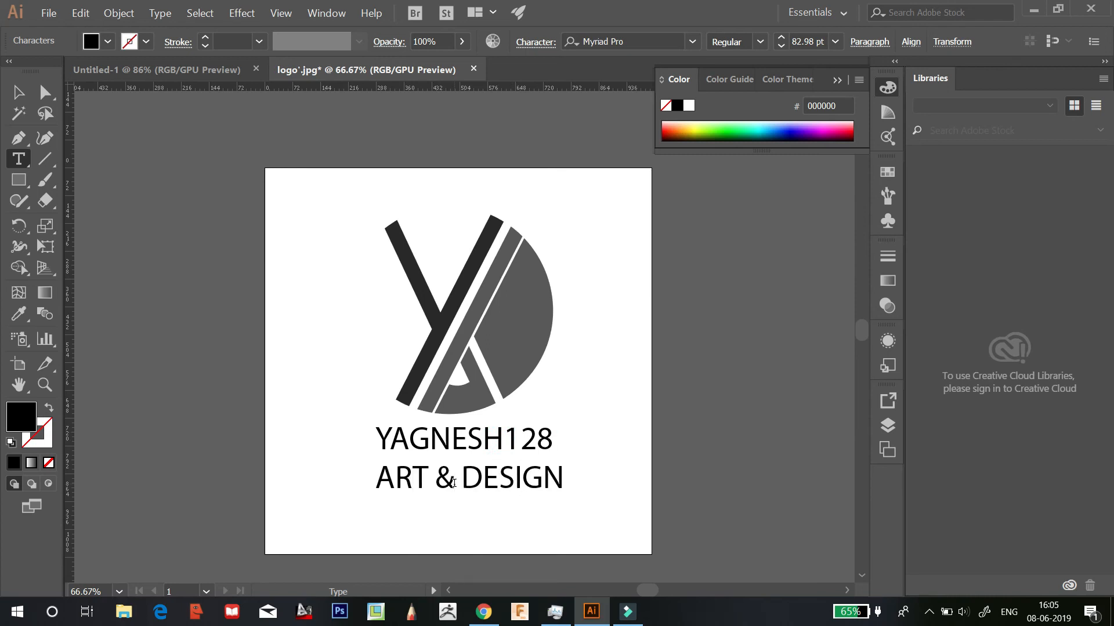
Select the whole ART & DESIGN line and set its font size to 20 pt
{"action": "key", "text": "shift+Left"}
{"action": "key", "text": "shift+Left"}
{"action": "key", "text": "shift+Left"}
{"action": "key", "text": "shift+Left"}
{"action": "key", "text": "shift+Left"}
{"action": "key", "text": "shift+Left"}
{"action": "key", "text": "shift+Left"}
{"action": "key", "text": "shift+Left"}
{"action": "key", "text": "shift+Left"}
{"action": "key", "text": "shift+Left"}
{"action": "key", "text": "shift+Left"}
{"action": "key", "text": "shift+Left"}
{"action": "key", "text": "shift+Left"}
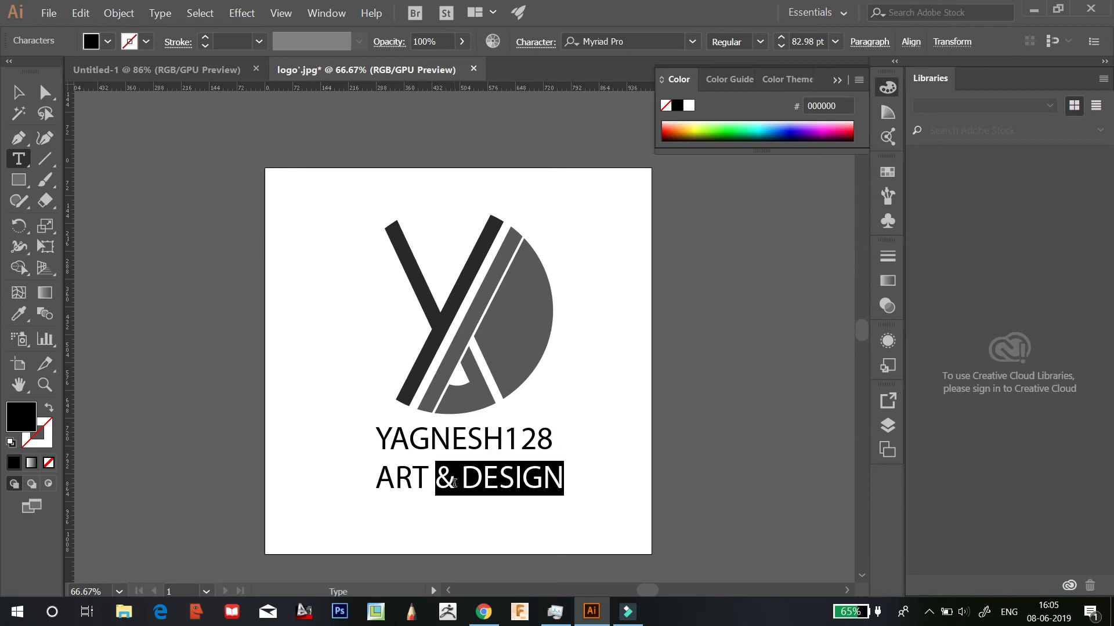
{"action": "key", "text": "shift+Right"}
{"action": "left_click", "coordinate": [803, 41]}
{"action": "type", "text": "20"}
{"action": "key", "text": "Return"}
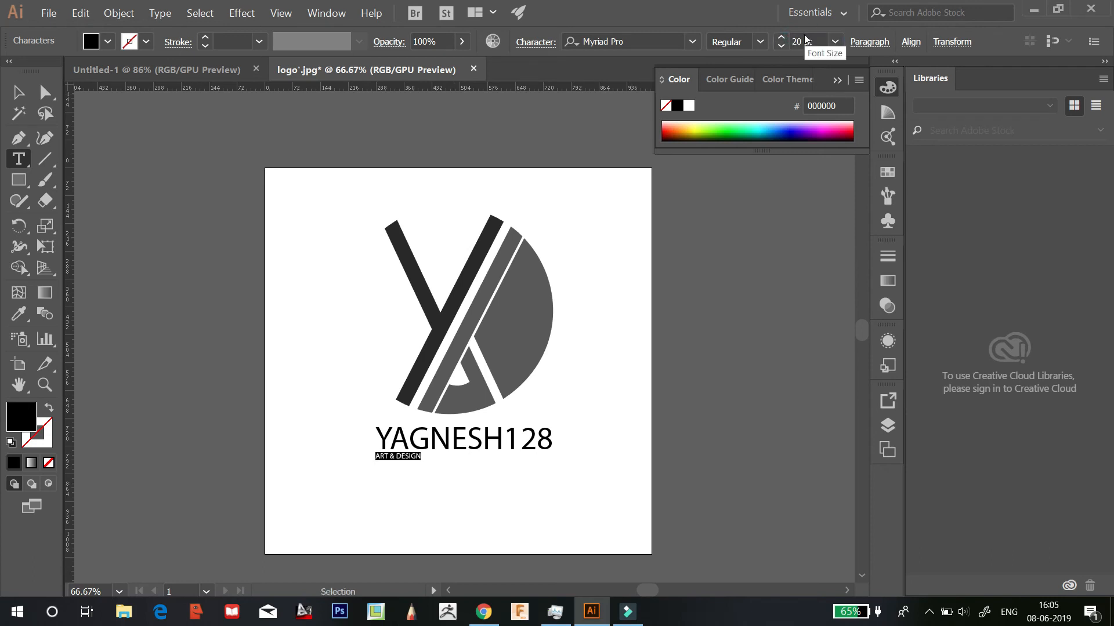
Try a 40 pt font size on the ART & DESIGN line and settle on 25 pt
{"action": "double_click", "coordinate": [799, 41]}
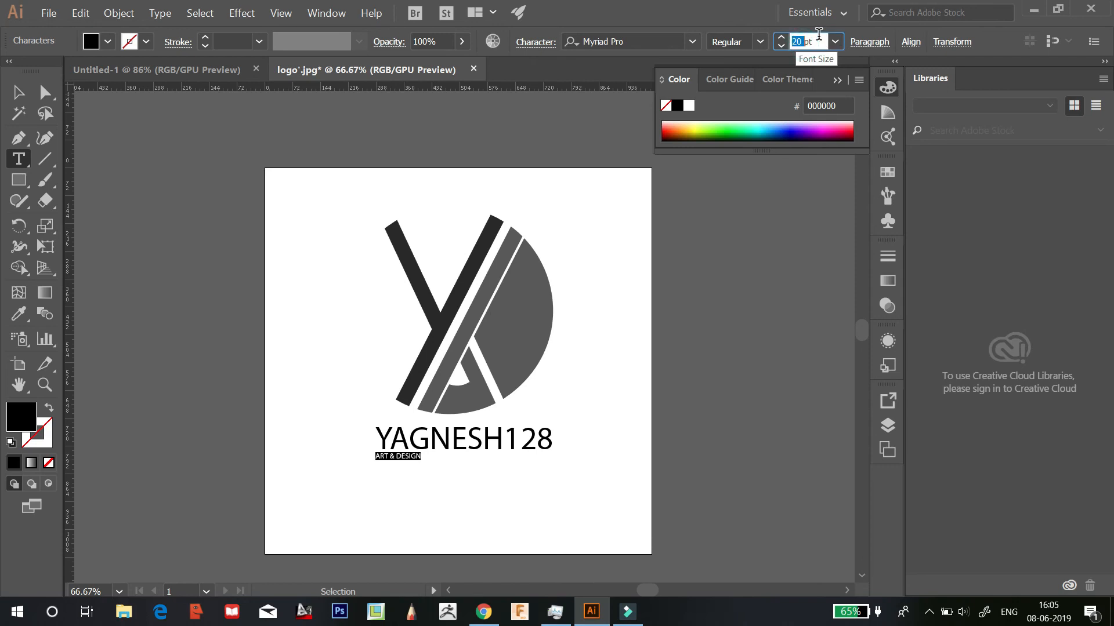
{"action": "type", "text": "40"}
{"action": "key", "text": "Return"}
{"action": "double_click", "coordinate": [805, 41]}
{"action": "type", "text": "25"}
{"action": "key", "text": "Return"}
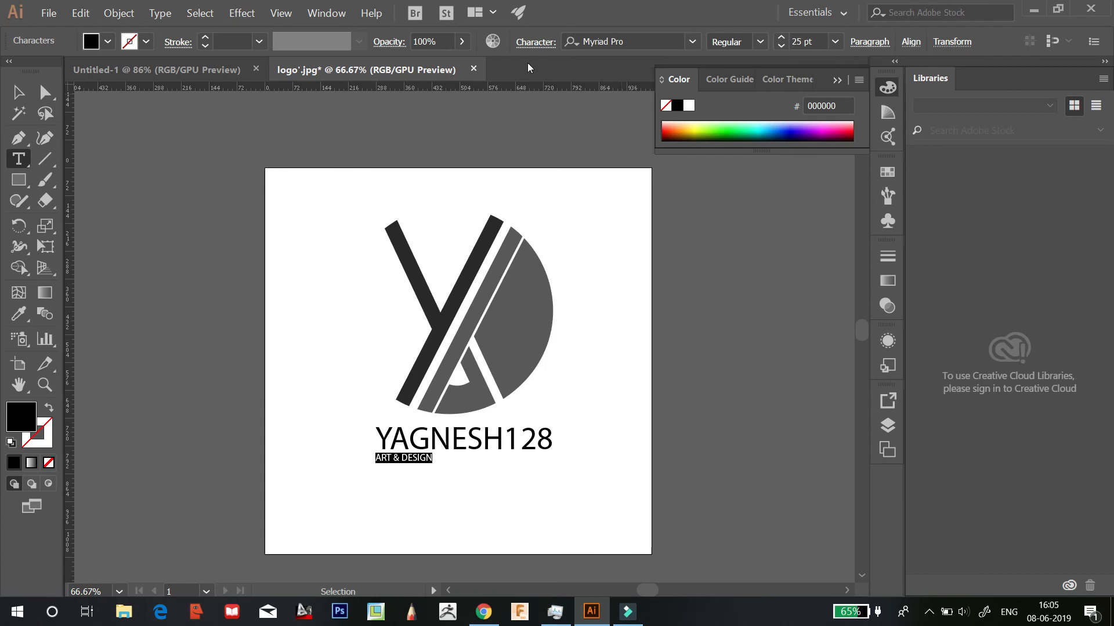
Set the tracking of the selected ART & DESIGN line to 900
{"action": "left_click", "coordinate": [535, 41]}
{"action": "left_click", "coordinate": [536, 43]}
{"action": "left_click", "coordinate": [525, 167]}
{"action": "type", "text": "+"}
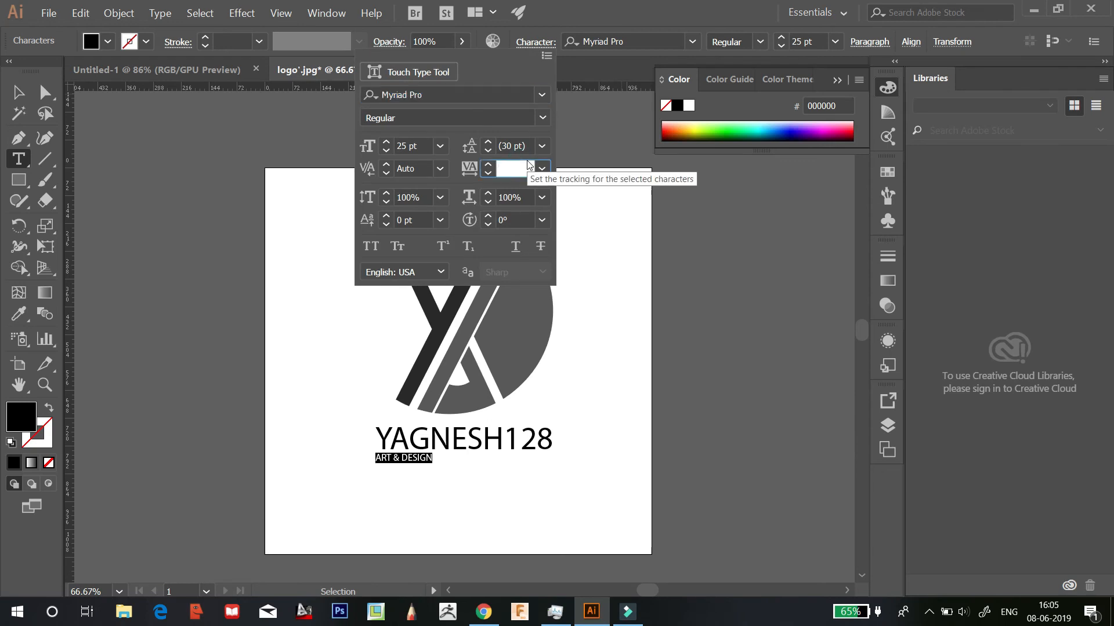
{"action": "type", "text": "00"}
{"action": "key", "text": "Return"}
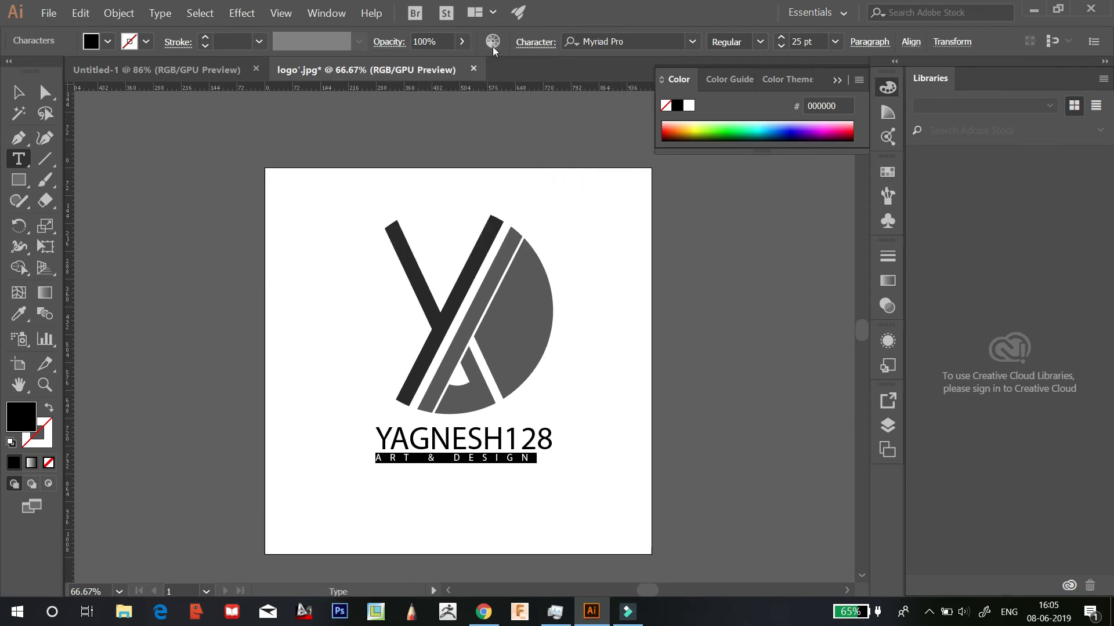
Place the text cursor before the first letter of ART & DESIGN and raise the kerning there to 216
{"action": "left_click", "coordinate": [381, 479]}
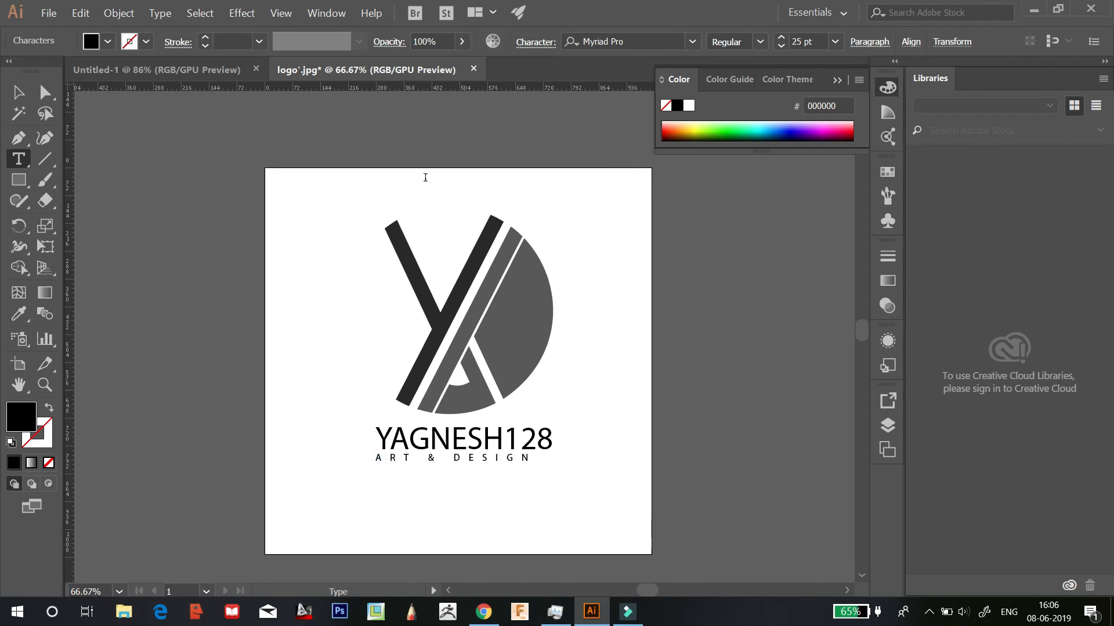
{"action": "left_click", "coordinate": [535, 41]}
{"action": "left_click", "coordinate": [413, 167]}
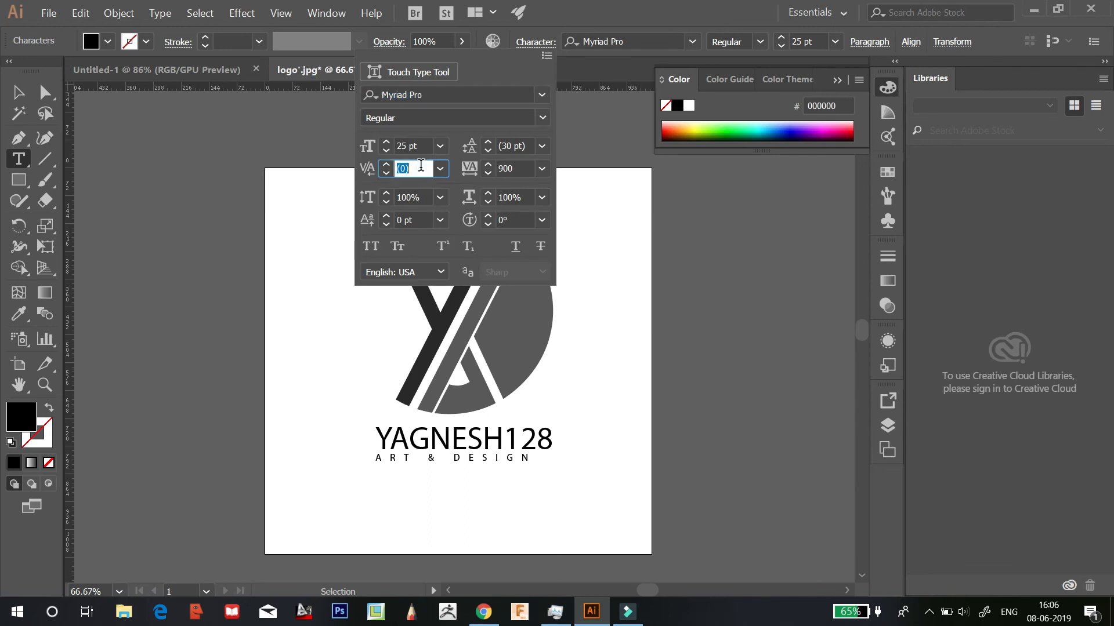
{"action": "type", "text": "1"}
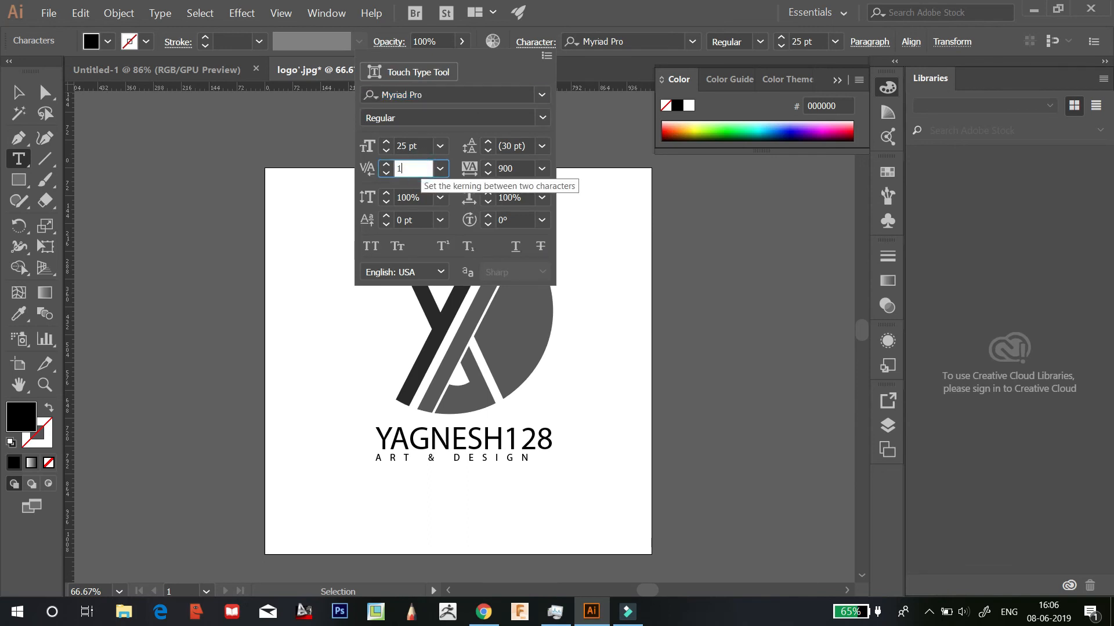
{"action": "key", "text": "Return"}
{"action": "left_click", "coordinate": [527, 46]}
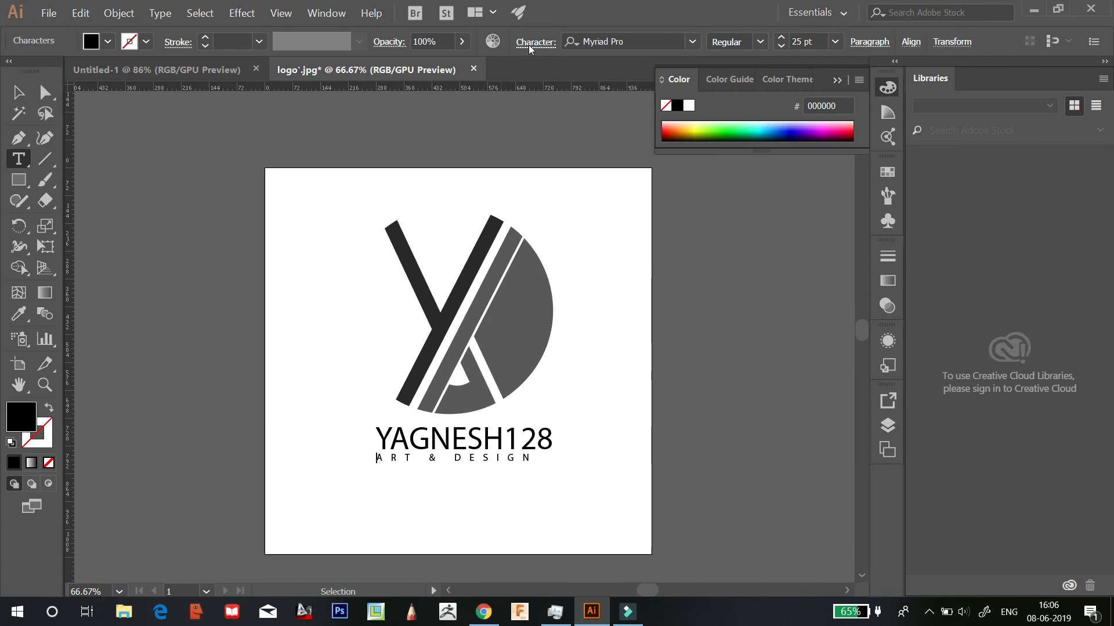
{"action": "left_click", "coordinate": [528, 44]}
{"action": "left_click", "coordinate": [413, 169]}
{"action": "type", "text": "2"}
{"action": "key", "text": "Return"}
{"action": "key", "text": "ctrl+t"}
{"action": "left_click", "coordinate": [387, 165]}
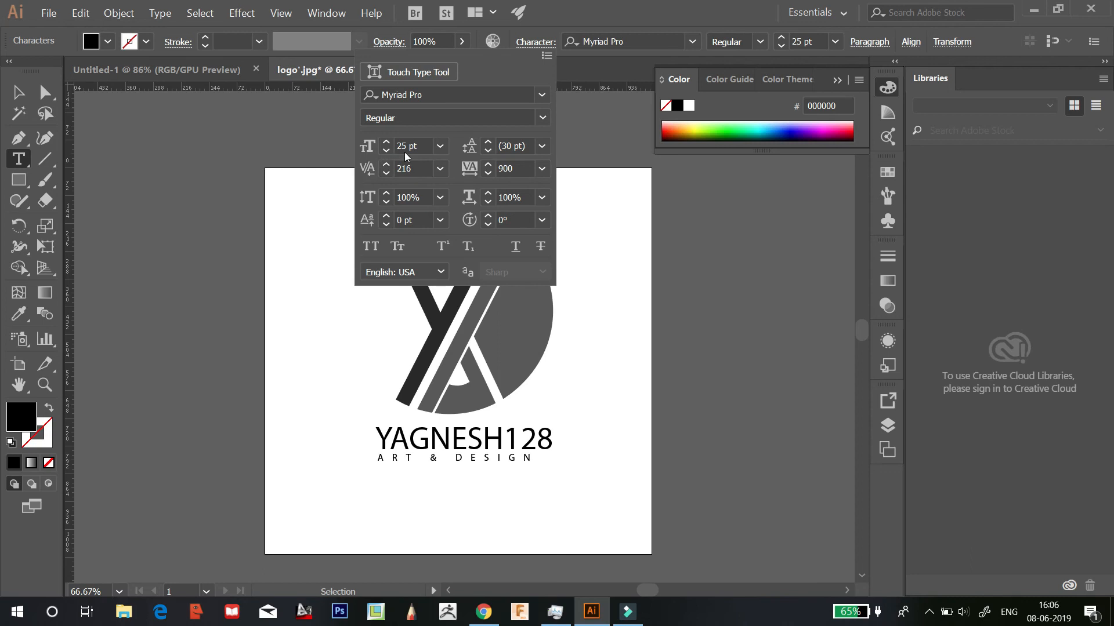
Increase the kerning before the first letter of ART & DESIGN in small increments, past 252
{"action": "key", "text": "ctrl+t"}
{"action": "key", "text": "ctrl+plus"}
{"action": "key", "text": "ctrl+plus"}
{"action": "key", "text": "ctrl+plus"}
{"action": "scroll", "coordinate": [410, 147], "scroll_direction": "down", "scroll_amount": 10}
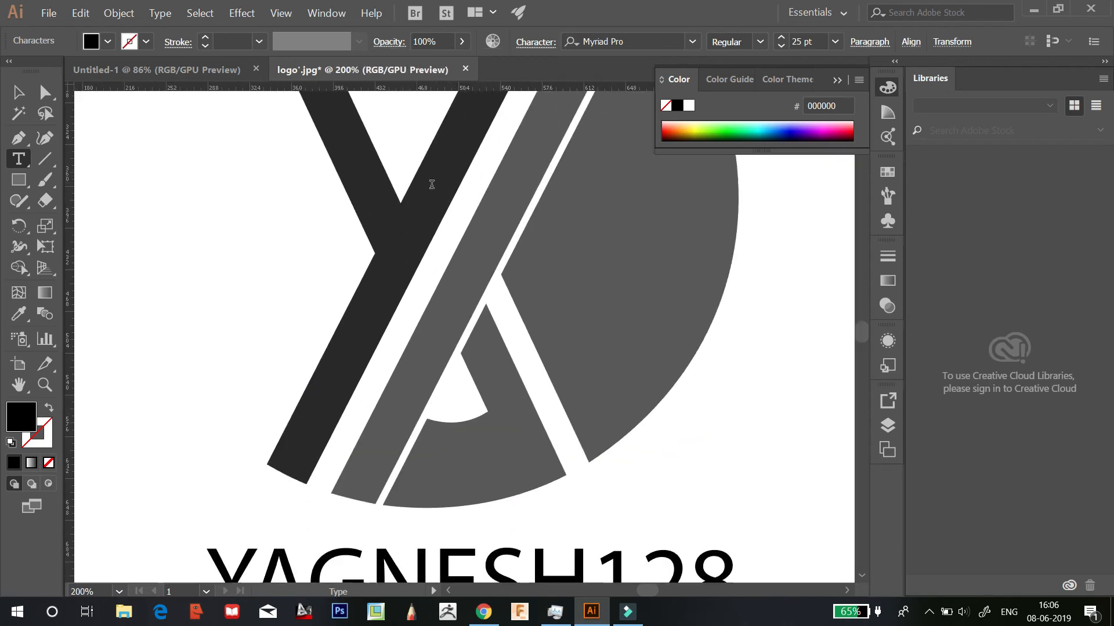
{"action": "left_click", "coordinate": [536, 39]}
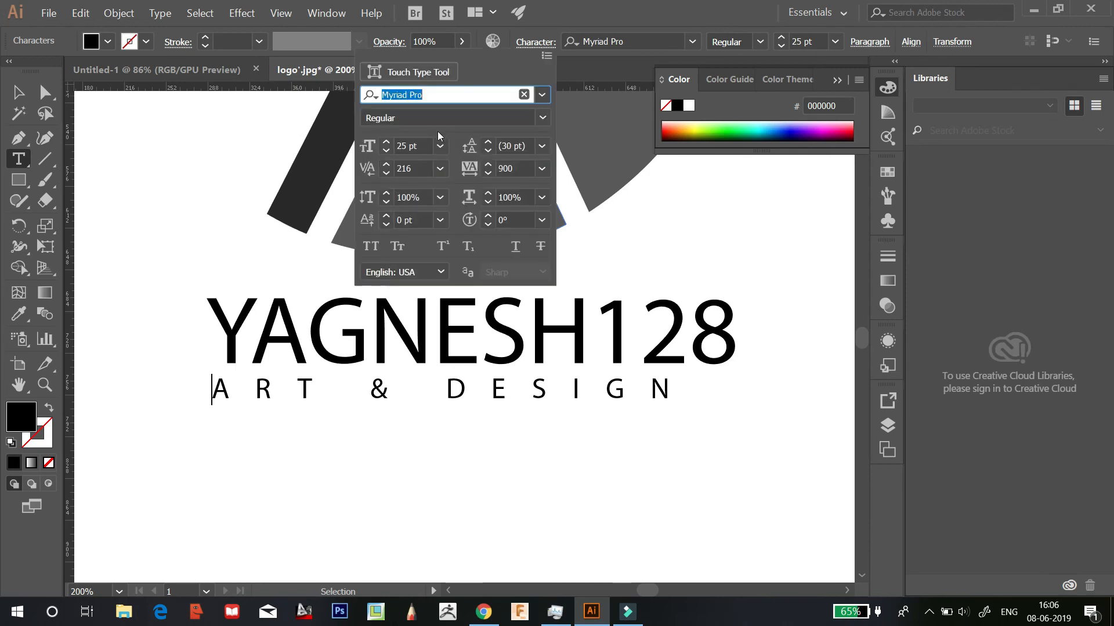
{"action": "left_click", "coordinate": [387, 165]}
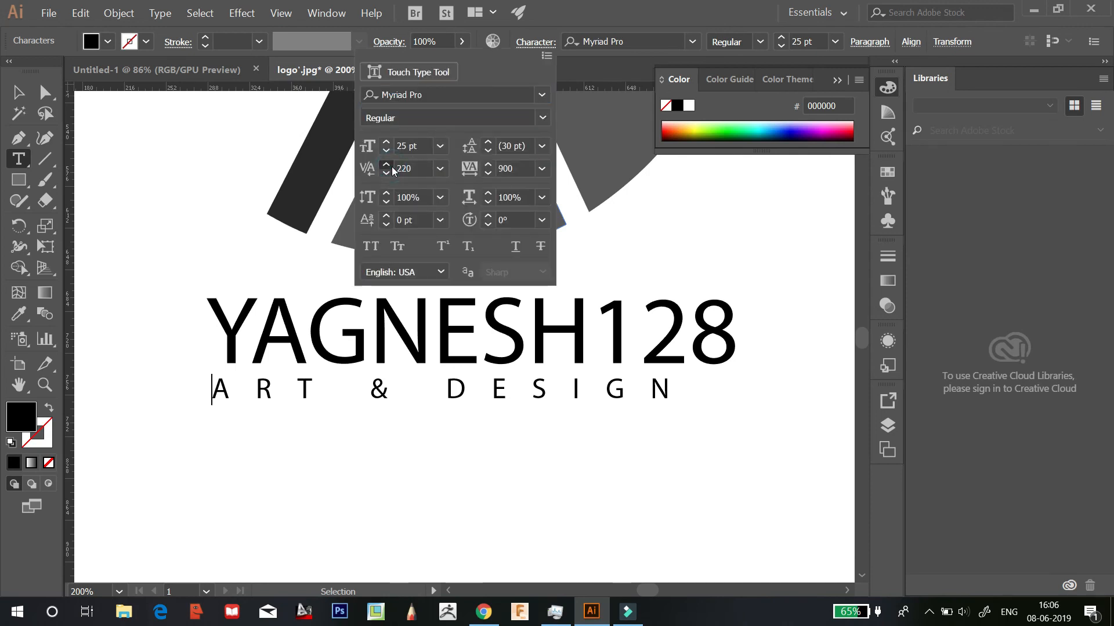
{"action": "left_click", "coordinate": [388, 165]}
{"action": "left_click", "coordinate": [387, 165]}
{"action": "left_click", "coordinate": [387, 165]}
{"action": "left_click", "coordinate": [387, 165]}
{"action": "left_click", "coordinate": [389, 166]}
{"action": "left_click", "coordinate": [389, 166]}
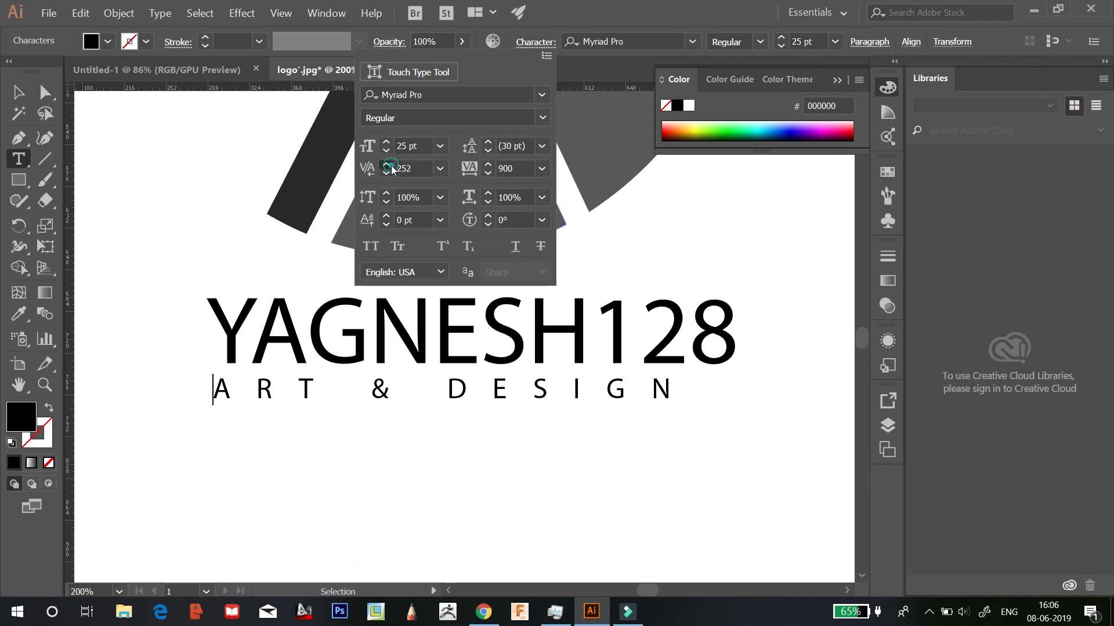
{"action": "left_click", "coordinate": [391, 166]}
{"action": "left_click", "coordinate": [391, 165]}
{"action": "left_click", "coordinate": [391, 166]}
{"action": "left_click", "coordinate": [391, 165]}
Enter a kerning of 350 before the first letter of ART & DESIGN and increase it to 400
{"action": "left_click", "coordinate": [406, 169]}
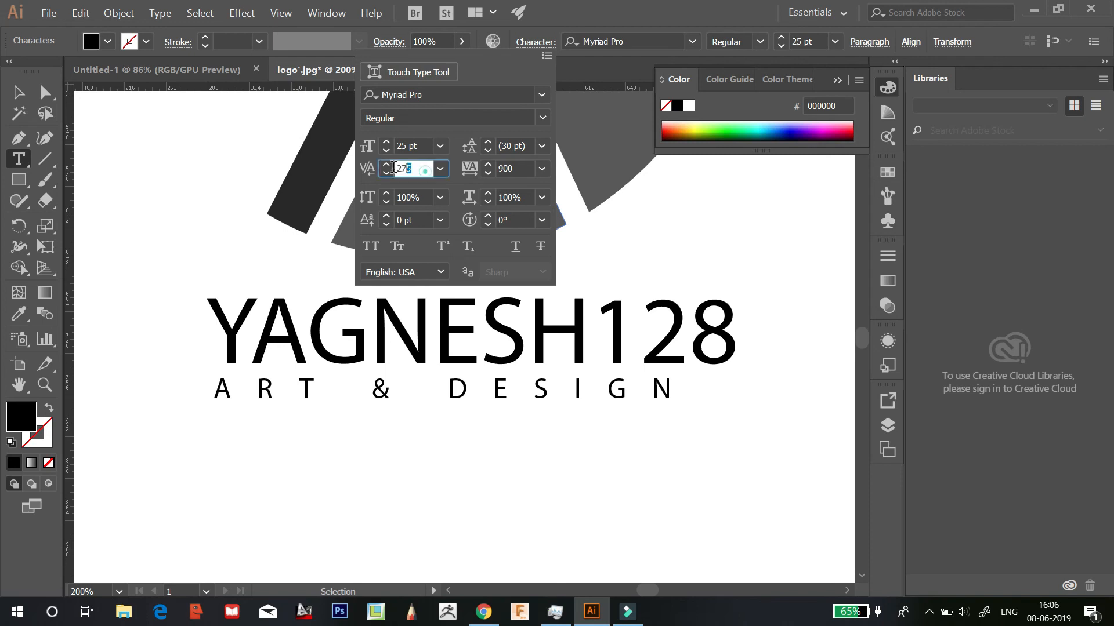
{"action": "type", "text": "350"}
{"action": "key", "text": "Return"}
{"action": "left_click", "coordinate": [532, 47]}
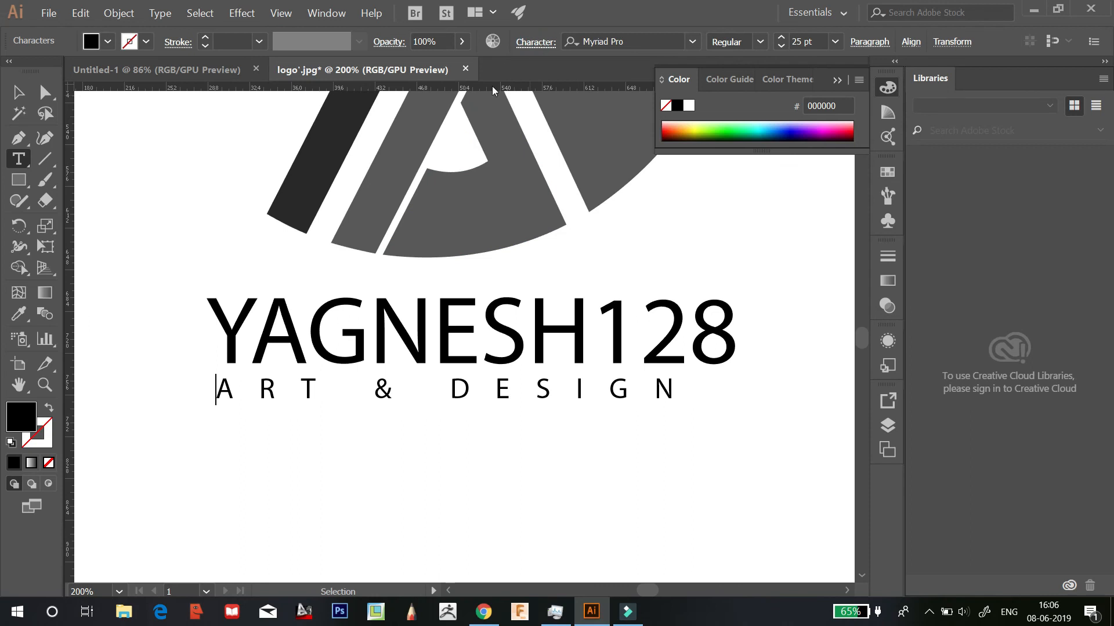
{"action": "left_click_drag", "start_coordinate": [424, 168], "coordinate": [298, 183]}
{"action": "type", "text": "4"}
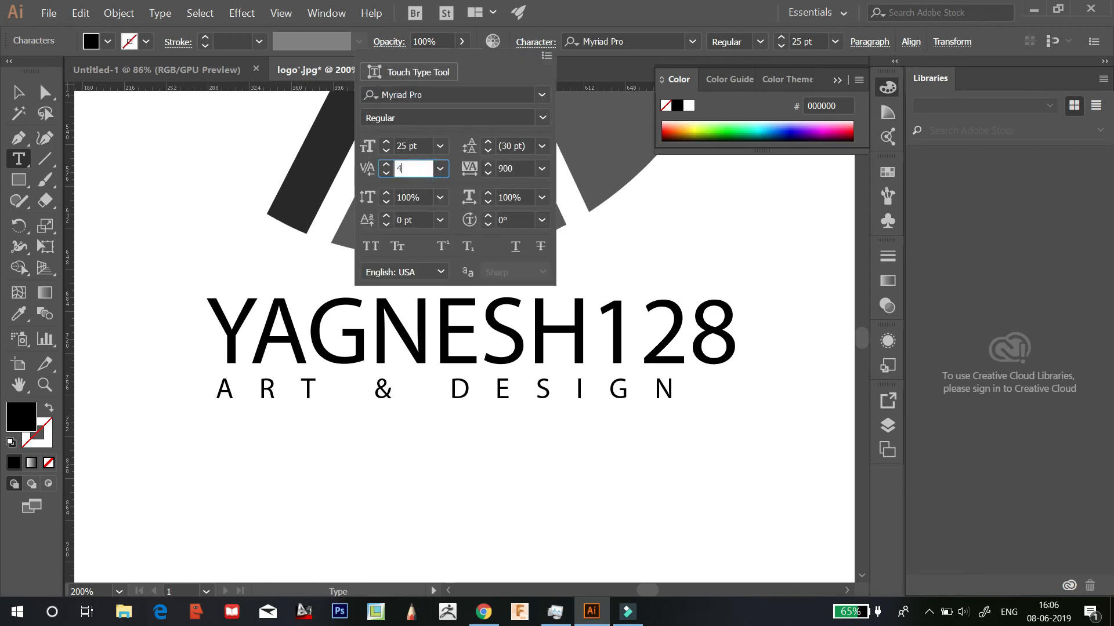
{"action": "type", "text": "00"}
{"action": "key", "text": "Return"}
{"action": "key", "text": "ctrl"}
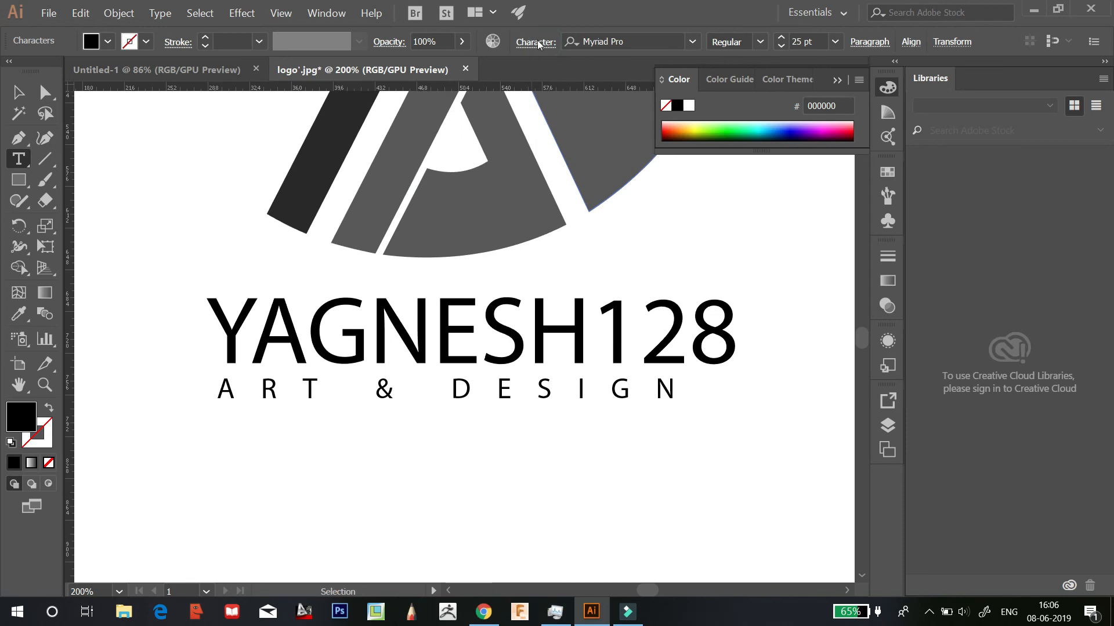
Fine-tune the kerning before the first letter of ART & DESIGN up to 480 in small increments
{"action": "left_click", "coordinate": [529, 45]}
{"action": "left_click", "coordinate": [386, 164]}
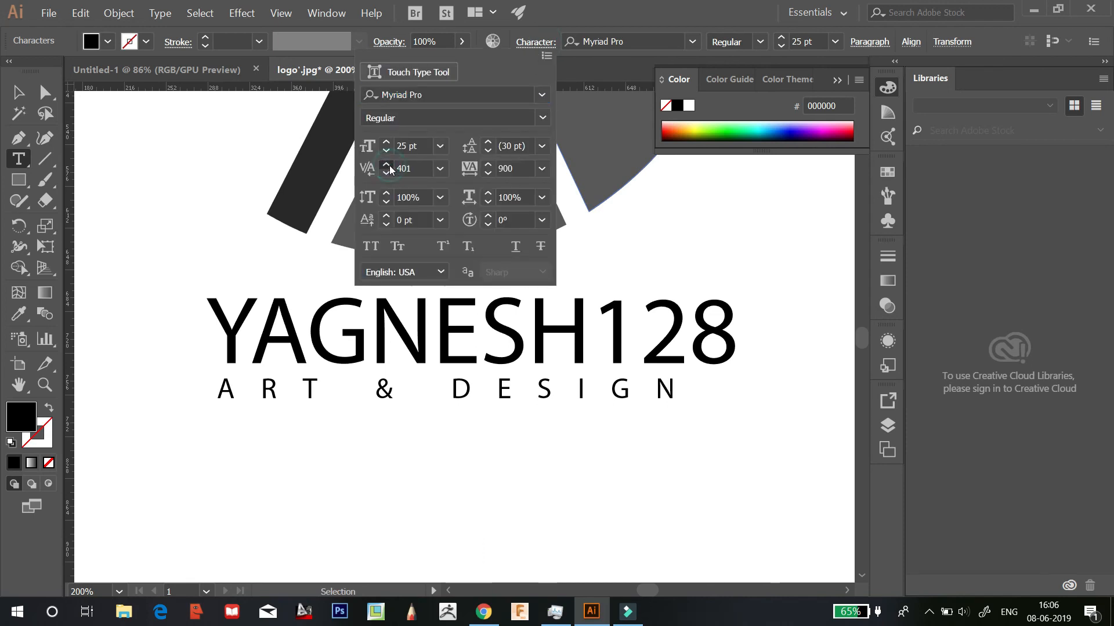
{"action": "left_click", "coordinate": [386, 164]}
{"action": "left_click", "coordinate": [386, 164]}
{"action": "left_click", "coordinate": [387, 164]}
{"action": "left_click", "coordinate": [387, 164]}
{"action": "left_click", "coordinate": [386, 164]}
{"action": "left_click", "coordinate": [388, 165]}
{"action": "left_click", "coordinate": [387, 164]}
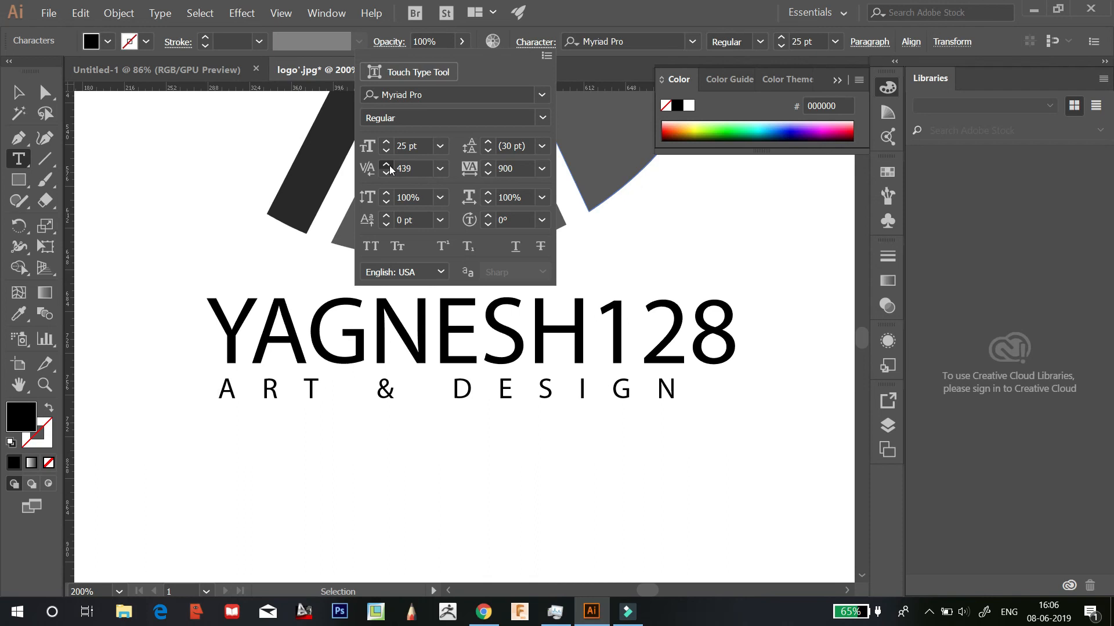
{"action": "left_click", "coordinate": [388, 165]}
{"action": "left_click", "coordinate": [387, 164]}
{"action": "left_click", "coordinate": [387, 164]}
{"action": "left_click", "coordinate": [387, 165]}
{"action": "left_click", "coordinate": [387, 164]}
{"action": "left_click", "coordinate": [386, 165]}
{"action": "left_click", "coordinate": [387, 165]}
{"action": "left_click", "coordinate": [387, 165]}
{"action": "left_click", "coordinate": [387, 165]}
{"action": "left_click", "coordinate": [387, 165]}
{"action": "left_click", "coordinate": [387, 166]}
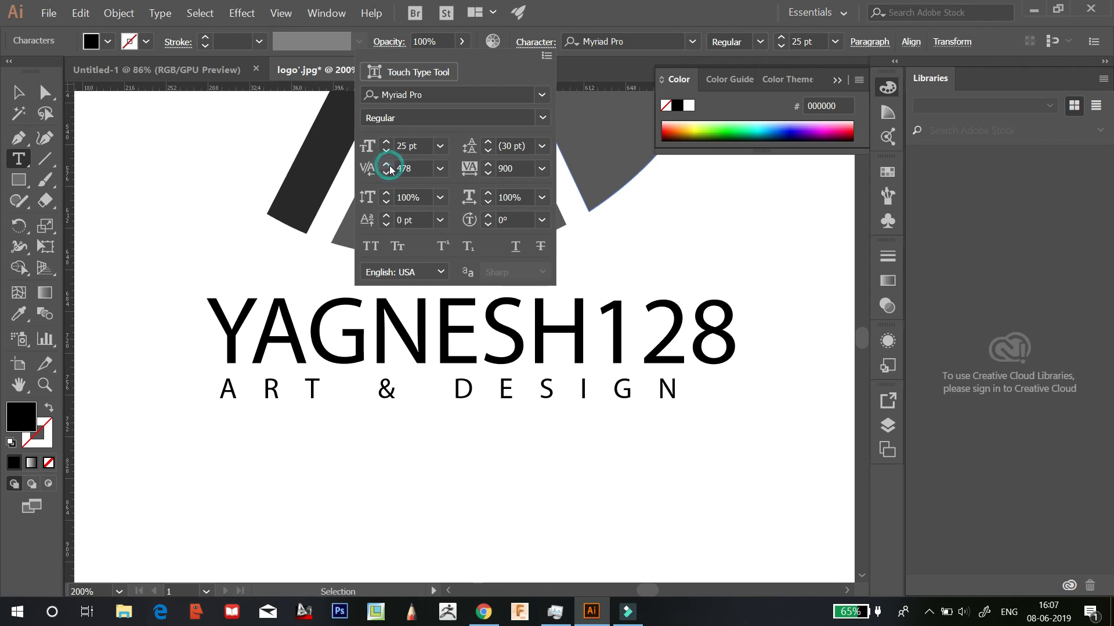
{"action": "left_click", "coordinate": [387, 165]}
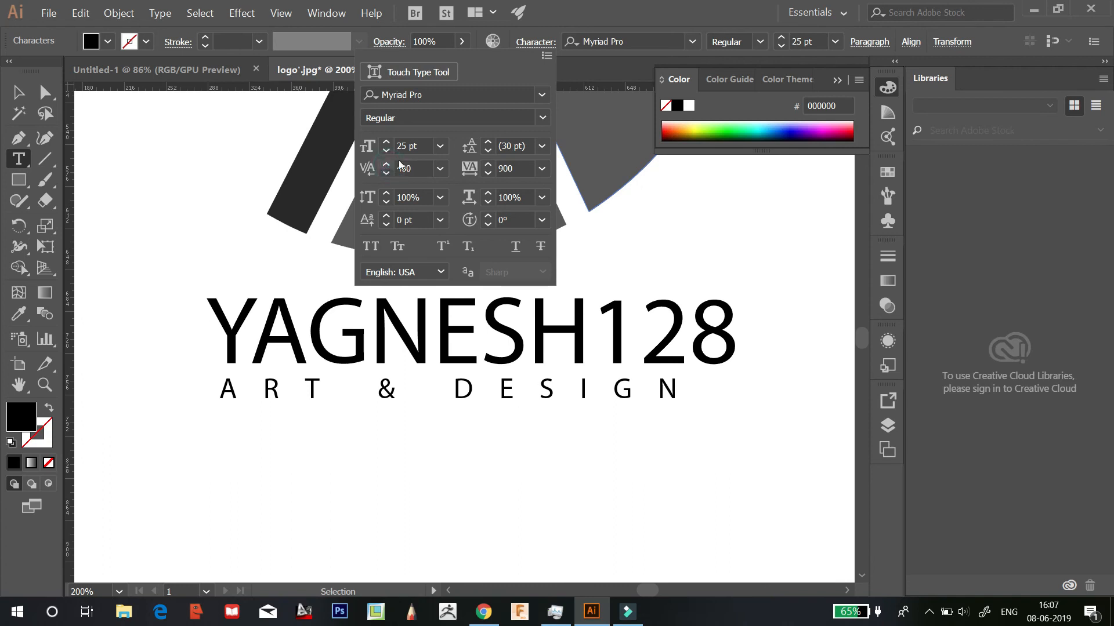
Reselect the entire ART & DESIGN line and set its tracking to 1000
{"action": "left_click", "coordinate": [681, 382]}
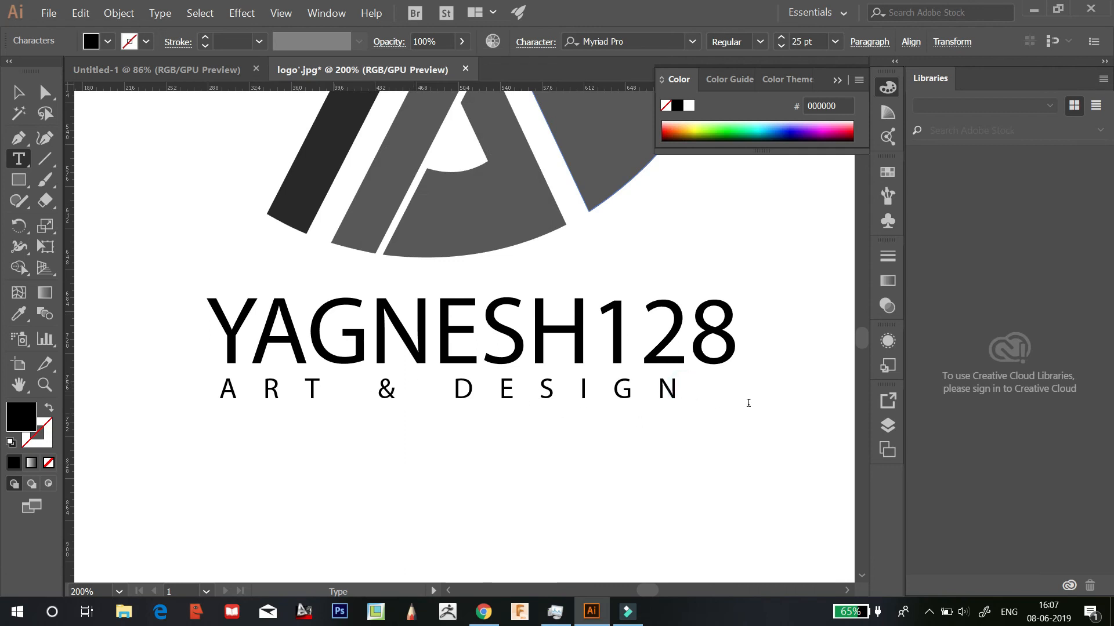
{"action": "left_click_drag", "start_coordinate": [699, 390], "coordinate": [177, 385]}
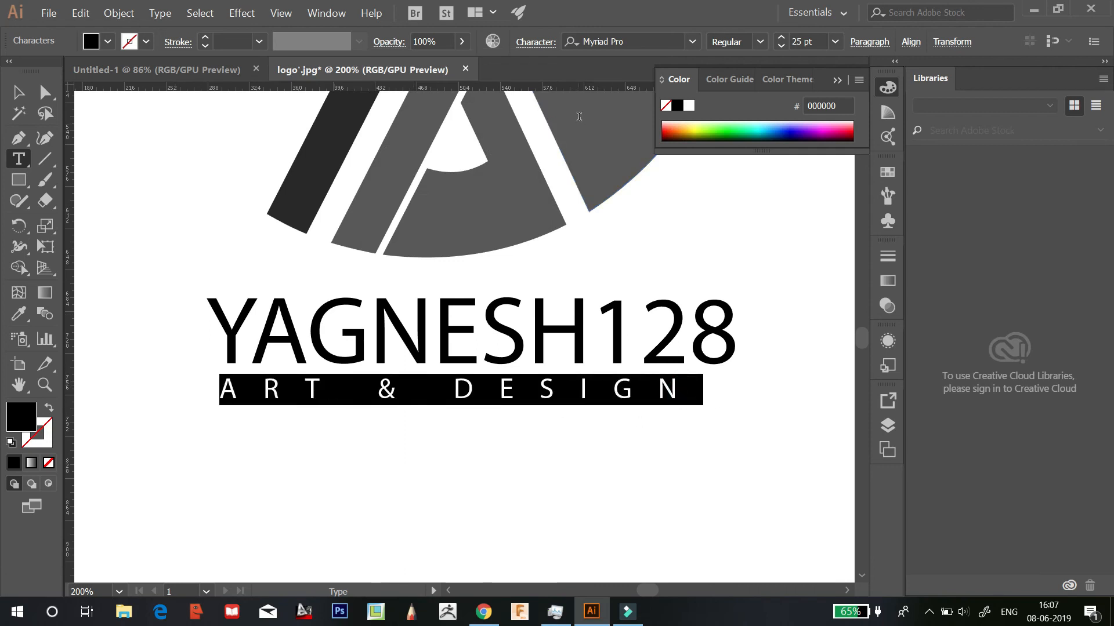
{"action": "left_click", "coordinate": [535, 44]}
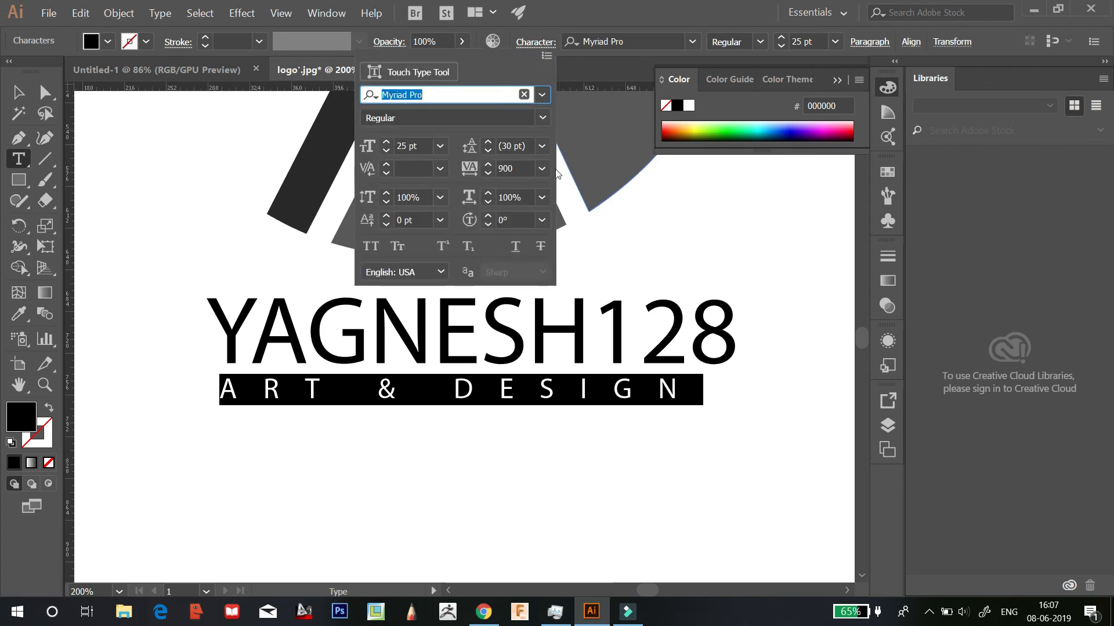
{"action": "left_click", "coordinate": [515, 169]}
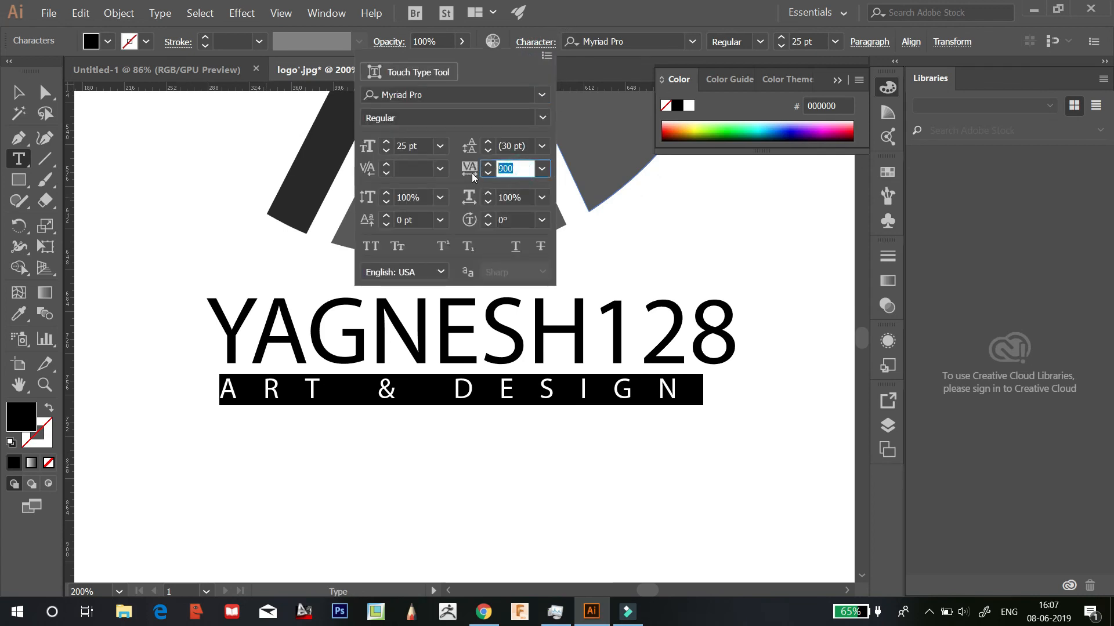
{"action": "type", "text": "1000"}
{"action": "key", "text": "Return"}
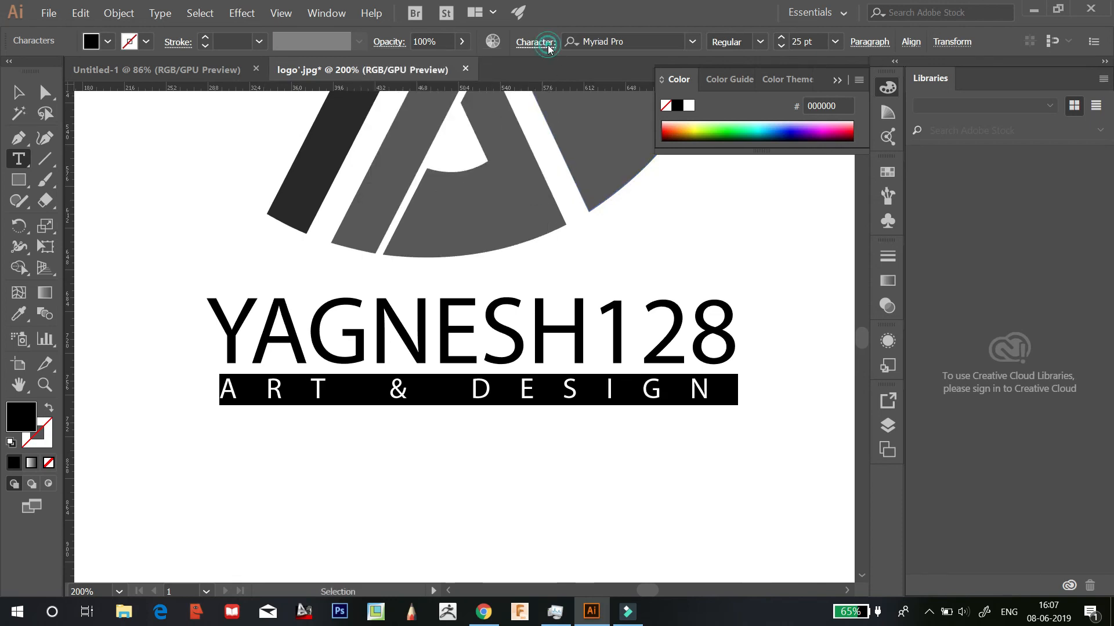
Increase the tracking of the ART & DESIGN line to 1081 so it ends level with the username, and deselect the text
{"action": "key", "text": "ctrl+t"}
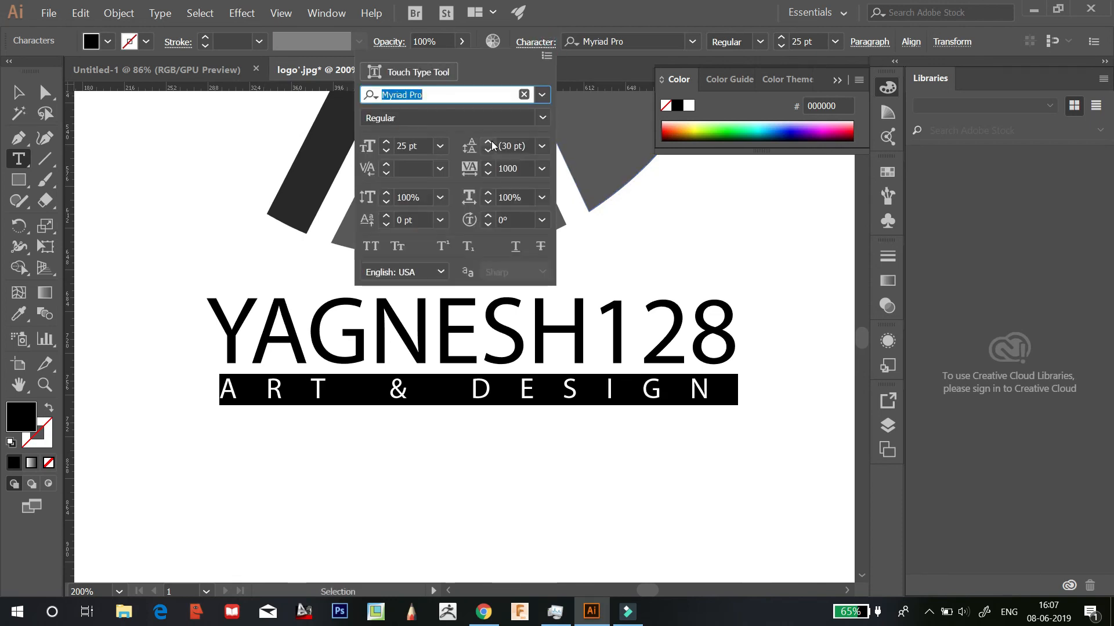
{"action": "left_click_drag", "start_coordinate": [493, 166], "coordinate": [493, 165]}
{"action": "left_click", "coordinate": [493, 165]}
{"action": "left_click", "coordinate": [493, 165]}
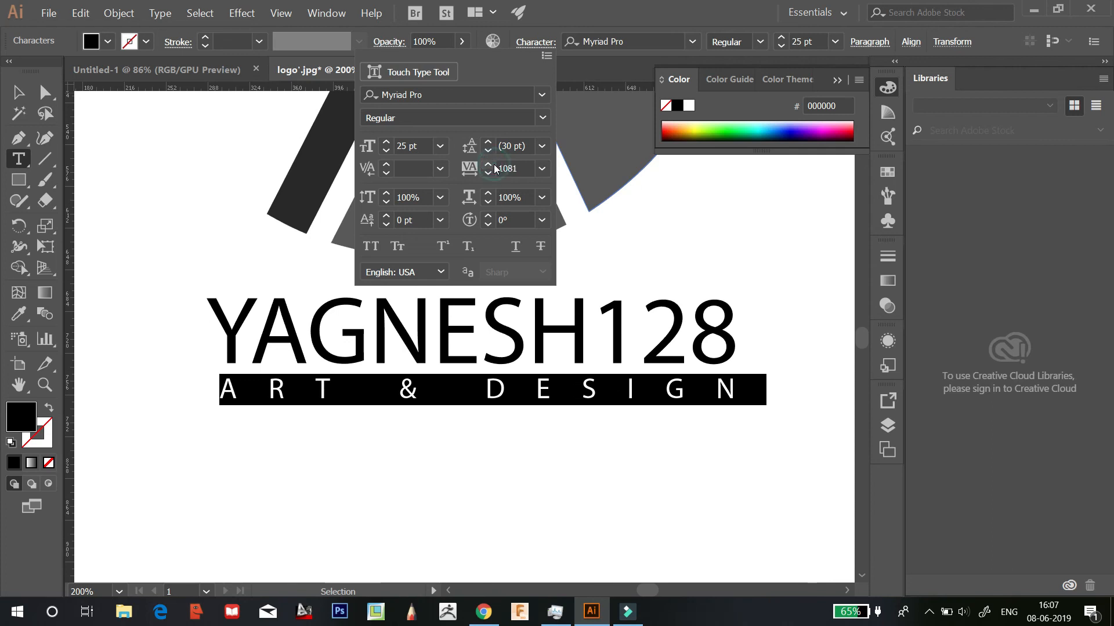
{"action": "left_click", "coordinate": [546, 56]}
{"action": "left_click", "coordinate": [542, 41]}
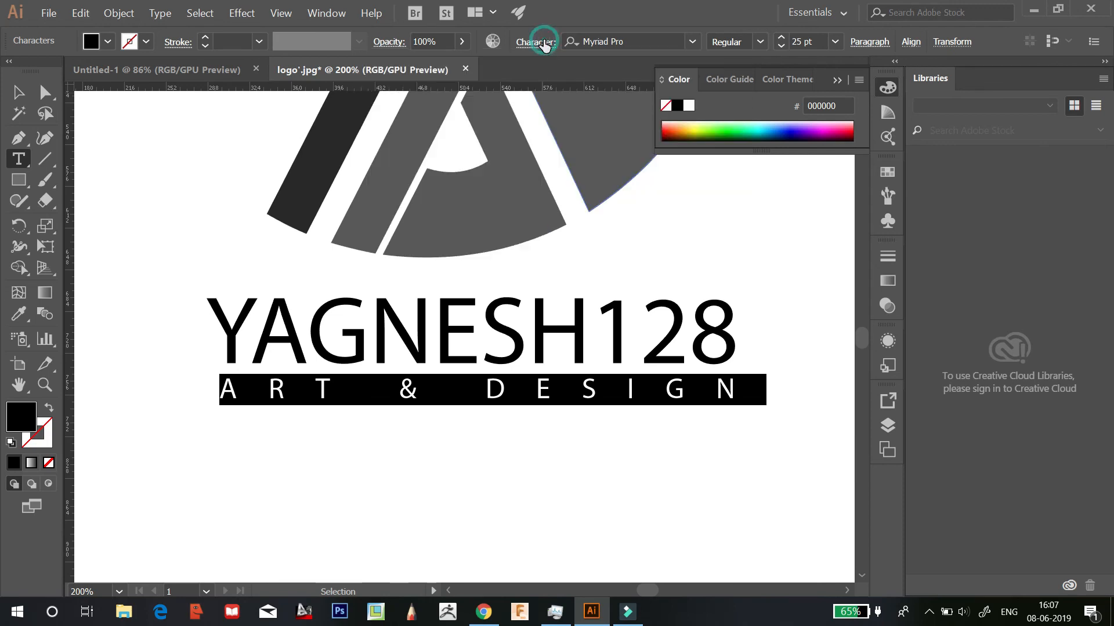
{"action": "left_click", "coordinate": [721, 447]}
{"action": "key", "text": "ctrl+1"}
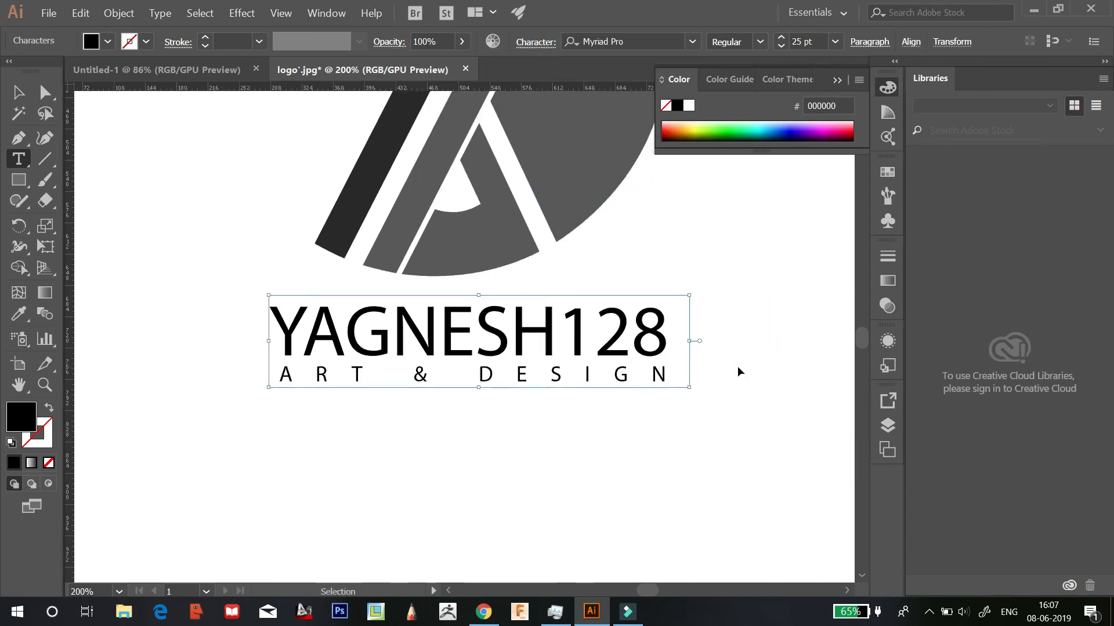
Move the two-line text block slightly down to widen the gap below the logo, and deselect it
{"action": "key", "text": "v"}
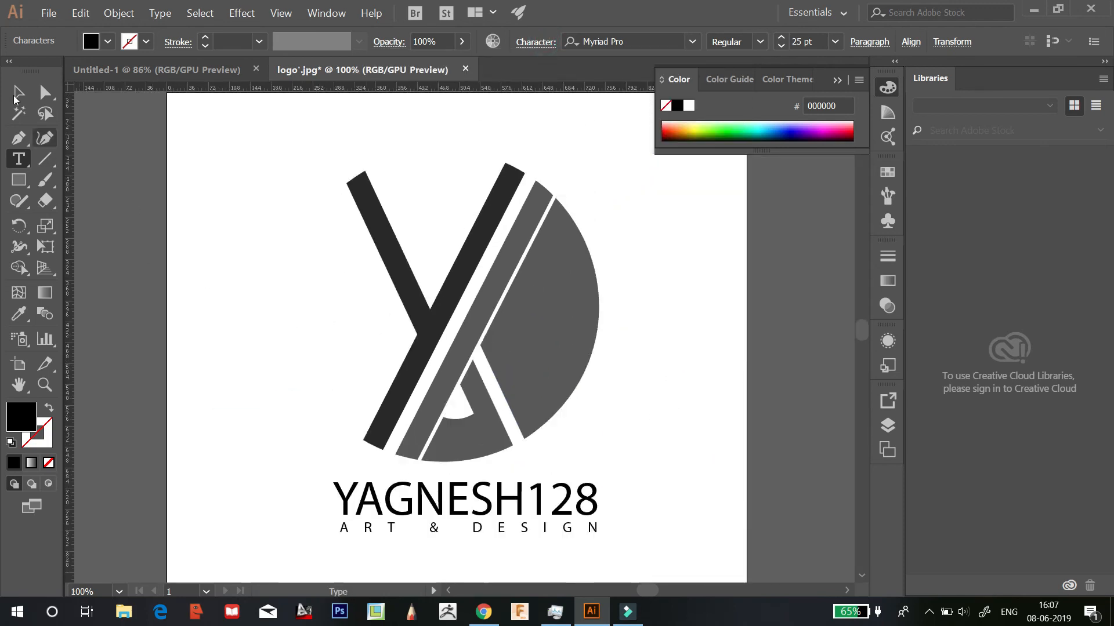
{"action": "left_click", "coordinate": [586, 510]}
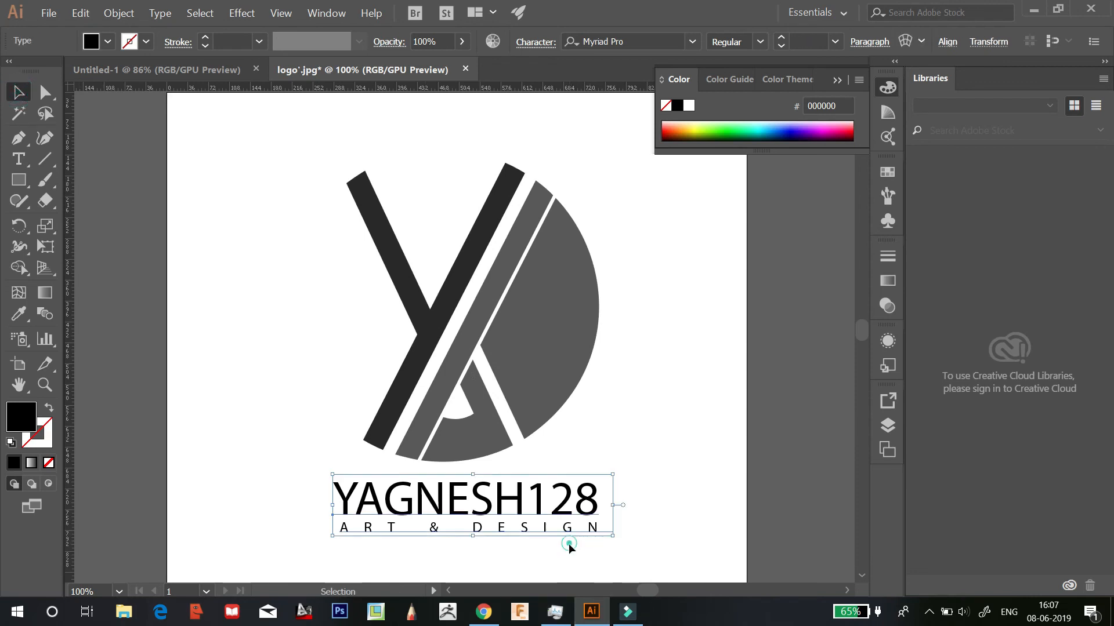
{"action": "left_click", "coordinate": [569, 554]}
{"action": "left_click", "coordinate": [605, 525]}
{"action": "left_click_drag", "start_coordinate": [604, 534], "coordinate": [603, 543]}
{"action": "left_click", "coordinate": [680, 403]}
{"action": "key", "text": "ctrl+minus"}
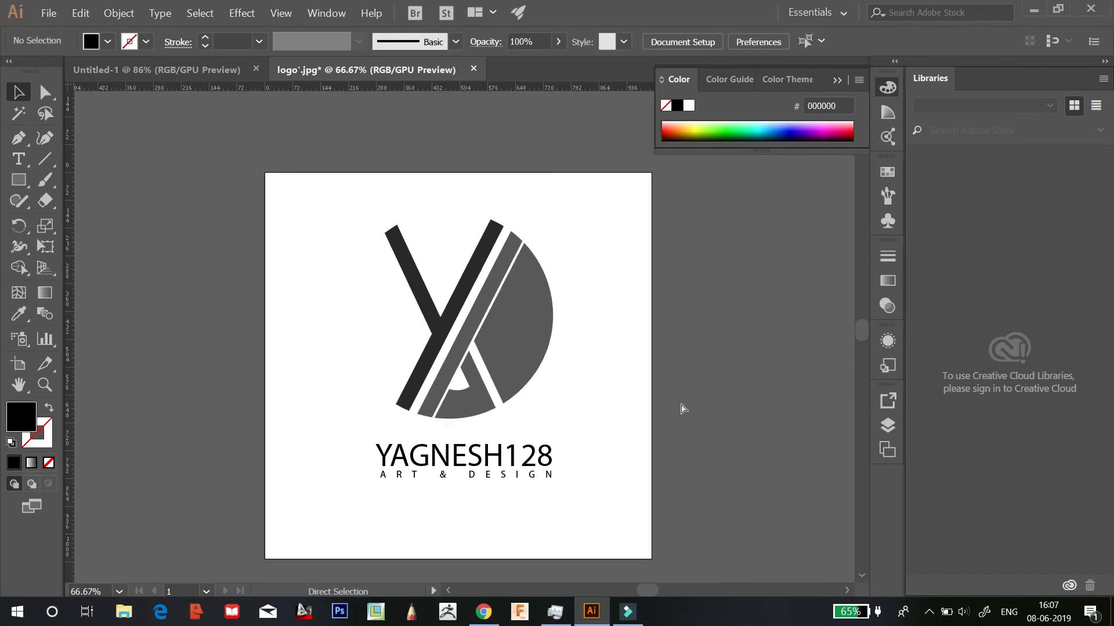